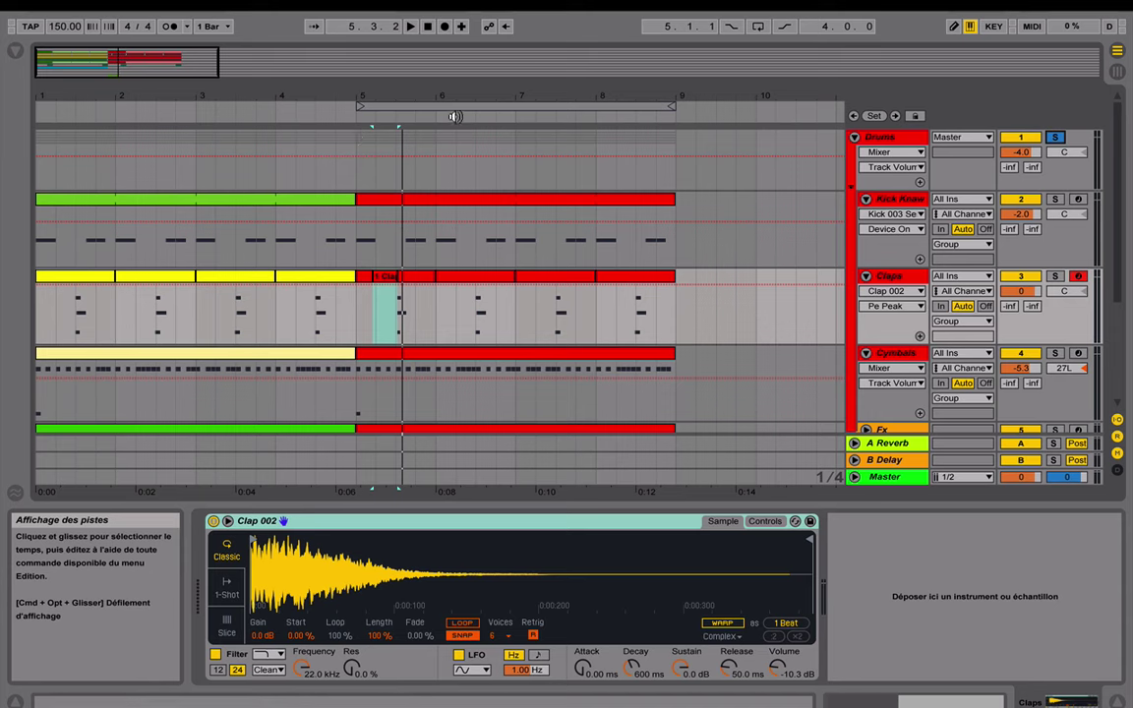
Step: Review the bars 5 to 9 clips on the Kick Knaw, Cymbals and 808 Bass tracks, selecting each in turn
drag(435, 96, 309, 92)
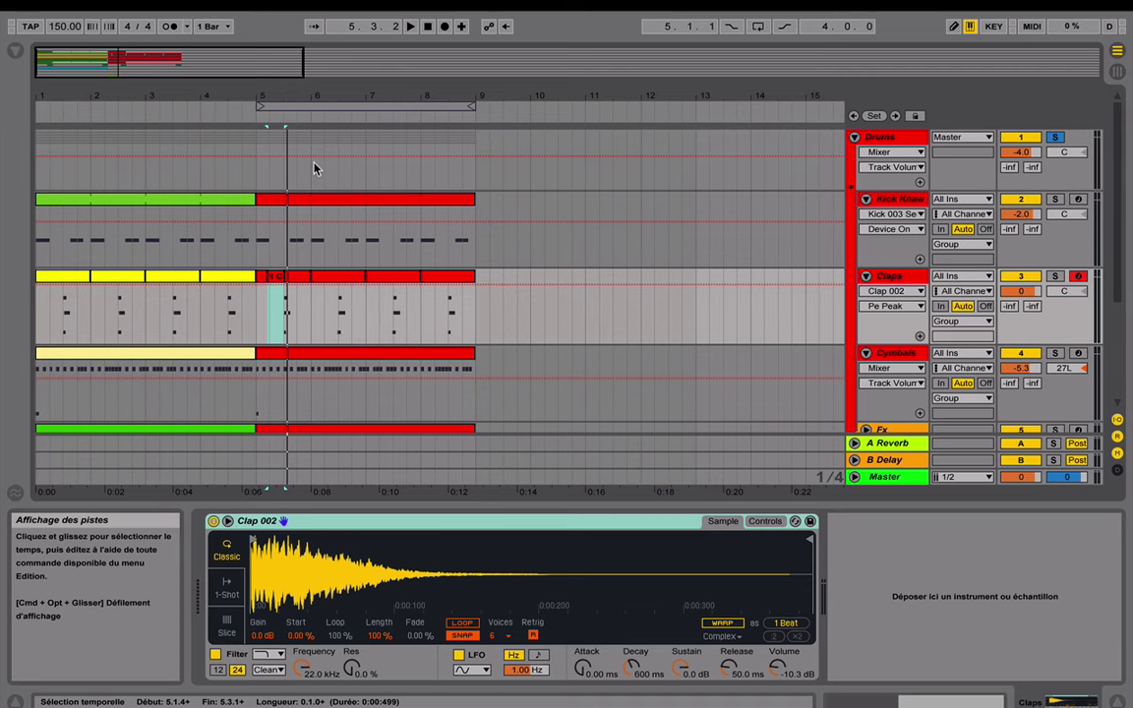
scroll(313, 228, down, 1)
scroll(312, 230, up, 1)
click(310, 204)
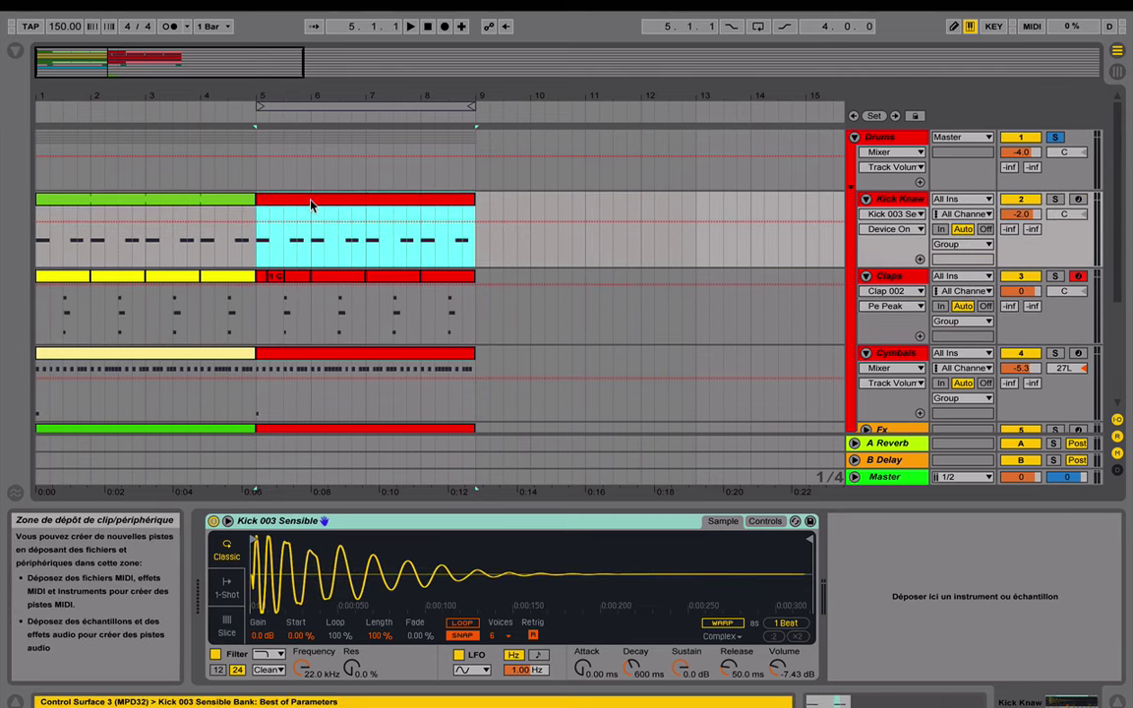
scroll(313, 202, down, 3)
click(307, 188)
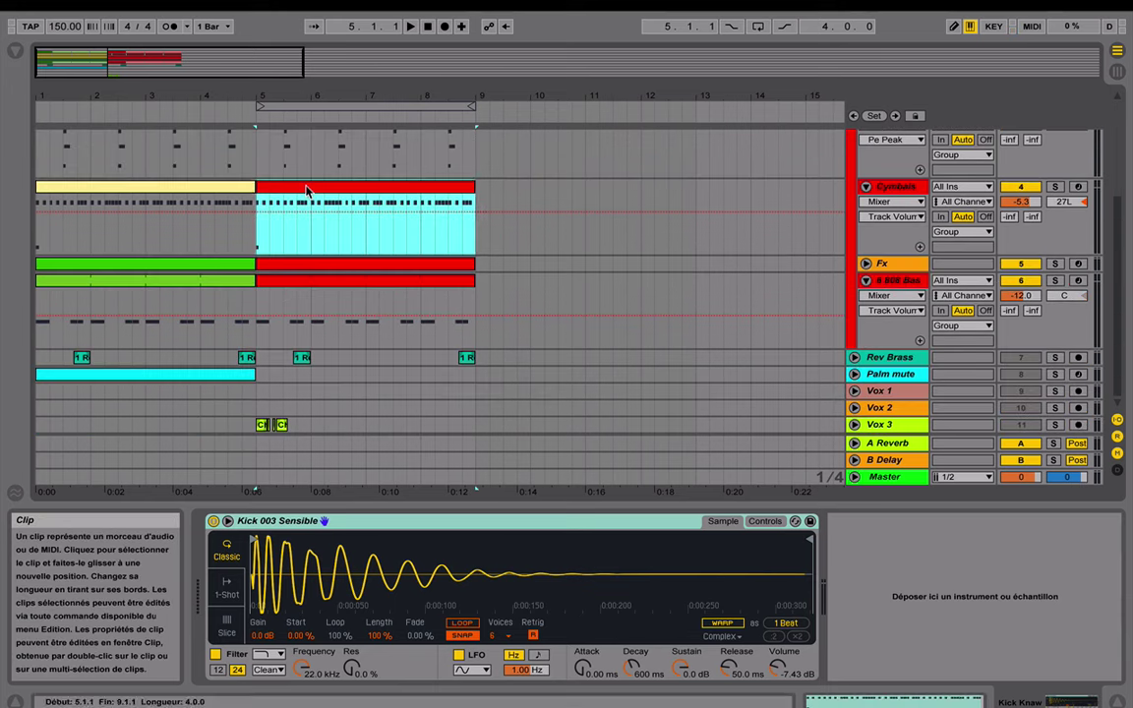
click(335, 281)
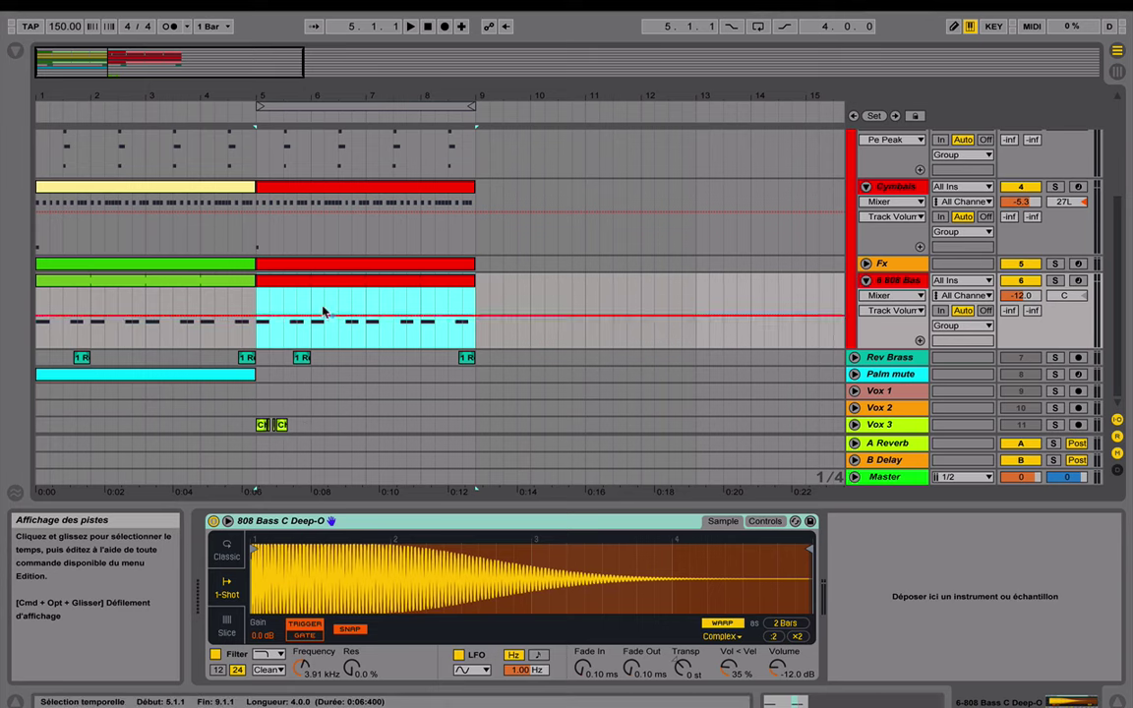
Step: Solo the 808 Bass track and listen to its clip from bar 5 before stopping playback
click(1054, 282)
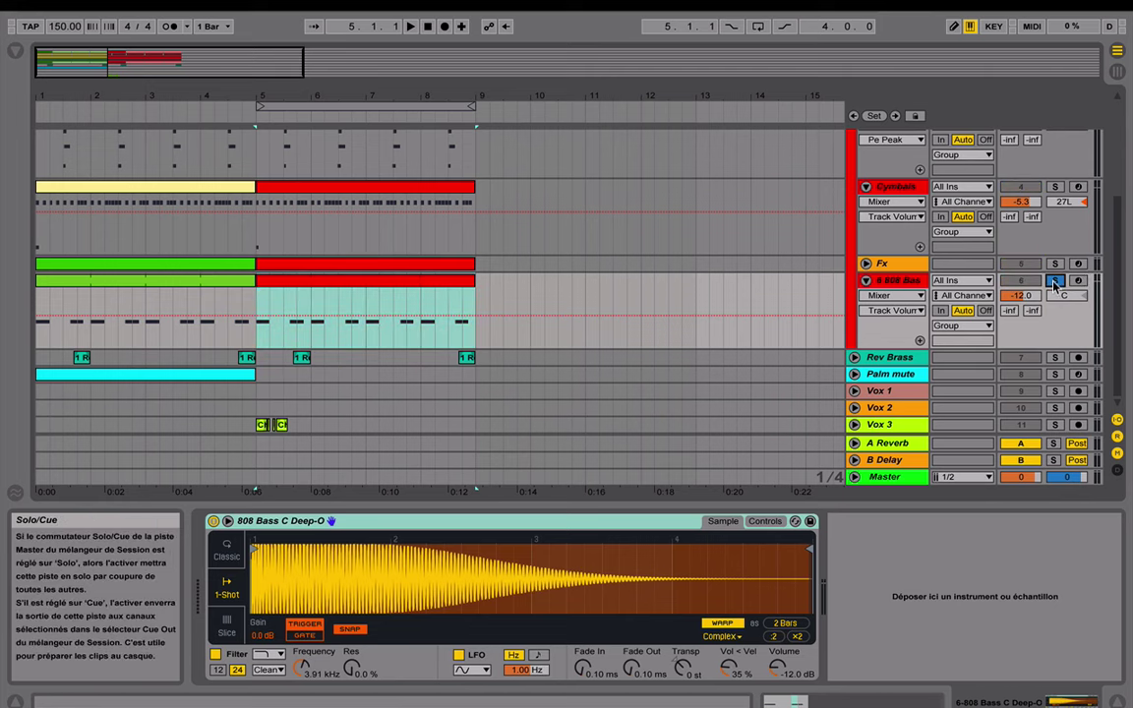
key(space)
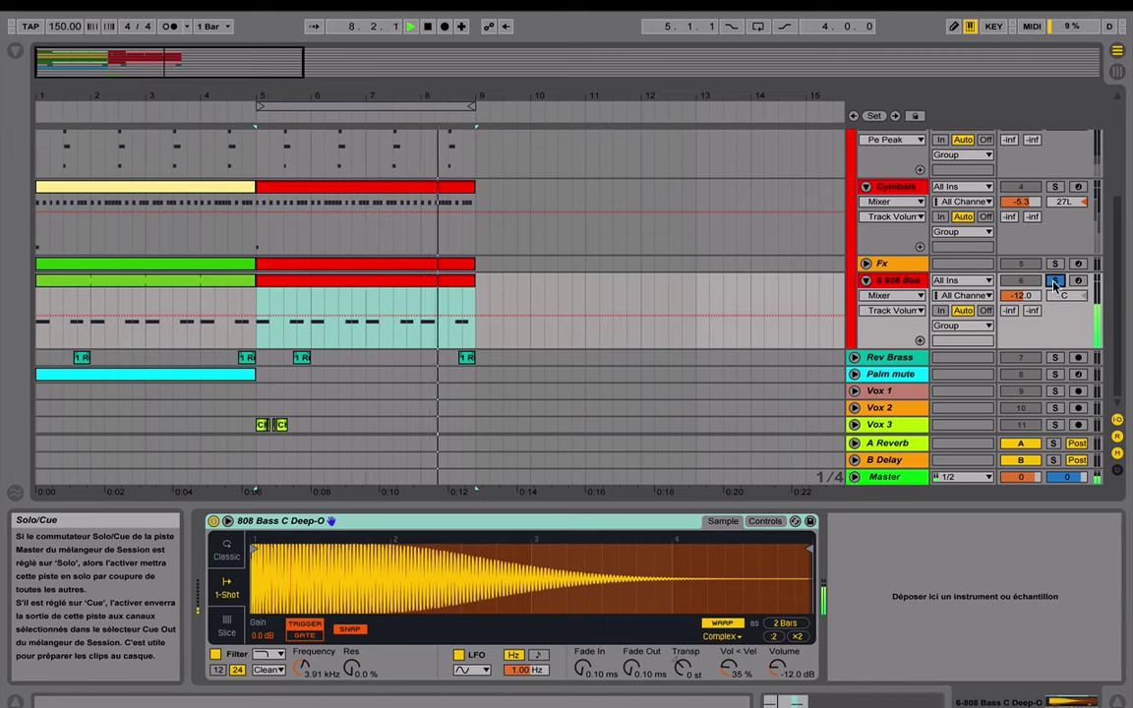
key(space)
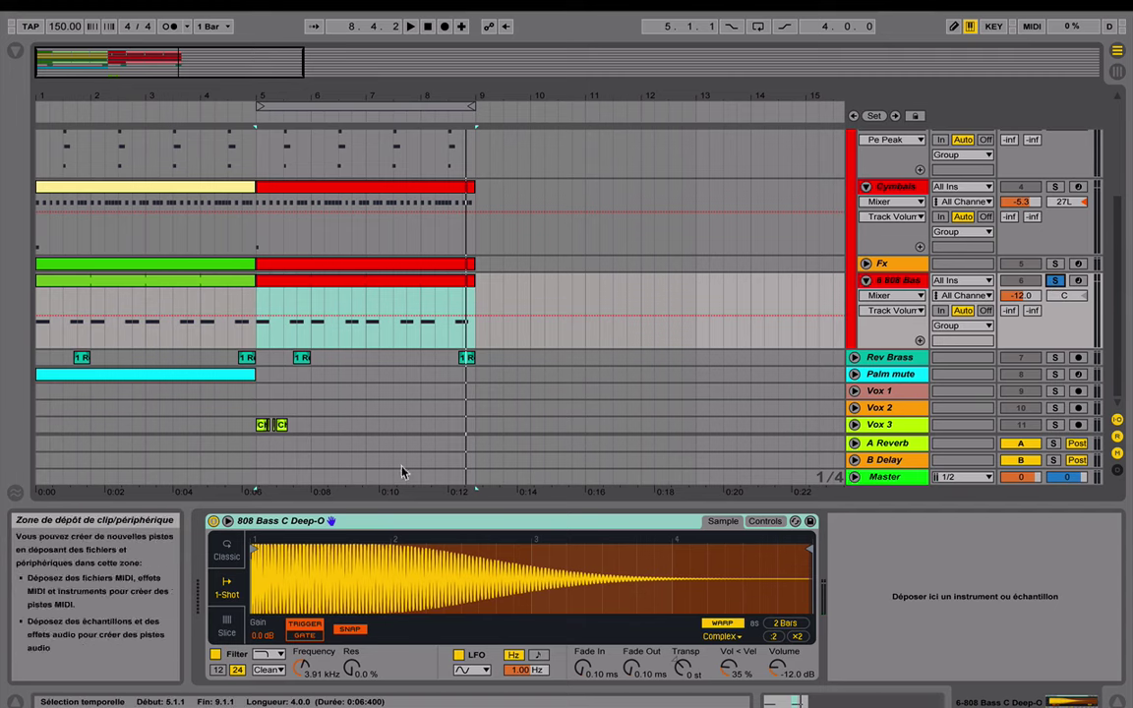
Step: Show the browser and locate the TriSamples - 808 Trapstep Pack Vol 1 folder within Samples
scroll(197, 356, up, 4)
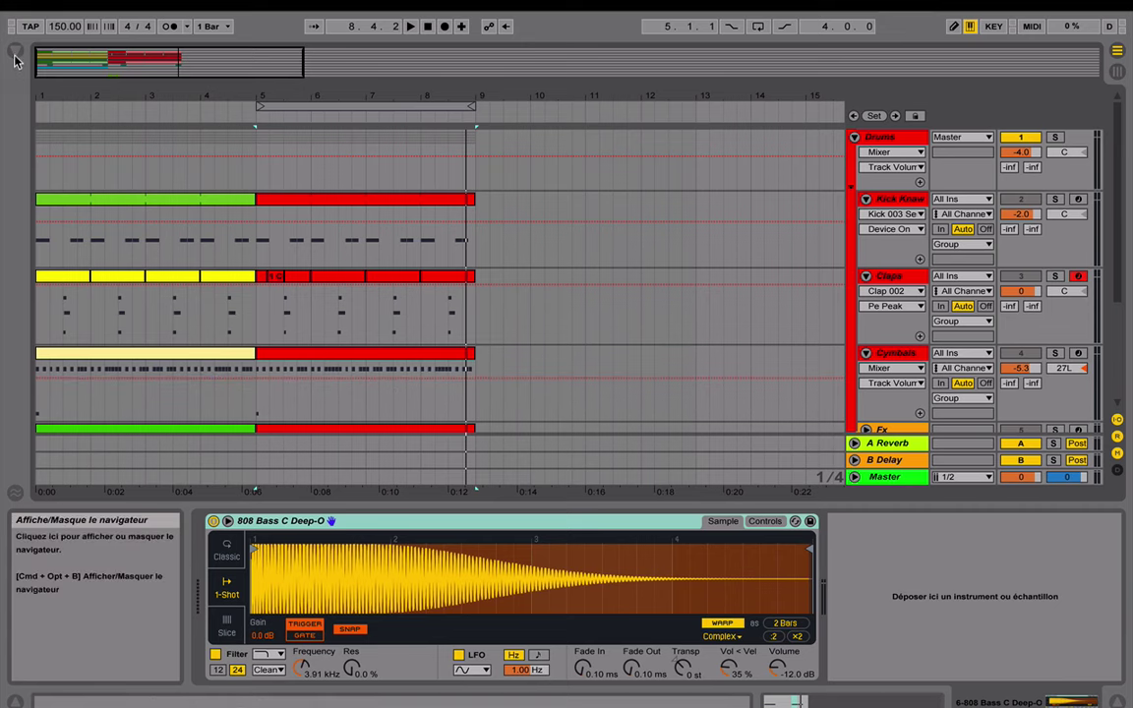
click(15, 54)
scroll(300, 324, down, 10)
click(300, 383)
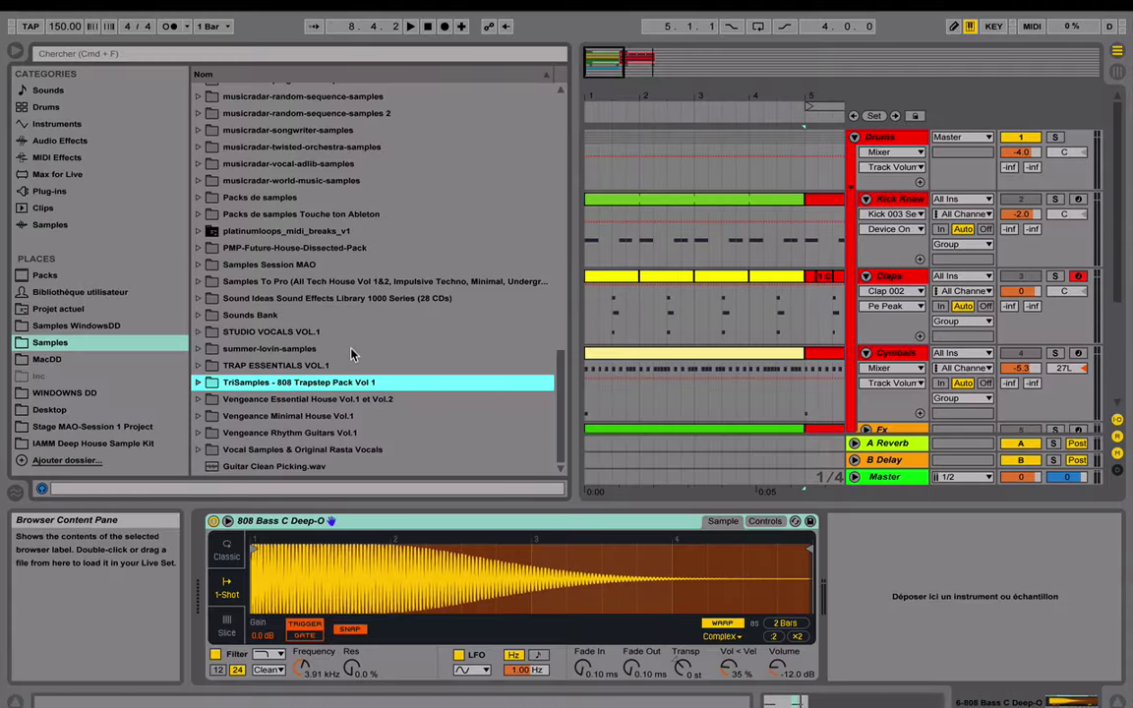
key(Tab)
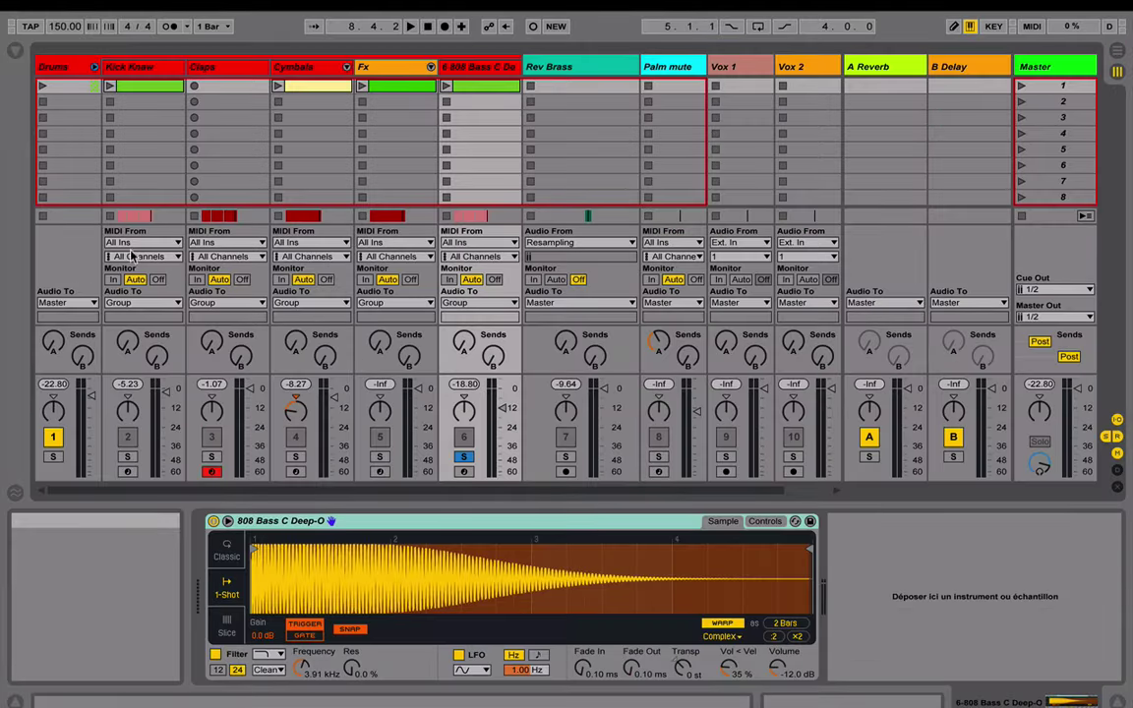
click(13, 52)
key(Tab)
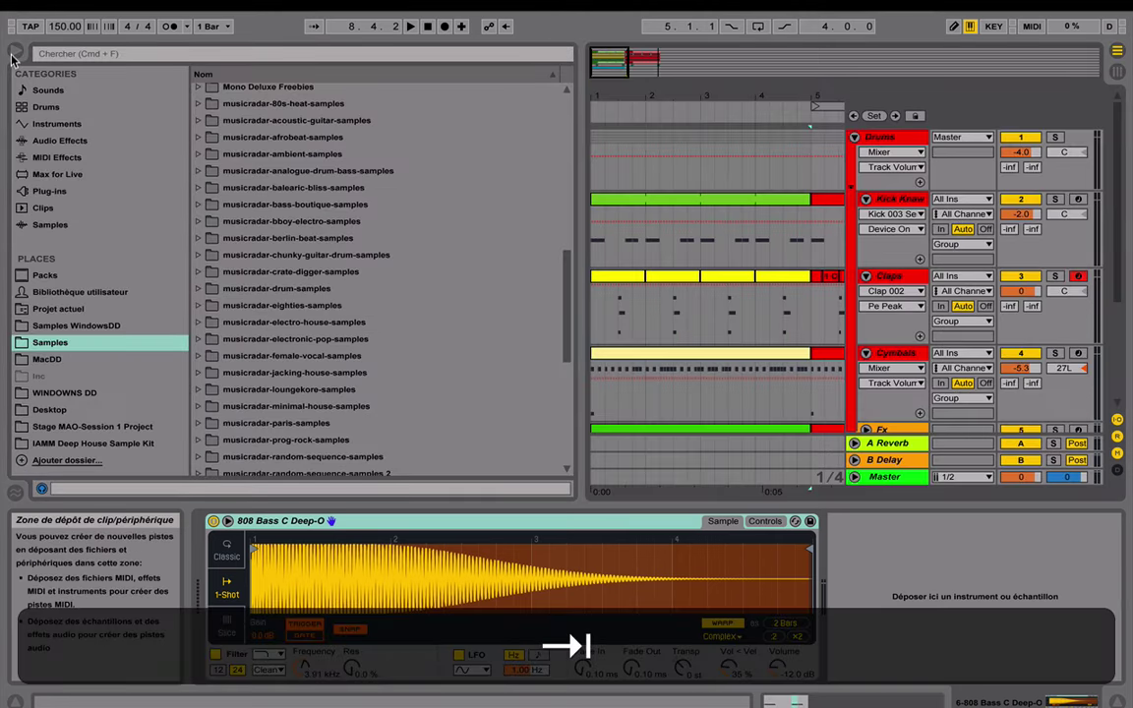
click(58, 105)
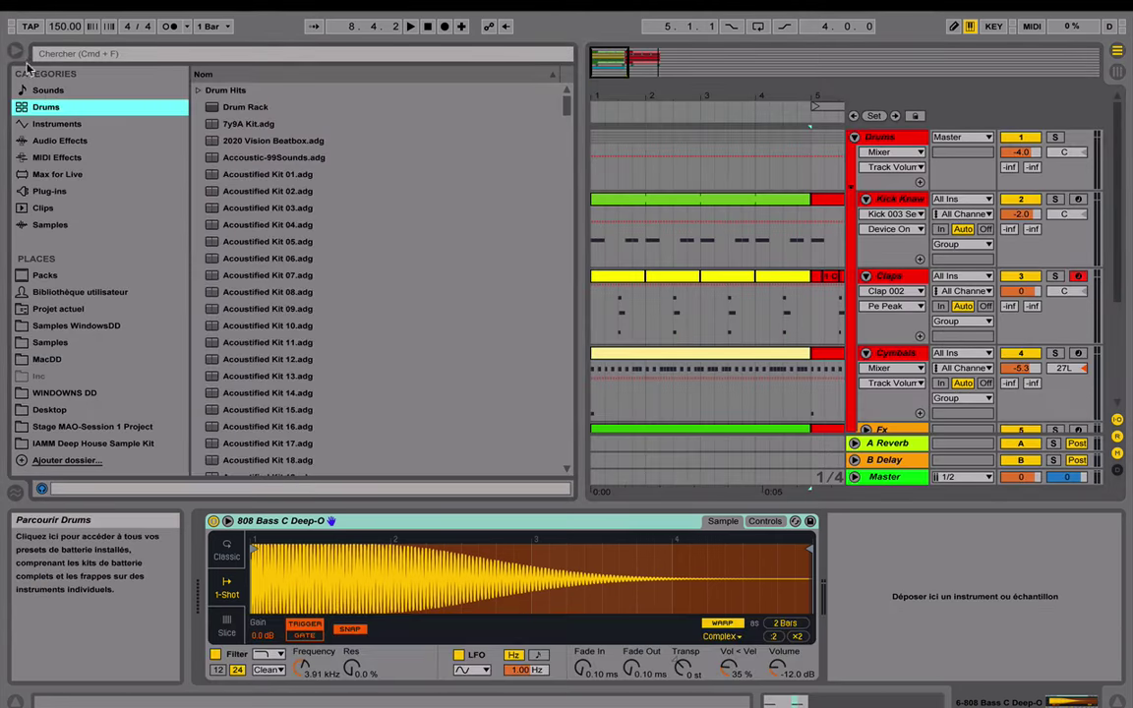
click(13, 52)
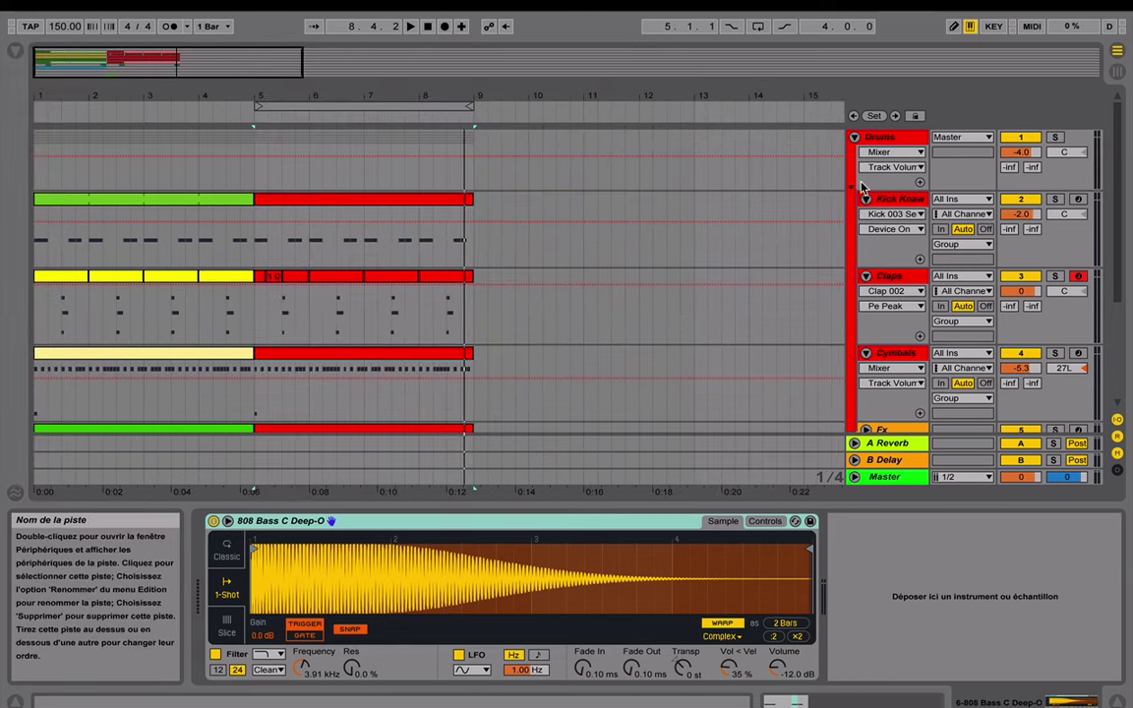
Step: Fold the Drums group and insert a new MIDI track directly below it
click(854, 137)
right_click(877, 140)
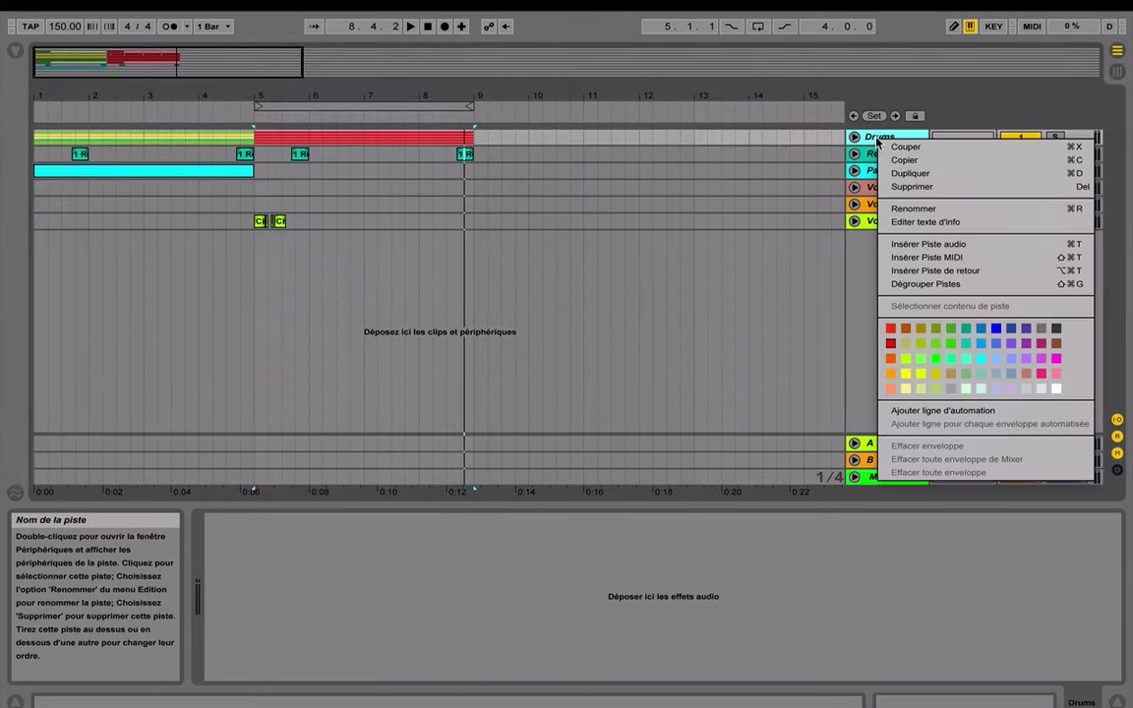
click(927, 257)
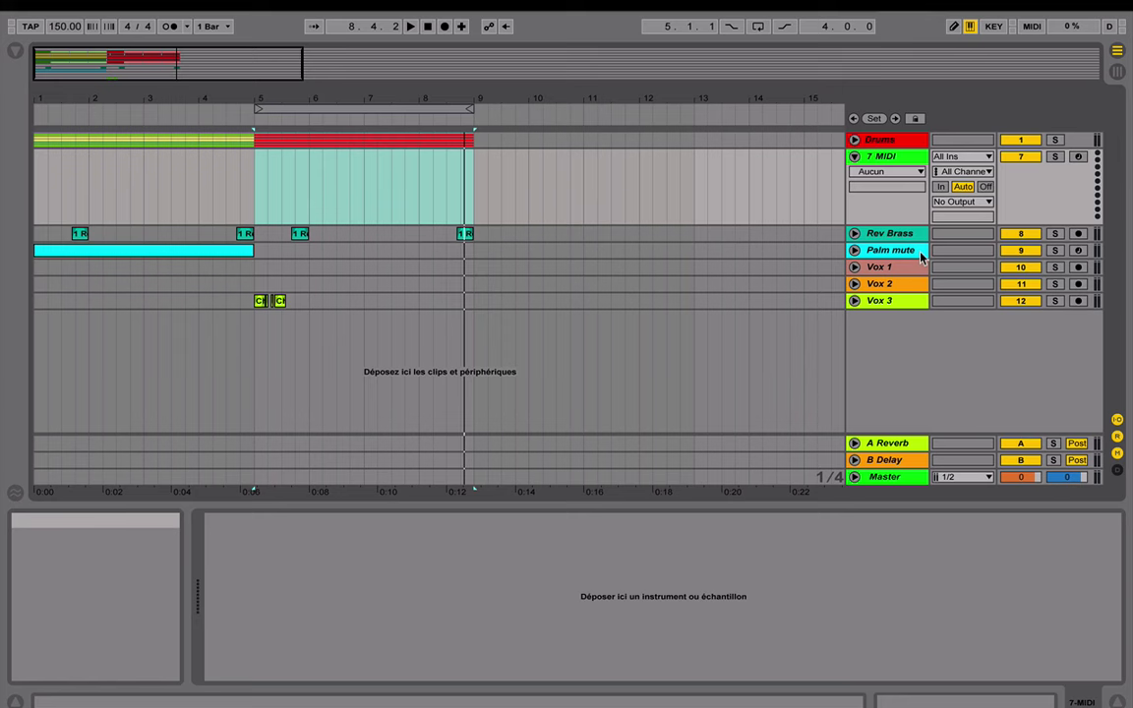
Step: Open the Kick folder of TriSamples - 808 Trapstep Pack Vol 1 from the Samples place in the browser
click(19, 53)
click(50, 344)
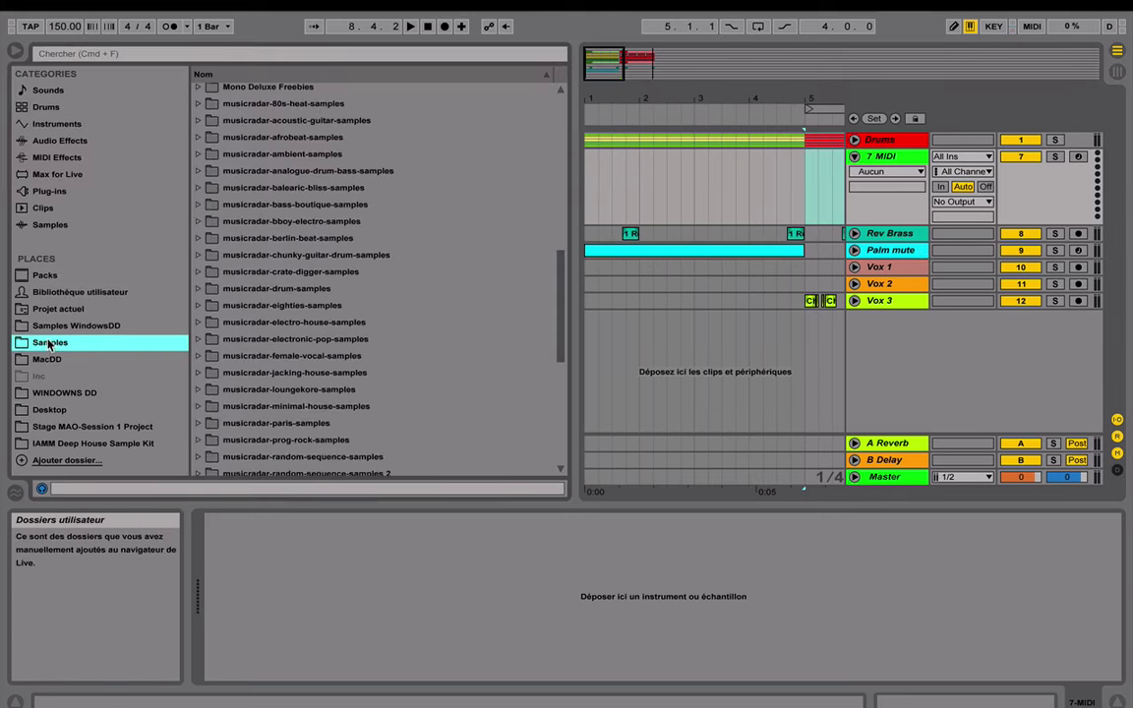
scroll(277, 356, down, 7)
click(210, 385)
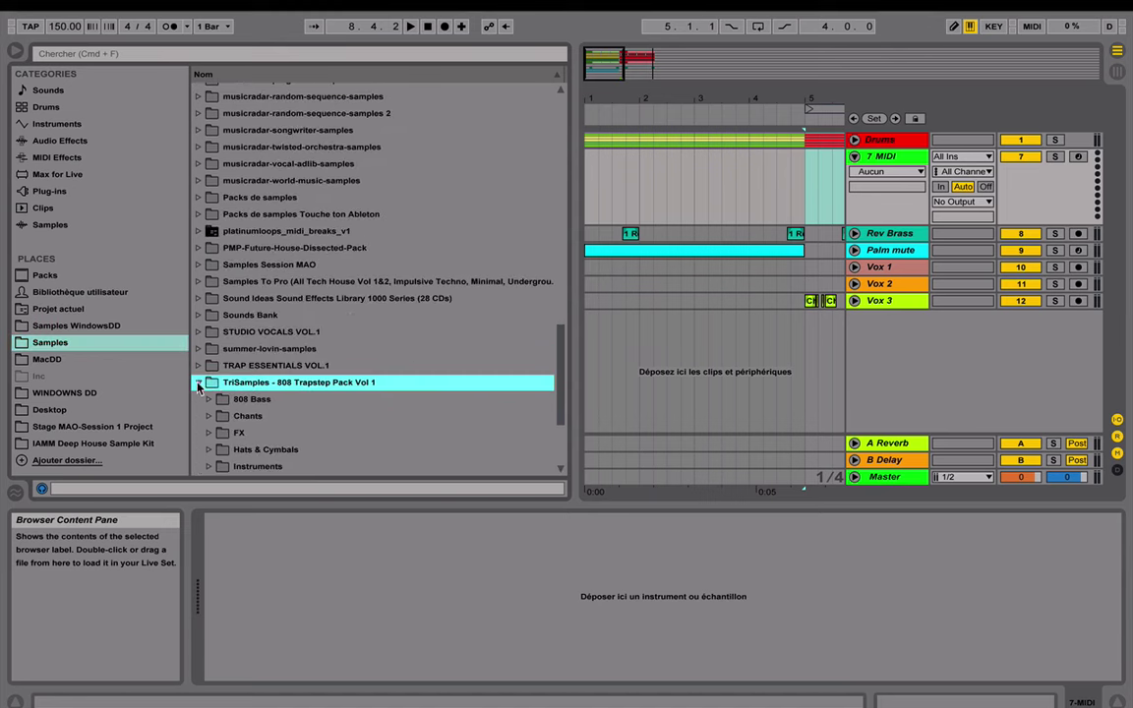
click(225, 330)
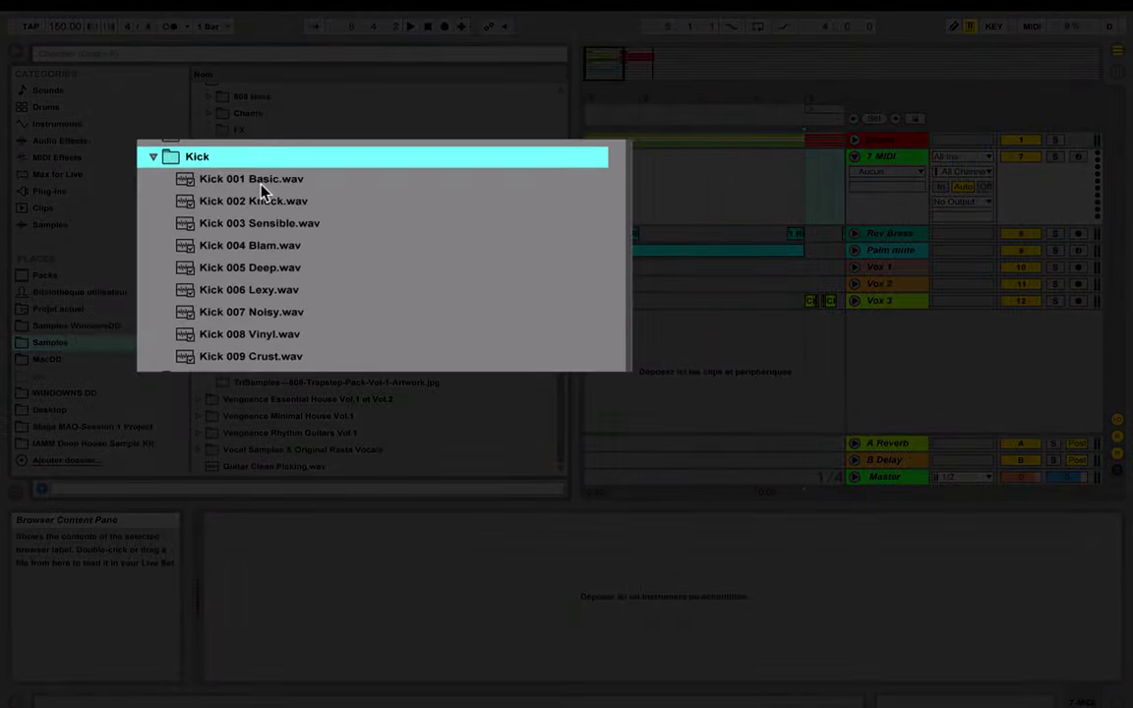
Step: Audition the kick samples from Kick 001 Basic.wav to Kick 009 Crust.wav, then go back up to Kick 006 Lexy.wav
click(260, 185)
key(Down)
key(Down)
key(Down)
key(Down)
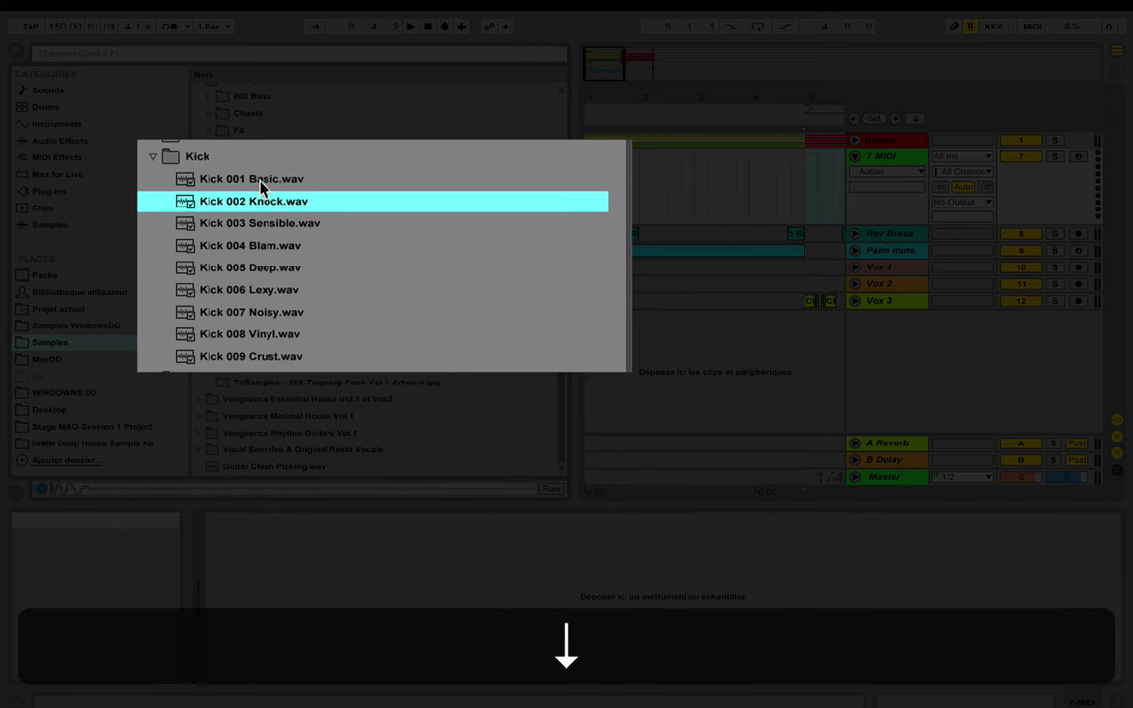
key(Down)
key(Down)
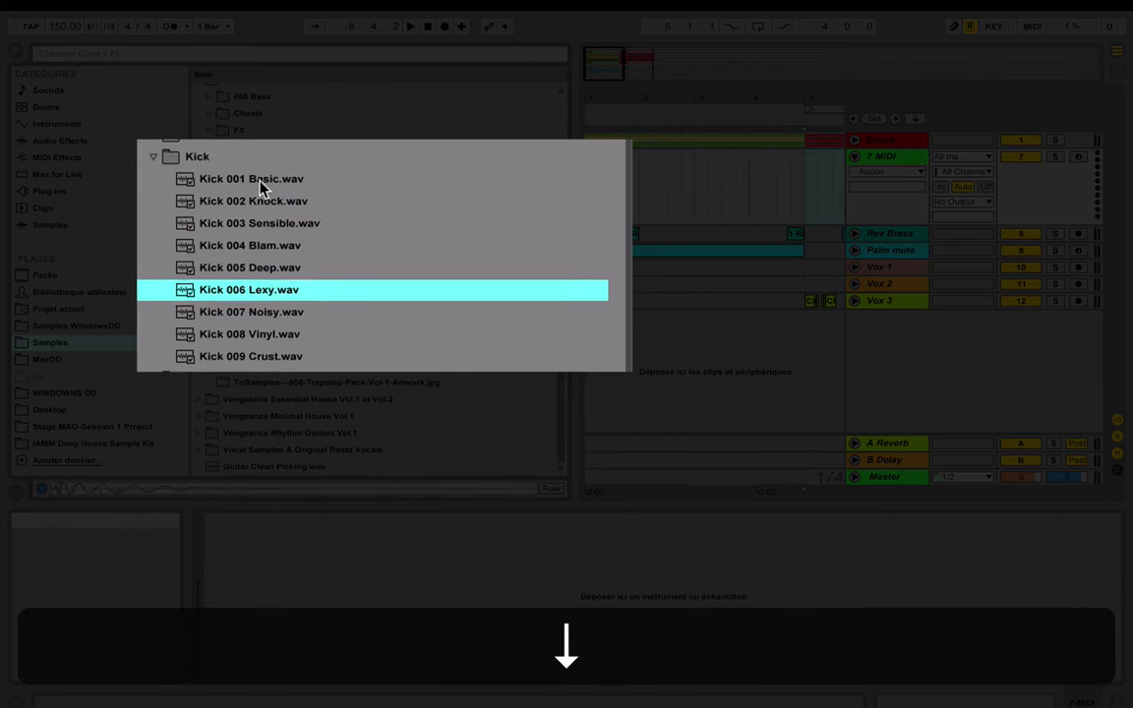
key(Down)
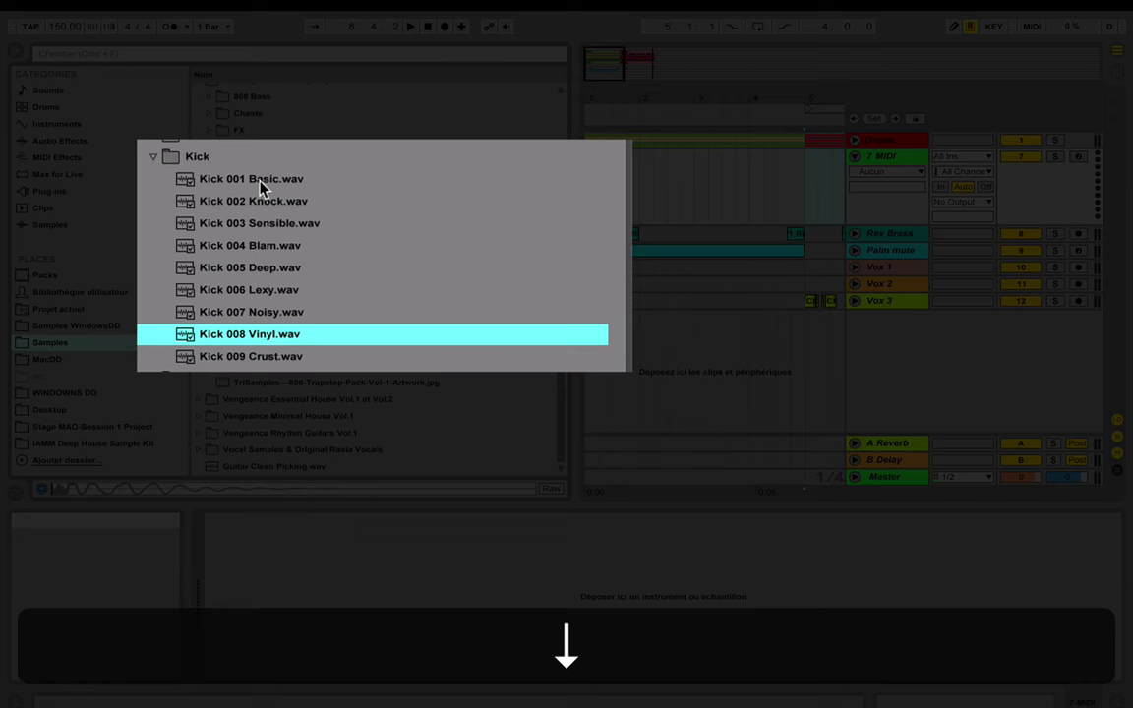
key(Down)
key(Up)
key(Up)
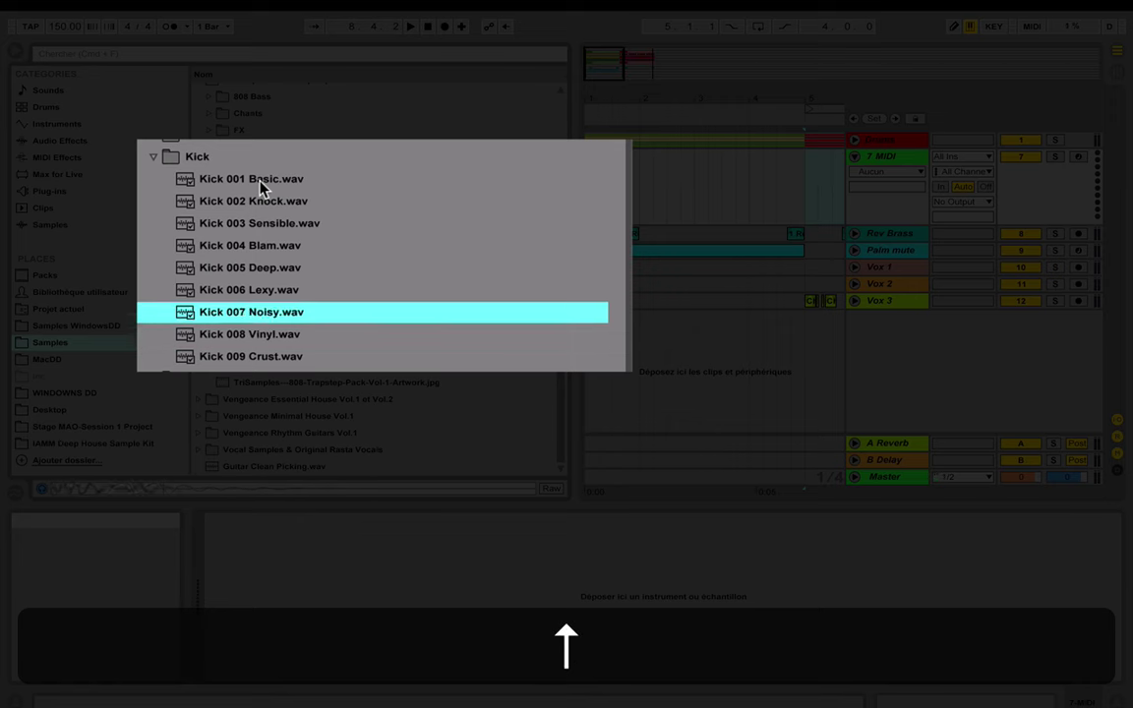
key(Up)
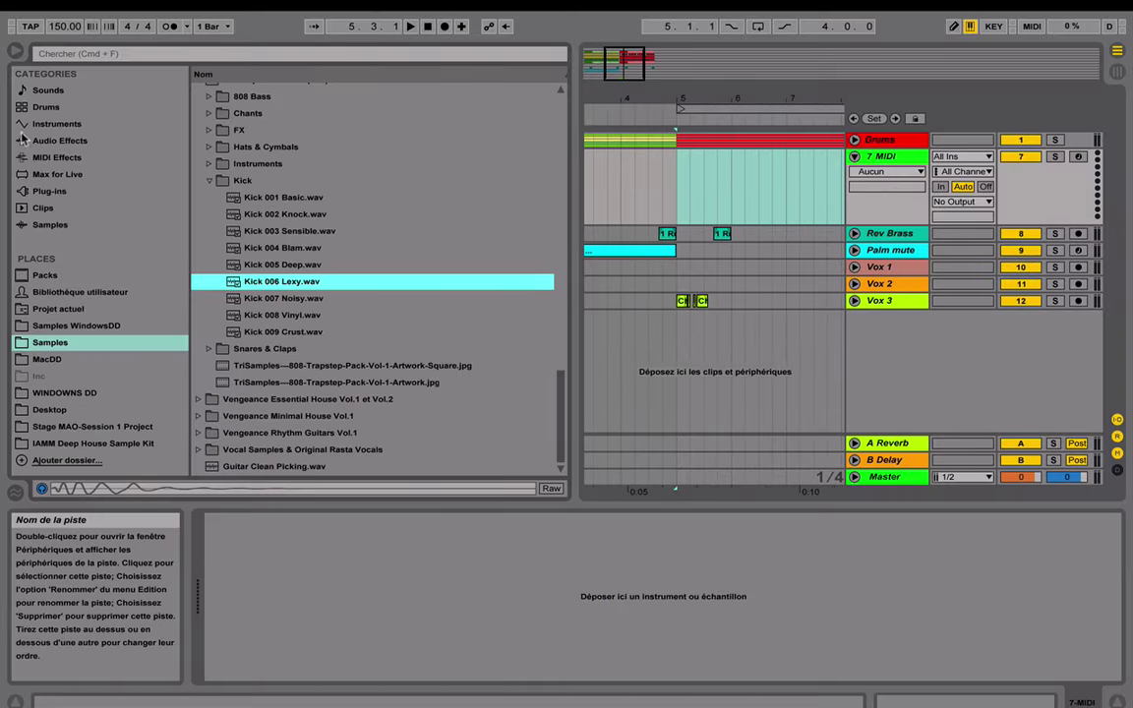
Step: Hide the browser, rename the new MIDI track "kick", and insert a second MIDI track below it
click(15, 50)
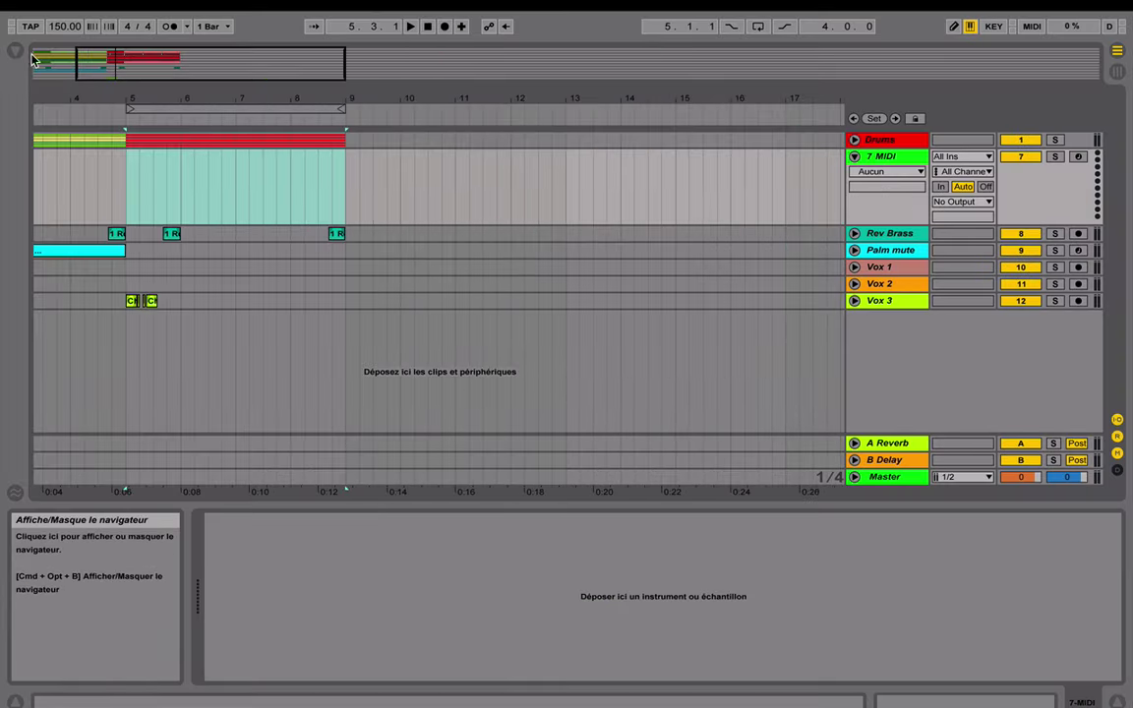
click(876, 158)
key(super+r)
text(Mic)
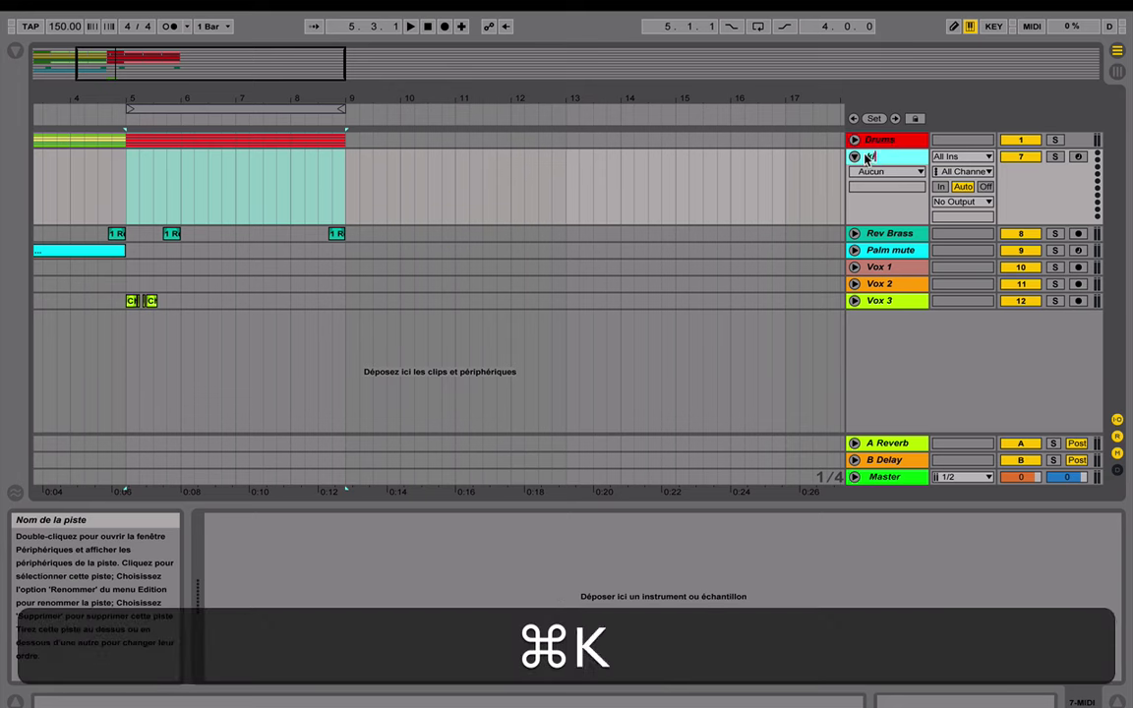
key(Return)
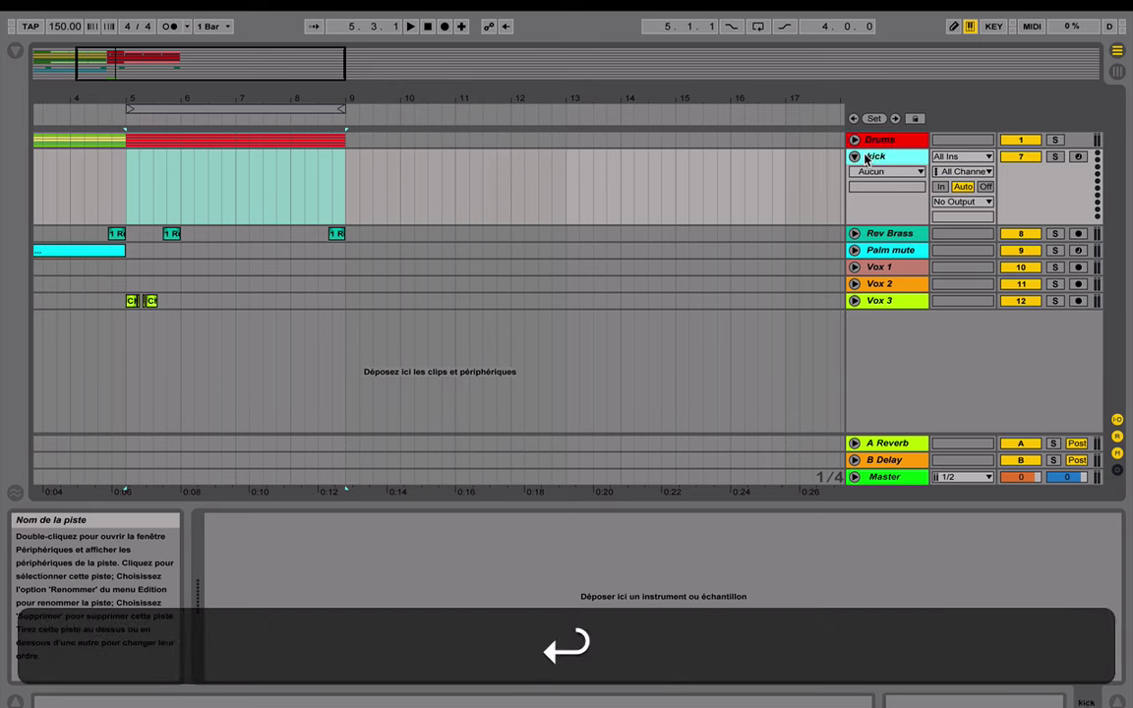
right_click(878, 158)
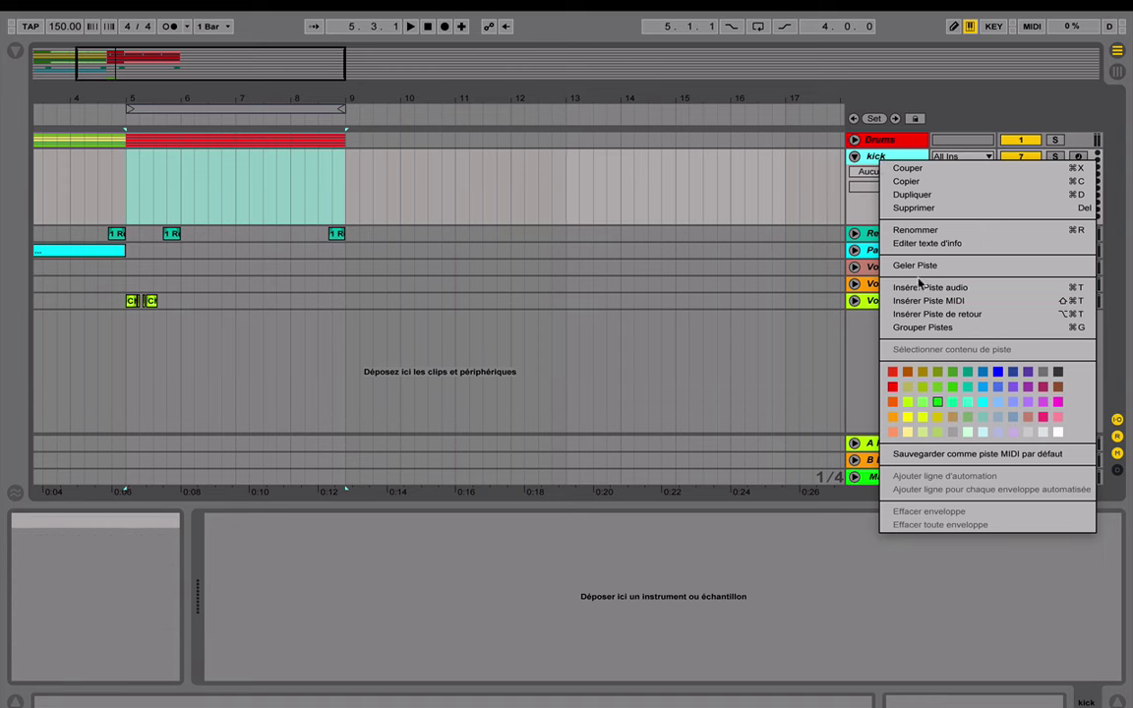
click(937, 301)
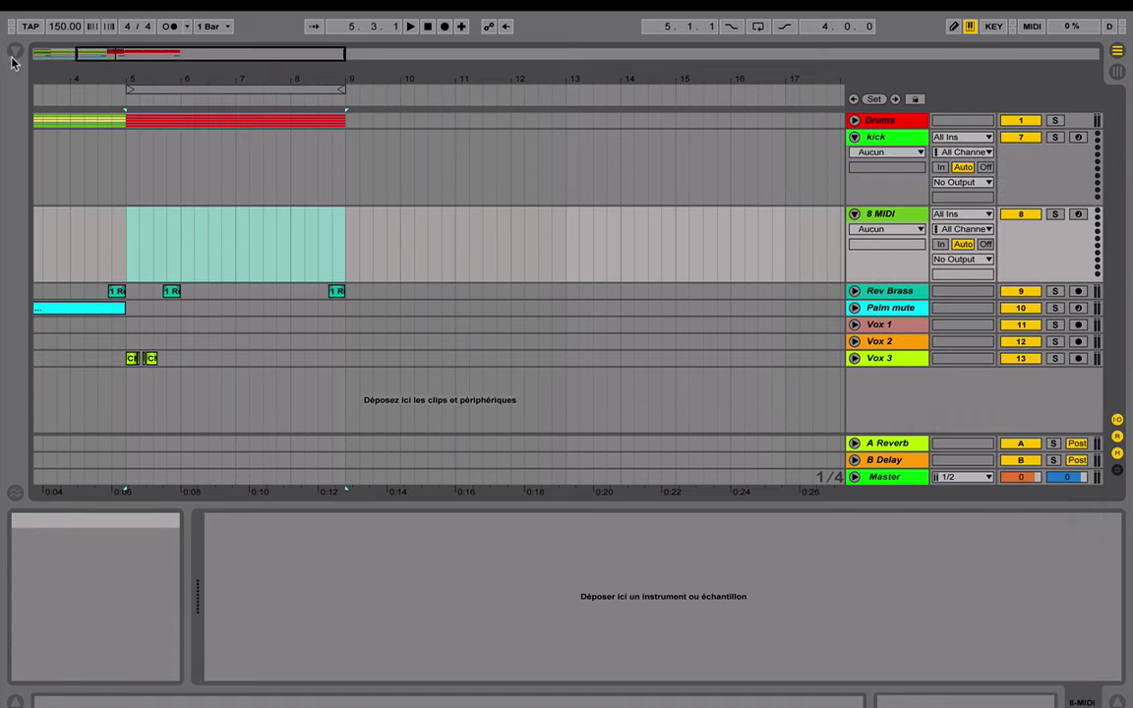
Step: Show the browser again, collapse the Kick folder and expand the pack's 808 Bass folder
click(14, 50)
scroll(252, 402, down, 6)
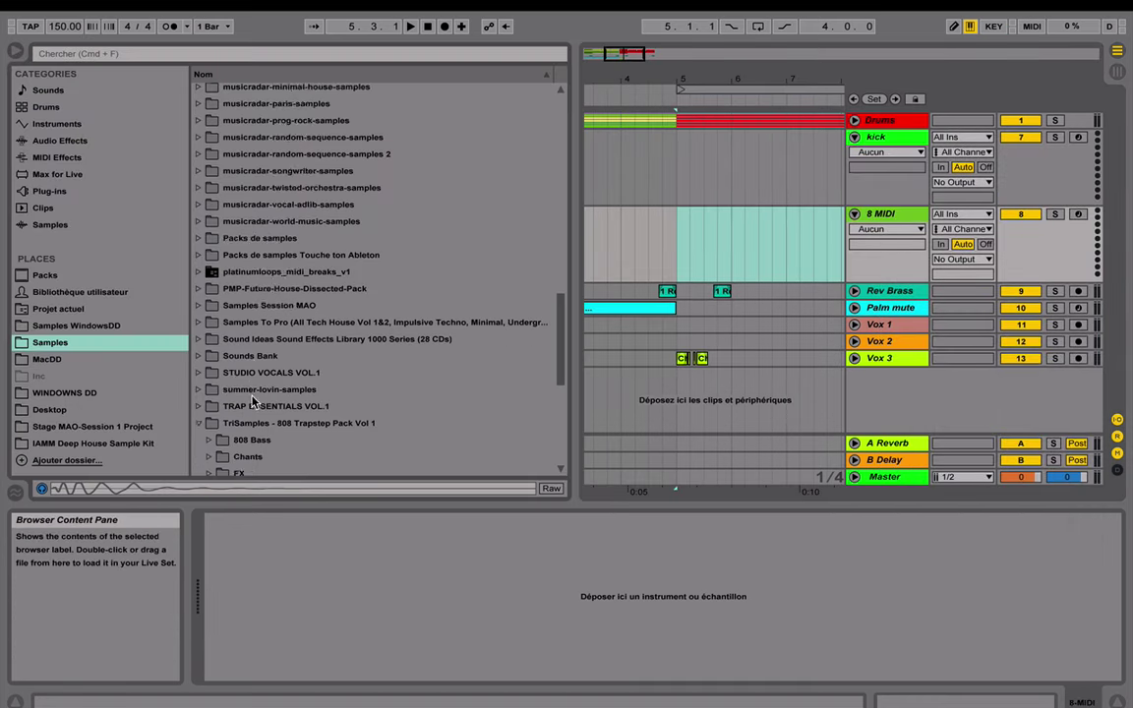
click(208, 225)
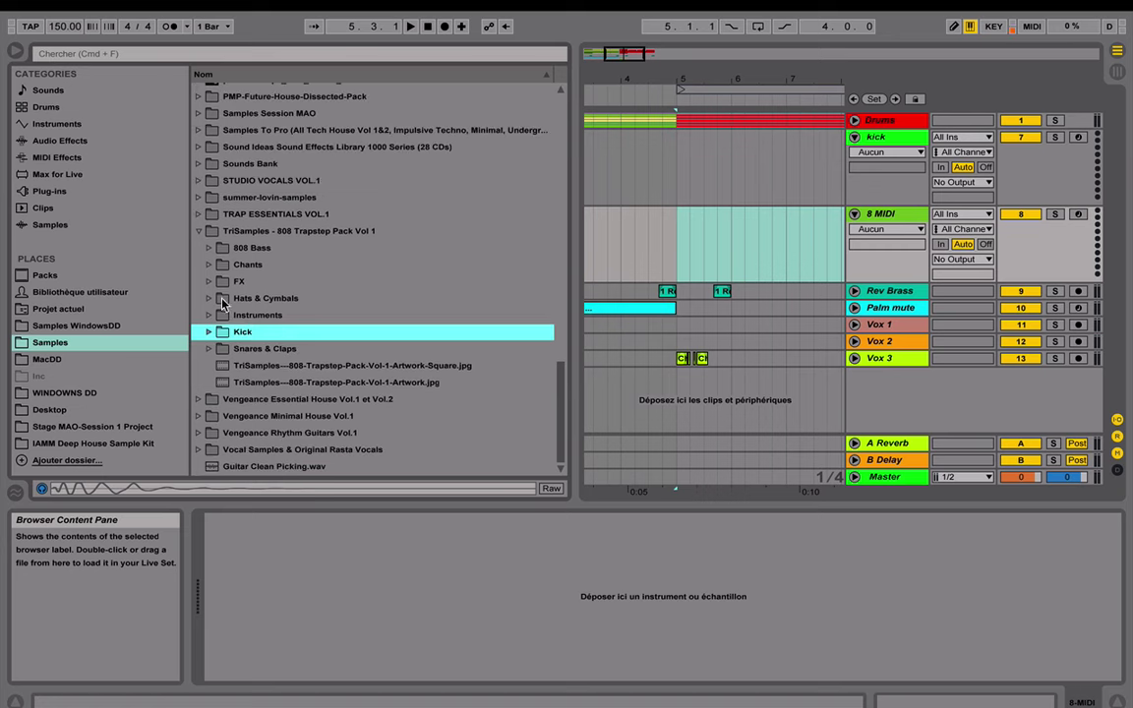
click(208, 249)
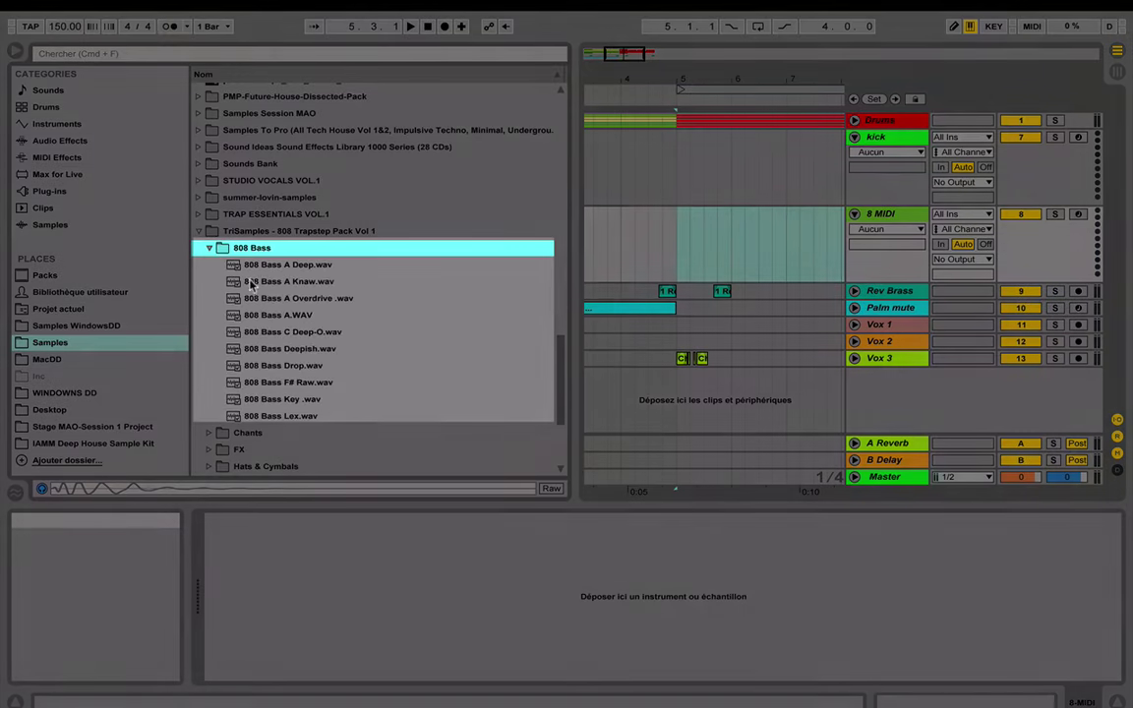
Step: Audition the 808 bass samples from 808 Bass A Overdrive .wav down to 808 Bass Key .wav
click(349, 299)
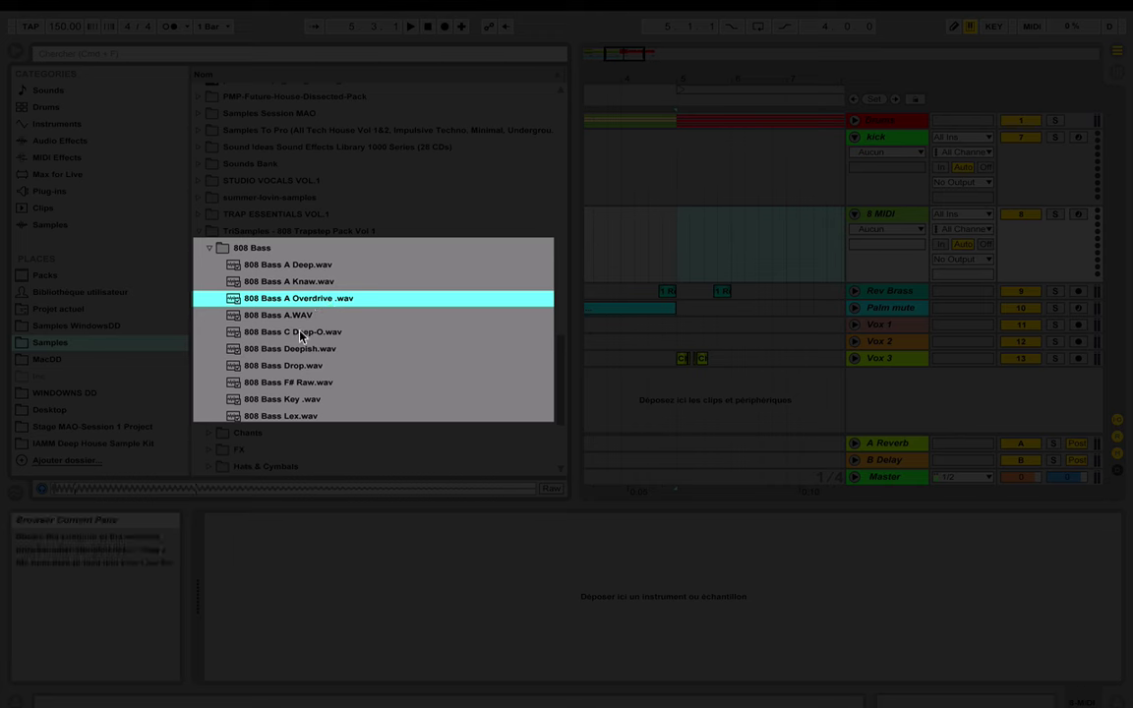
click(300, 333)
click(297, 349)
click(295, 366)
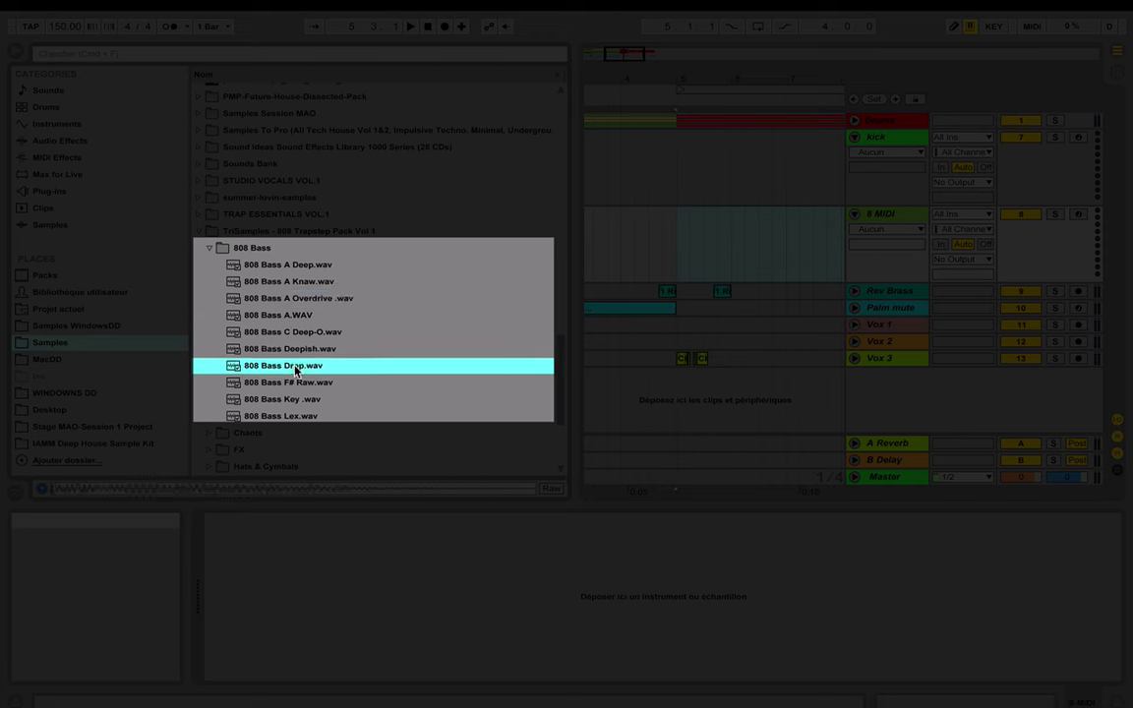
click(294, 353)
click(294, 366)
click(292, 385)
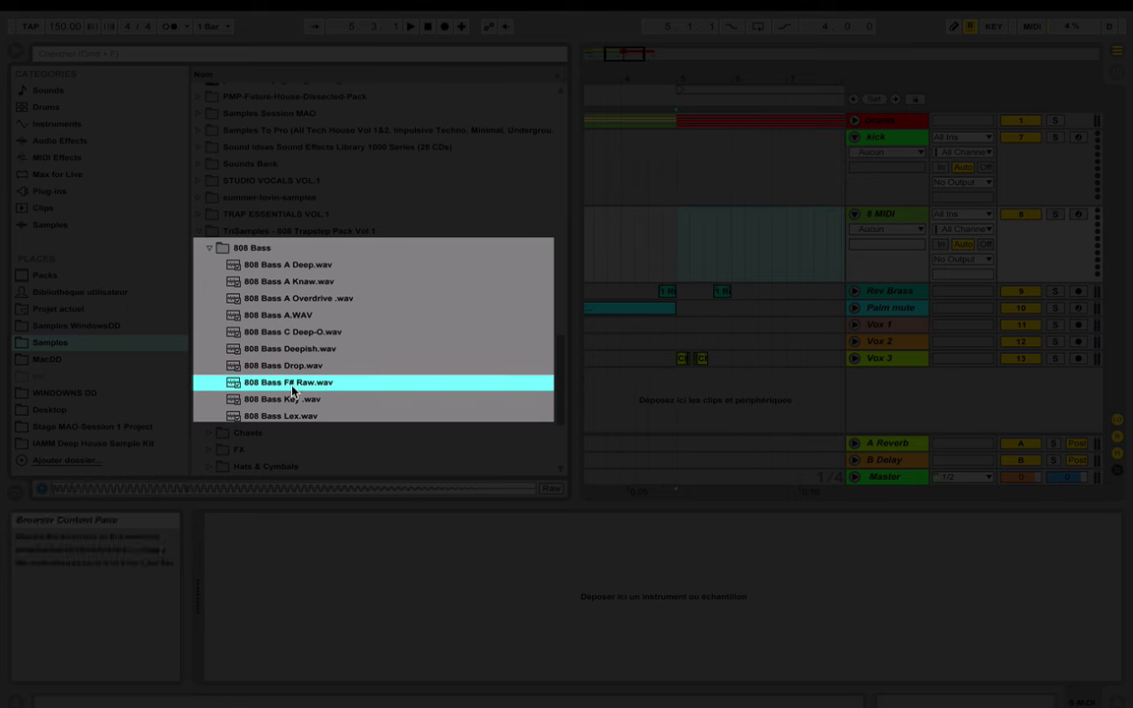
click(292, 405)
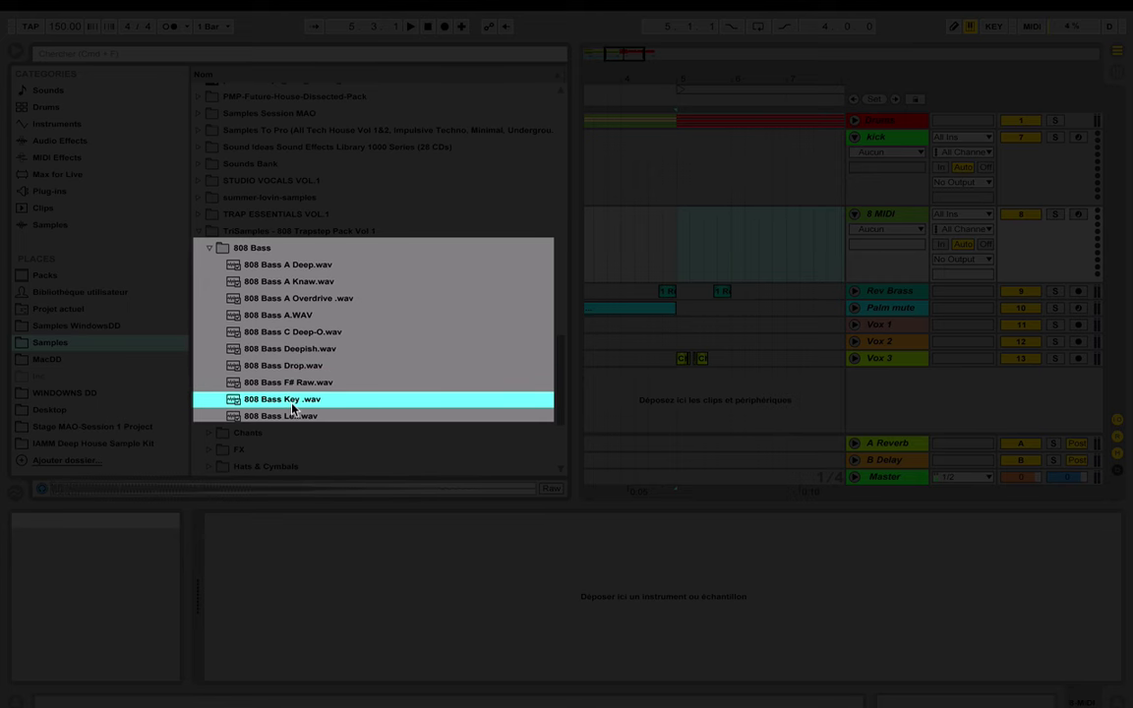
Step: Compare the upper samples of the 808 Bass folder again and load 808 Bass Deepish.wav as the second MIDI track's instrument
click(289, 282)
click(286, 299)
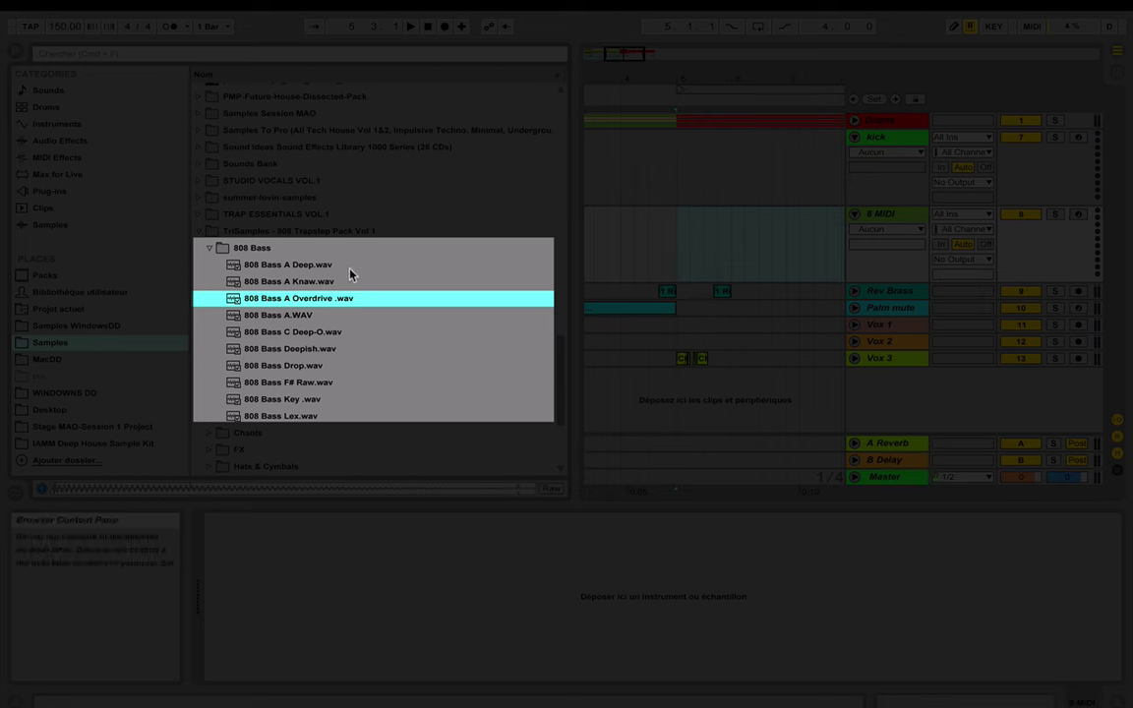
click(295, 266)
click(312, 300)
click(310, 333)
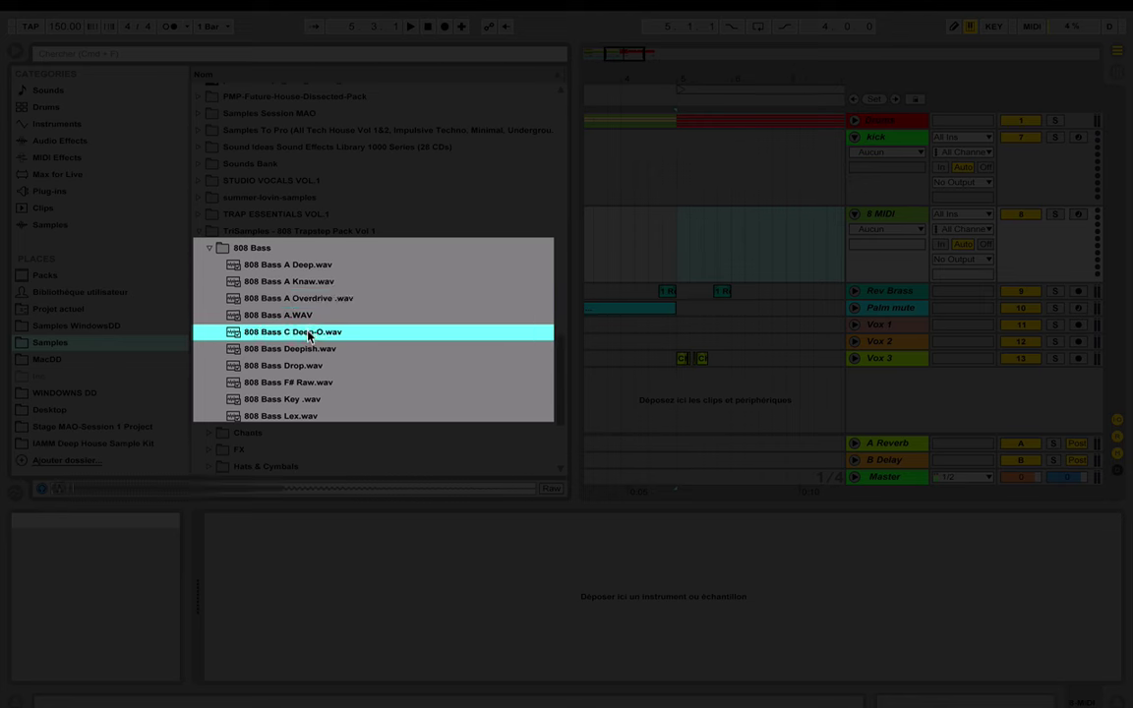
click(312, 349)
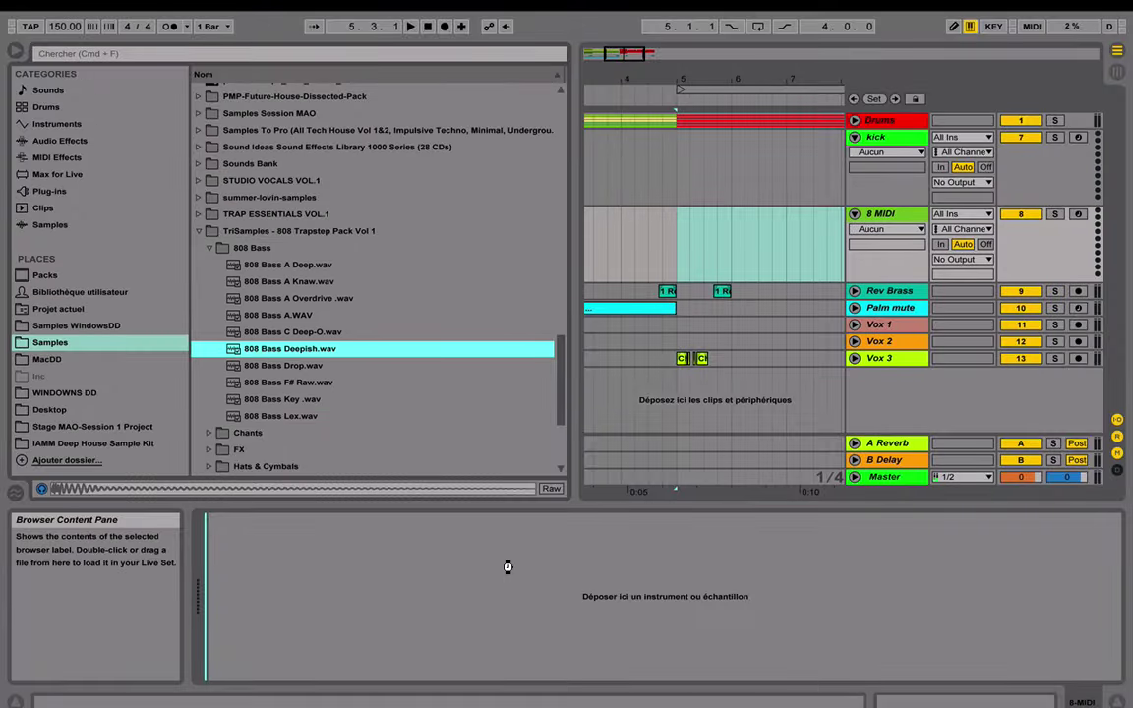
drag(508, 567, 507, 567)
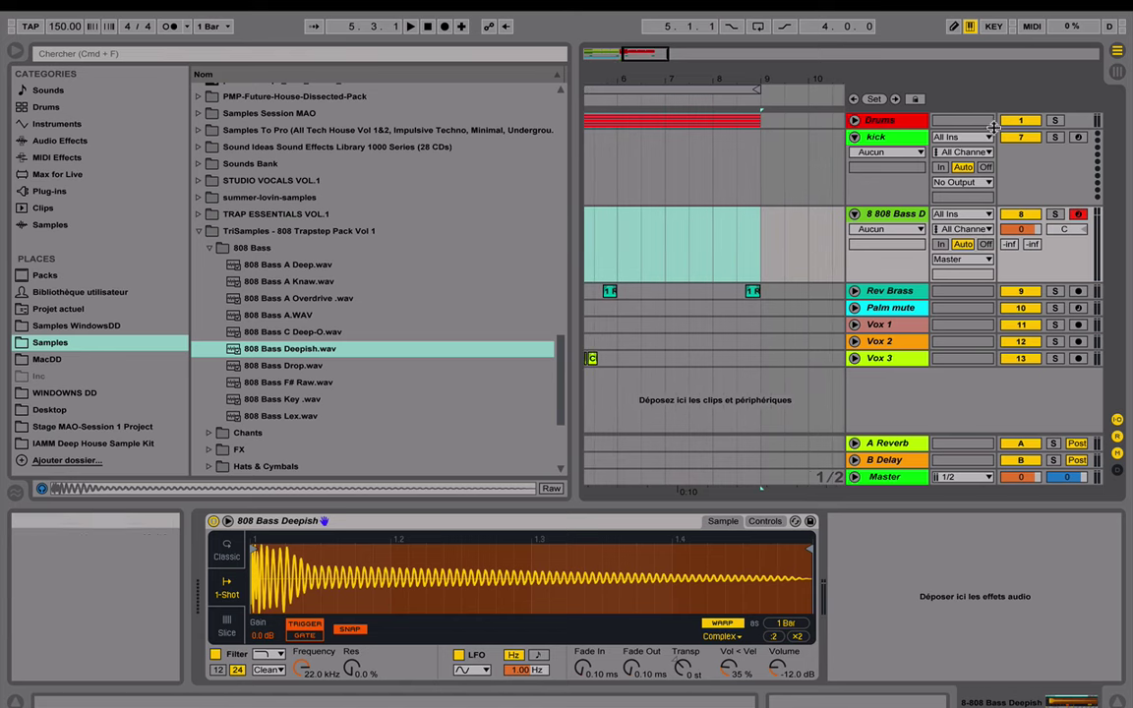
Step: Group the kick and 808 bass tracks together and solo the new group
click(902, 140)
click(855, 137)
click(855, 153)
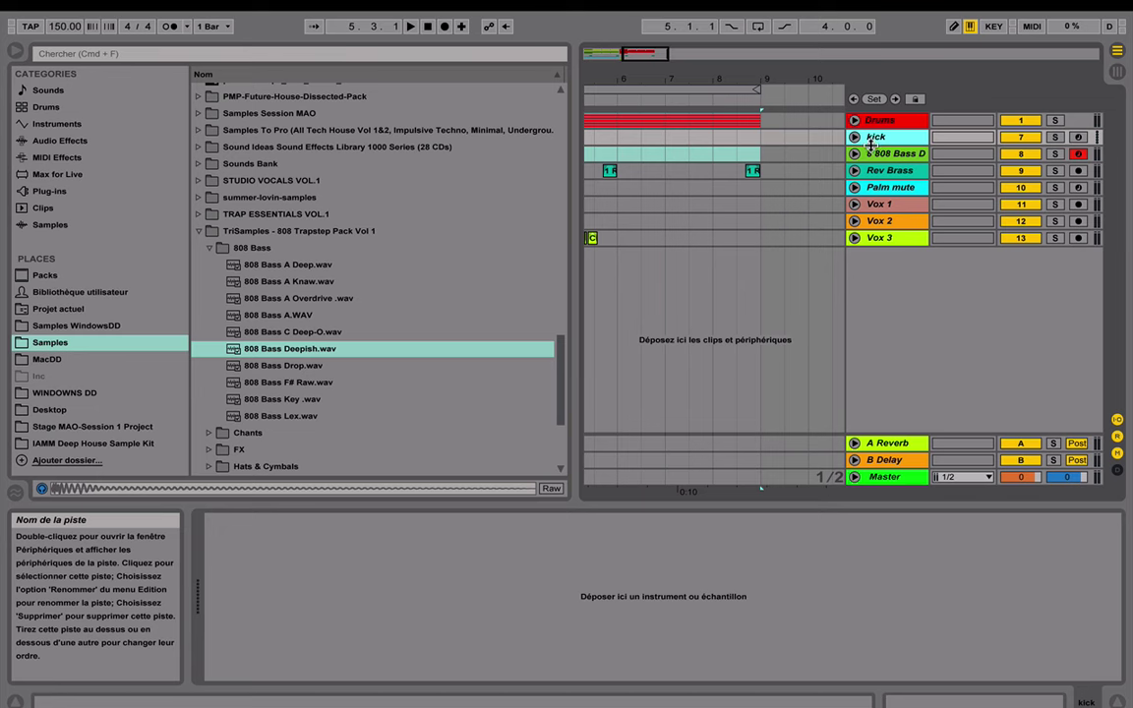
right_click(888, 154)
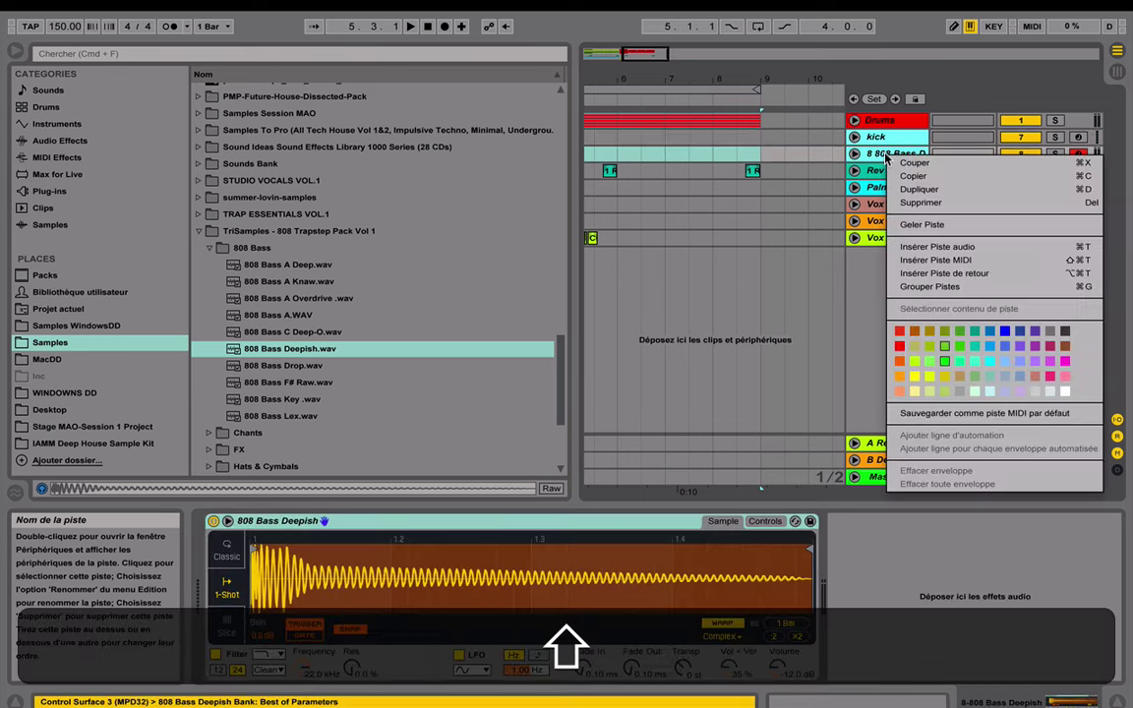
click(929, 286)
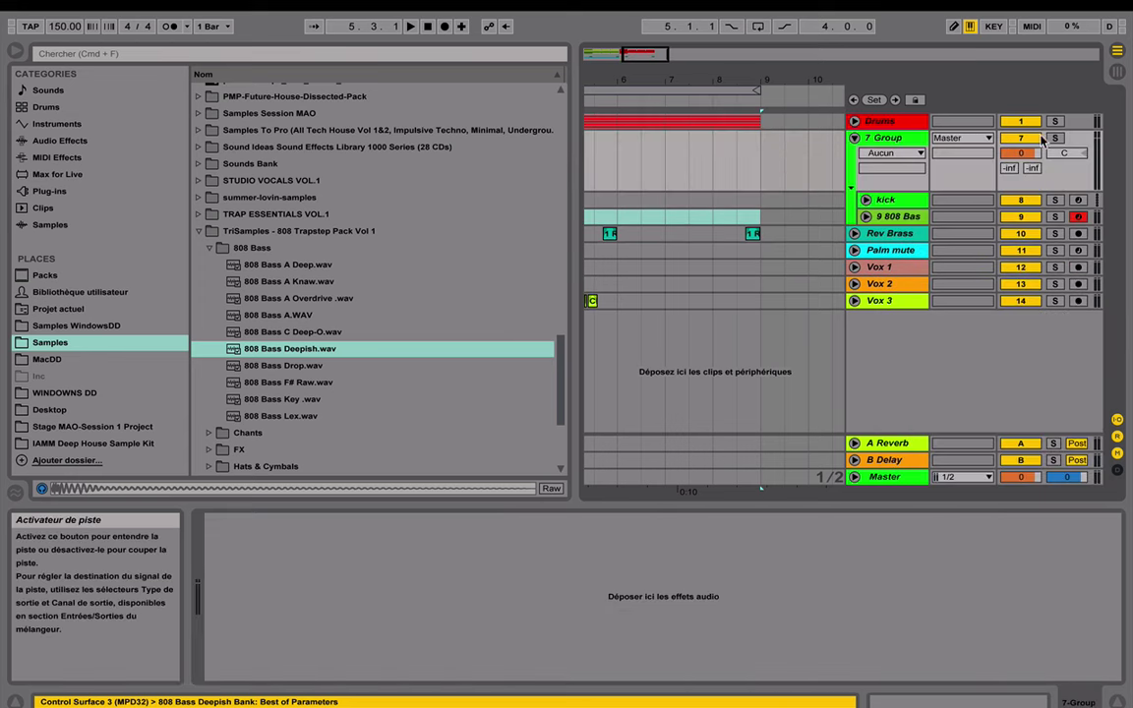
click(1055, 139)
Step: Hide the browser, unfold the kick and 808 bass tracks, and insert an empty four-bar MIDI clip on the kick track from bar 9 to 13
drag(706, 81, 613, 65)
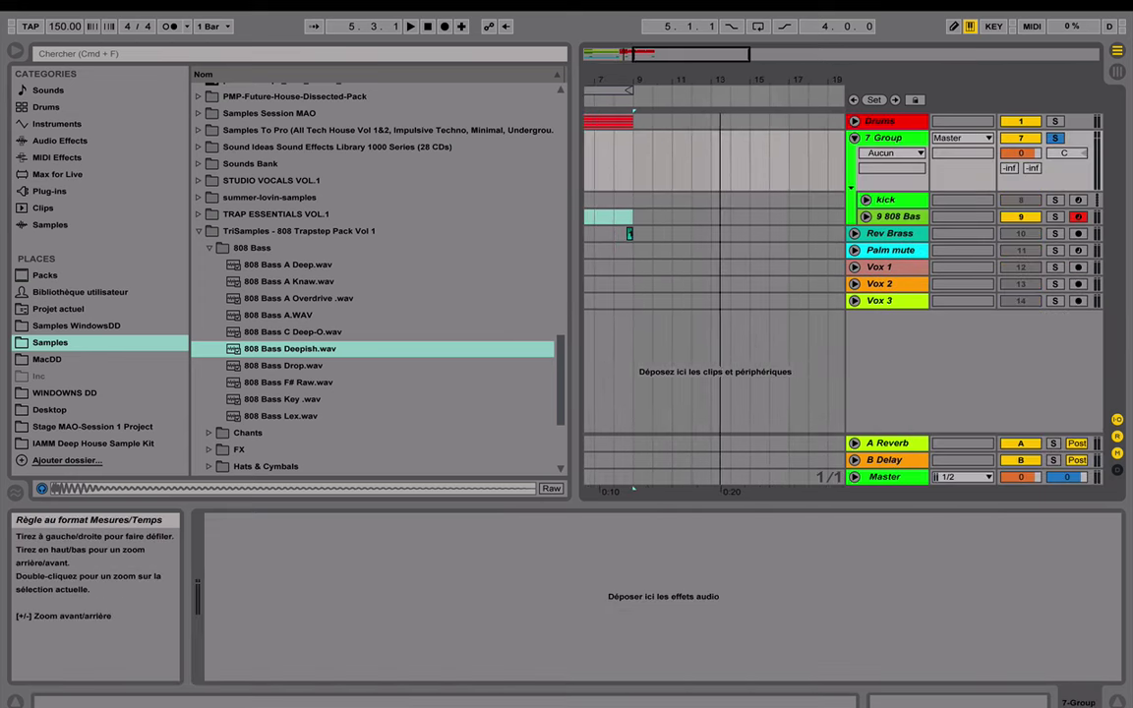
click(15, 50)
drag(116, 76, 116, 93)
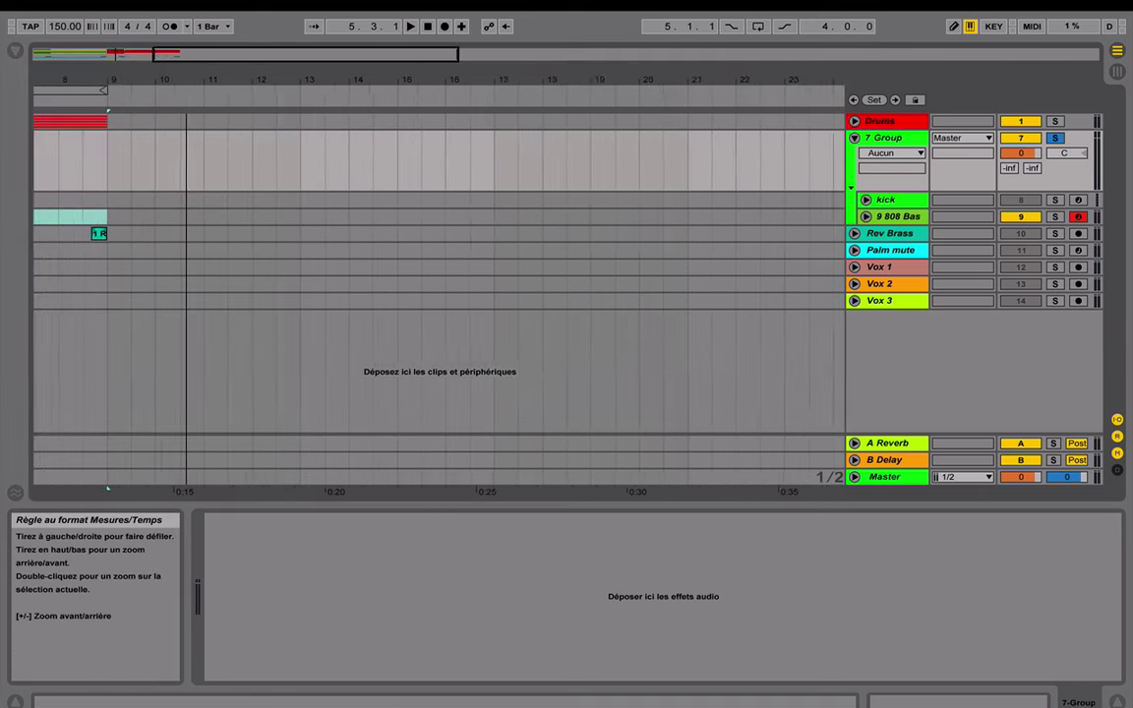
drag(186, 82, 317, 91)
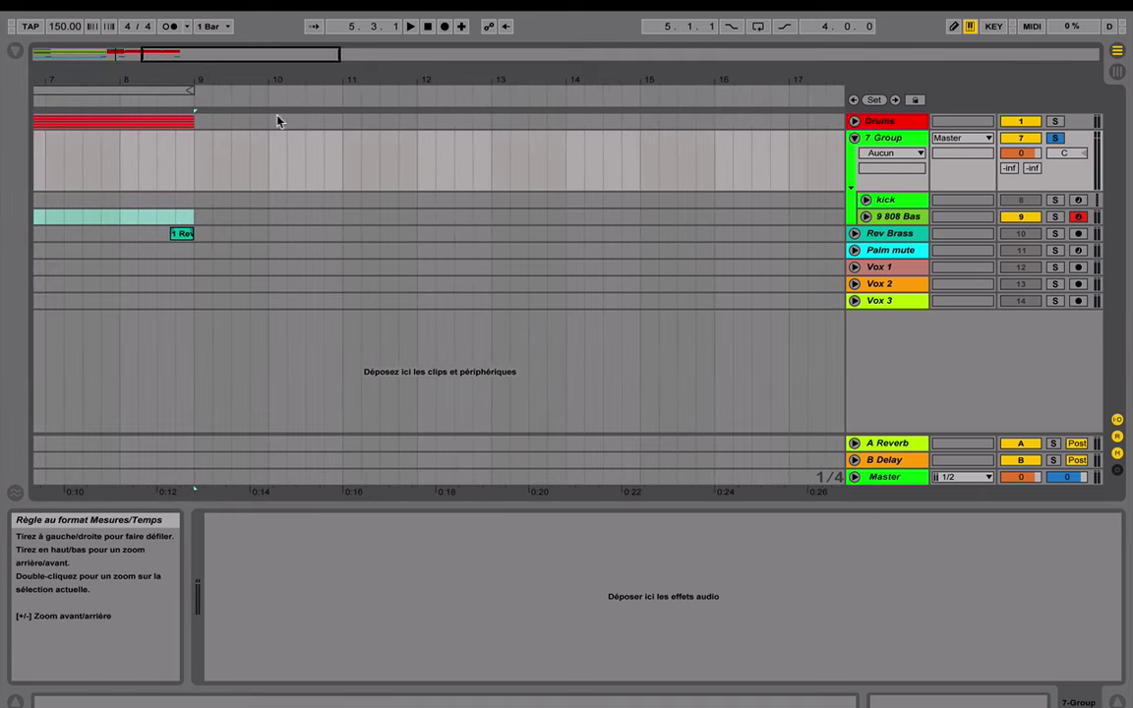
click(866, 201)
click(865, 277)
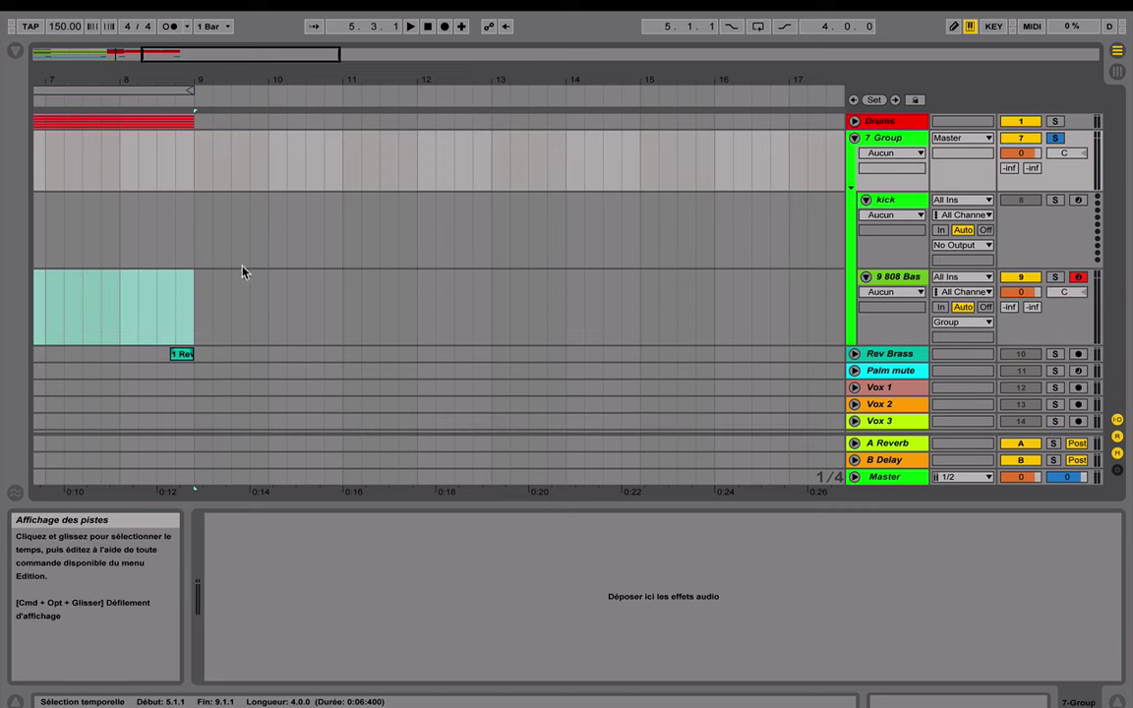
drag(194, 220, 488, 221)
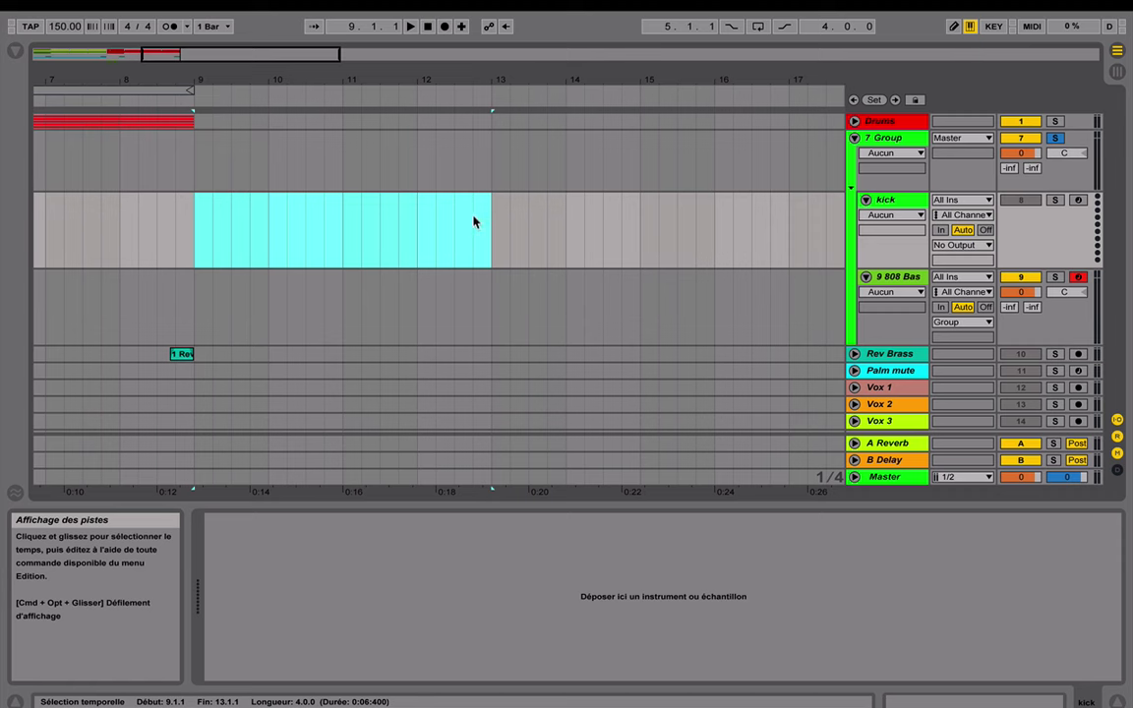
key(super+shift+m)
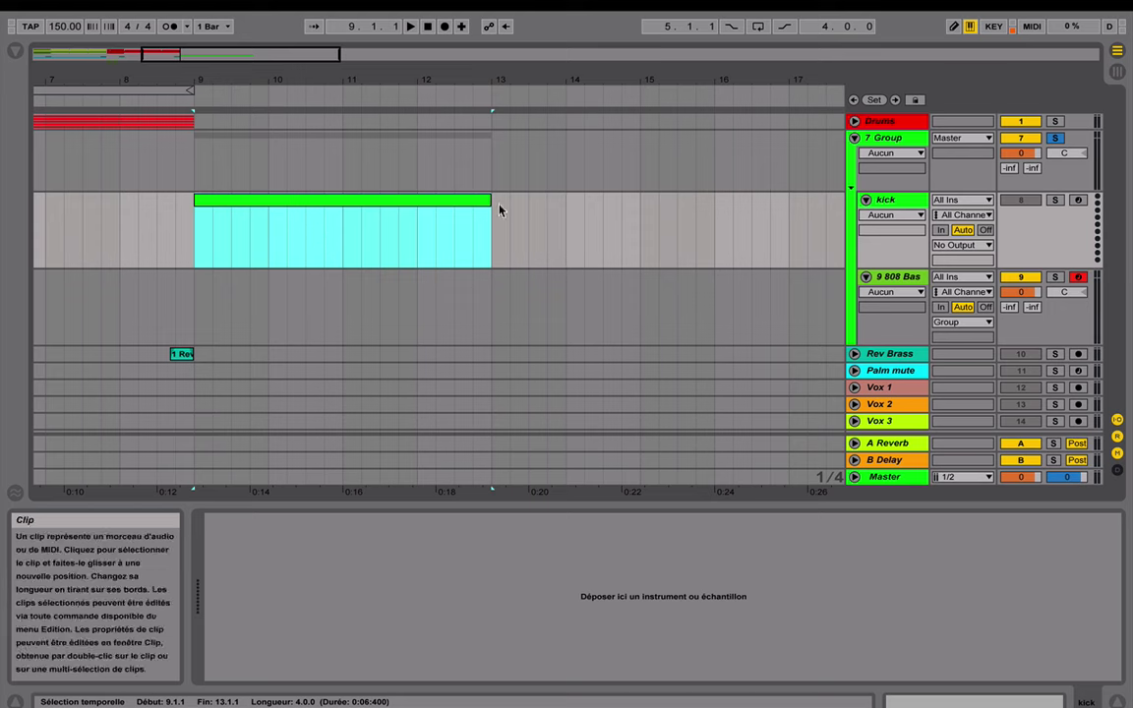
Step: Open the kick clip in an enlarged note editor, turn on note preview and try the C3 key
double_click(376, 204)
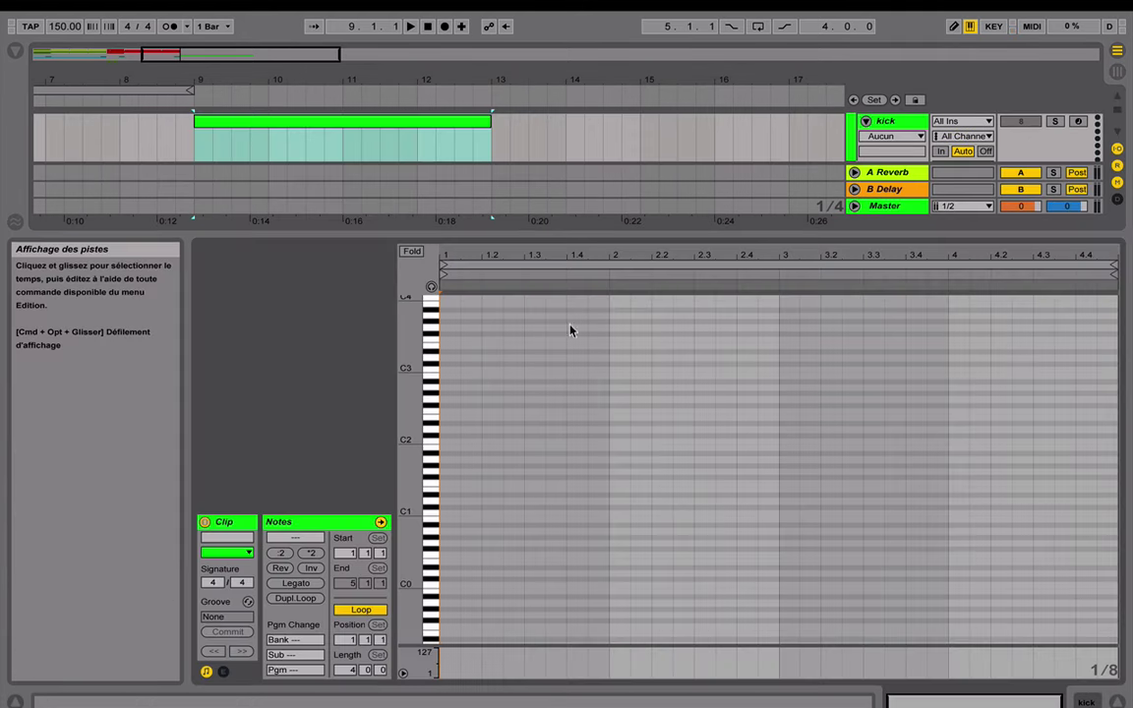
drag(531, 233, 513, 43)
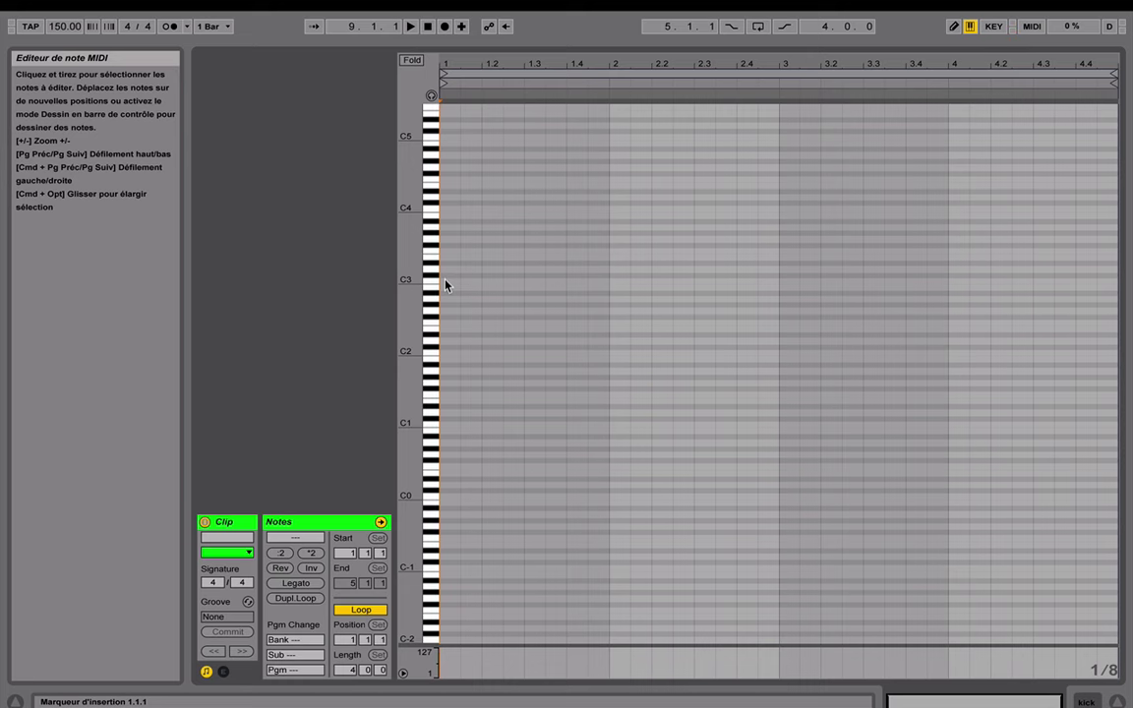
drag(481, 65, 481, 138)
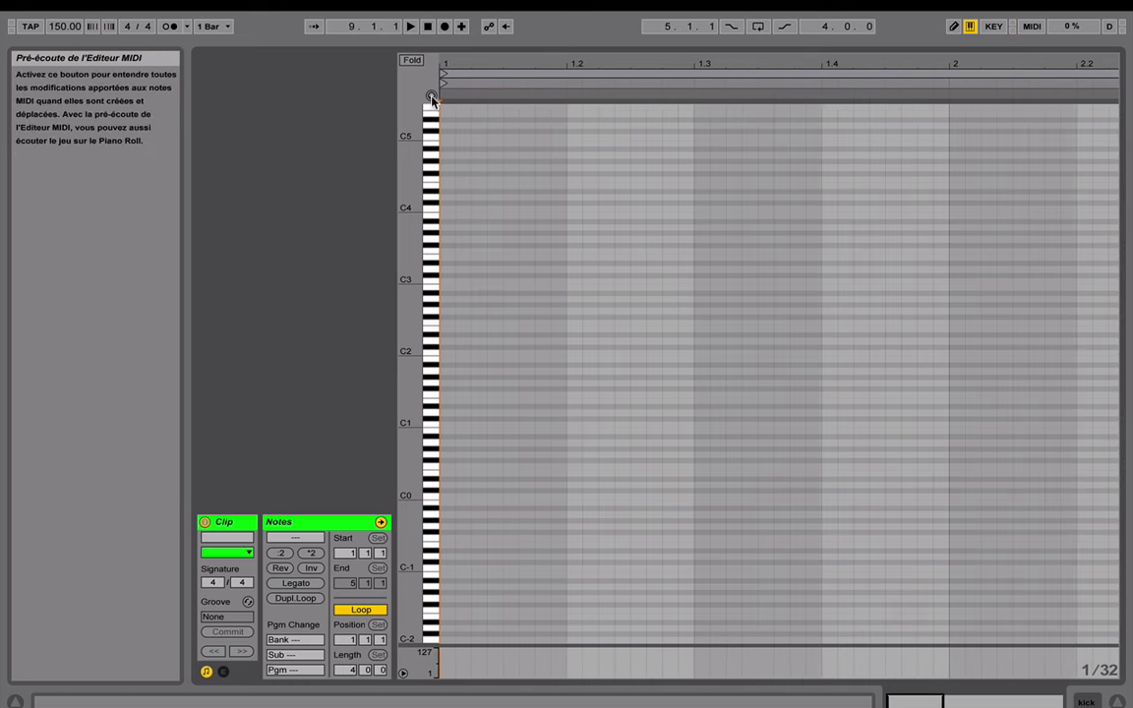
click(431, 95)
click(434, 283)
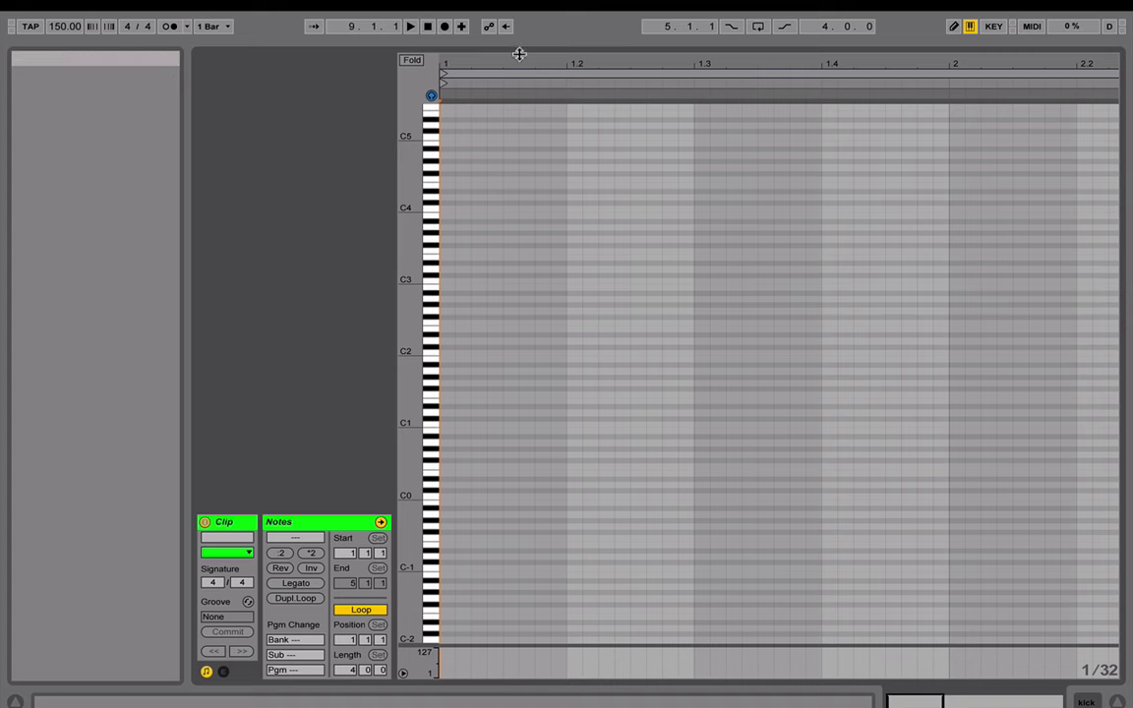
Step: Return to the kick track's devices and show the browser, collapsing the 808 Bass folder and expanding the Kick folder
drag(518, 53, 519, 499)
click(888, 202)
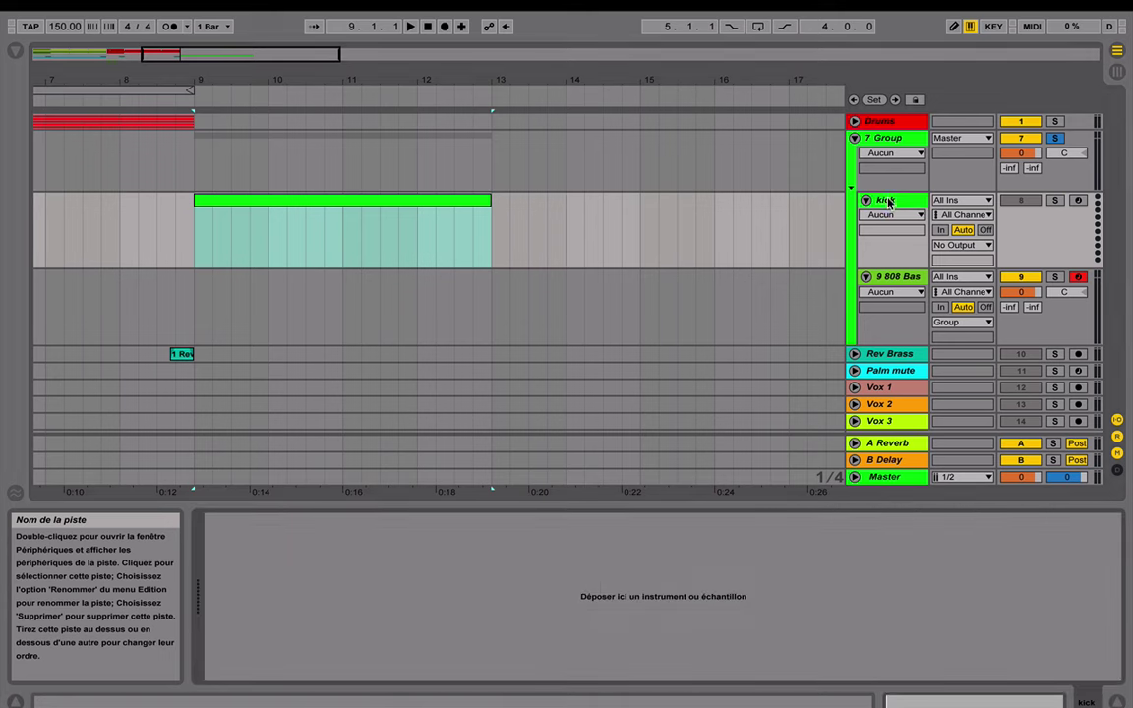
click(16, 51)
scroll(286, 395, down, 6)
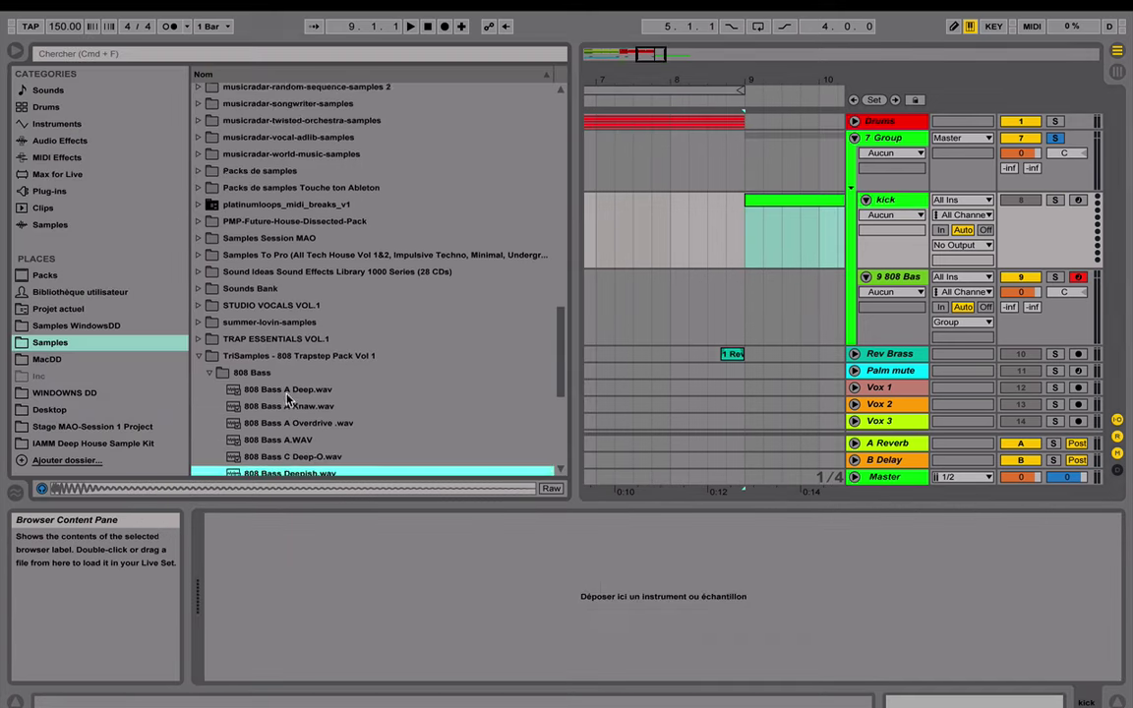
click(209, 137)
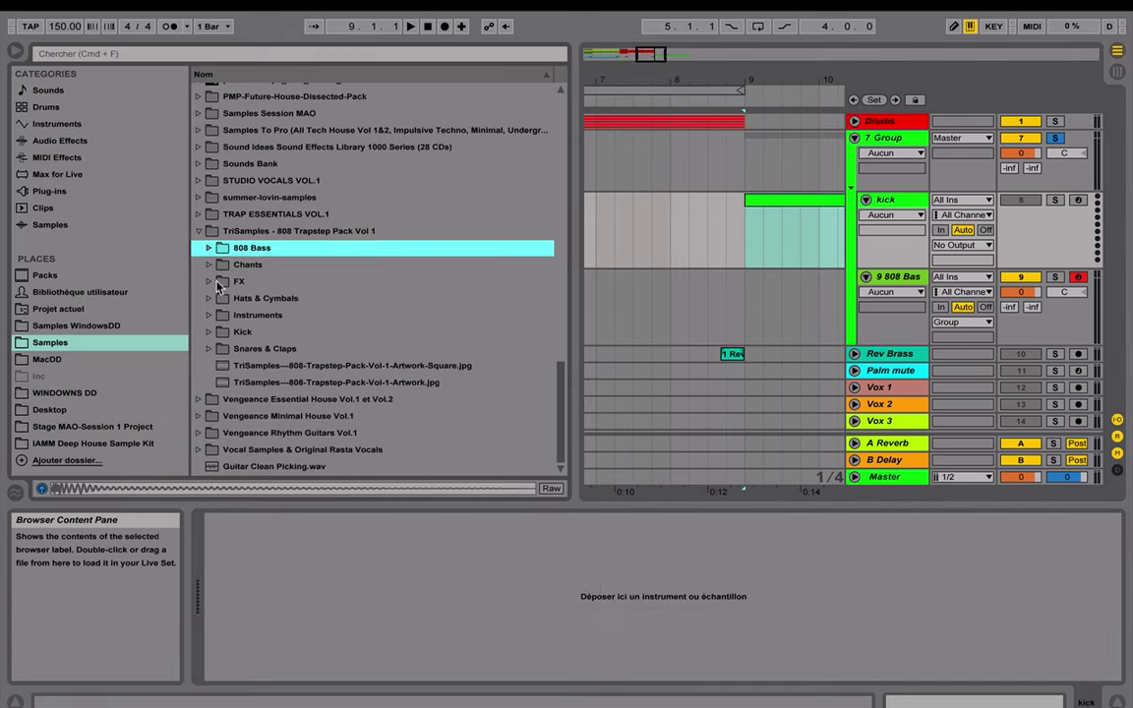
click(216, 336)
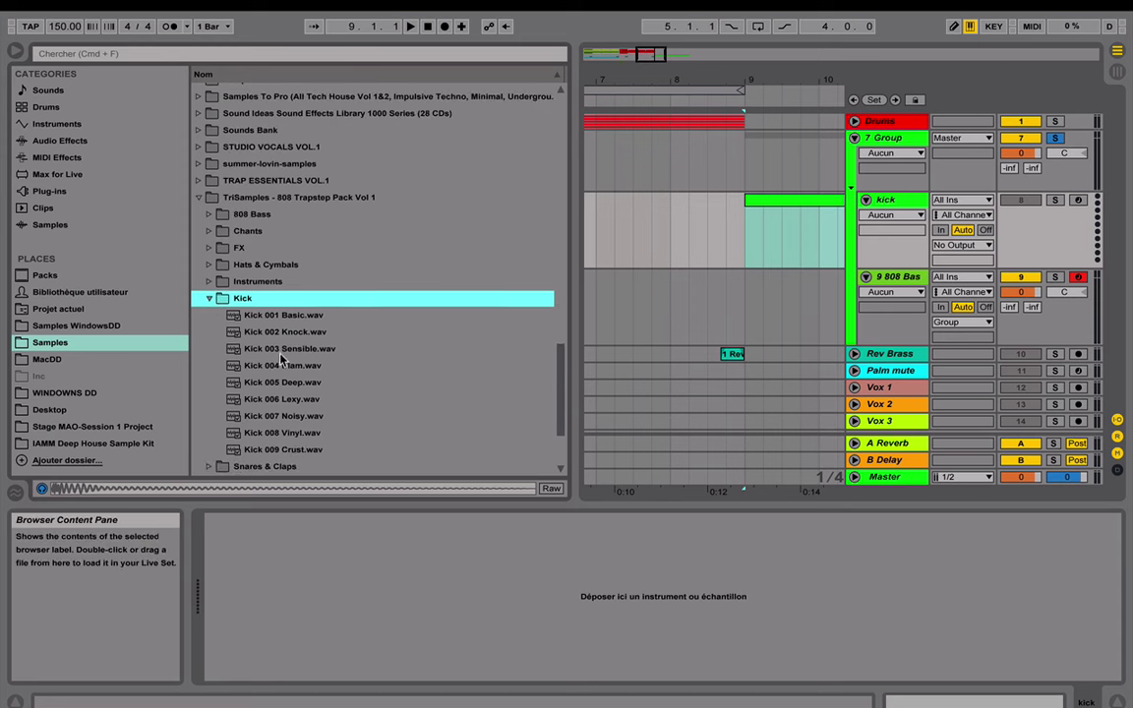
Step: Audition several kick samples again and load Kick 006 Lexy.wav as the kick track's instrument
click(282, 382)
click(283, 366)
click(283, 350)
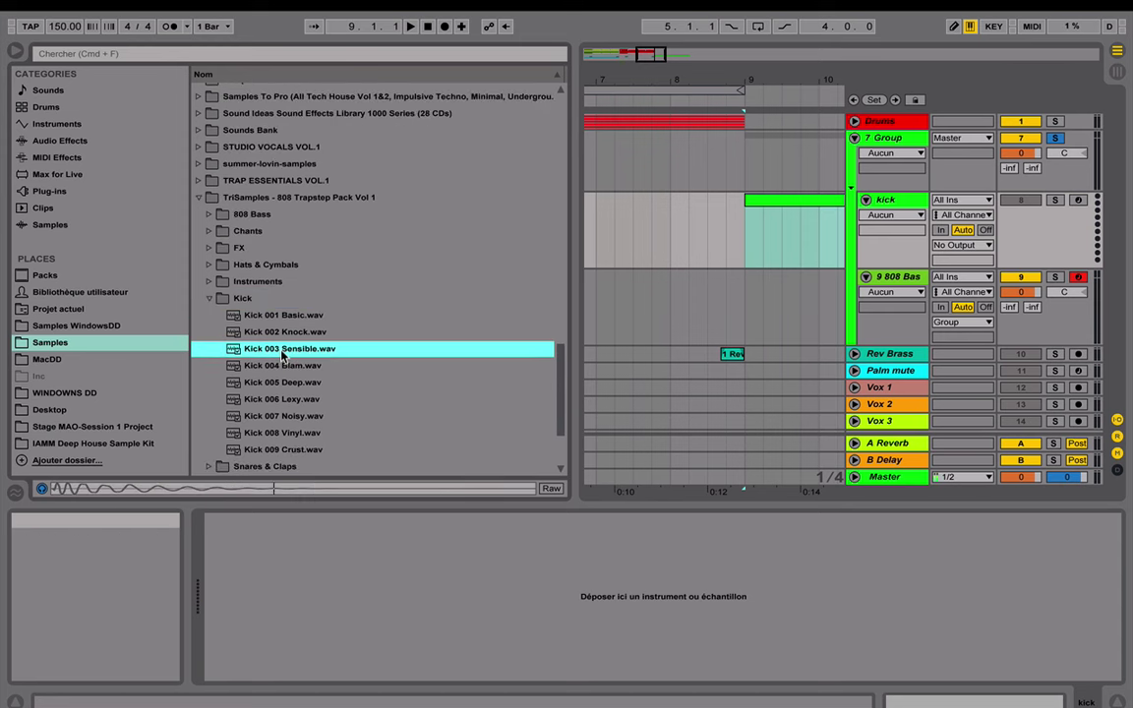
click(282, 416)
click(282, 401)
drag(283, 401, 542, 598)
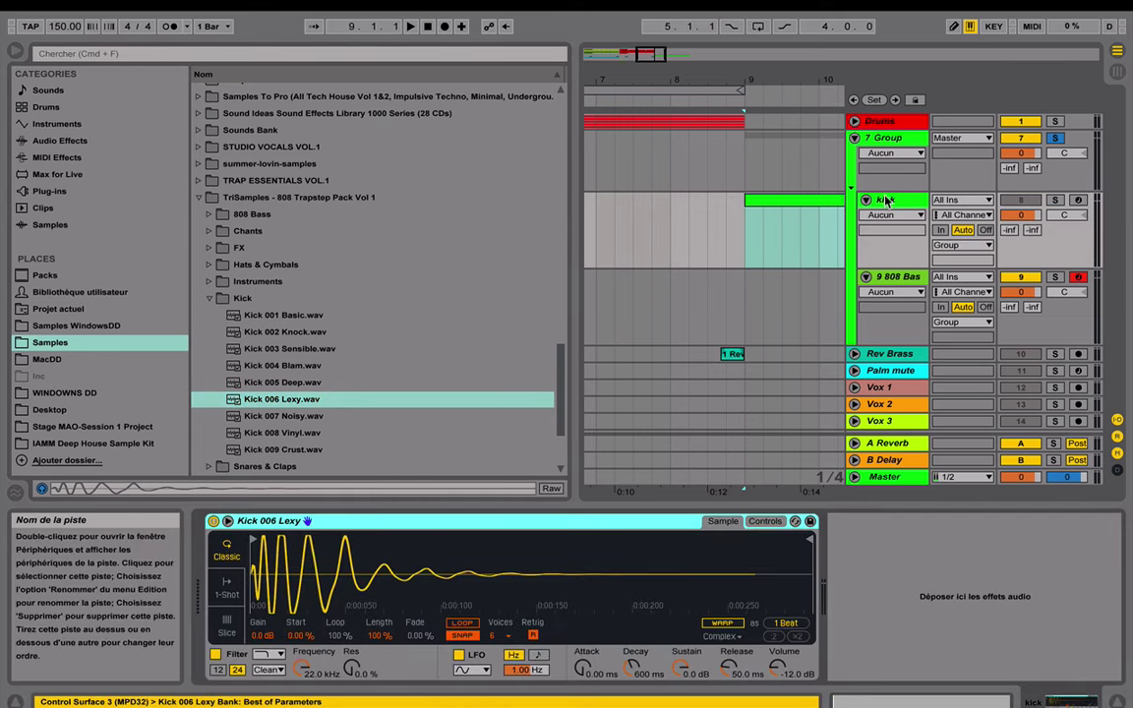
Step: View the kick clip's note editor at full height and alternate repeatedly between the clip and device views
click(783, 200)
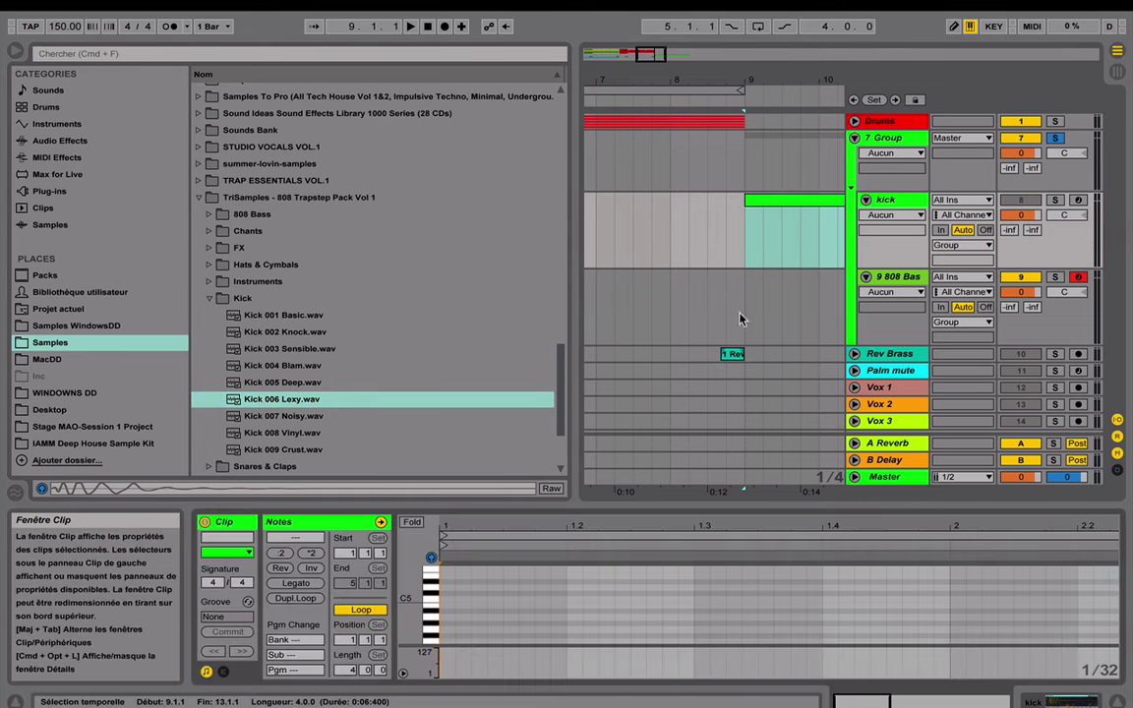
drag(645, 506, 646, 61)
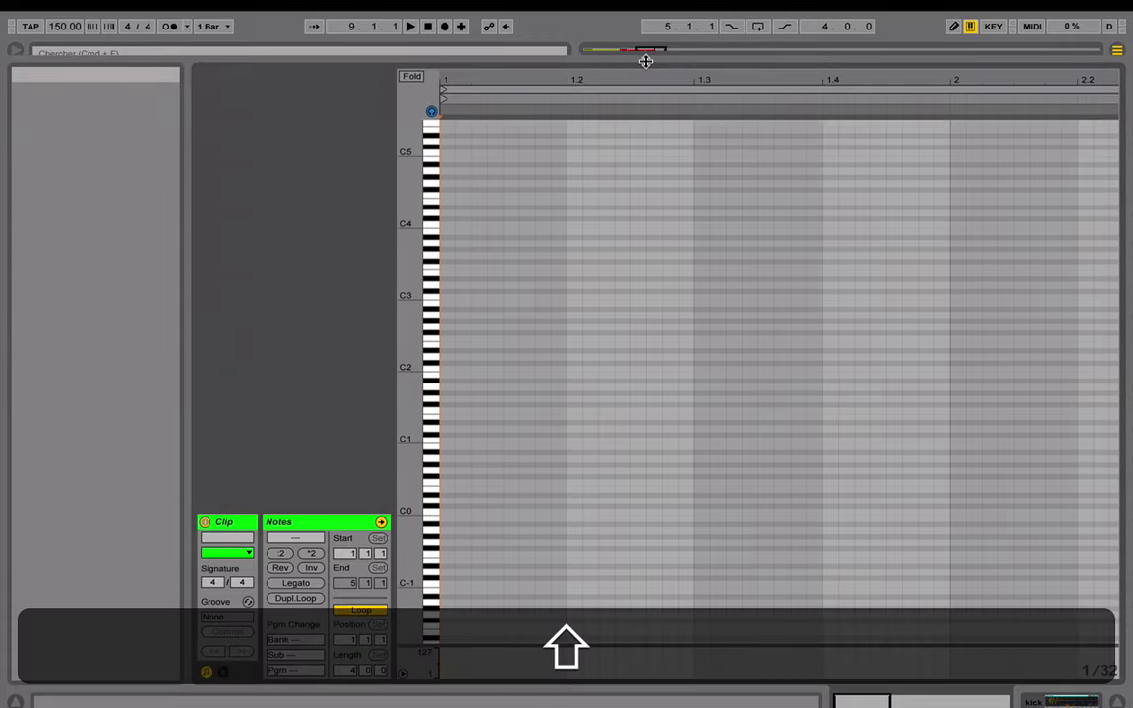
key(shift+Tab)
key(shift+Tab)
key(shift+Tab)
key(shift+Tab)
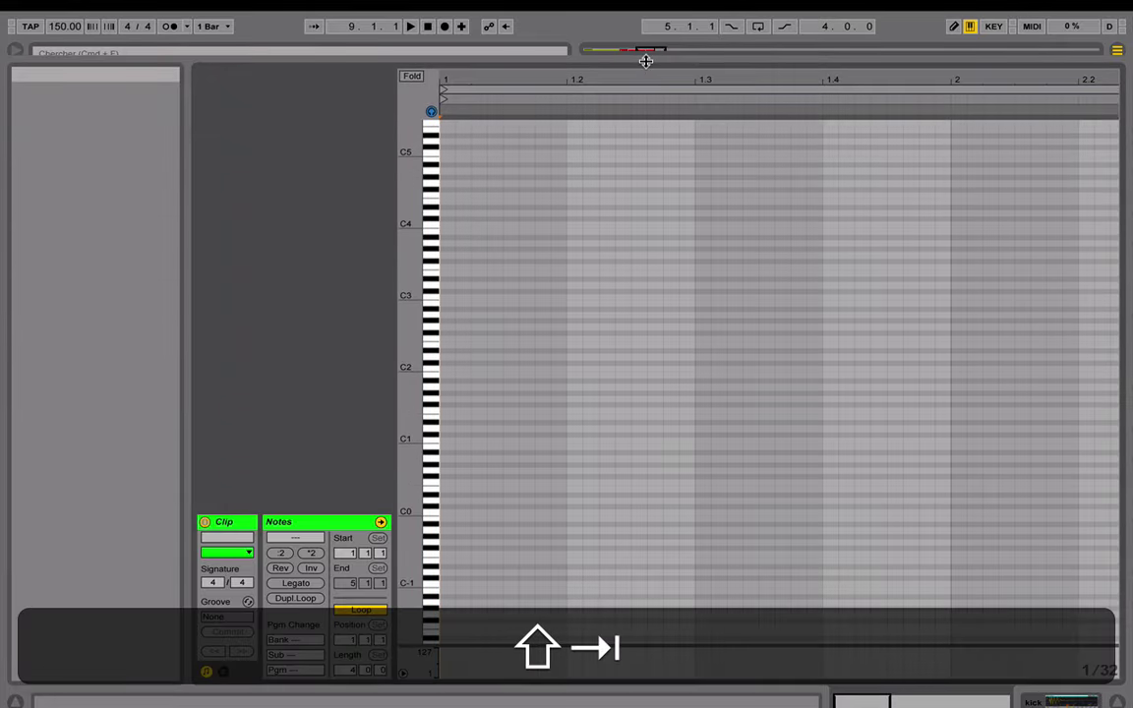
key(shift+Tab)
key(shift+Tab)
key(shift+Tab)
key(shift+Tab)
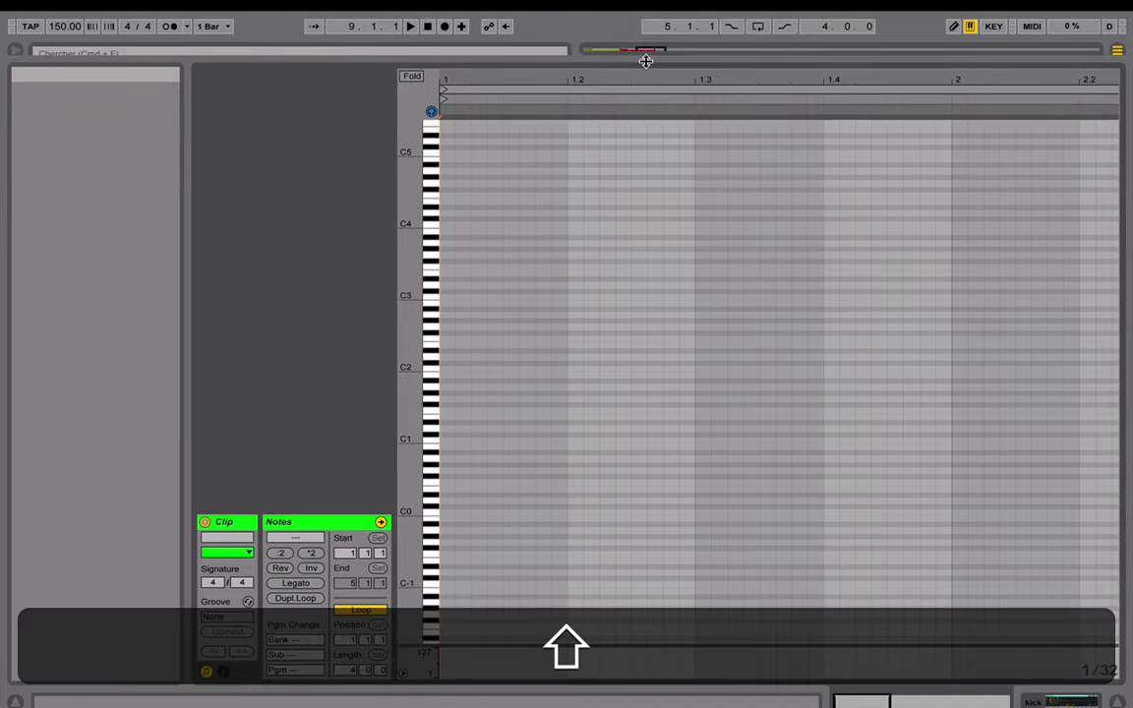
key(shift+Tab)
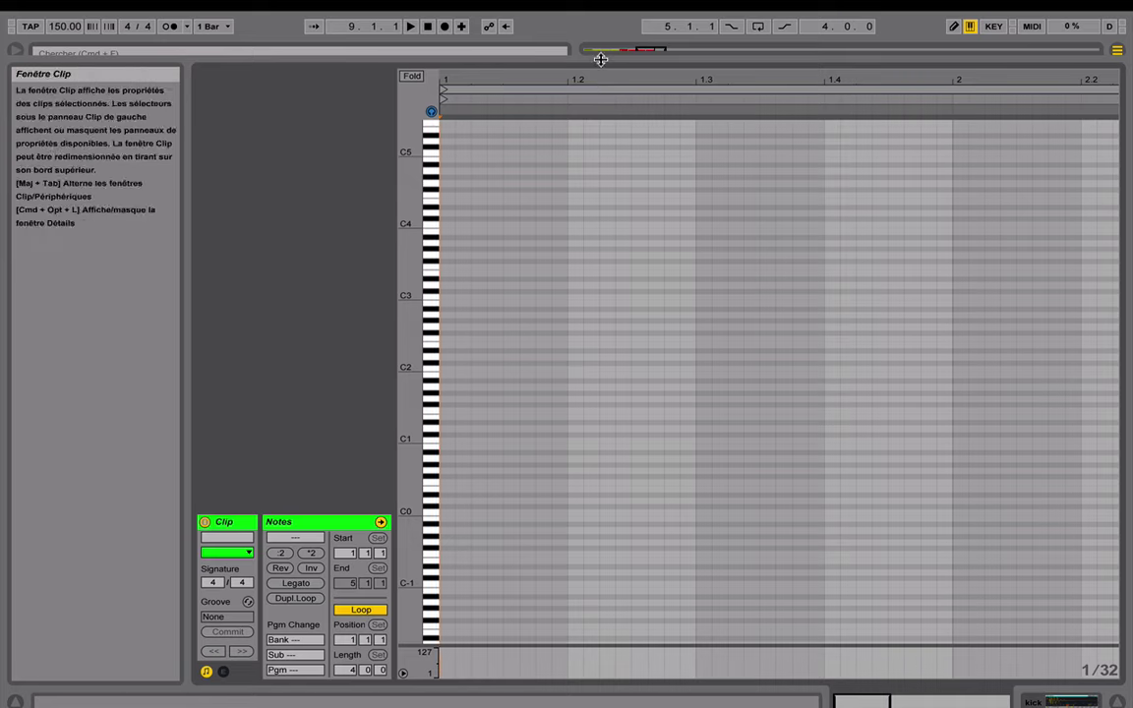
drag(599, 56, 599, 352)
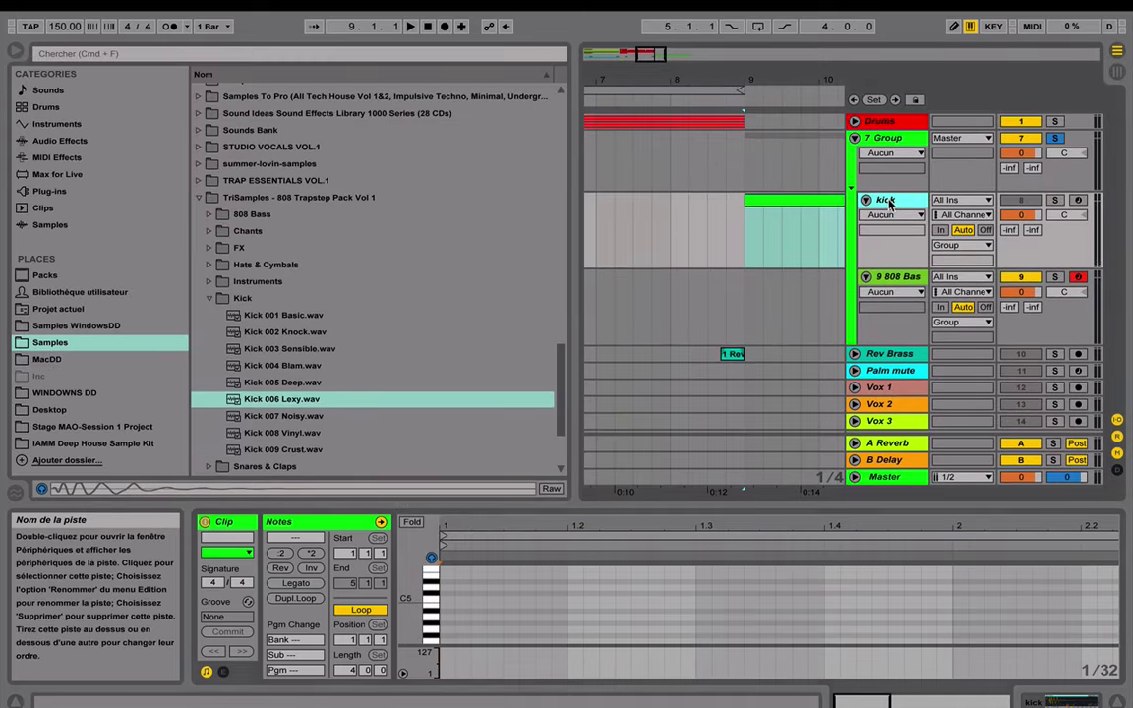
Step: Set the kick track's Simpler to 1-Shot mode and toggle the track's activator
click(888, 202)
click(226, 590)
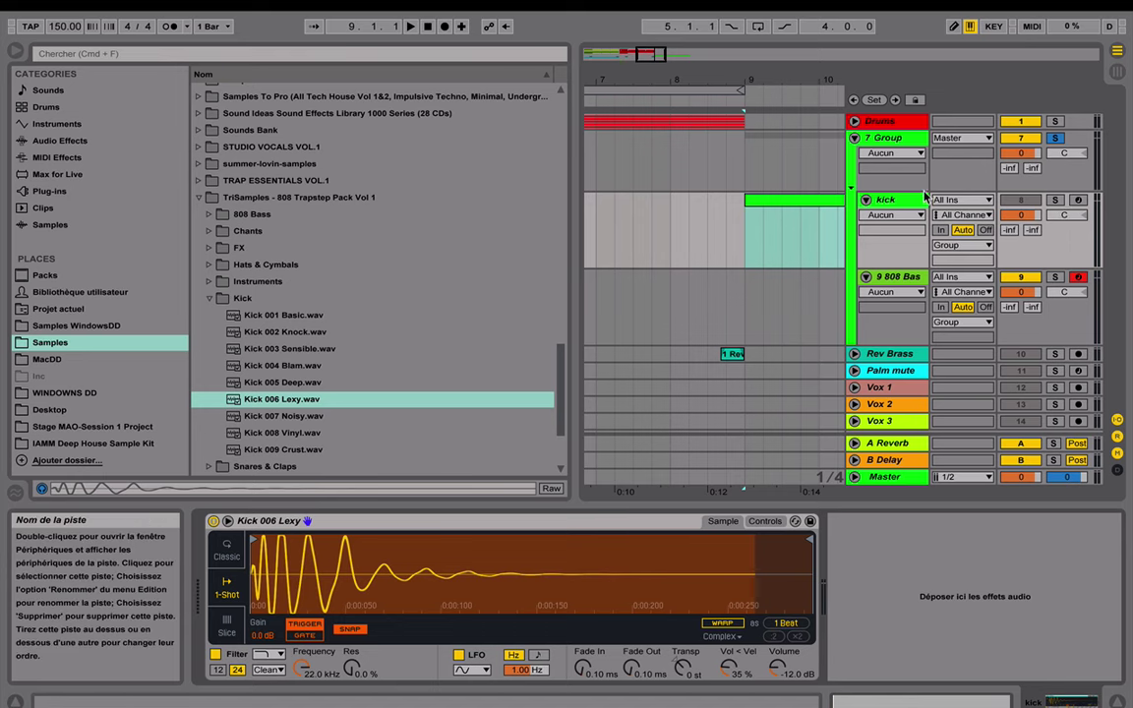
click(1079, 201)
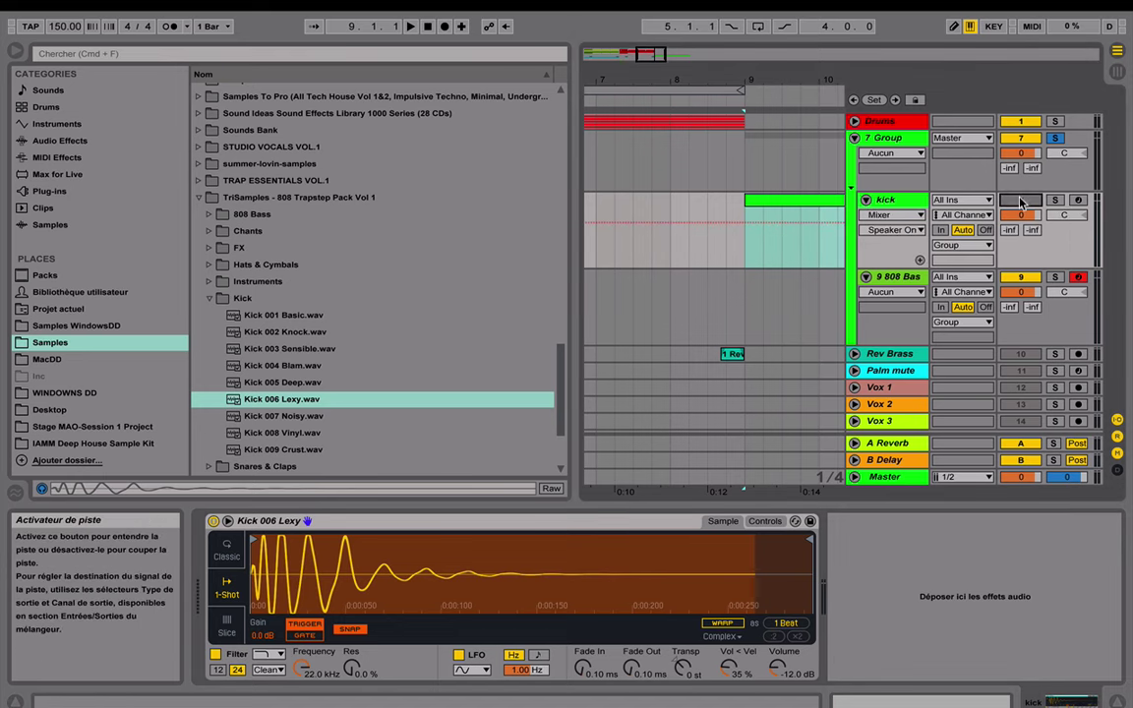
Step: Open the kick clip's note editor at full height and draw a C3 note from 1.1.1 to 1.1.3
click(1054, 139)
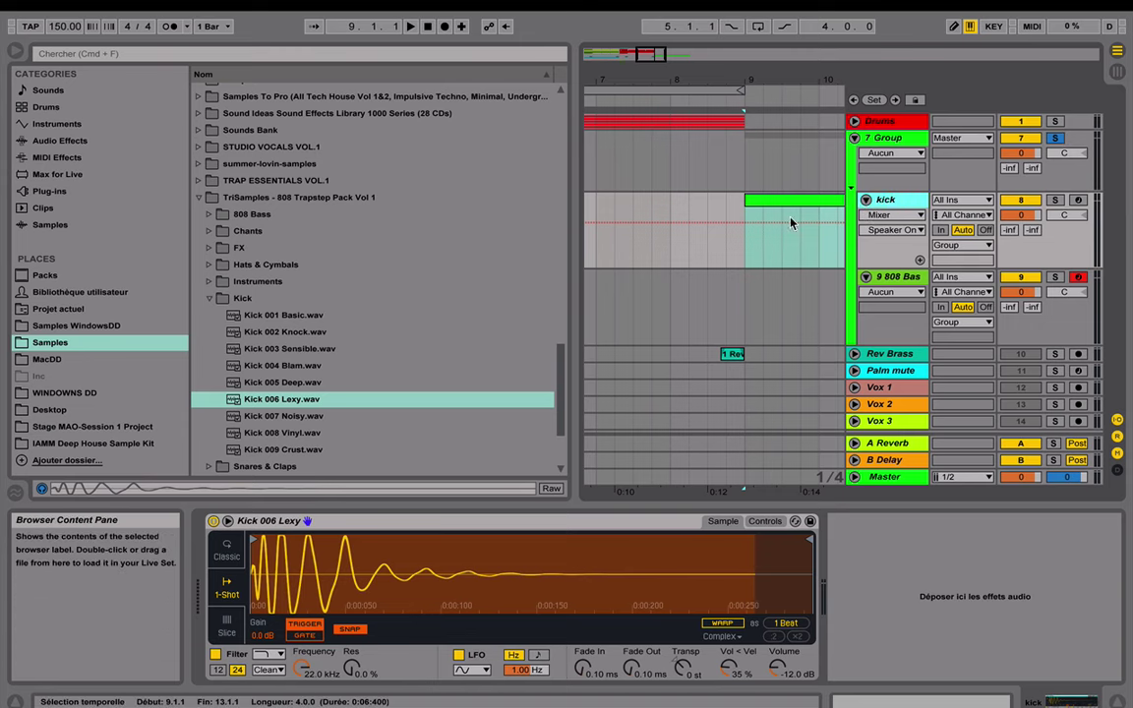
double_click(817, 200)
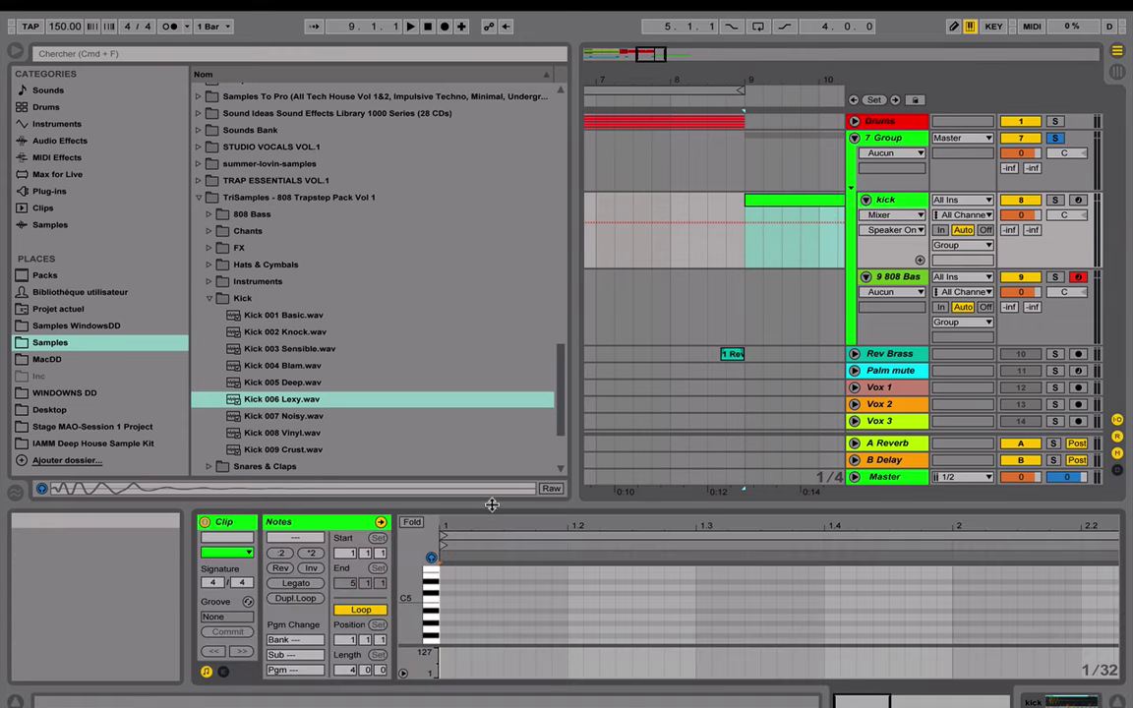
drag(488, 506, 467, 193)
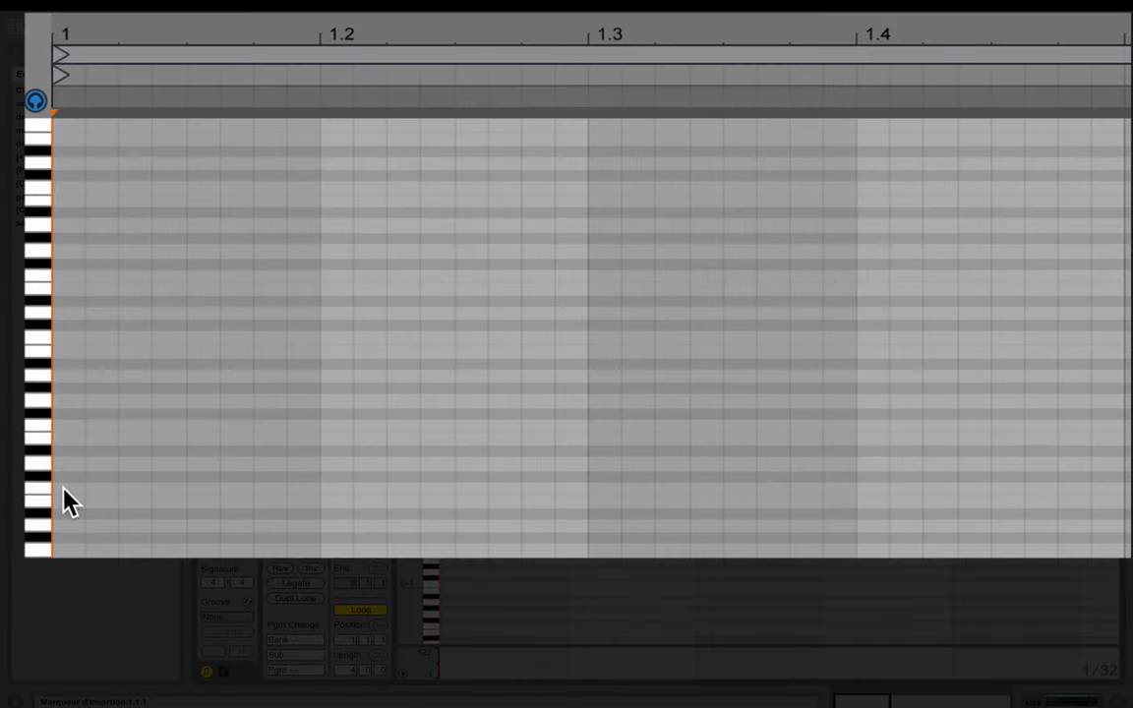
click(451, 297)
drag(87, 489, 141, 489)
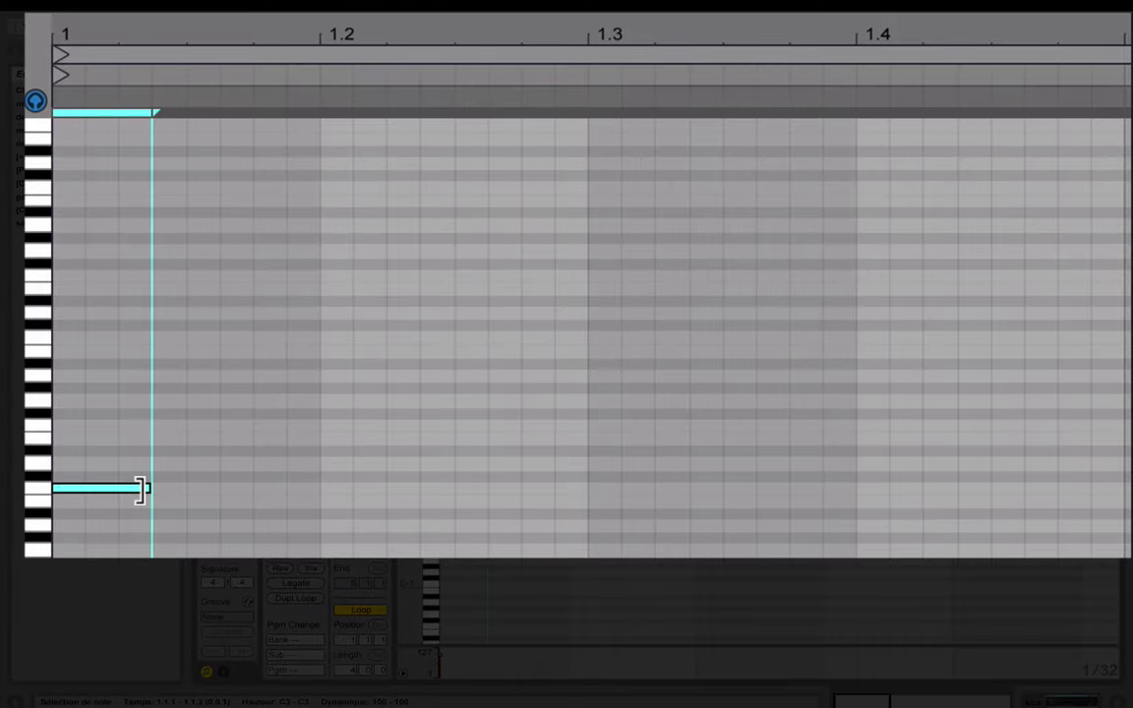
mouse_move(135, 38)
mouse_down()
mouse_move(126, 108)
mouse_move(329, 98)
mouse_move(256, 79)
mouse_move(195, 26)
mouse_up()
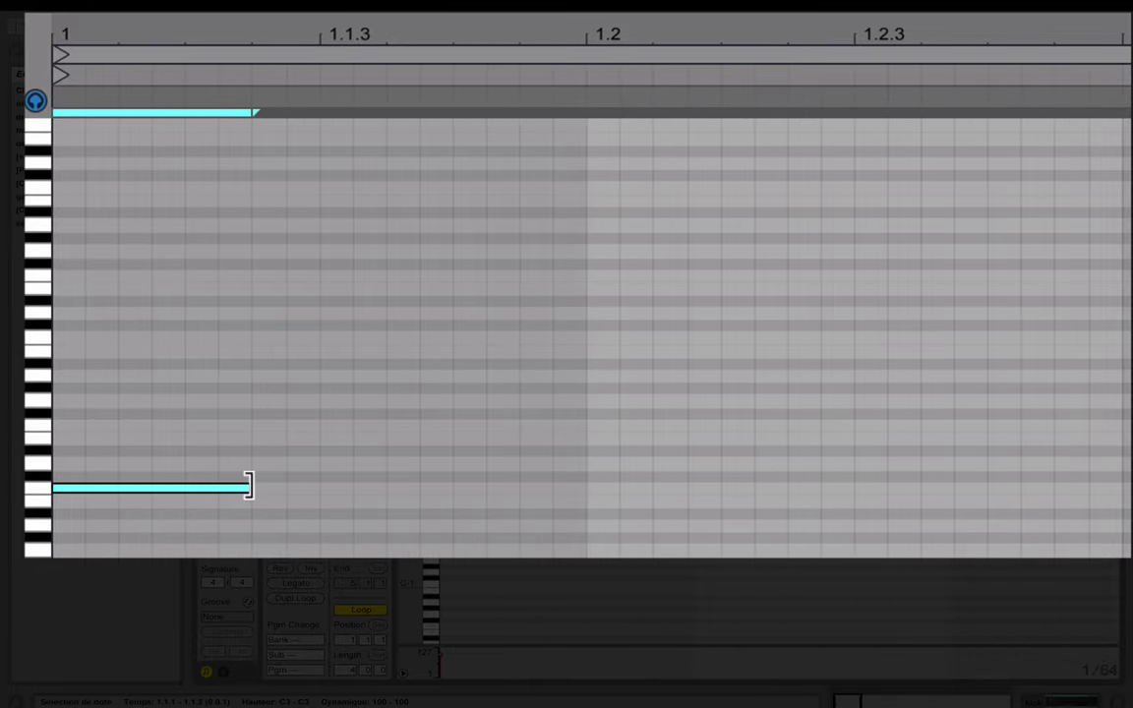
drag(249, 485, 317, 486)
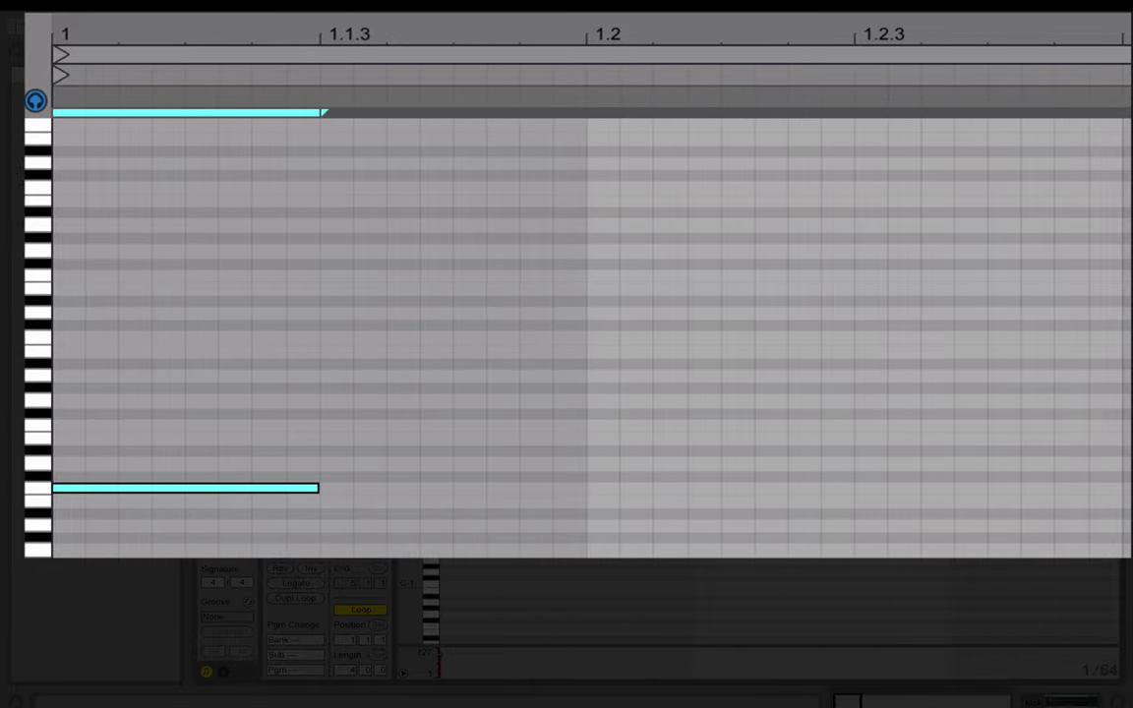
Step: Add two consecutive notes starting at 1.3.3 and 1.4 in the kick clip and move both down two semitones to C3
drag(175, 24, 56, 25)
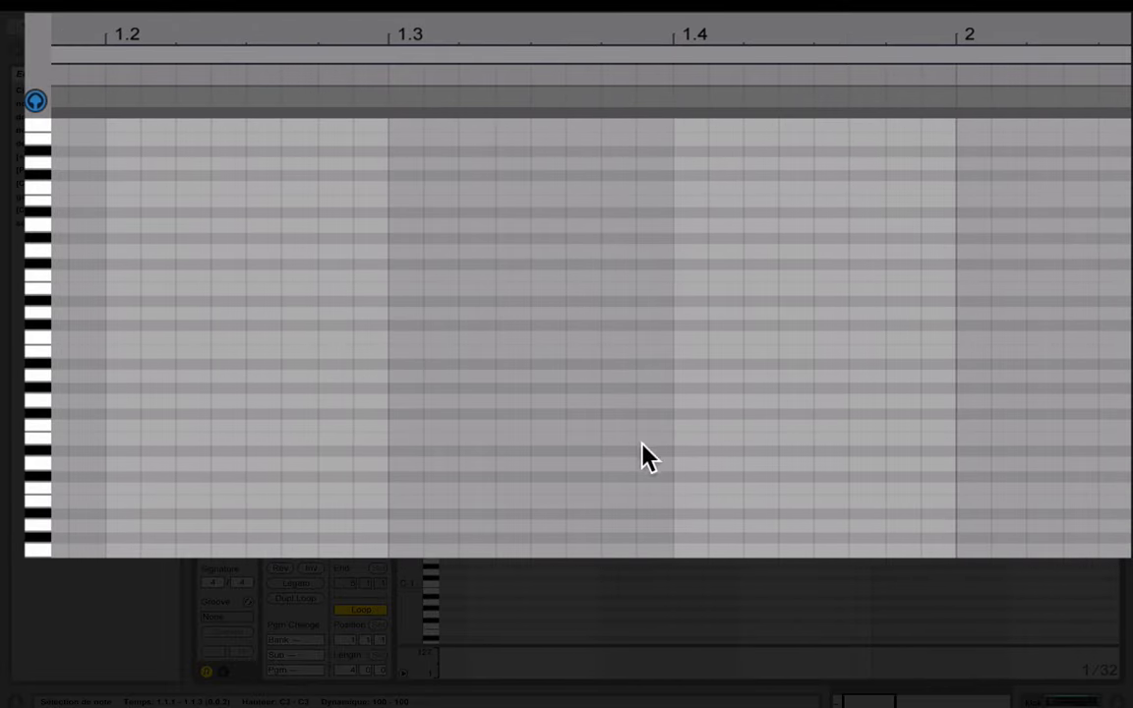
double_click(553, 465)
drag(569, 464, 847, 463)
double_click(682, 466)
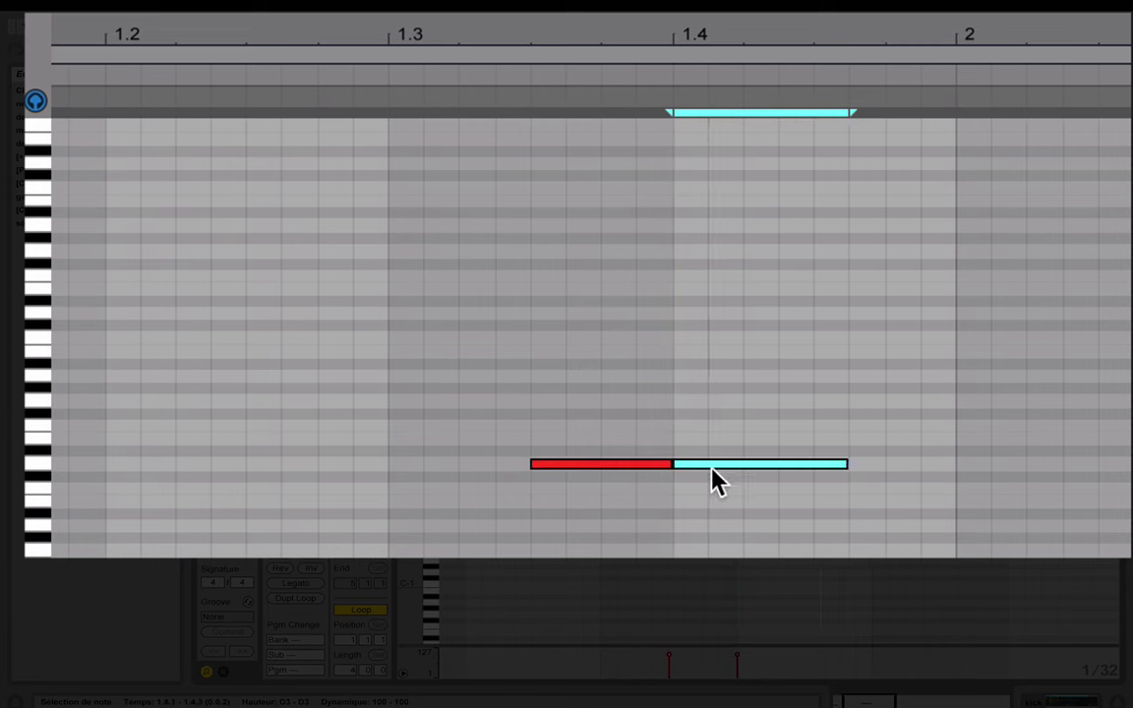
drag(607, 493, 767, 417)
key(Down)
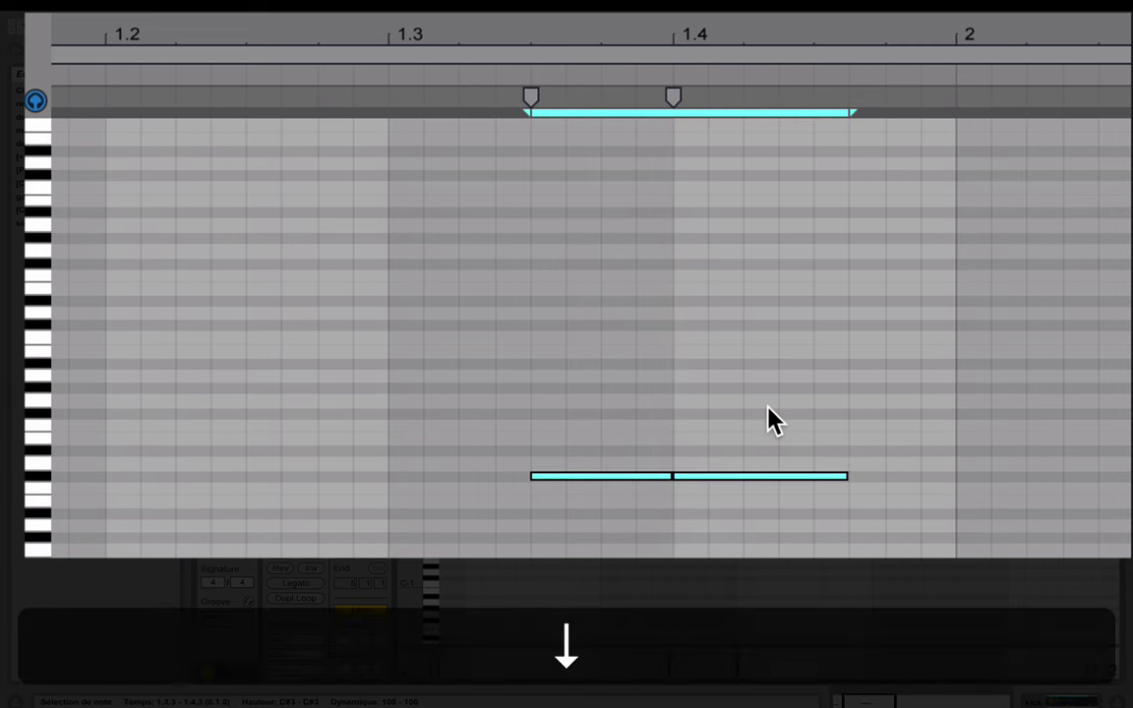
key(Down)
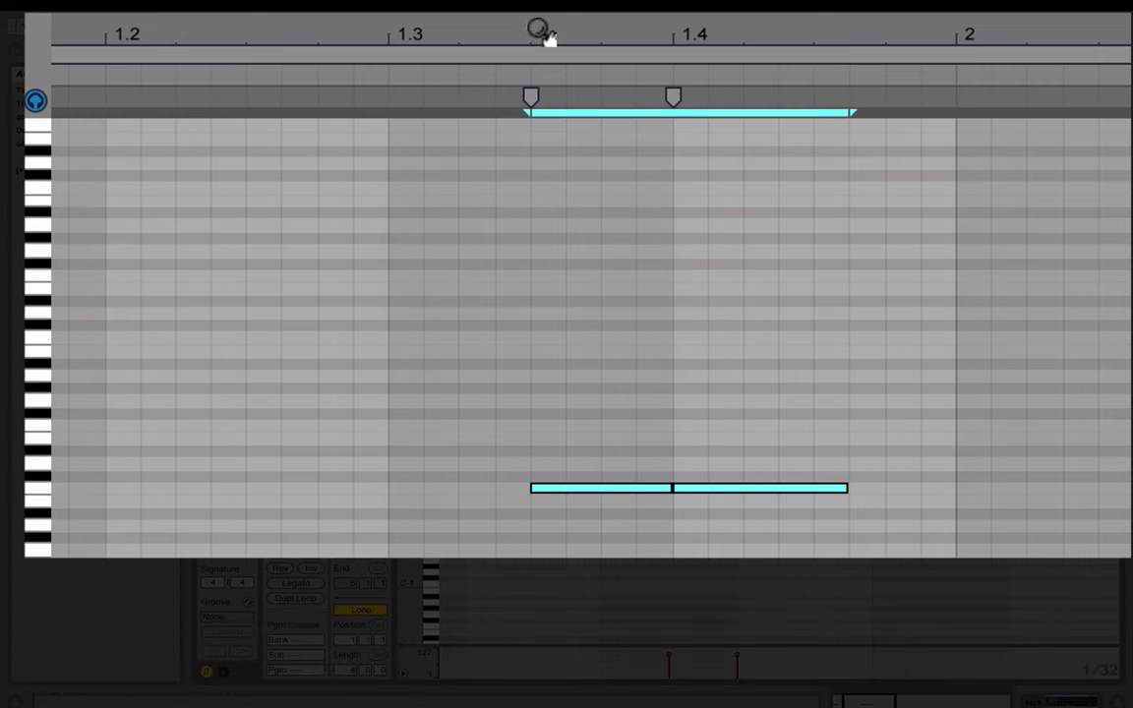
Step: Select all notes of the first bar and duplicate them three times to fill the four-bar kick clip
drag(546, 35, 277, 49)
drag(65, 526, 408, 415)
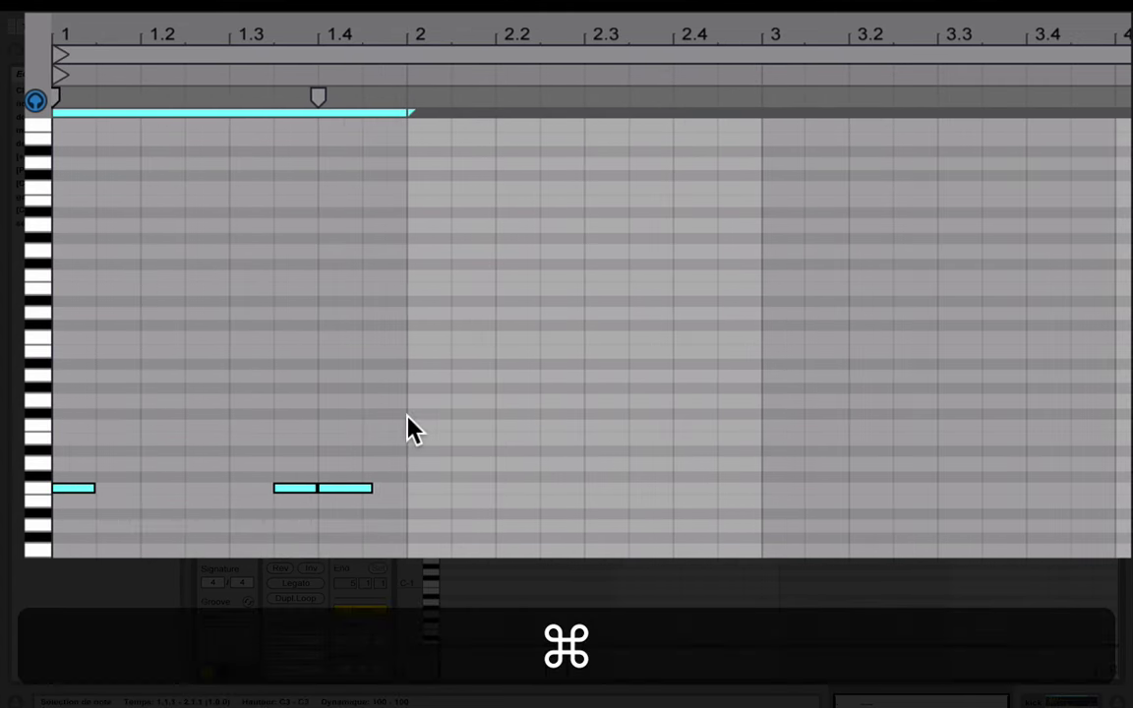
key(super+d)
key(super+d)
key(super+d)
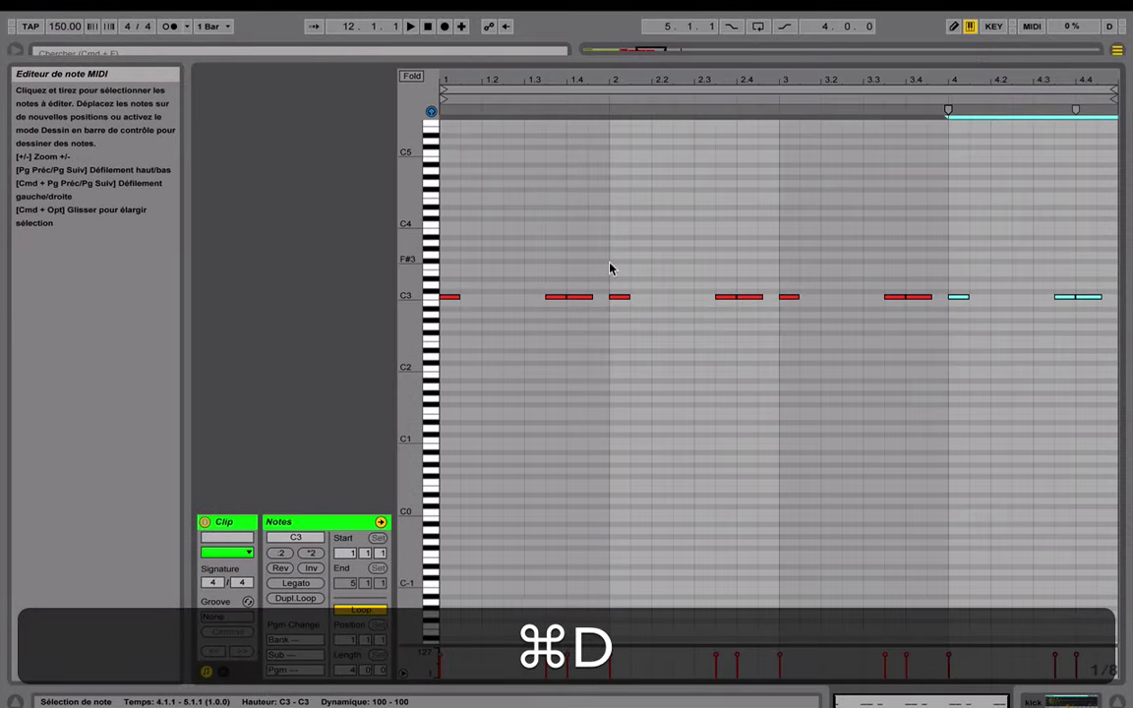
Step: Shrink the note editor to reveal the arrangement and play the kick pattern from bar 9
drag(640, 57, 641, 376)
scroll(1046, 145, up, 1)
scroll(1044, 147, down, 2)
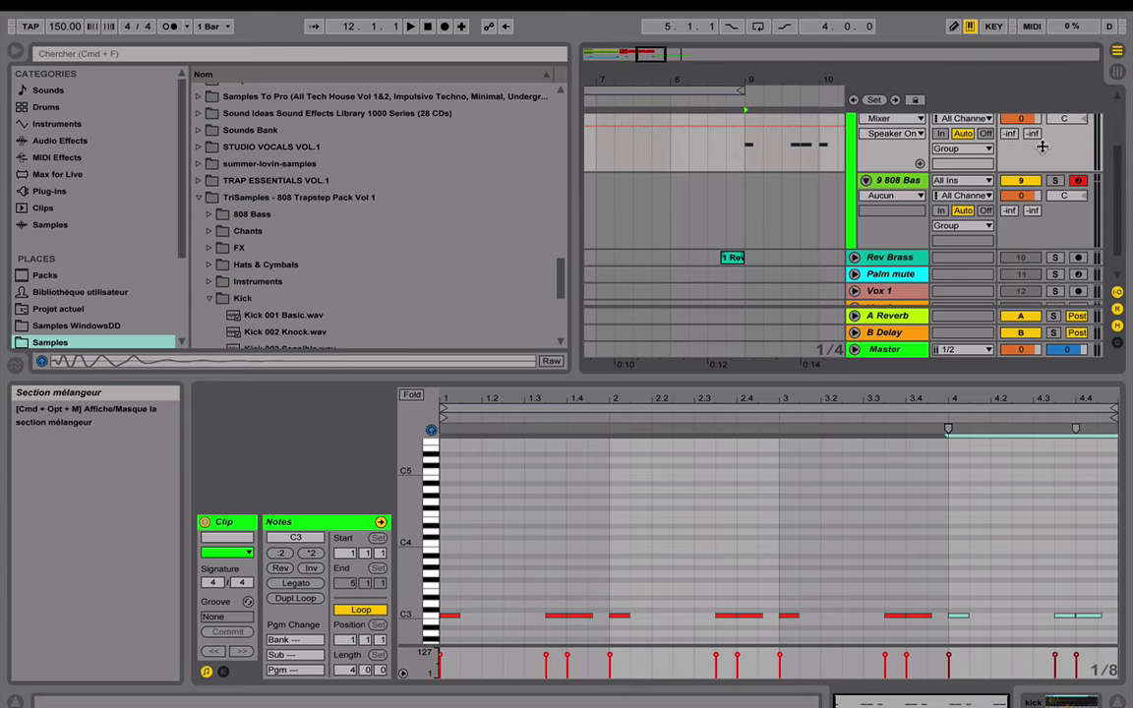
click(743, 129)
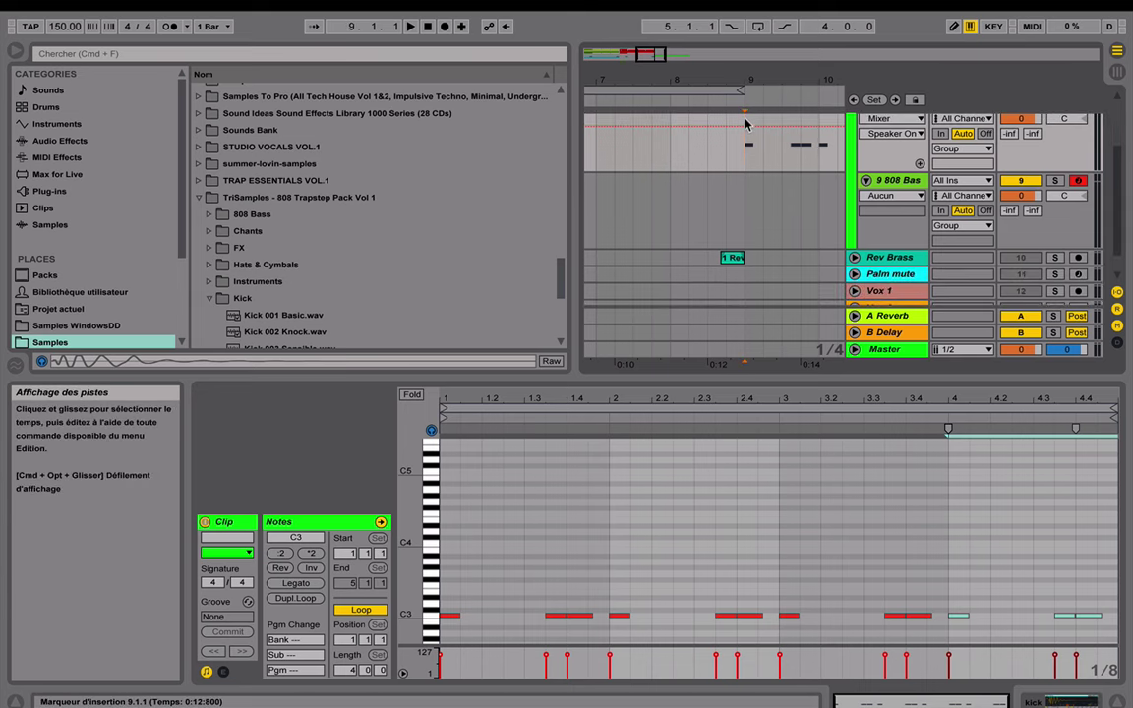
key(space)
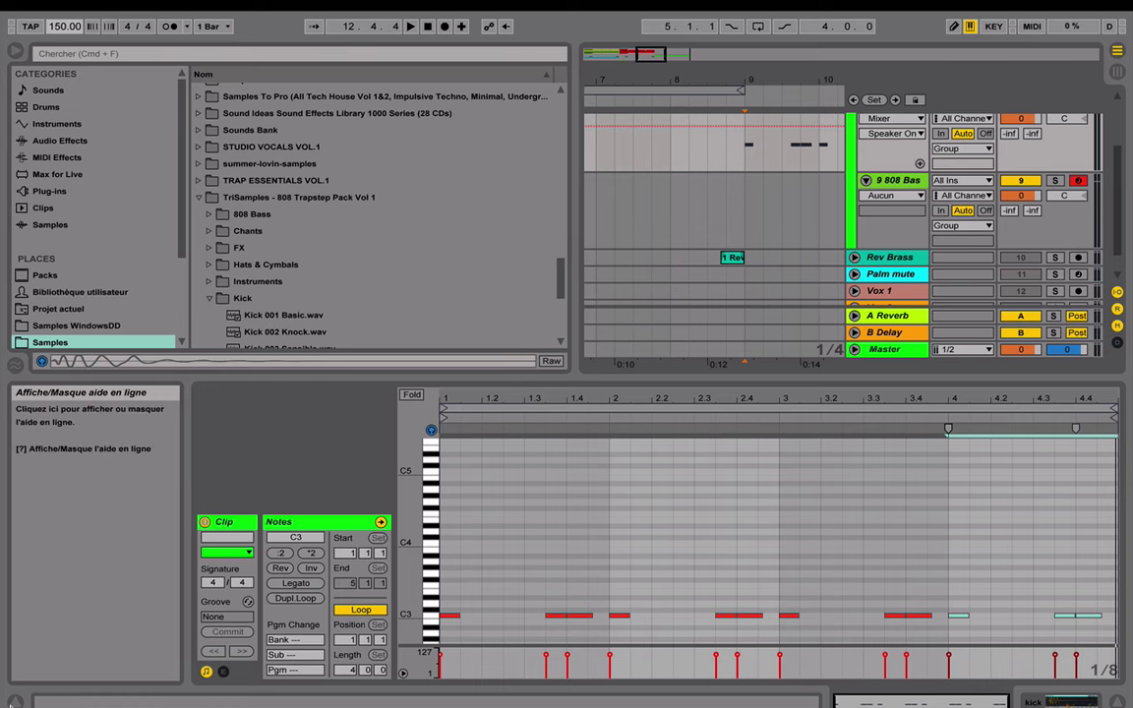
Step: Hide the browser and copy the four-bar kick clip to bar 9 of the 808 bass track
click(15, 49)
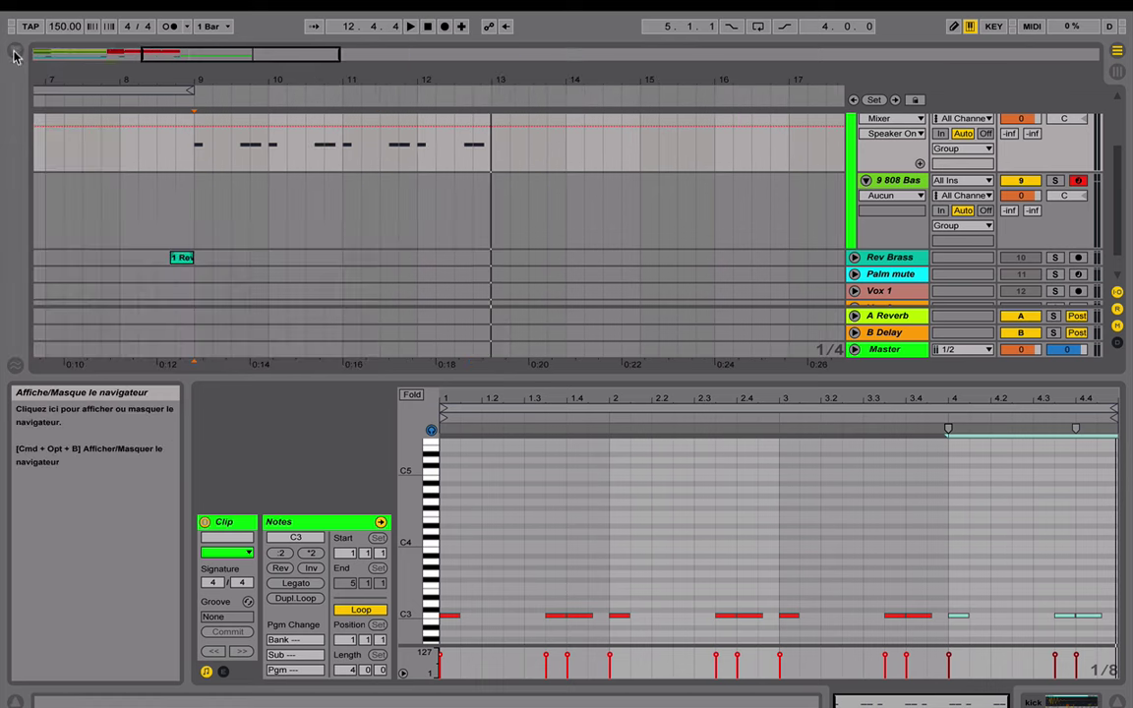
scroll(402, 247, up, 3)
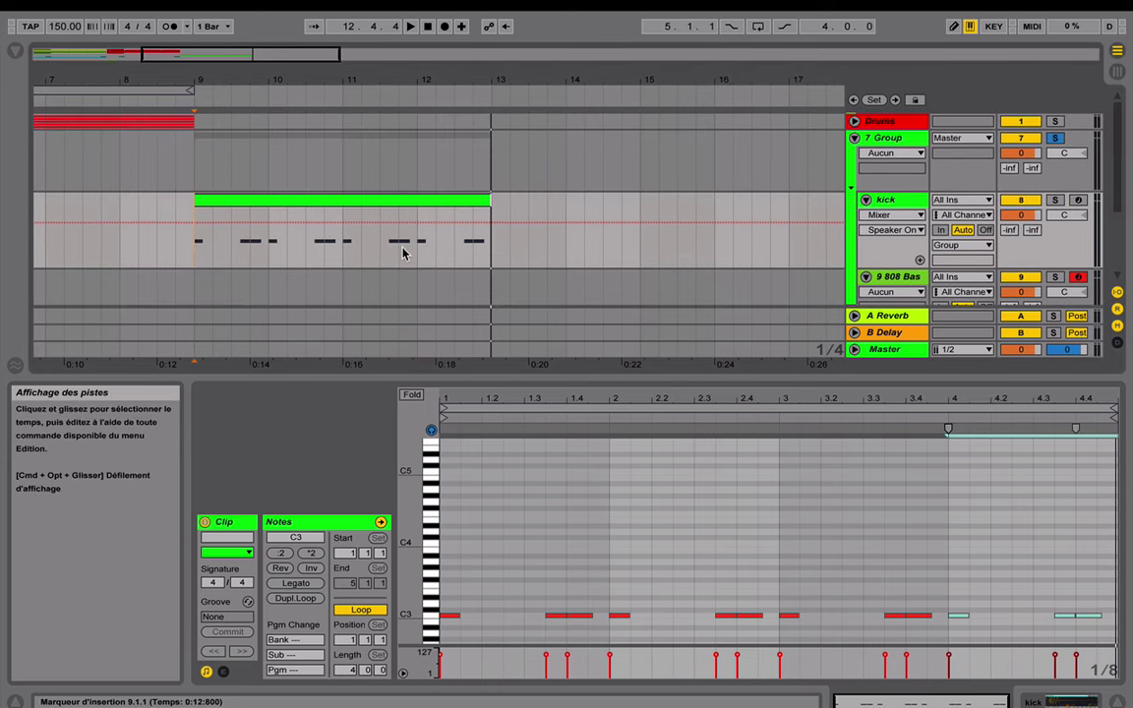
click(444, 199)
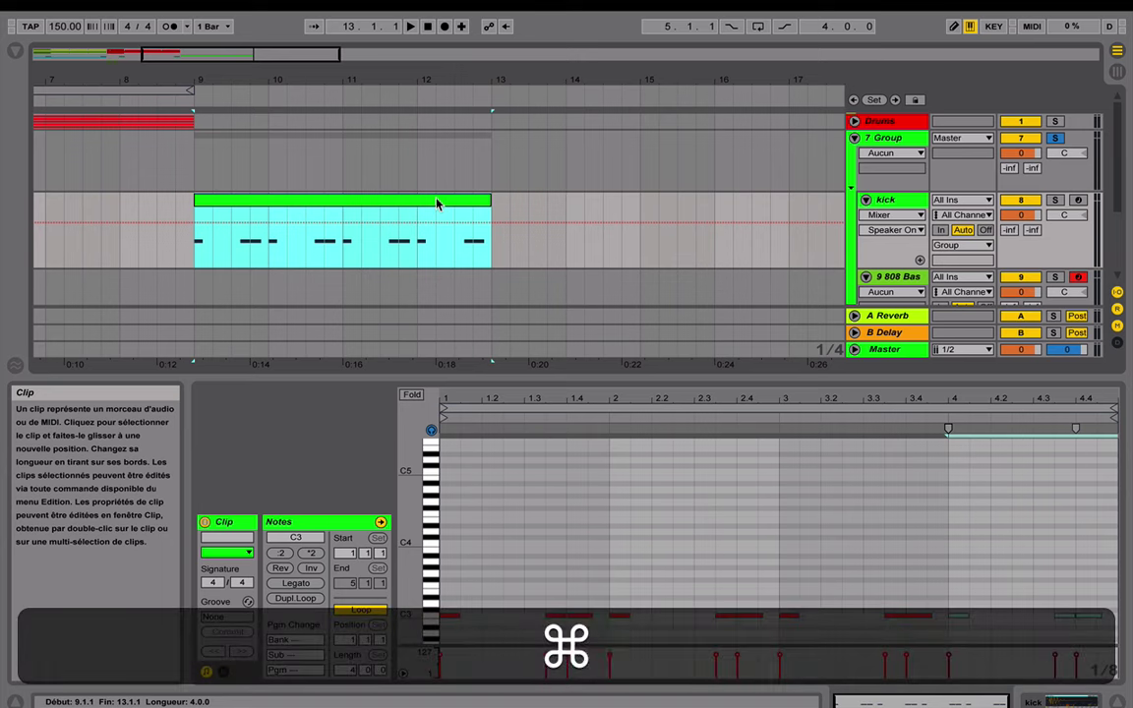
key(super+c)
scroll(476, 198, down, 3)
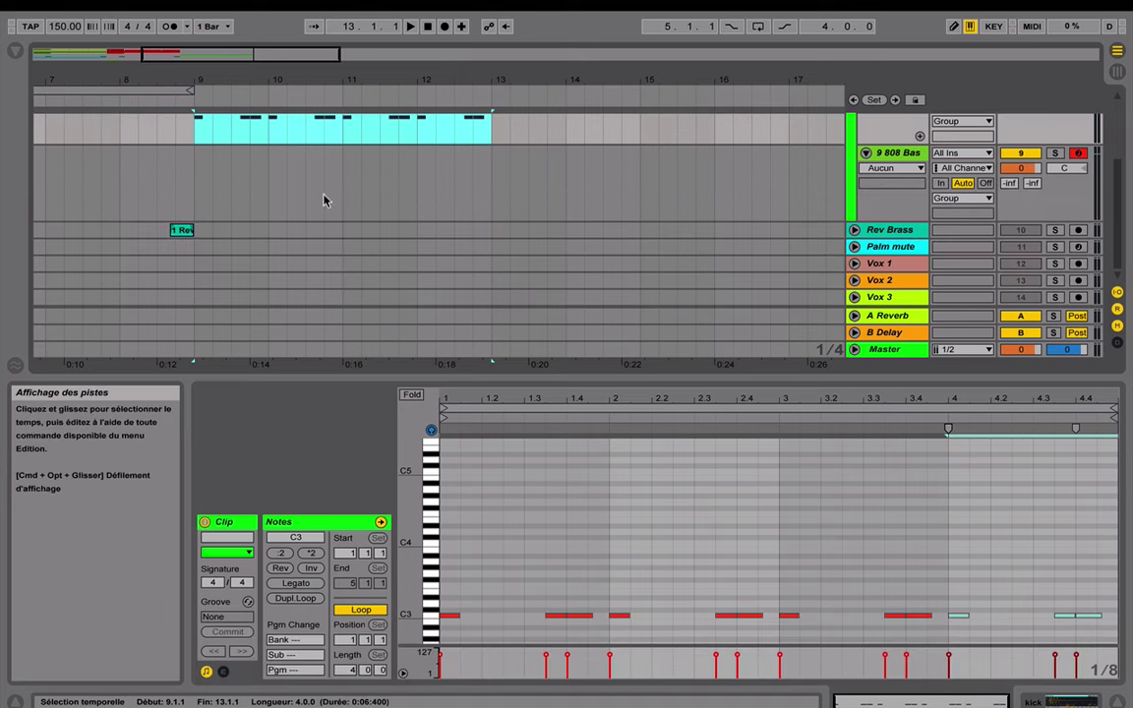
click(206, 184)
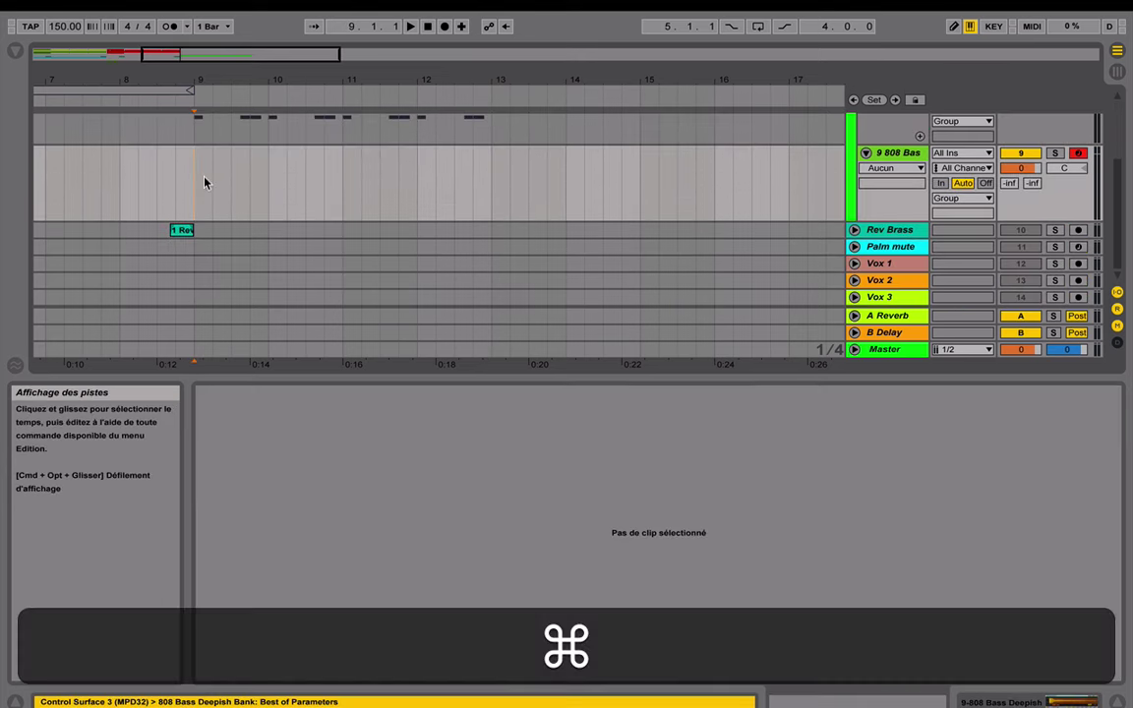
key(super+v)
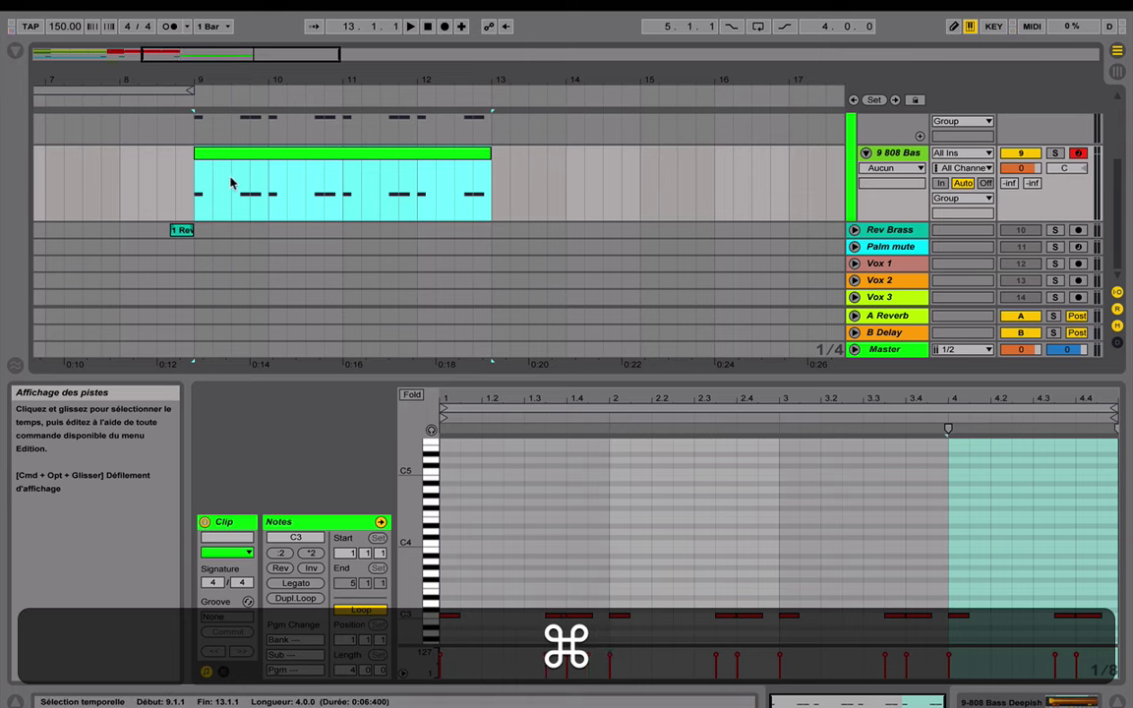
scroll(265, 187, up, 1)
scroll(279, 188, up, 4)
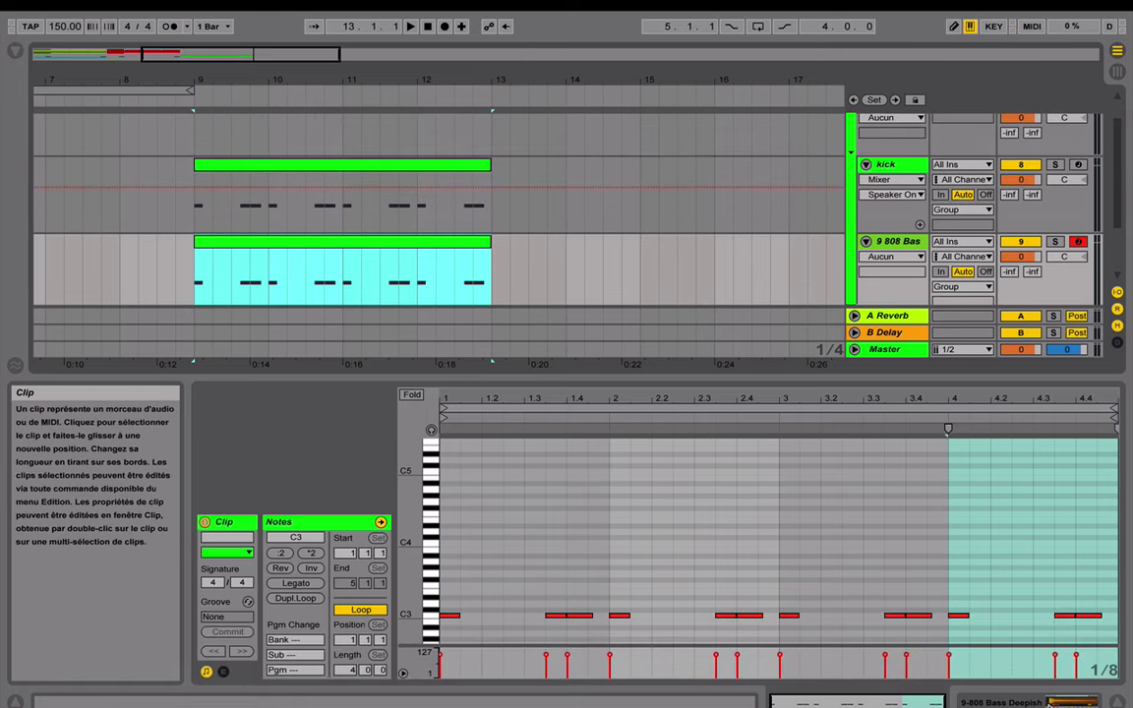
Step: Hide the clip view and lower the track volumes to -7.0 dB for the 808 bass and -5.0 dB for the kick
click(1117, 703)
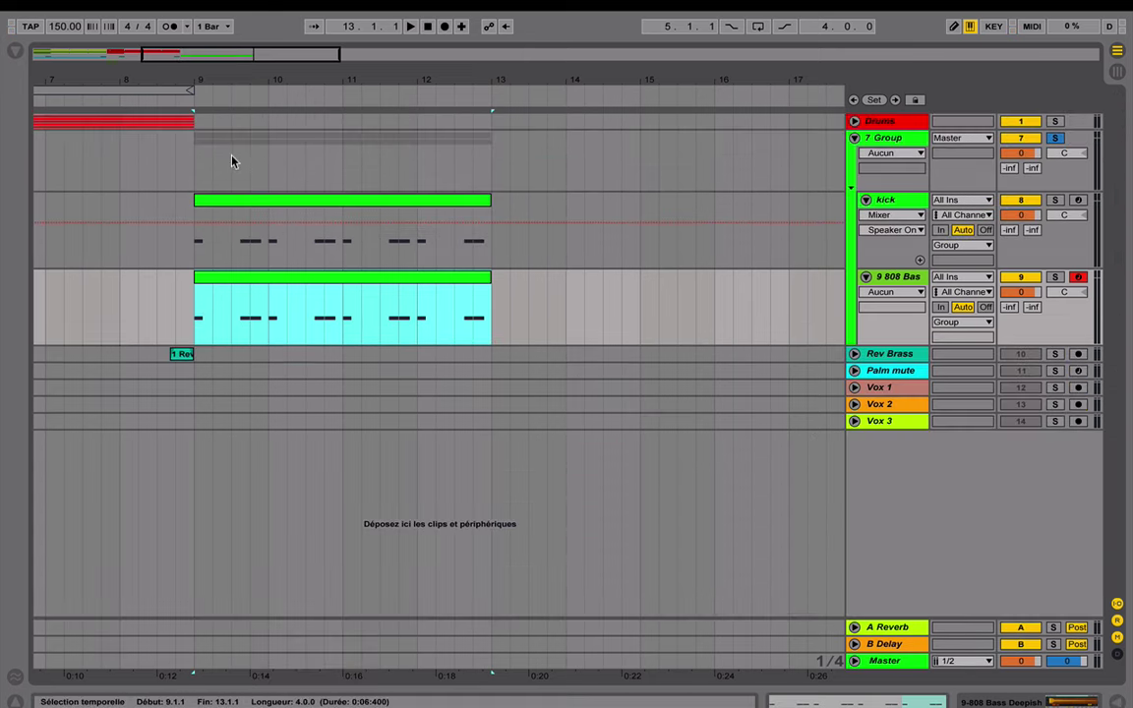
click(332, 202)
click(281, 281)
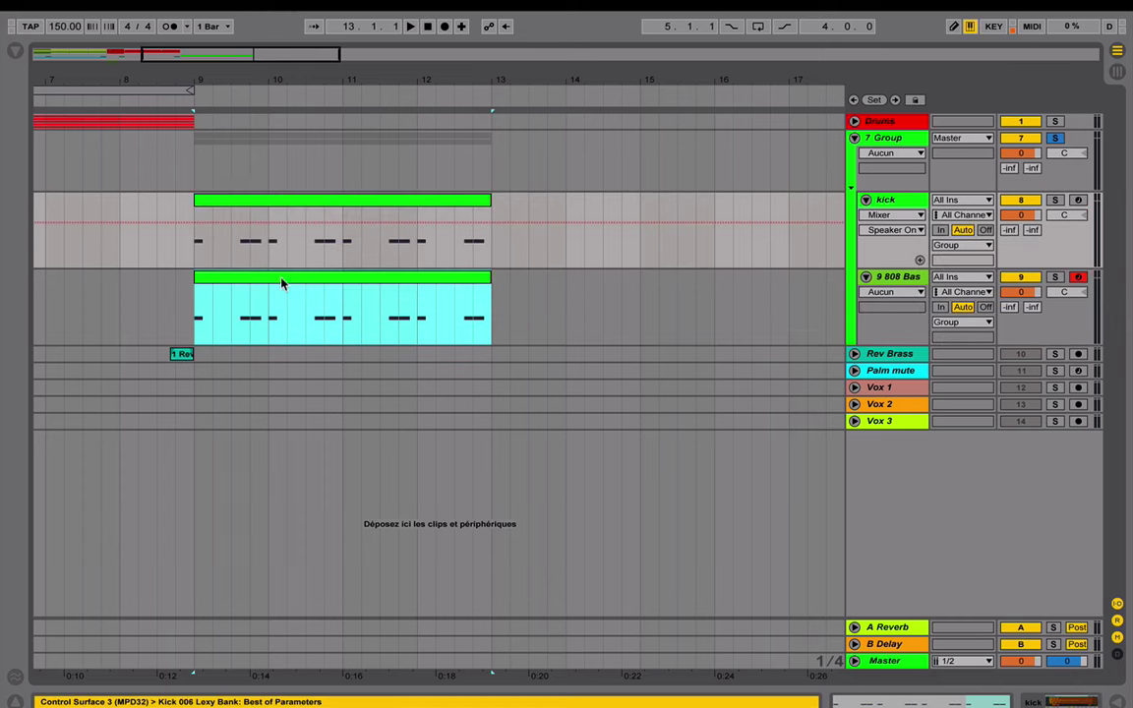
click(286, 212)
click(285, 283)
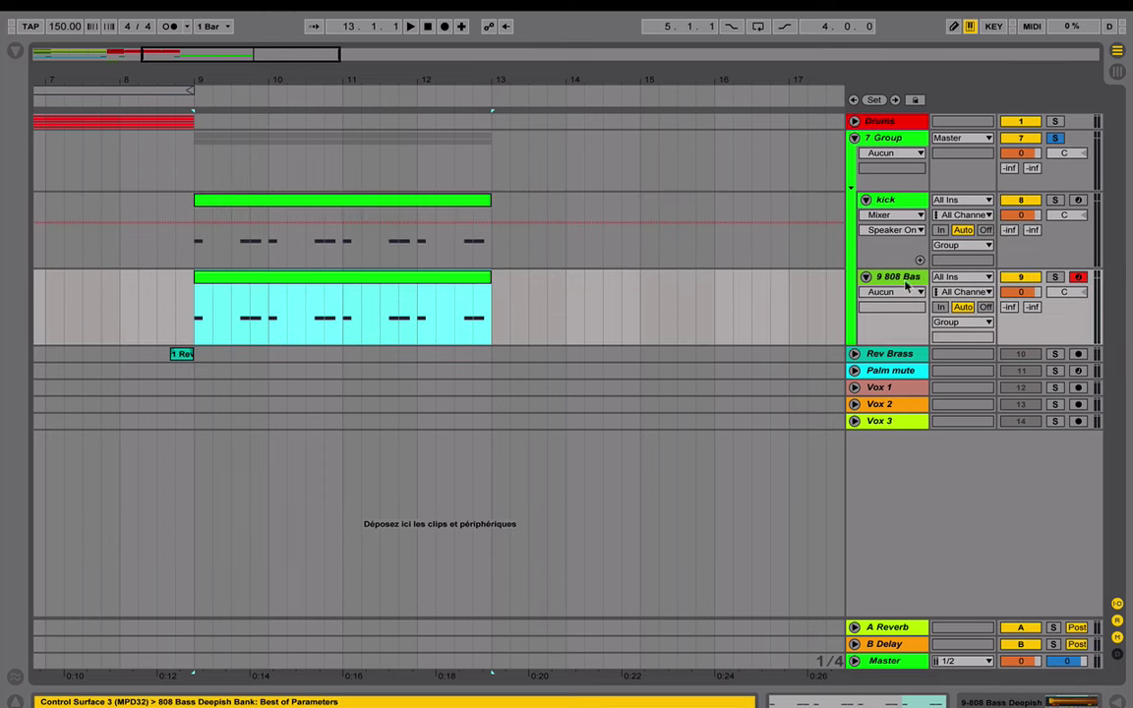
drag(1006, 285, 1006, 304)
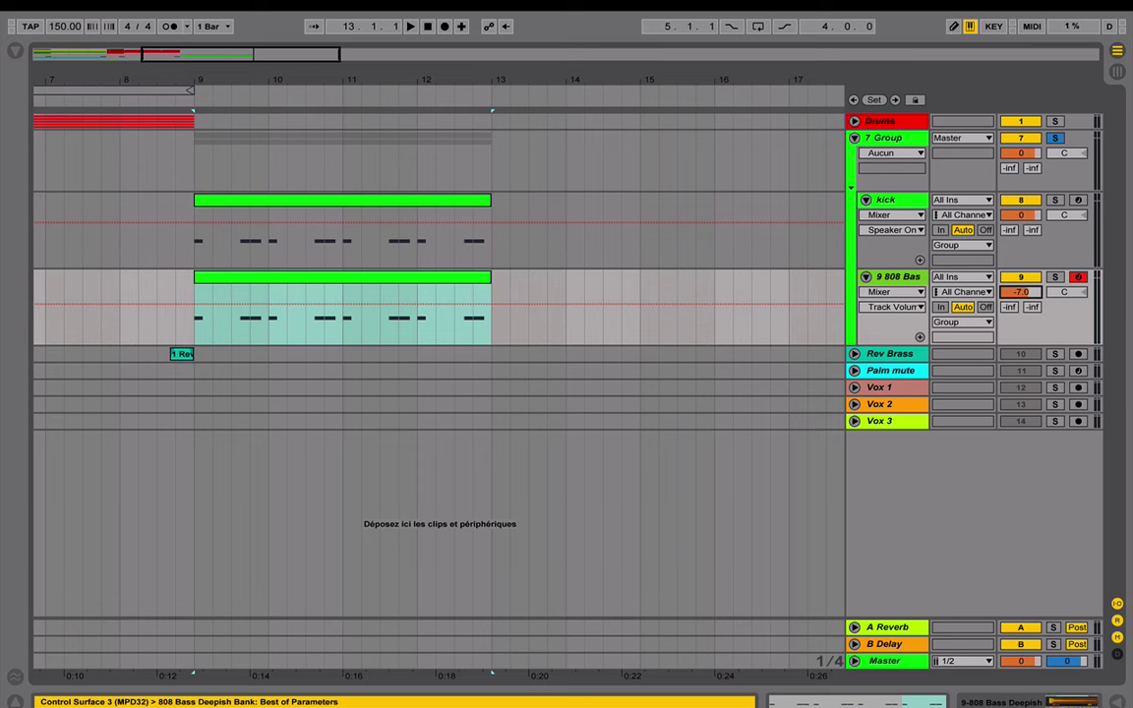
click(1026, 231)
drag(1026, 215, 1026, 234)
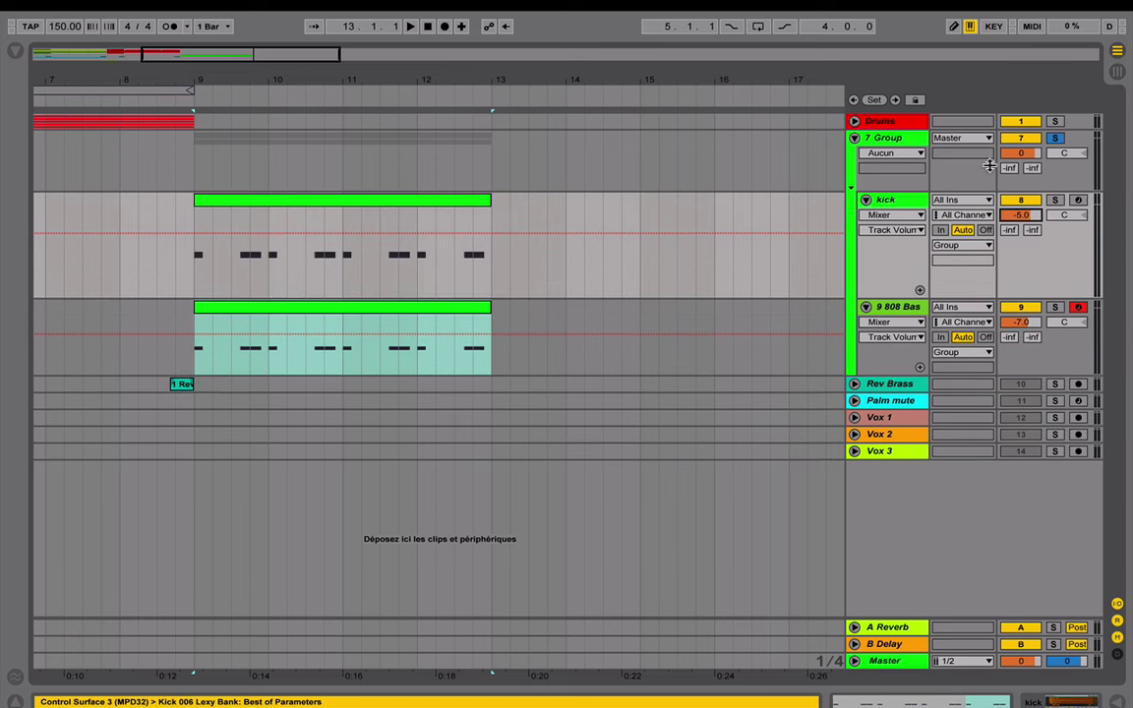
Step: Play the kick and 808 bass together from bar 9 and open the 808 bass clip's notes
key(space)
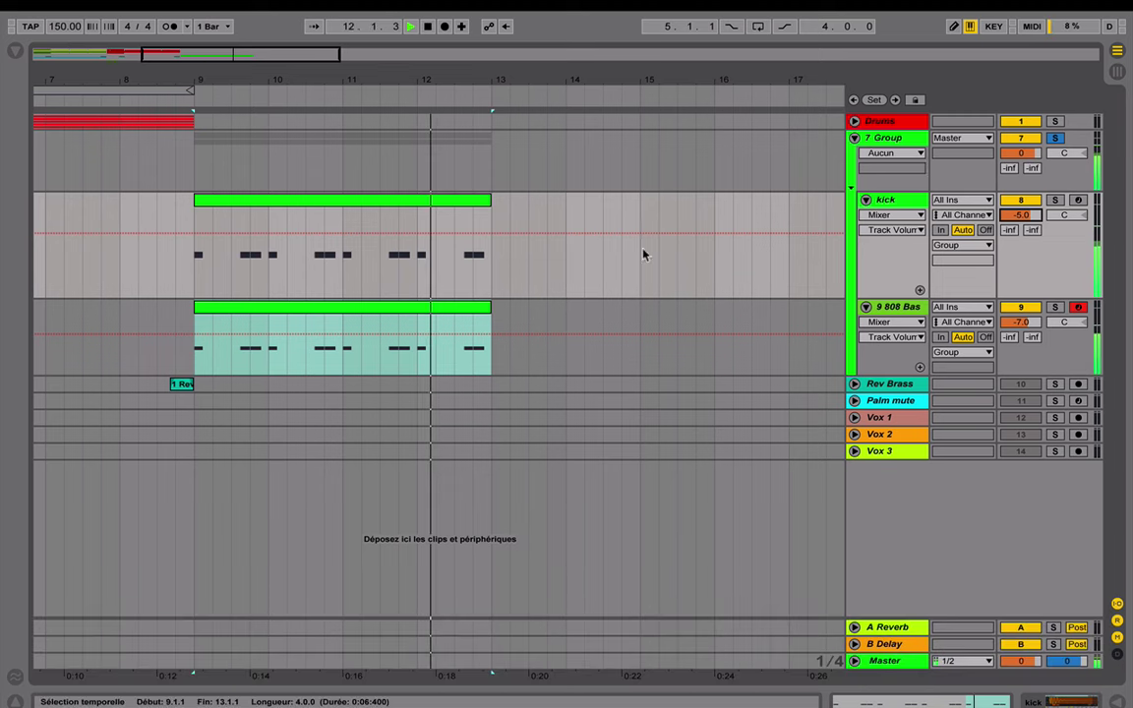
double_click(332, 308)
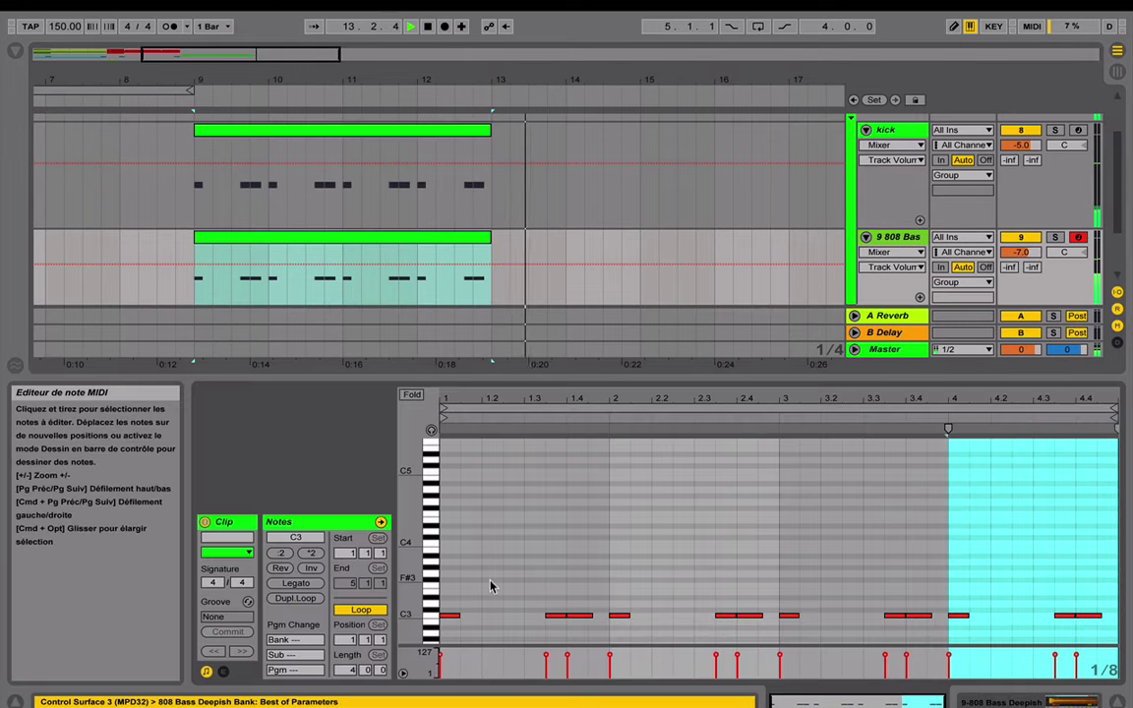
key(space)
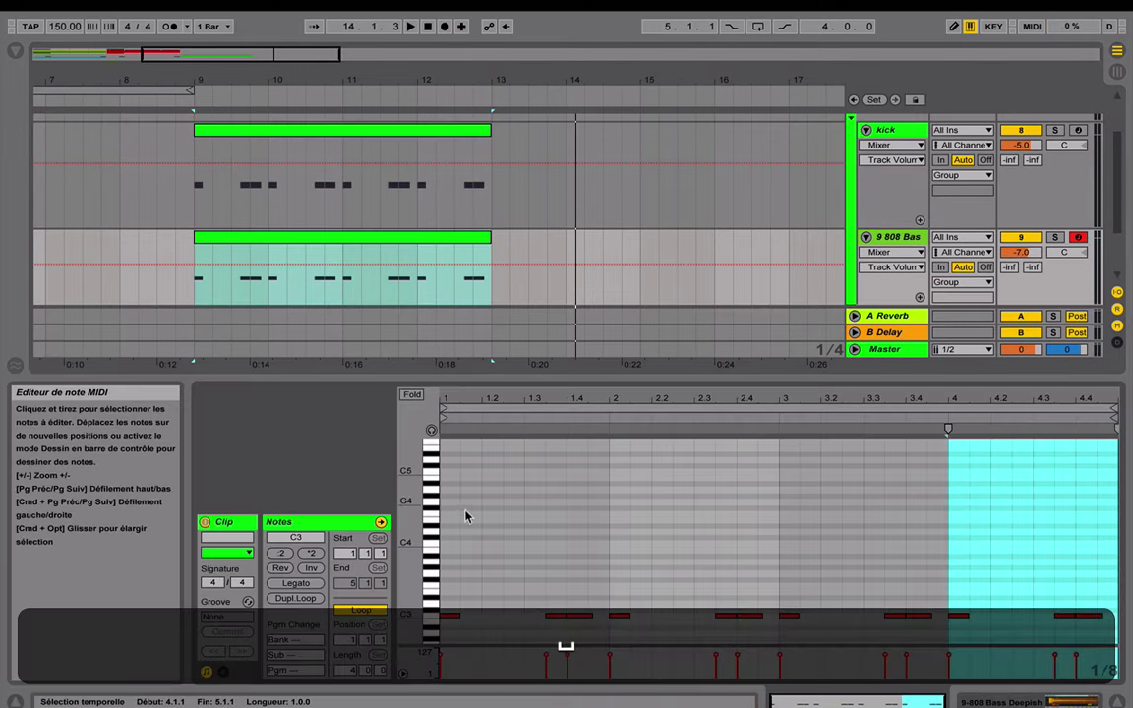
Step: Lengthen the first note of each bar in the 808 bass clip to end at 1.3.3, 2.3, 3.3 and 4.3.3
click(430, 614)
click(454, 616)
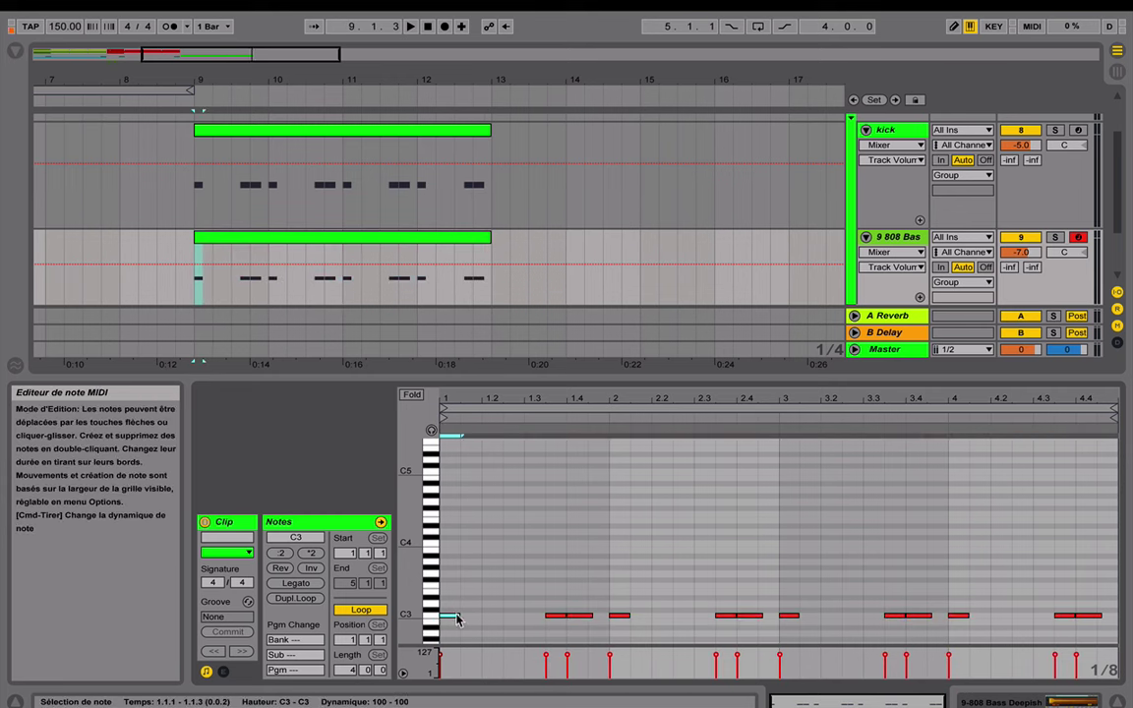
drag(458, 617, 537, 617)
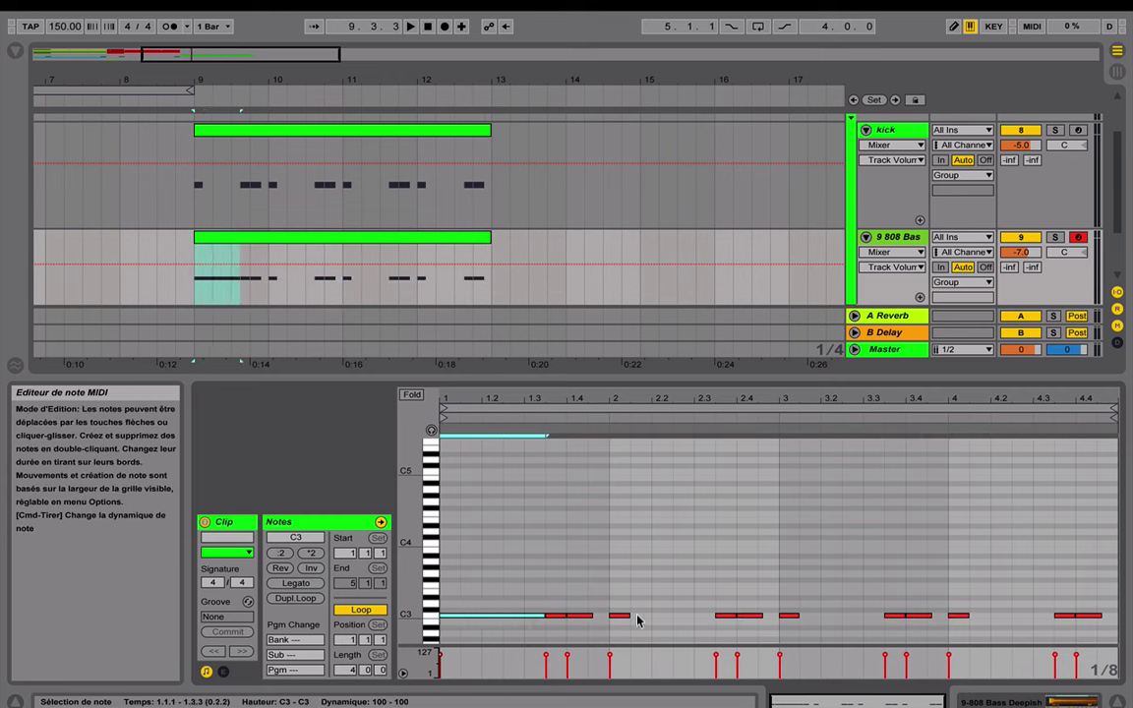
drag(632, 615, 689, 616)
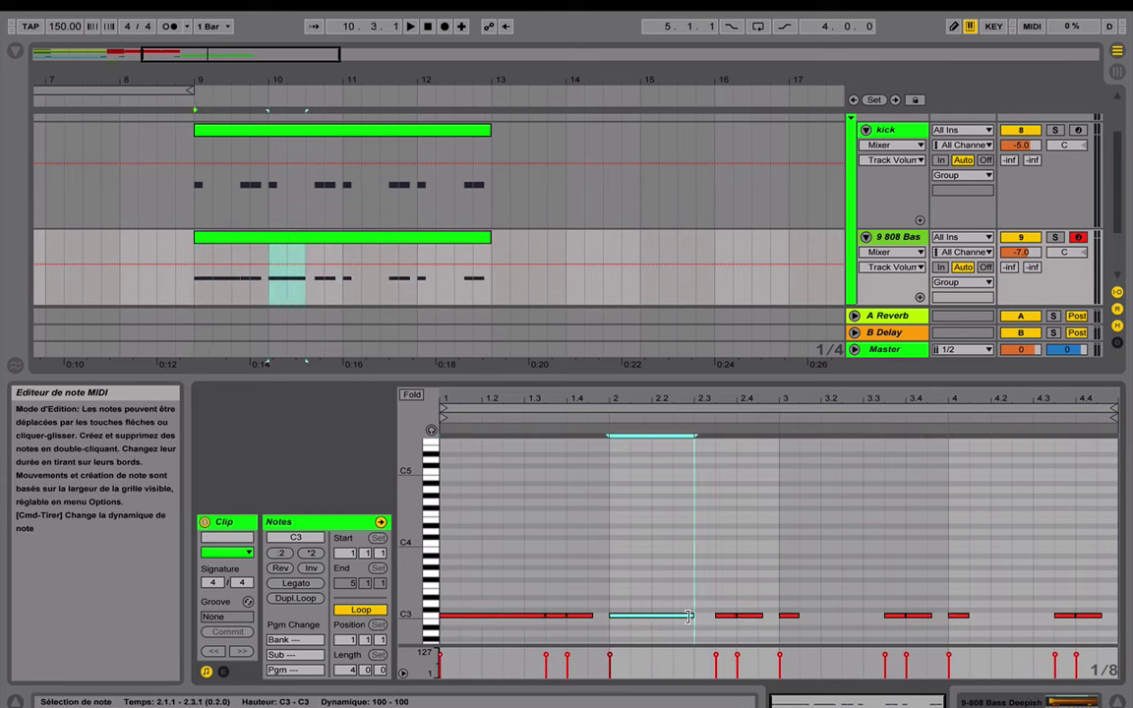
drag(796, 616, 860, 616)
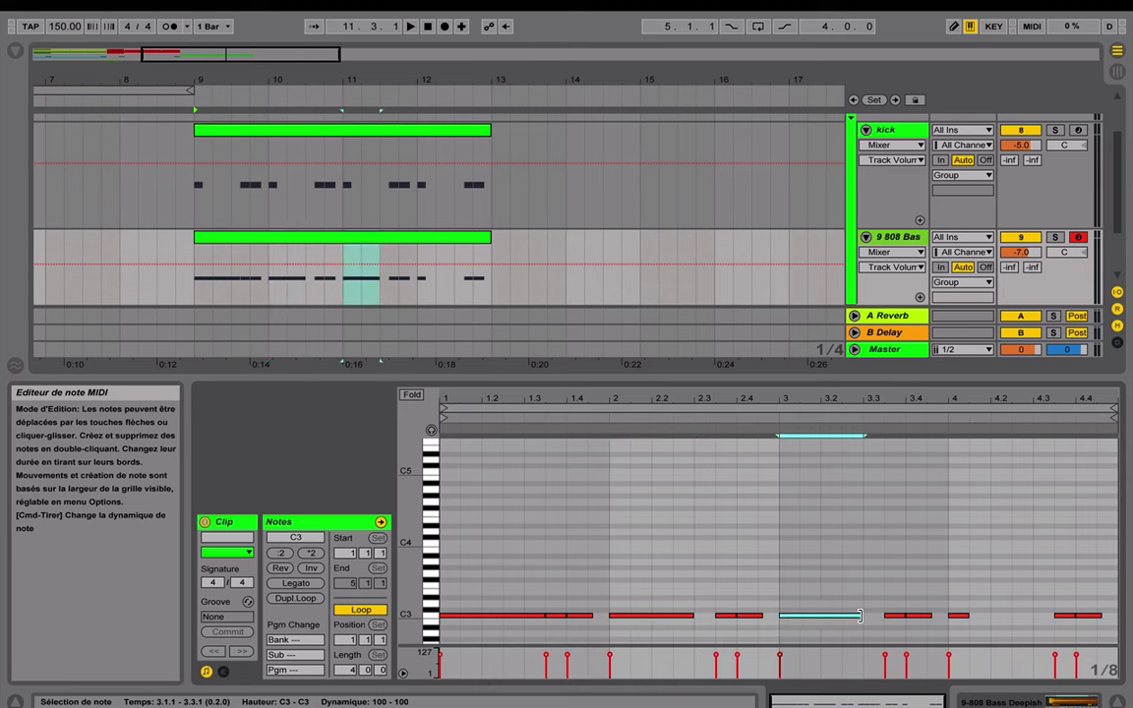
drag(967, 616, 1047, 621)
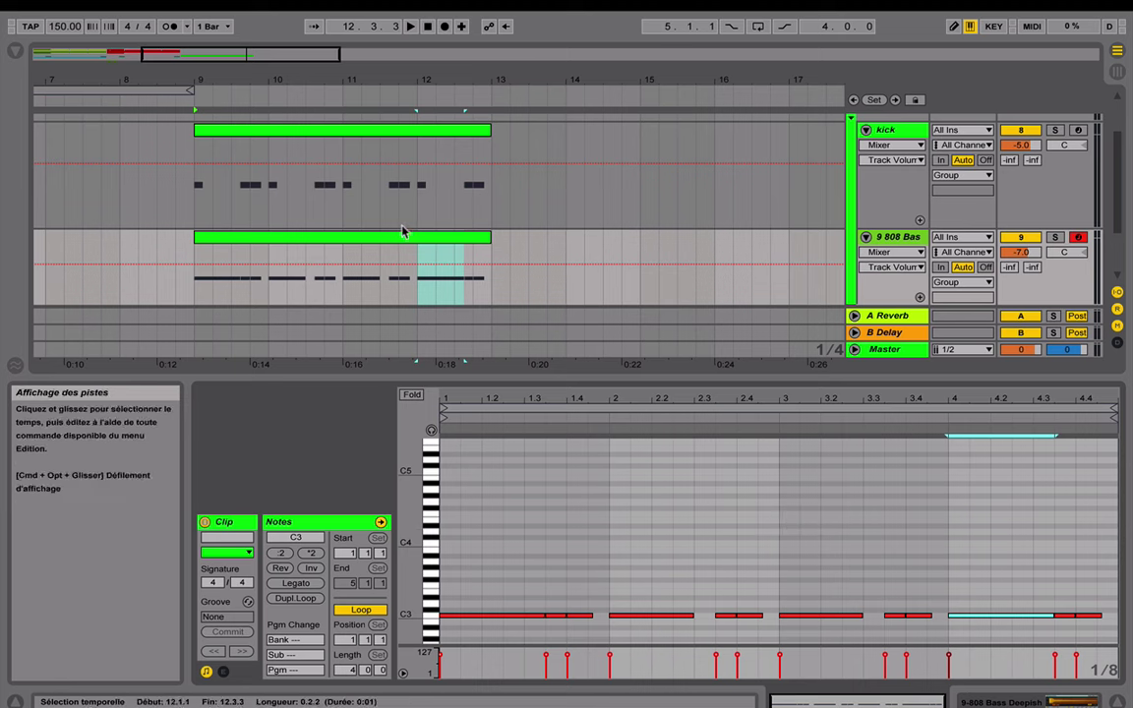
Step: Play the kick and 808 bass together in bar 12 and collapse both tracks
key(space)
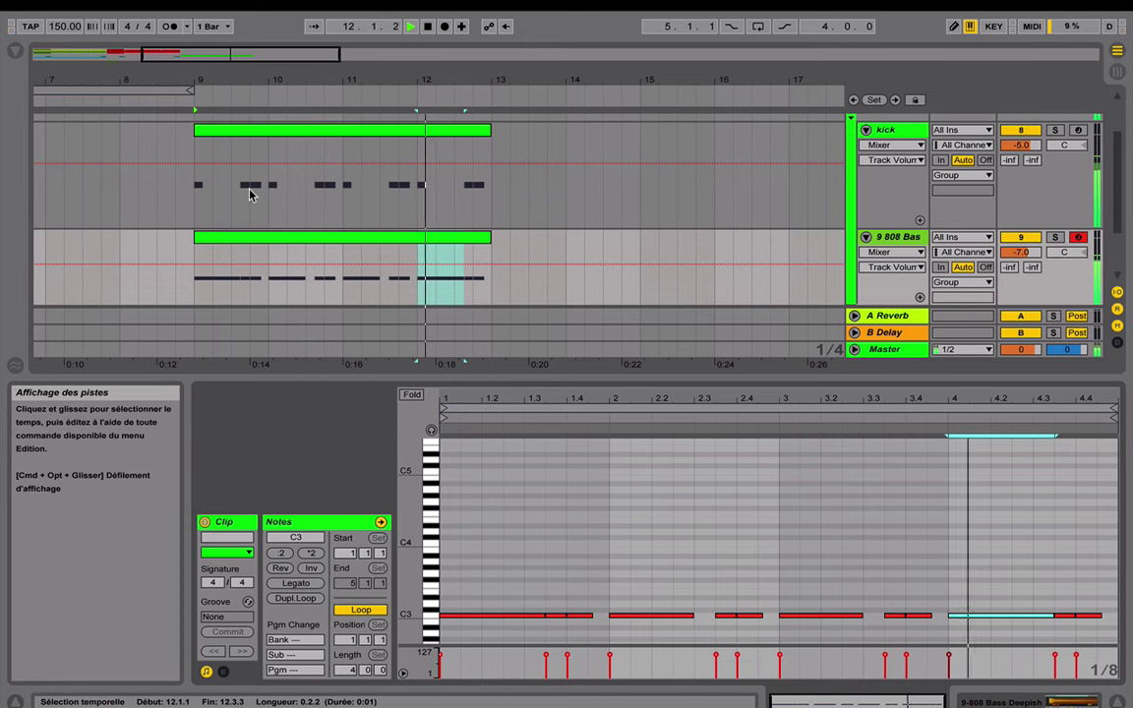
key(space)
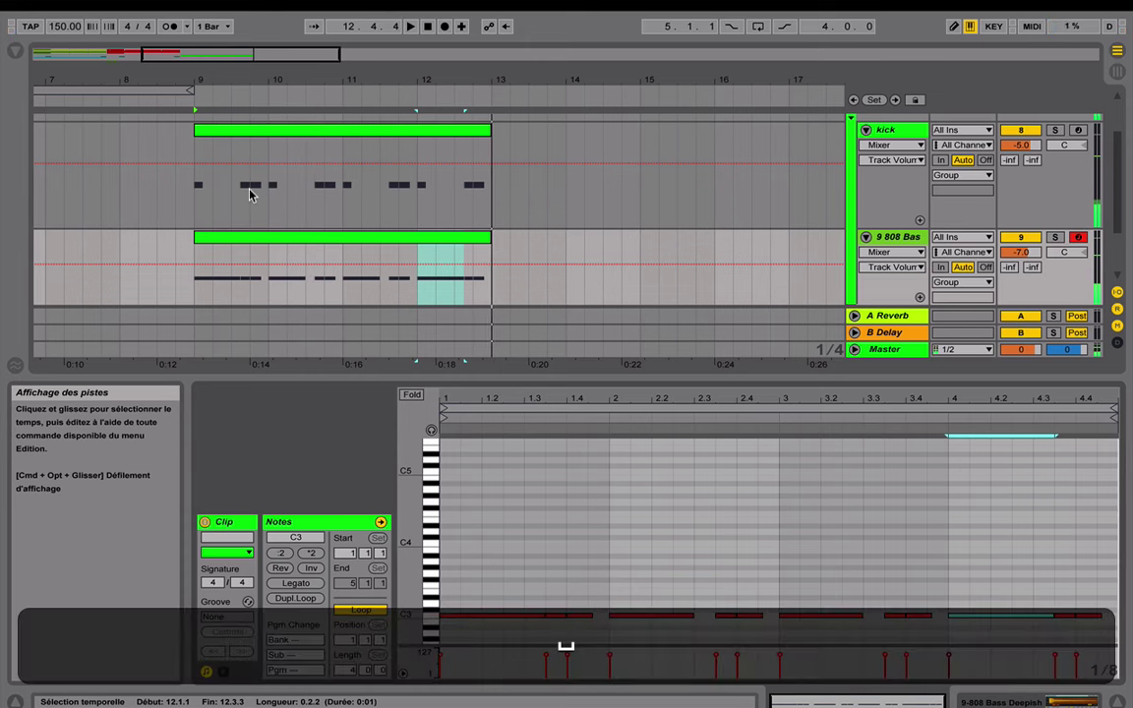
click(866, 131)
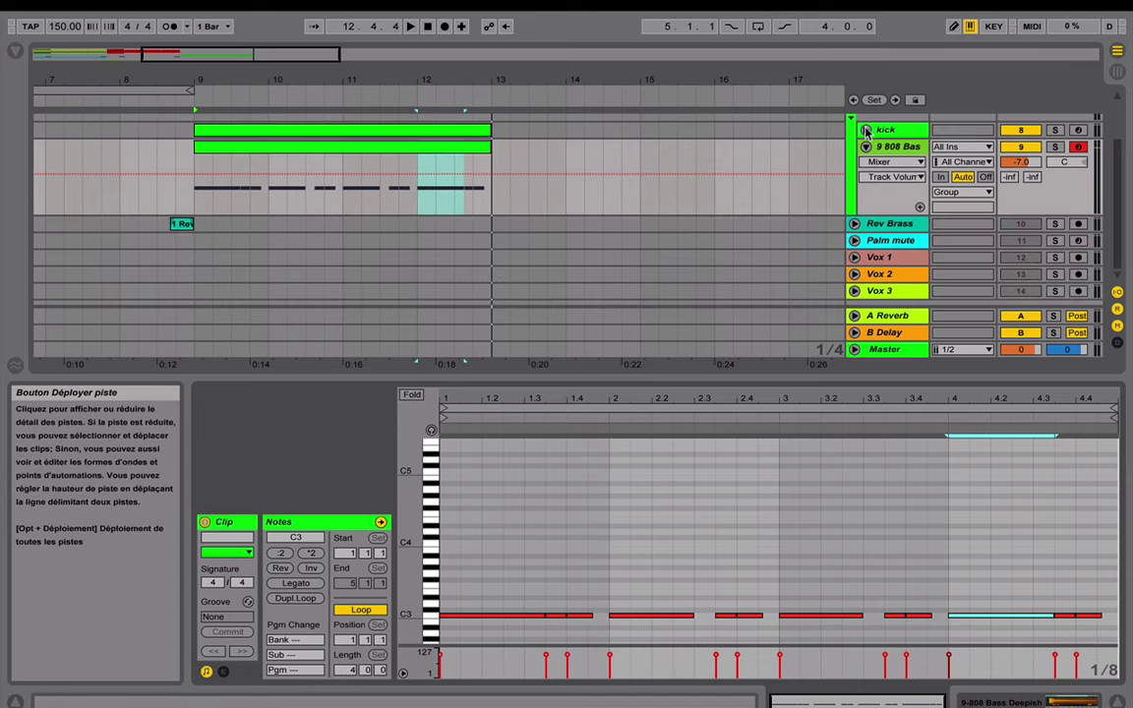
click(865, 147)
Step: Insert a new MIDI track below the 808 bass track and turn off the group's solo
right_click(884, 146)
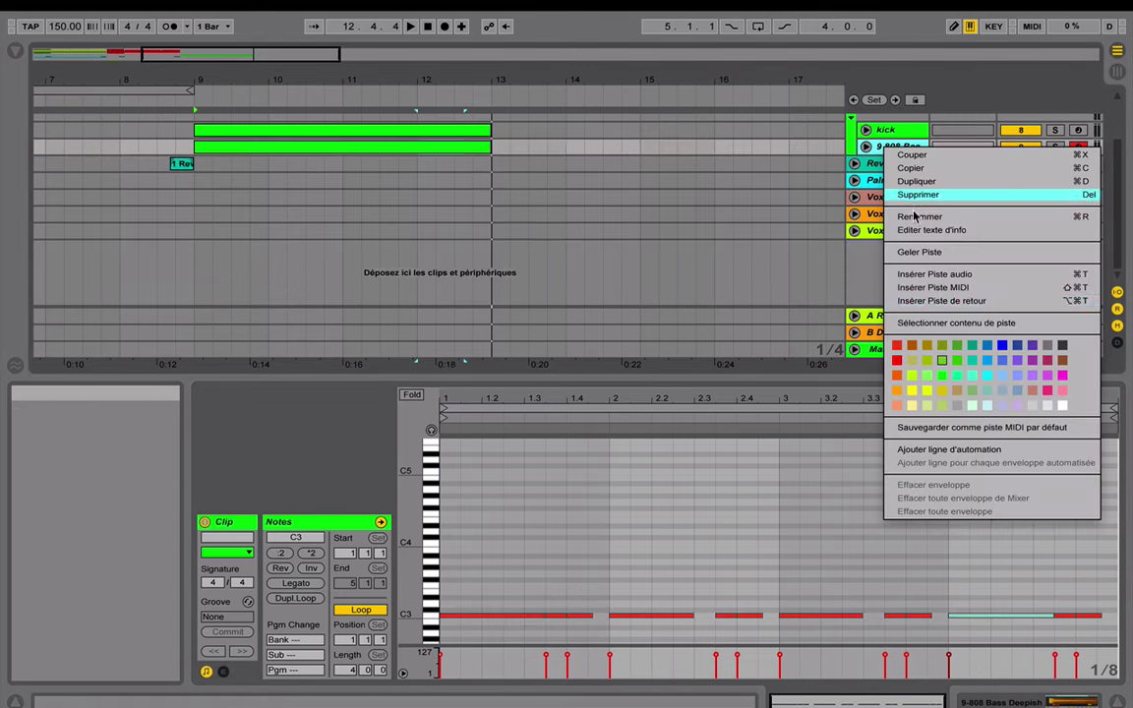
click(974, 288)
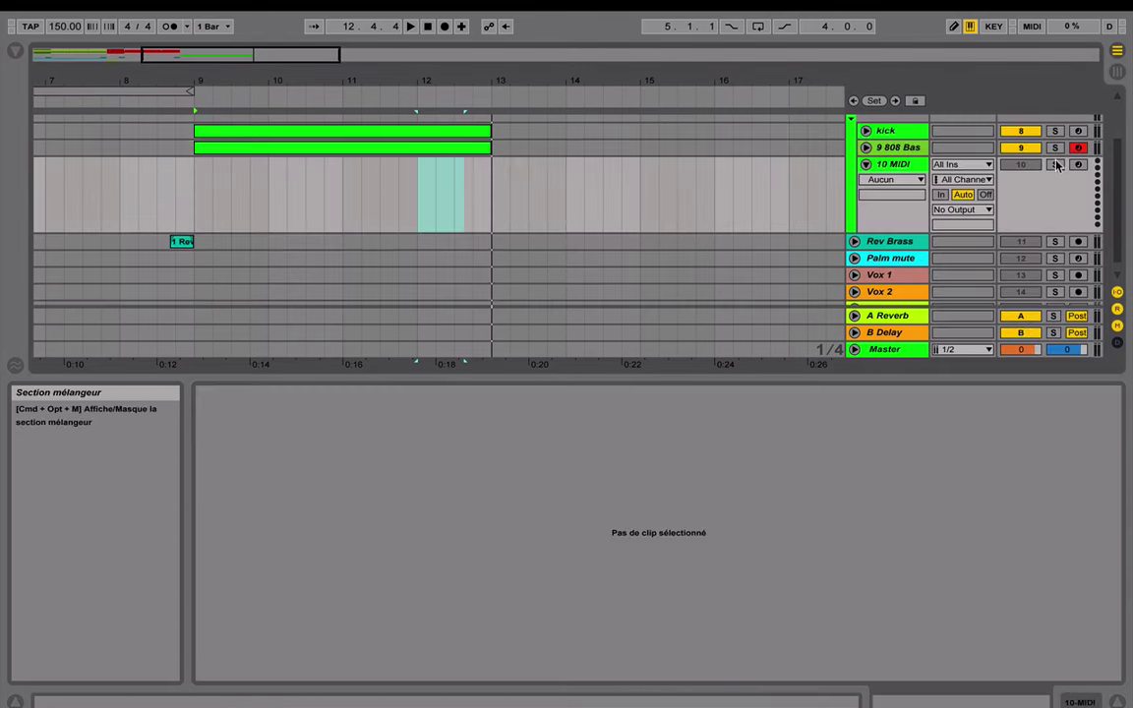
scroll(1051, 168, up, 2)
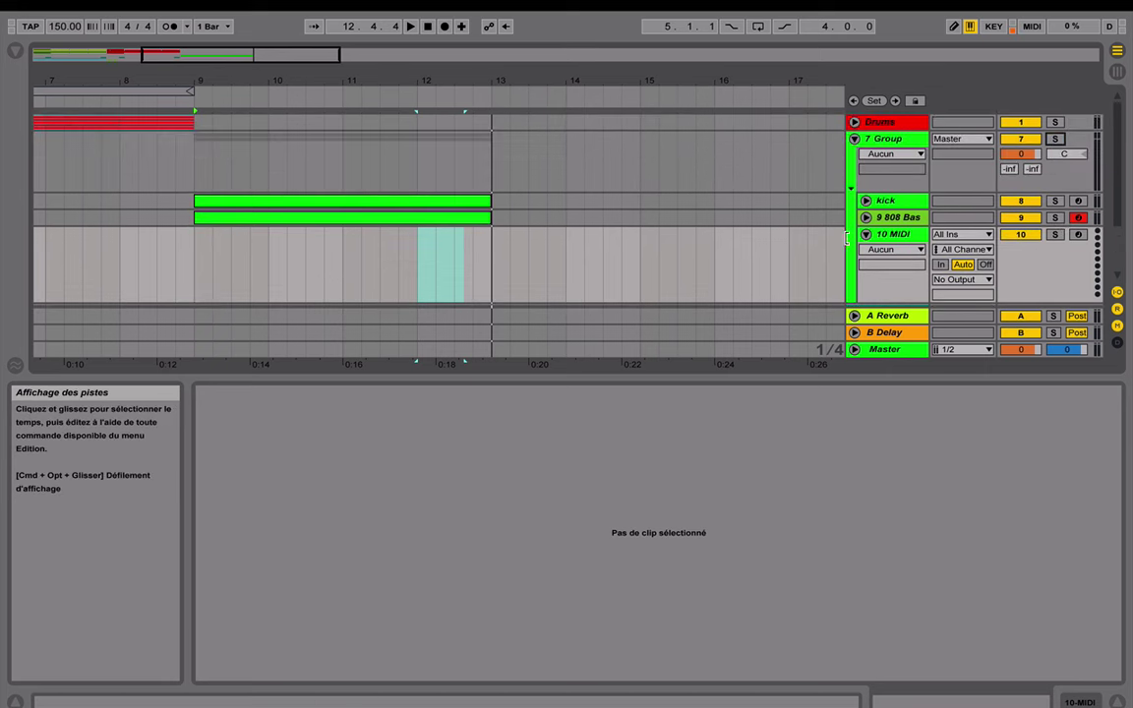
Step: Load HiHat Closed 007 Trap.wav from the TriSamples Hats & Cymbals folder into the new MIDI track's device chain
double_click(890, 236)
click(16, 51)
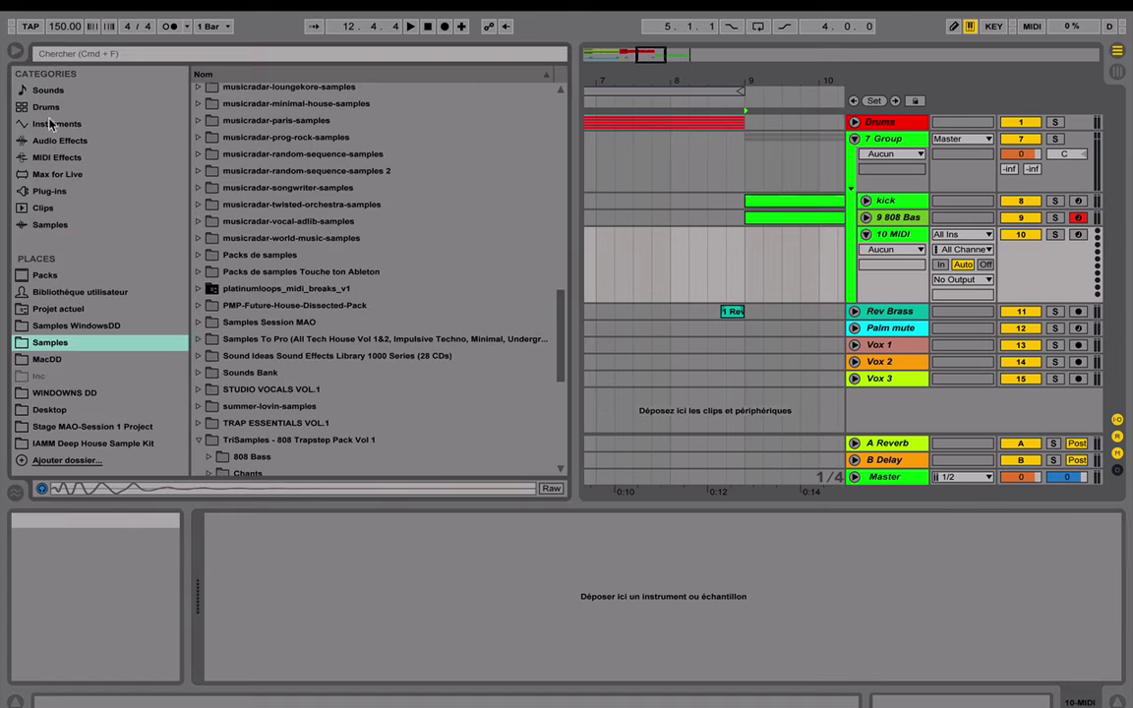
scroll(398, 429, down, 4)
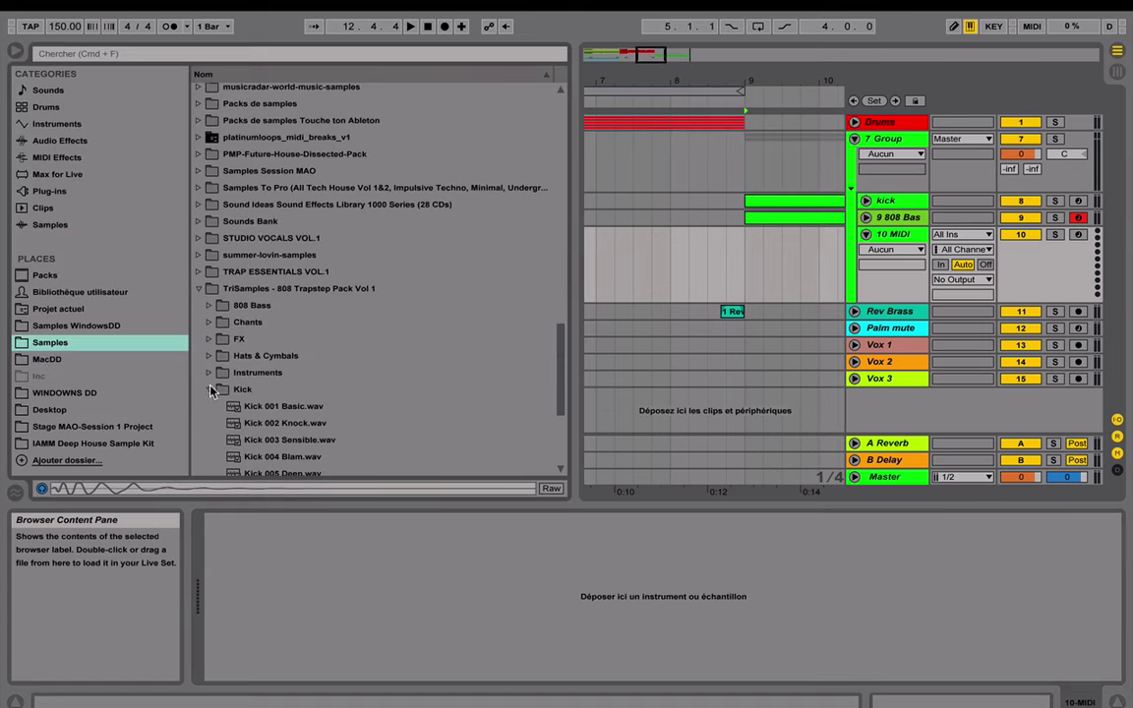
click(209, 389)
click(209, 356)
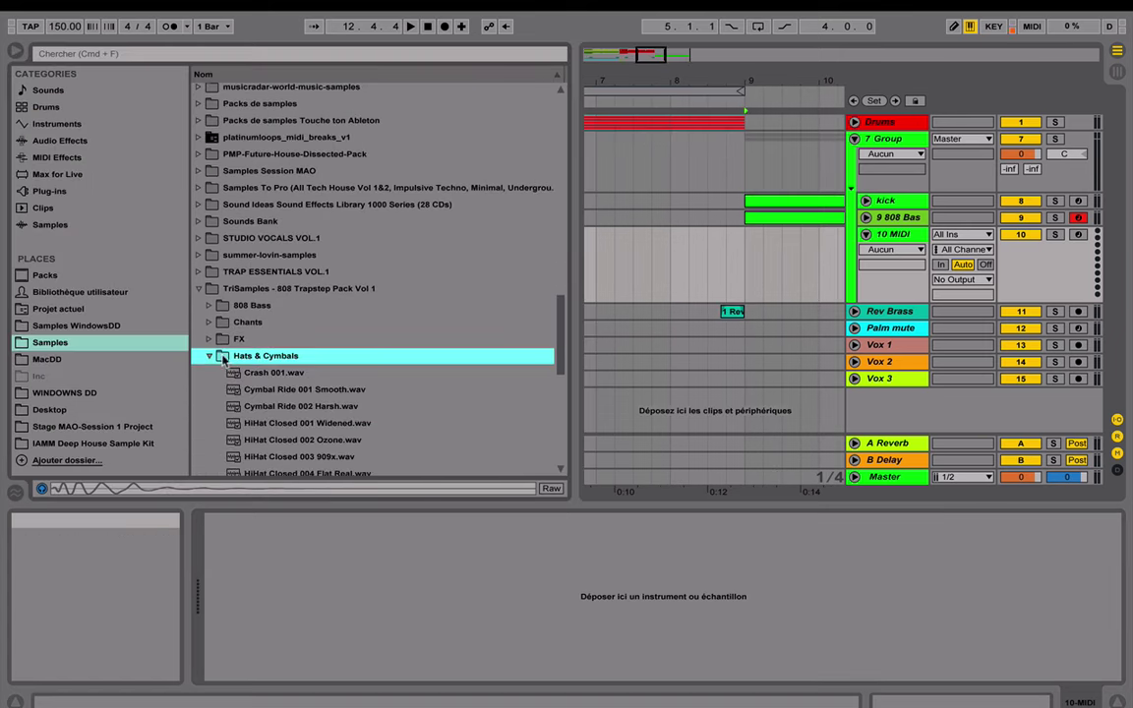
scroll(249, 352, down, 3)
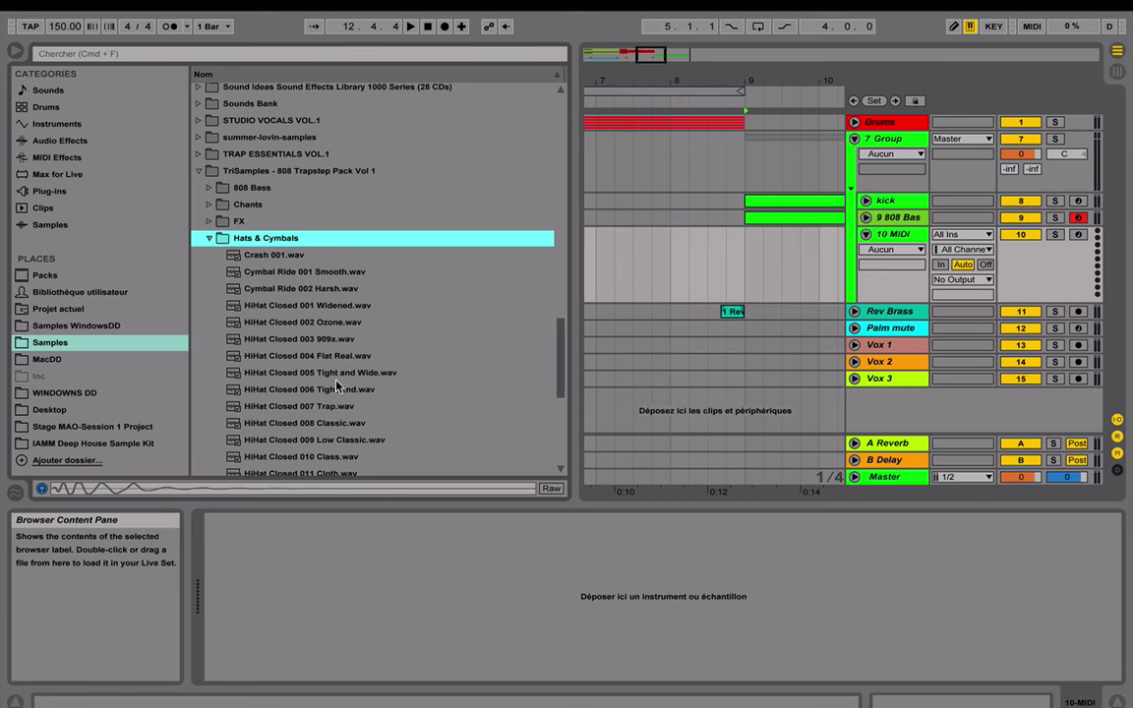
scroll(337, 387, down, 1)
click(332, 357)
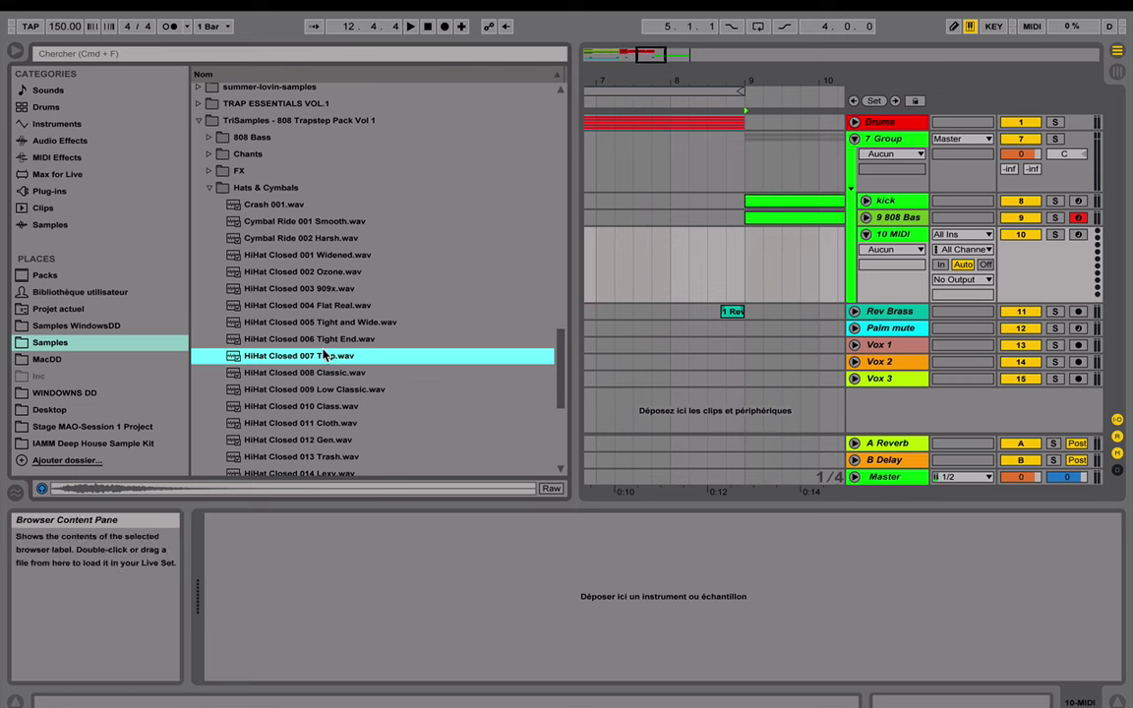
drag(305, 360, 648, 584)
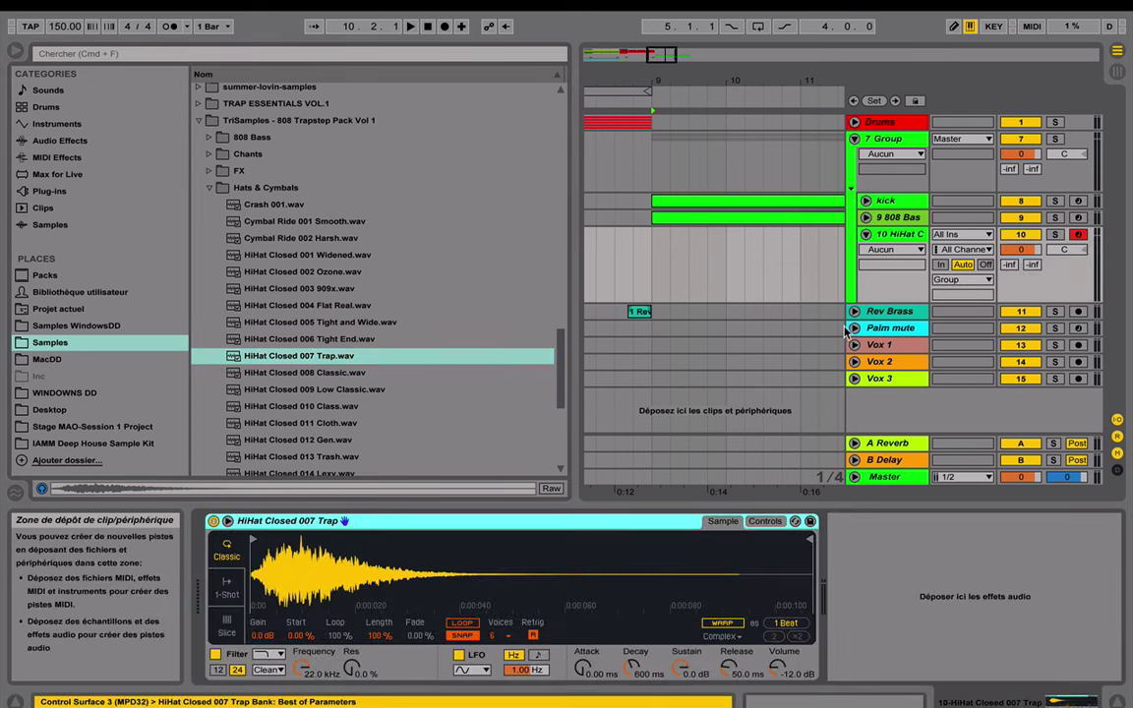
Step: Insert an empty one-bar MIDI clip at bar 9 of the hi-hat track and open its notes
drag(648, 258, 726, 258)
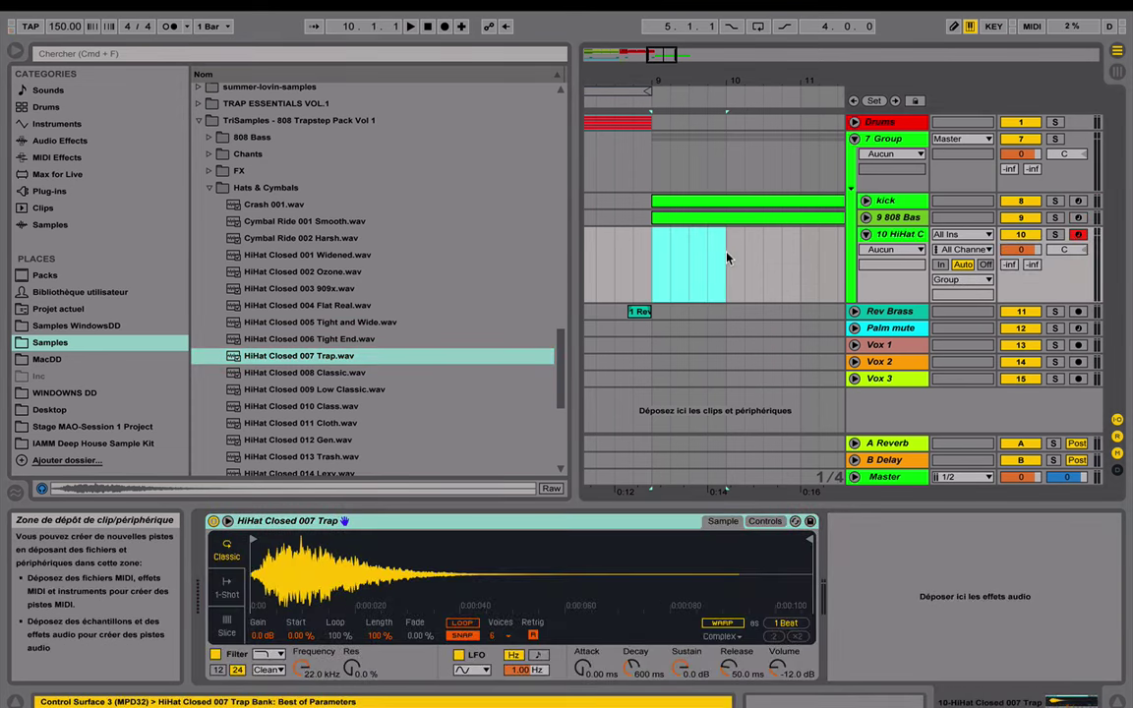
right_click(686, 256)
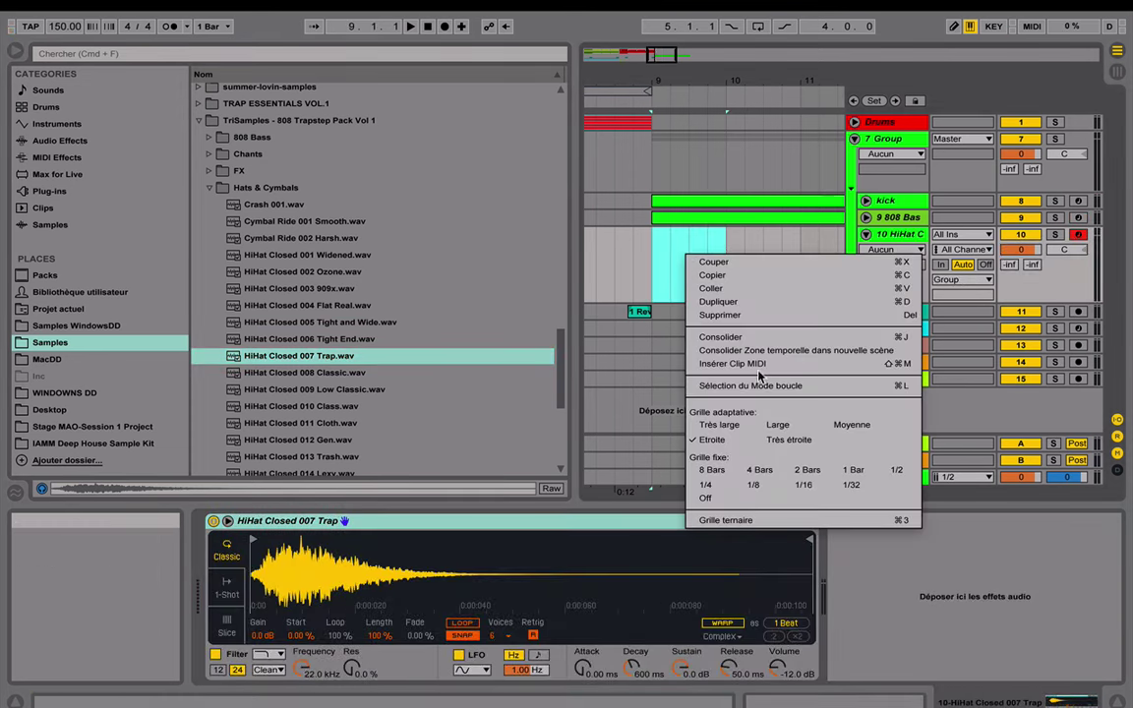
click(710, 363)
double_click(672, 236)
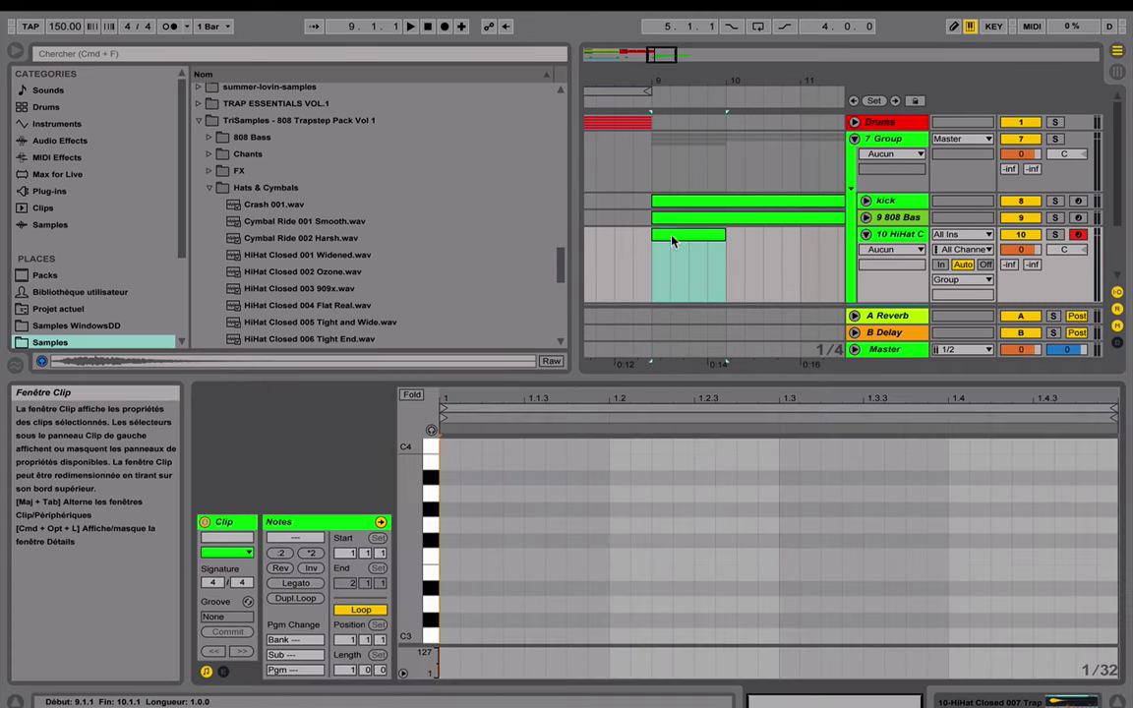
Step: Enlarge the hi-hat clip's note editor and set its fixed grid to 1/16
scroll(460, 615, down, 2)
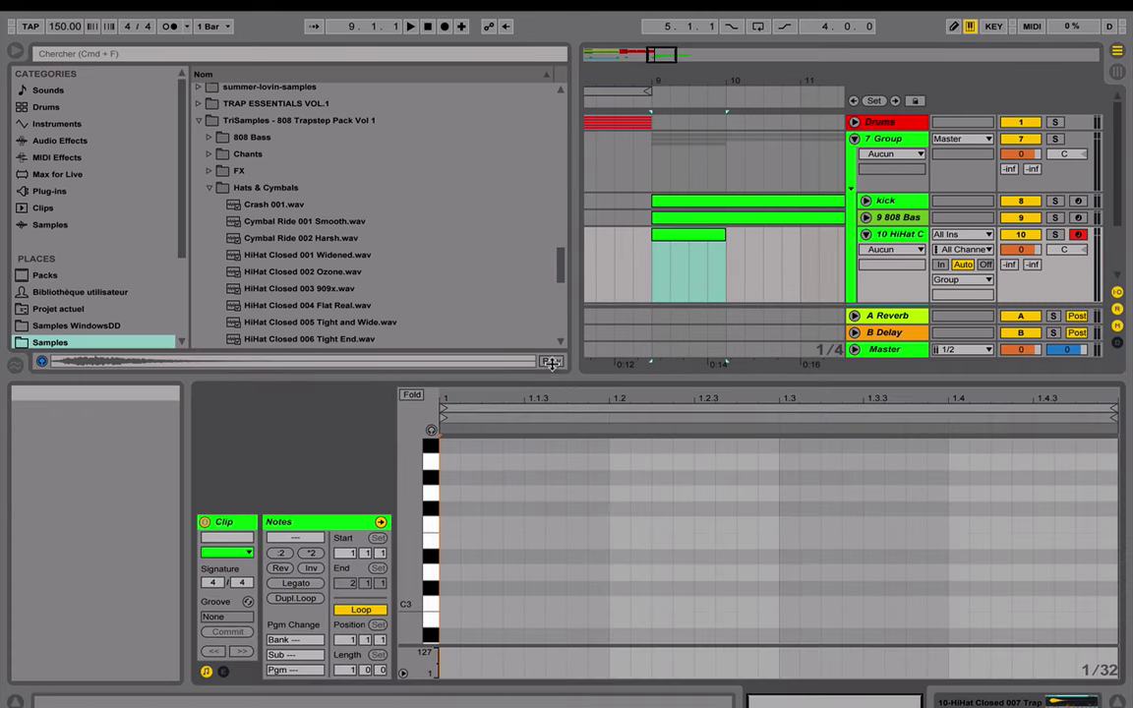
drag(556, 381, 569, 131)
right_click(639, 381)
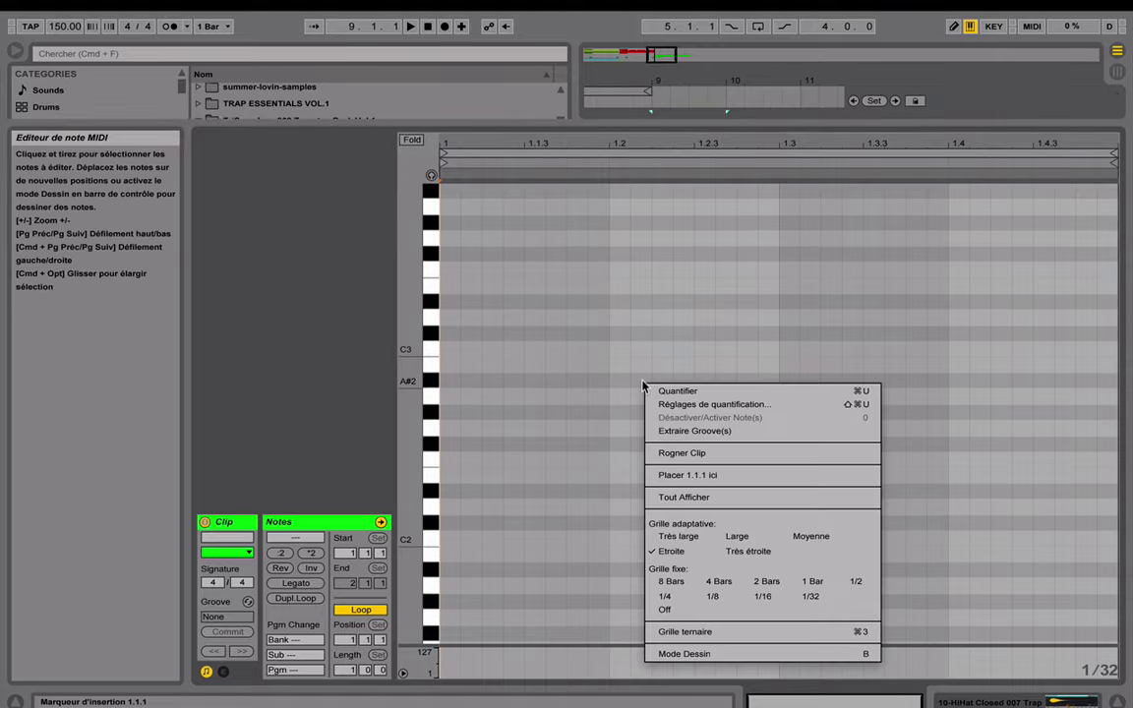
click(758, 597)
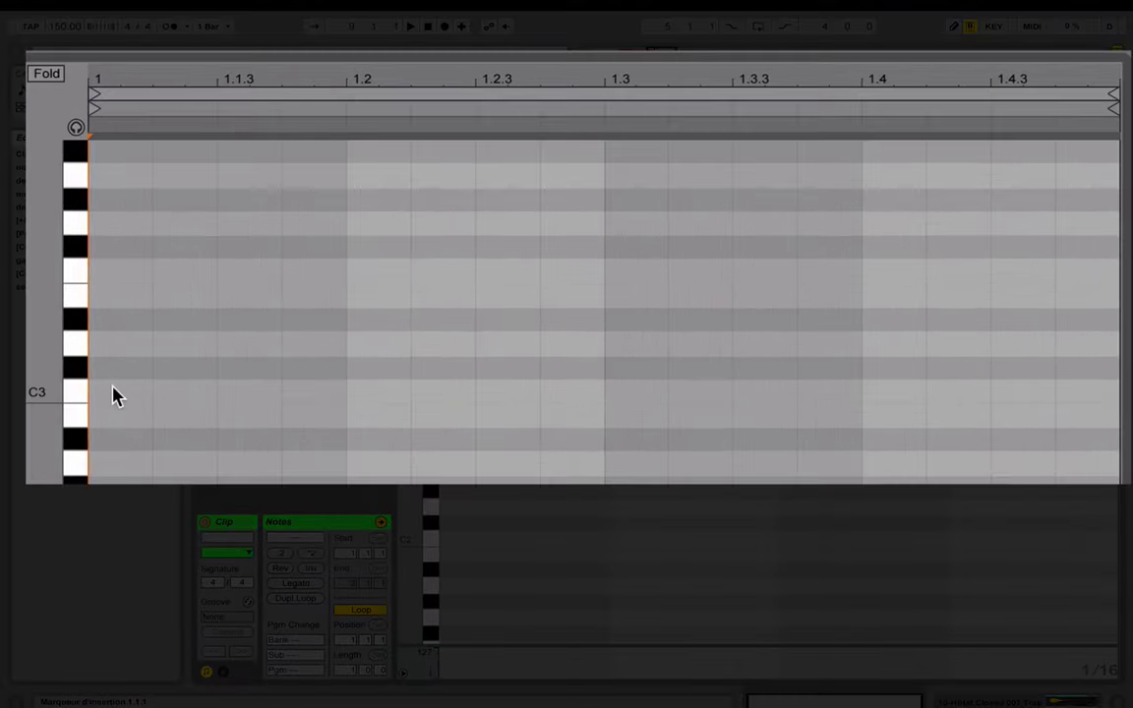
Step: Enter eight sixteenth-long C3 notes in the hi-hat clip, one on every eighth from 1.1 to 1.4.3
double_click(451, 351)
double_click(190, 394)
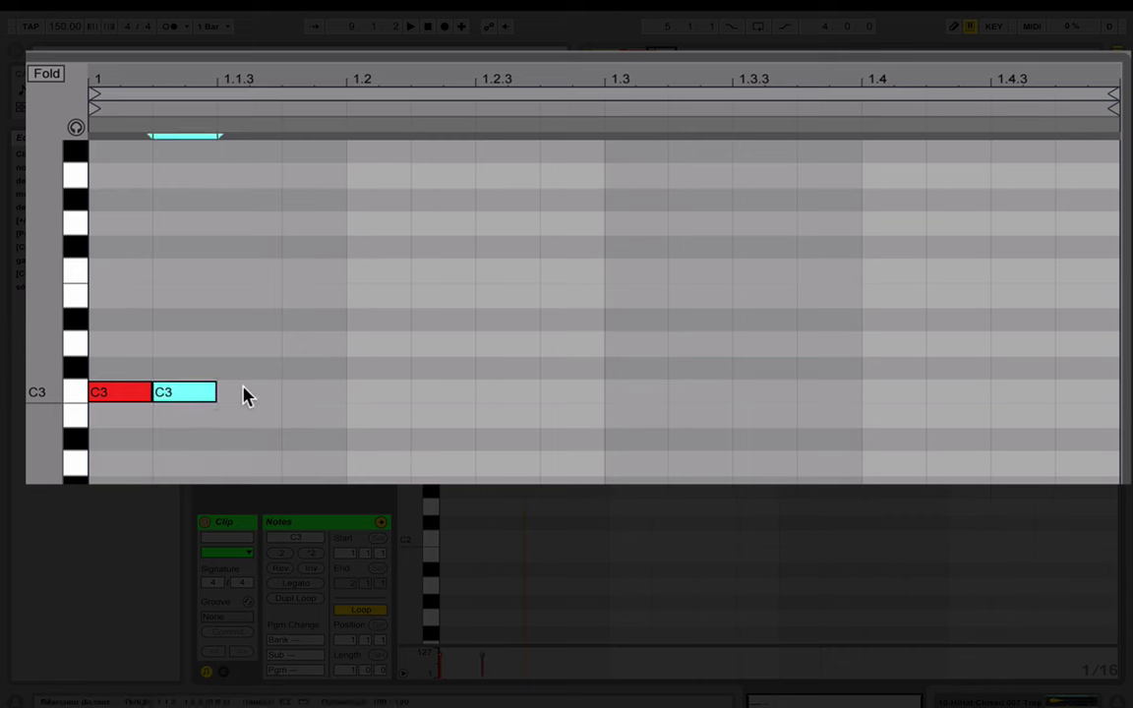
mouse_move(194, 395)
mouse_down()
mouse_move(225, 406)
mouse_move(258, 396)
mouse_up()
double_click(369, 397)
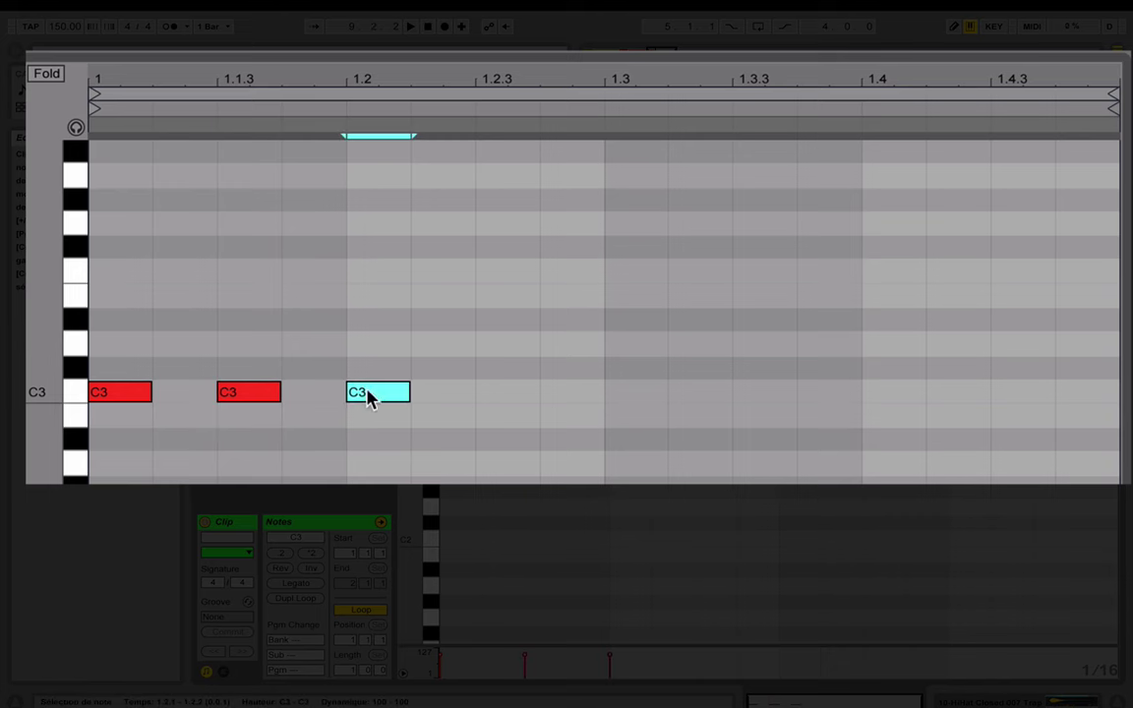
click(507, 400)
double_click(506, 400)
double_click(635, 398)
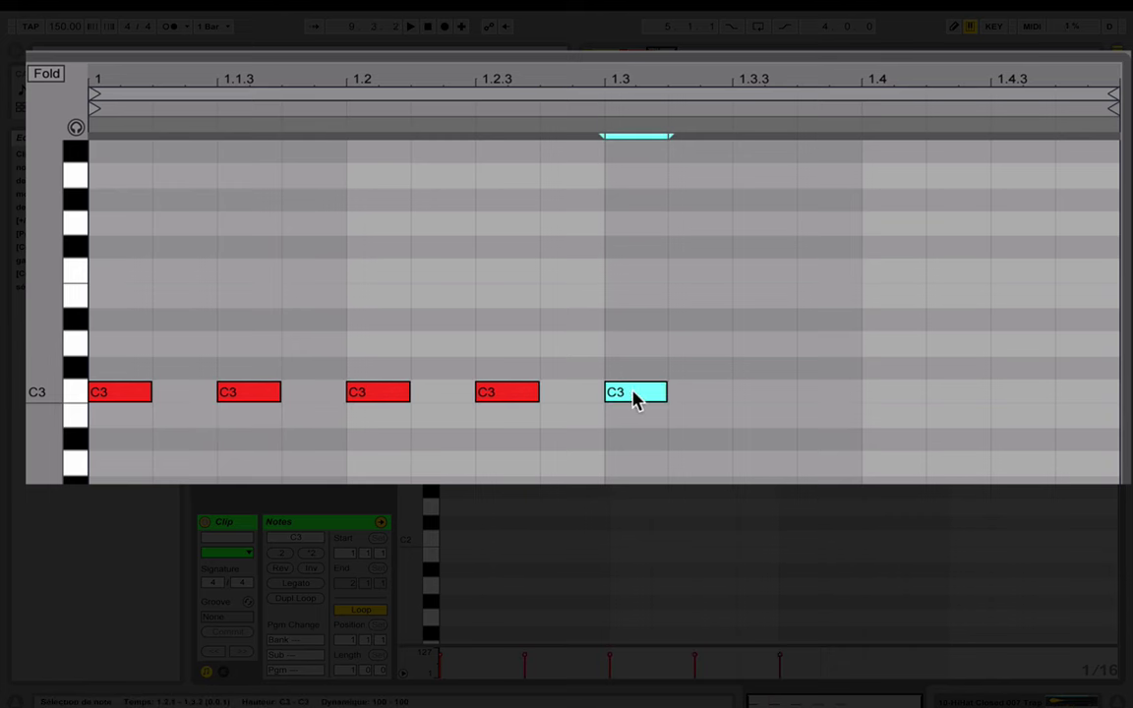
double_click(759, 391)
double_click(934, 391)
double_click(899, 392)
click(938, 390)
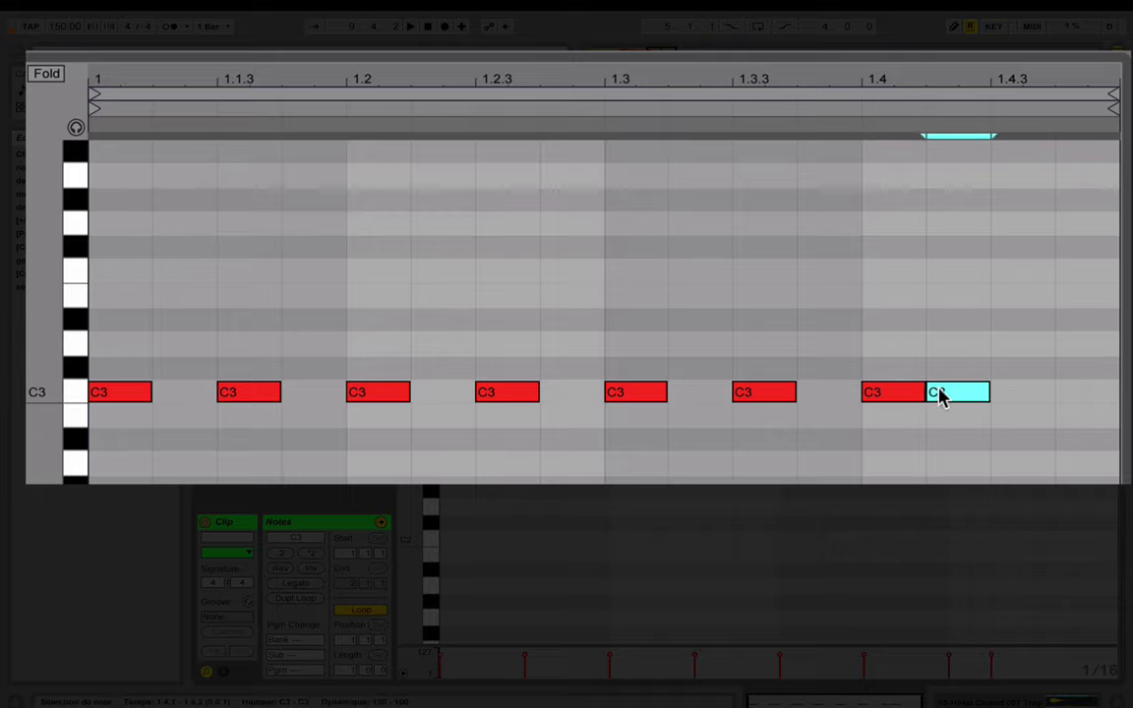
double_click(938, 392)
double_click(1023, 392)
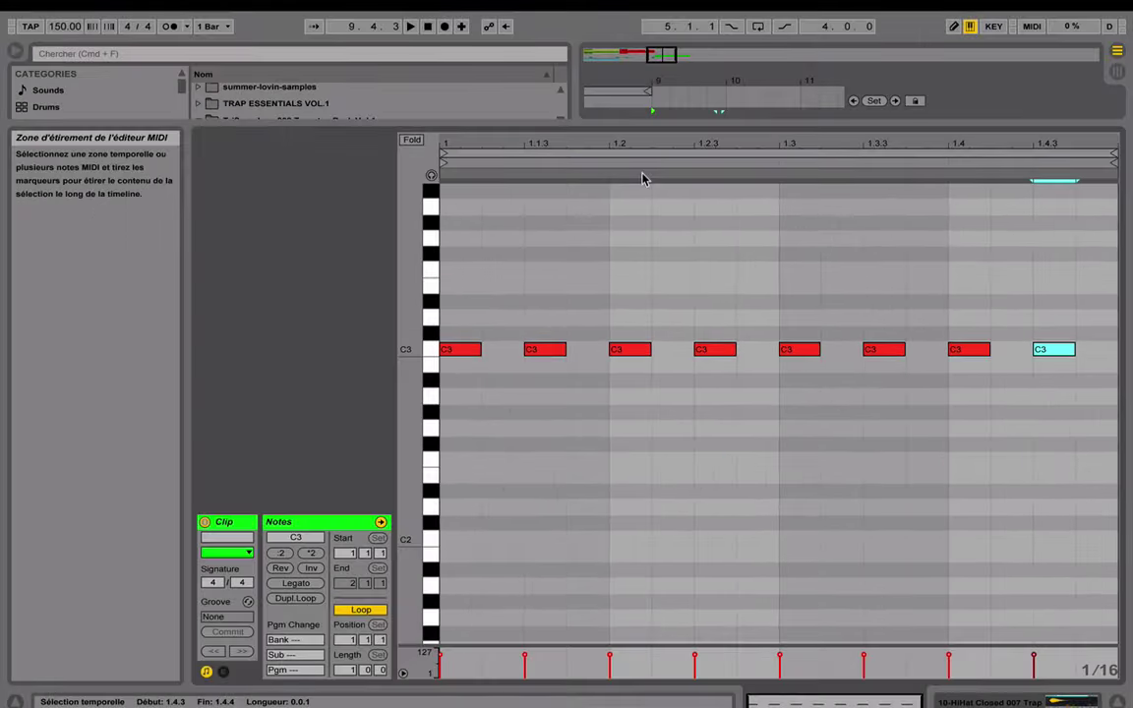
Step: Hide the browser, solo the track group and play the hi-hat with the kick and 808 bass
key(shift+Tab)
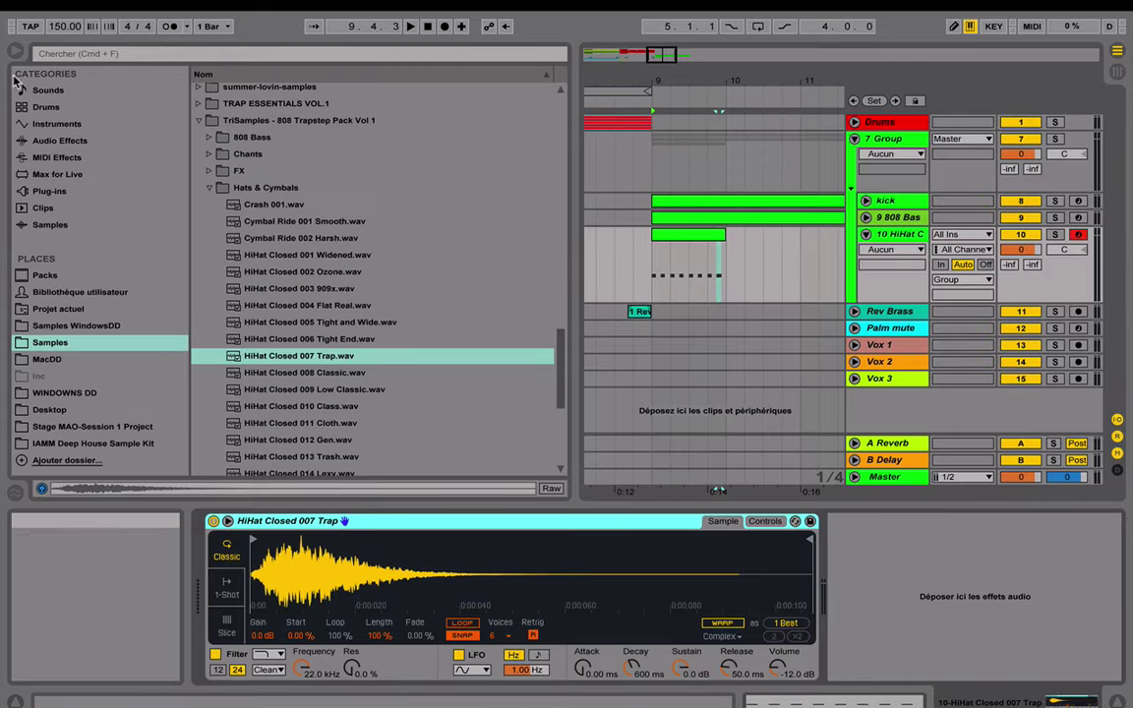
drag(574, 126, 408, 123)
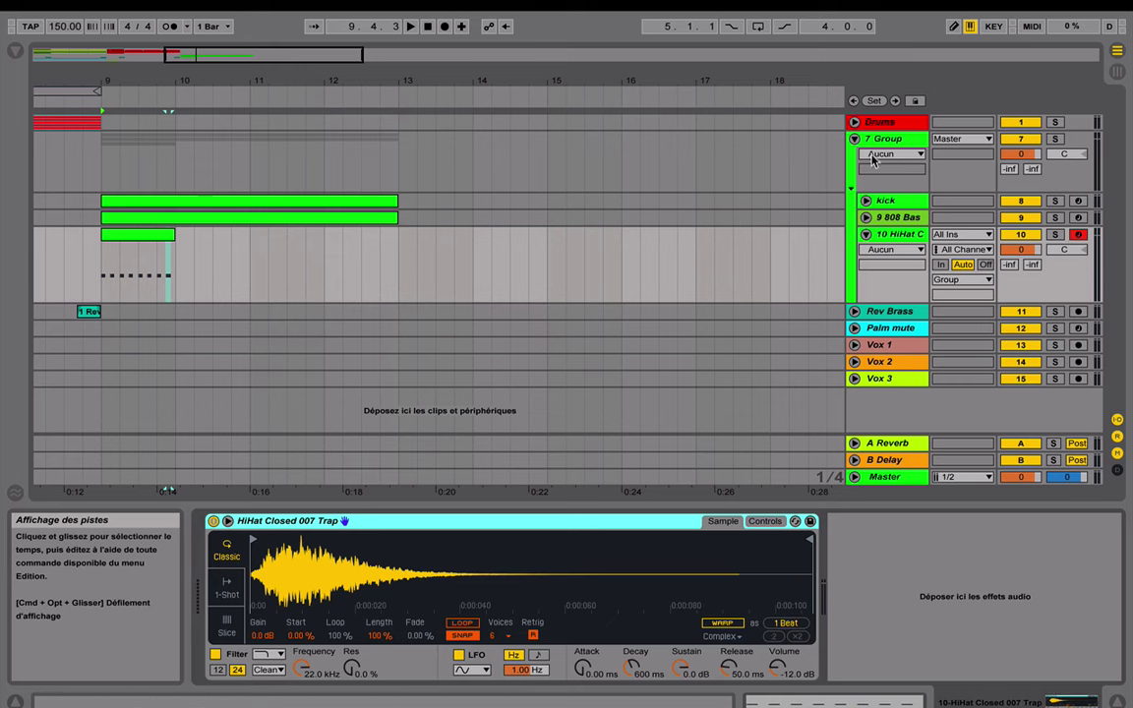
click(1055, 140)
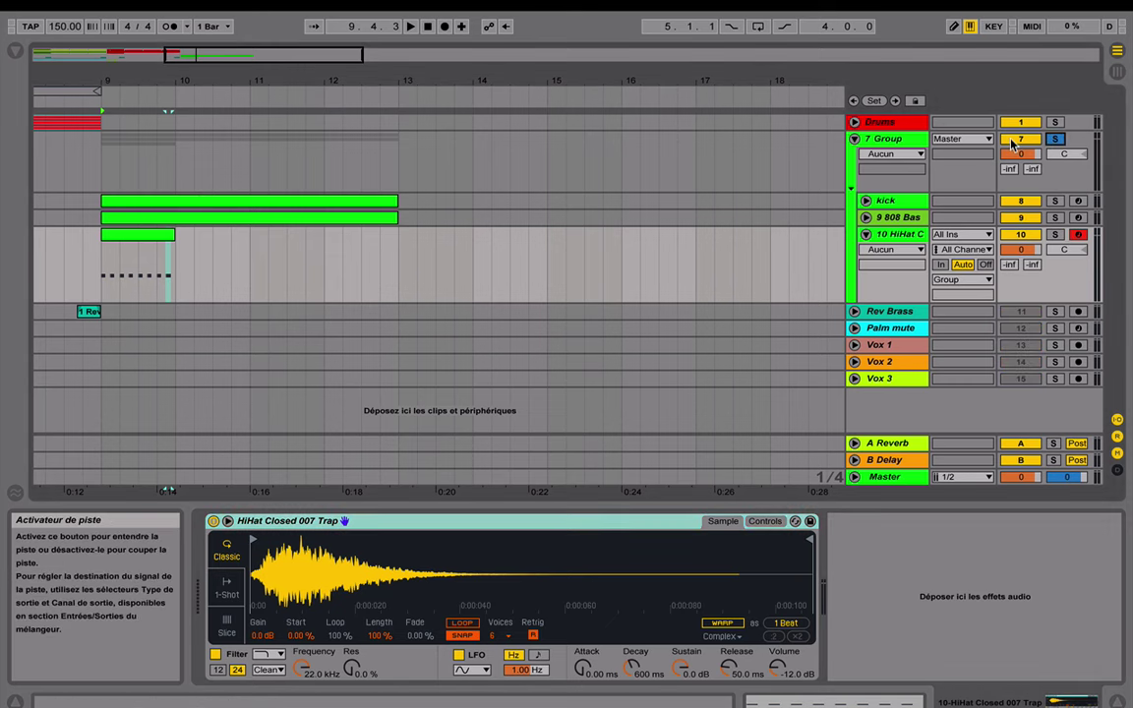
key(space)
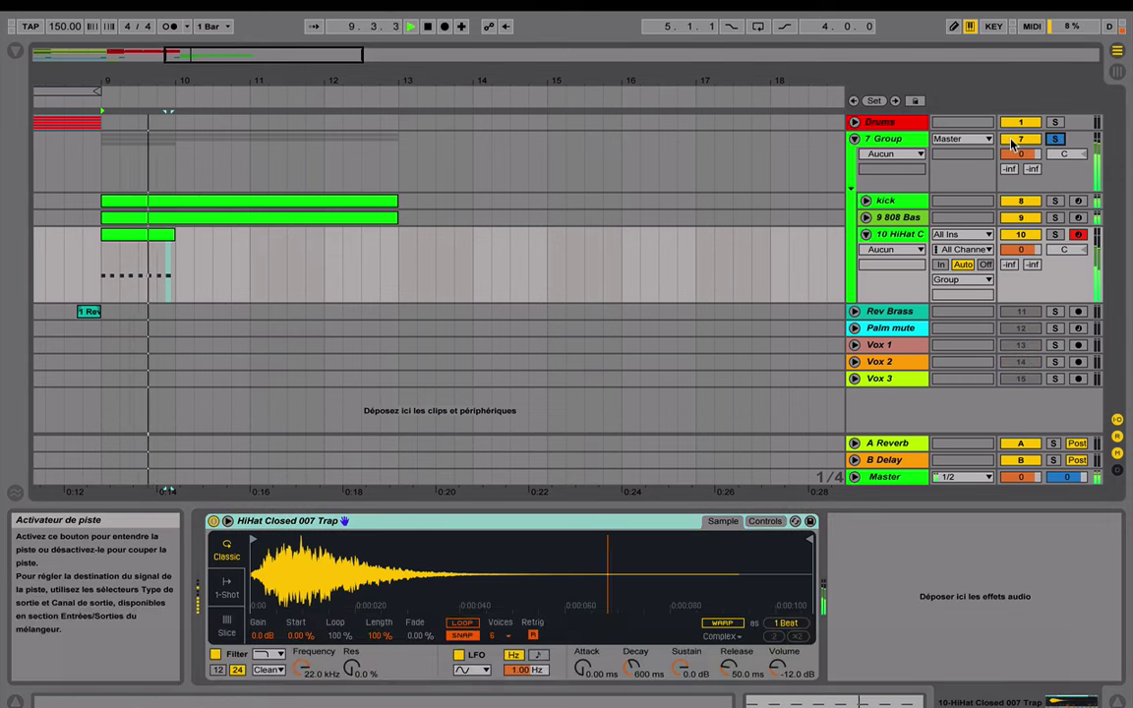
key(space)
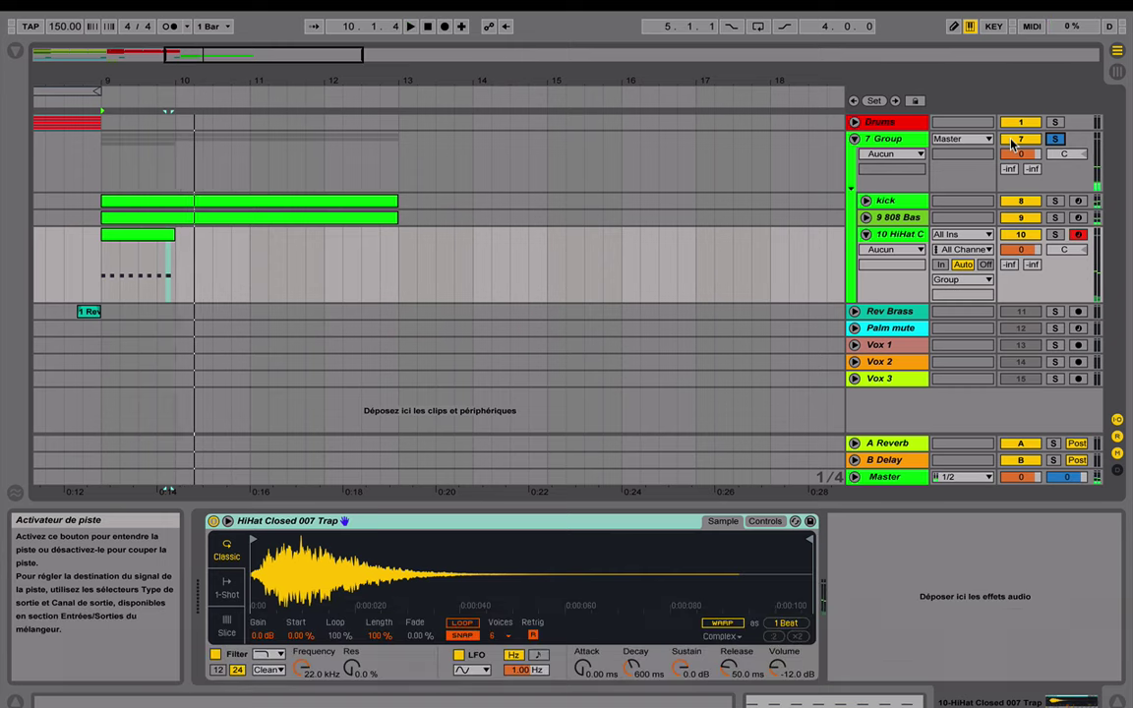
Step: Add sixteenth-long C3 notes at 1.1.4, 1.2.4, 1.3.2 and 1.4.2 in the hi-hat clip and play the pattern
double_click(150, 244)
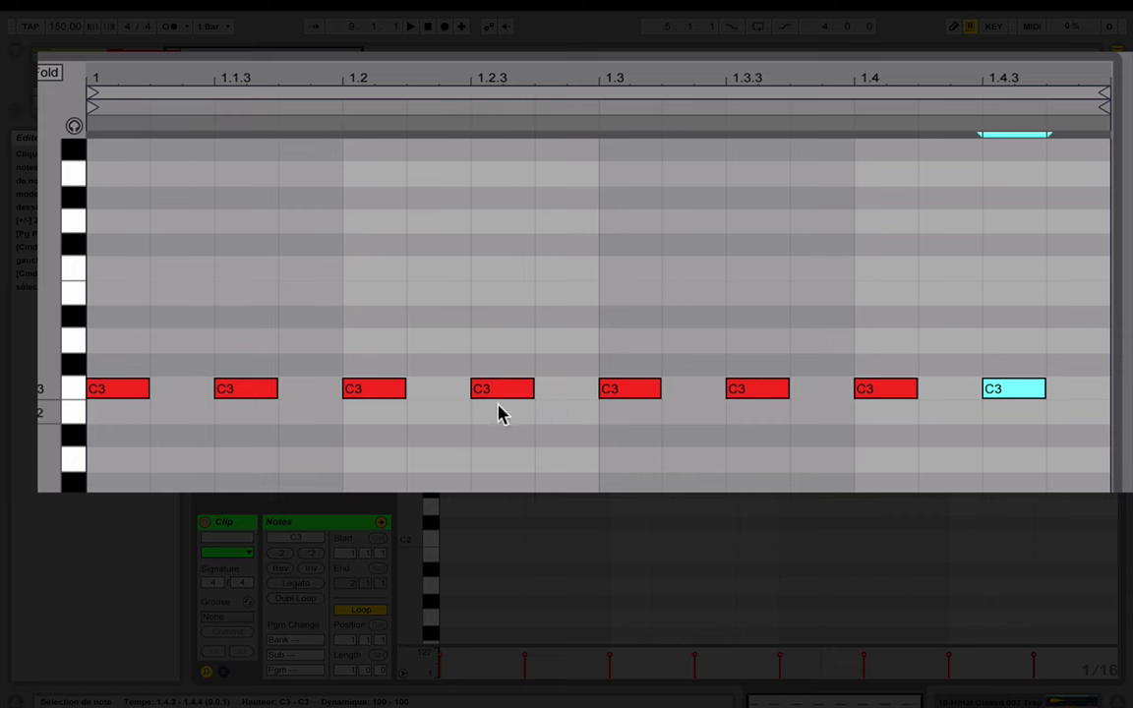
double_click(571, 396)
double_click(698, 394)
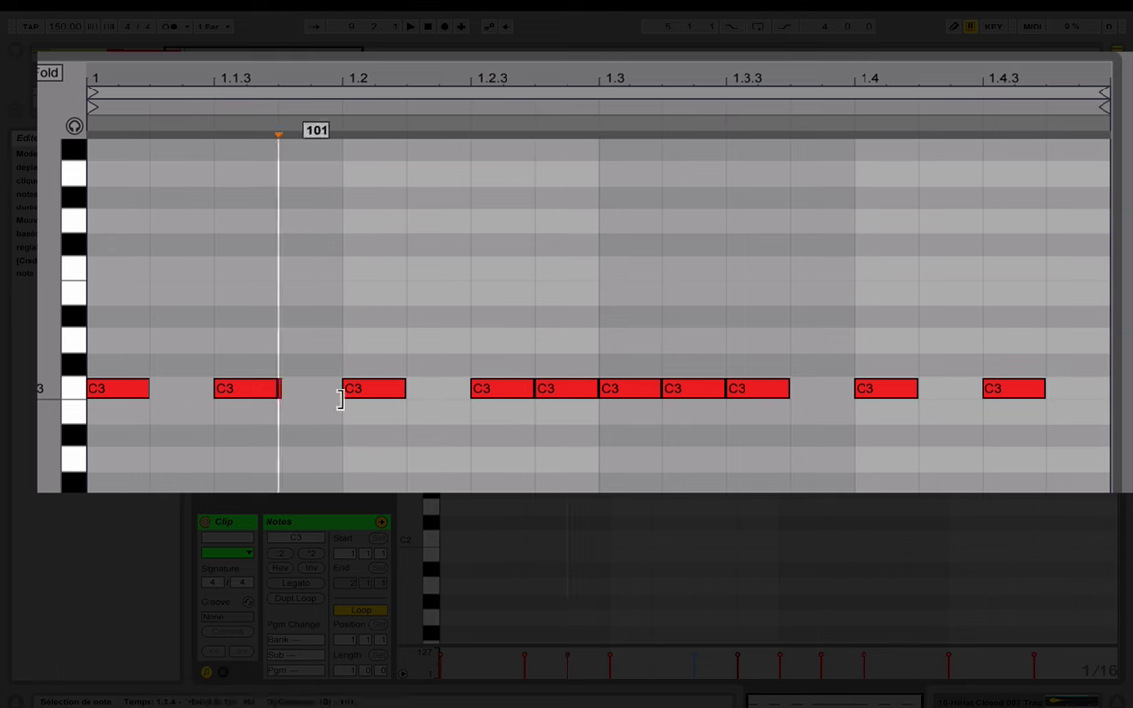
double_click(309, 389)
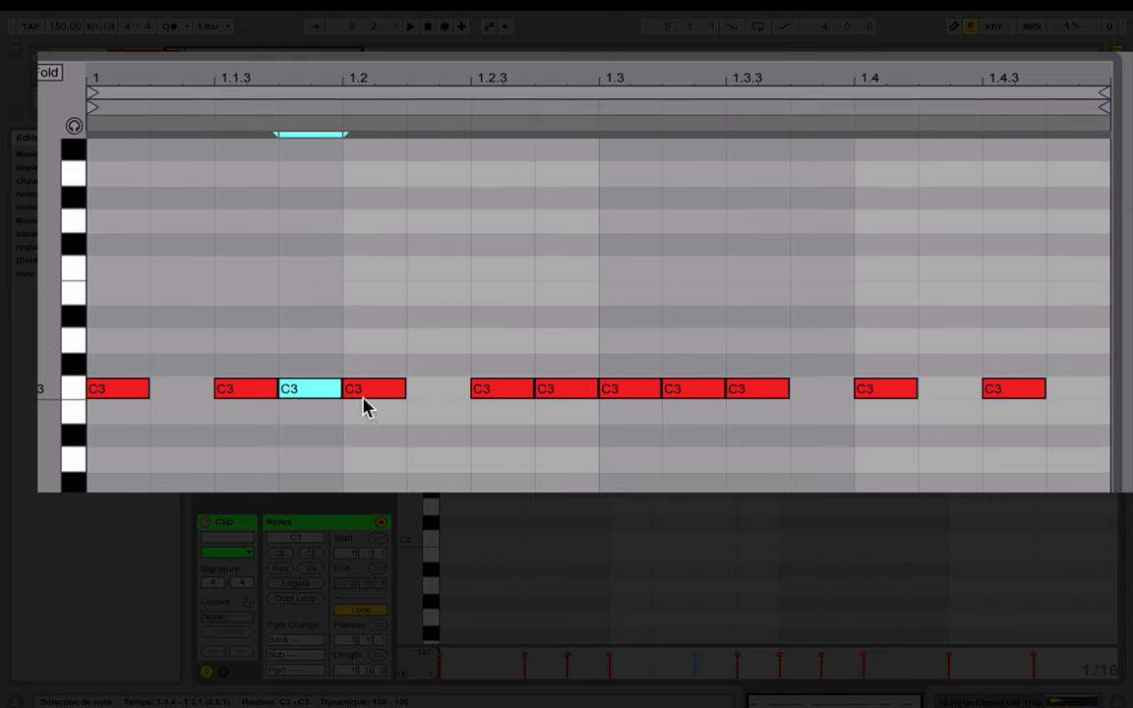
double_click(946, 389)
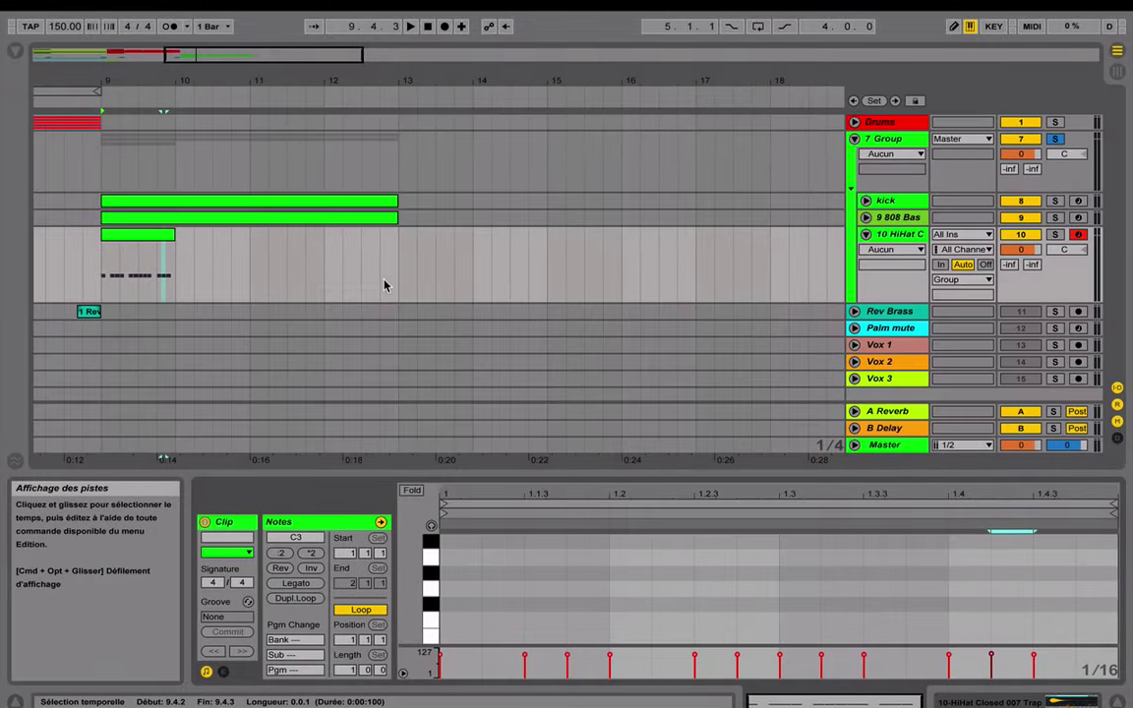
key(space)
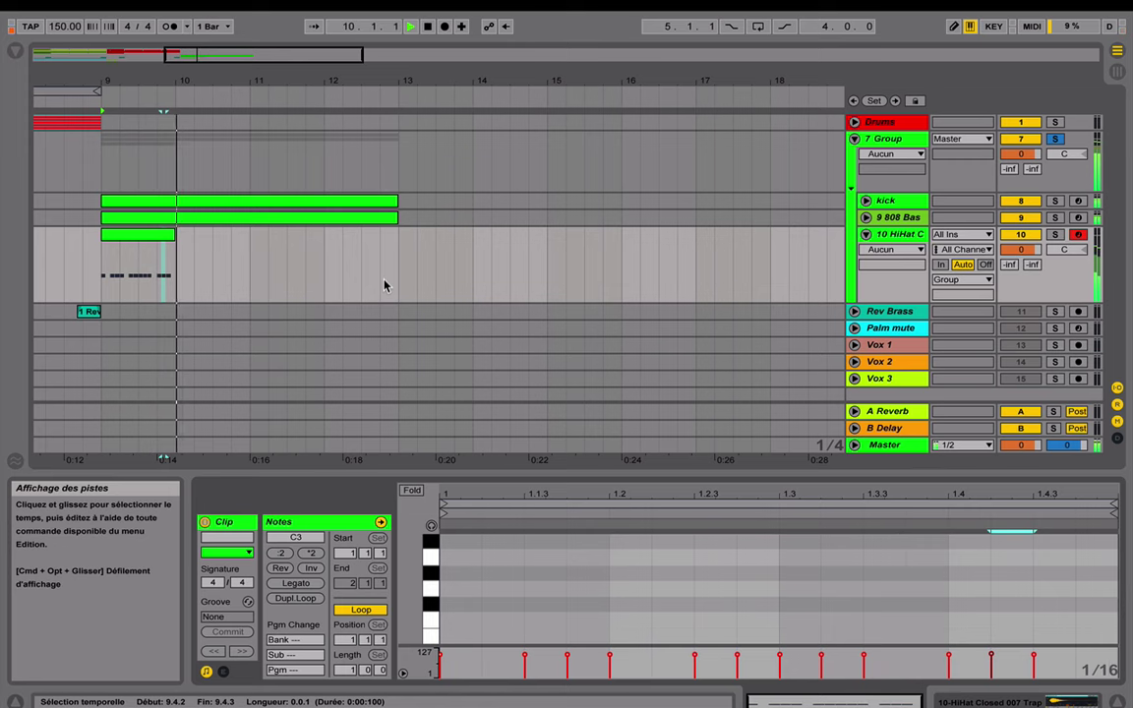
key(space)
Step: Duplicate the one-bar hi-hat clip three times so the copies fill bars 10 to 12
click(132, 236)
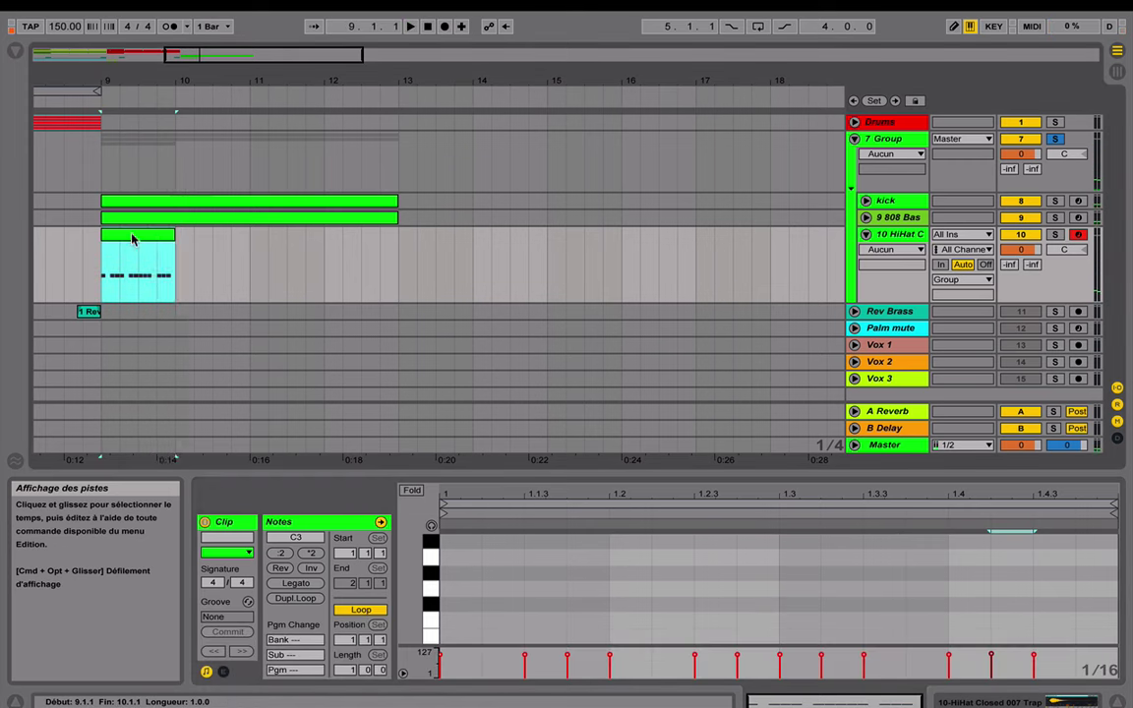
right_click(134, 237)
click(179, 285)
right_click(204, 243)
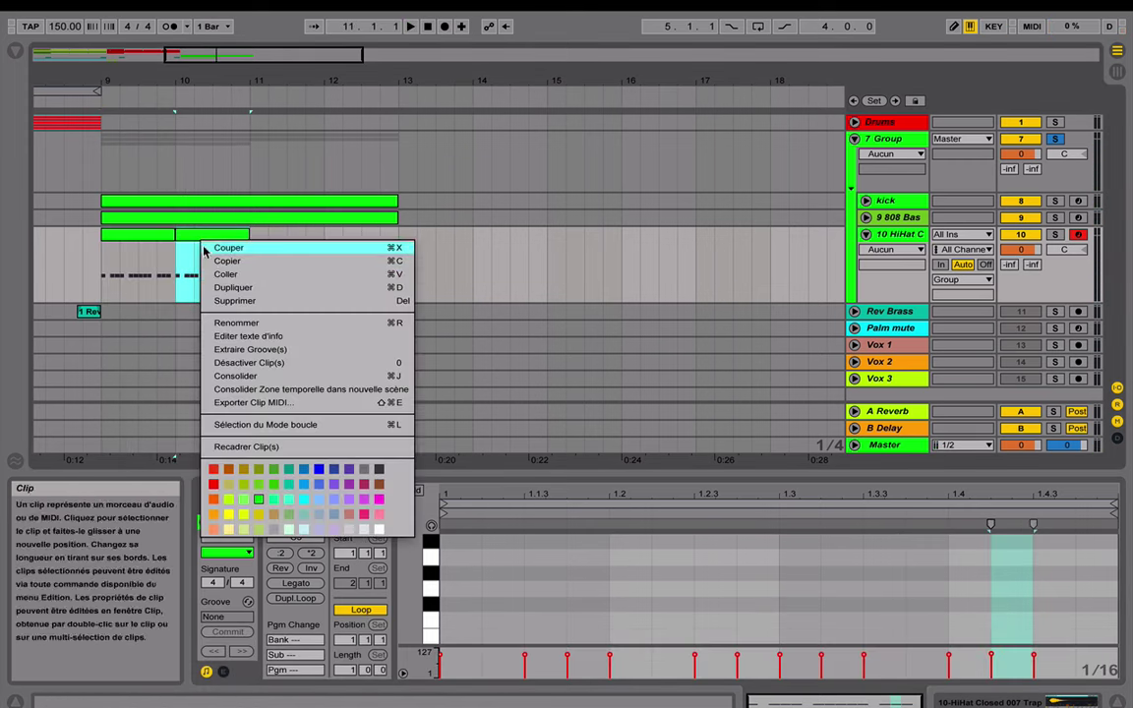
click(217, 285)
right_click(259, 240)
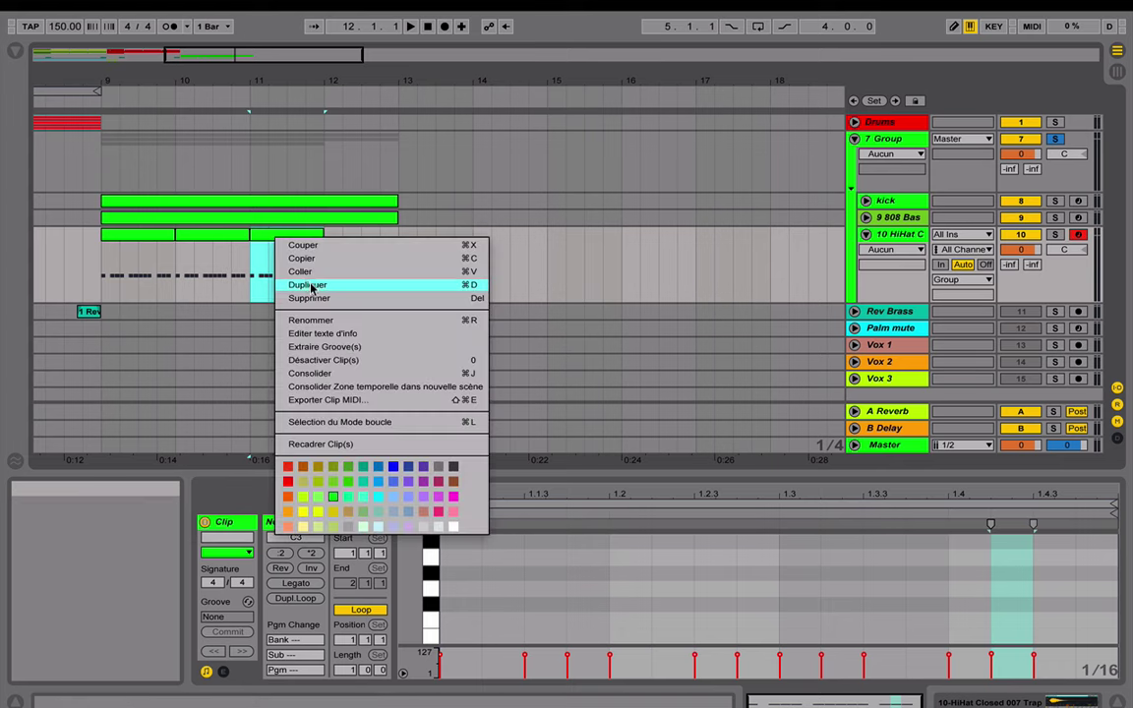
click(295, 285)
Step: In the bar 11 hi-hat clip, delete the notes at 1.1.4 and 1.2.4 and add a sixteenth-long C3 note at 1.1.2
click(262, 247)
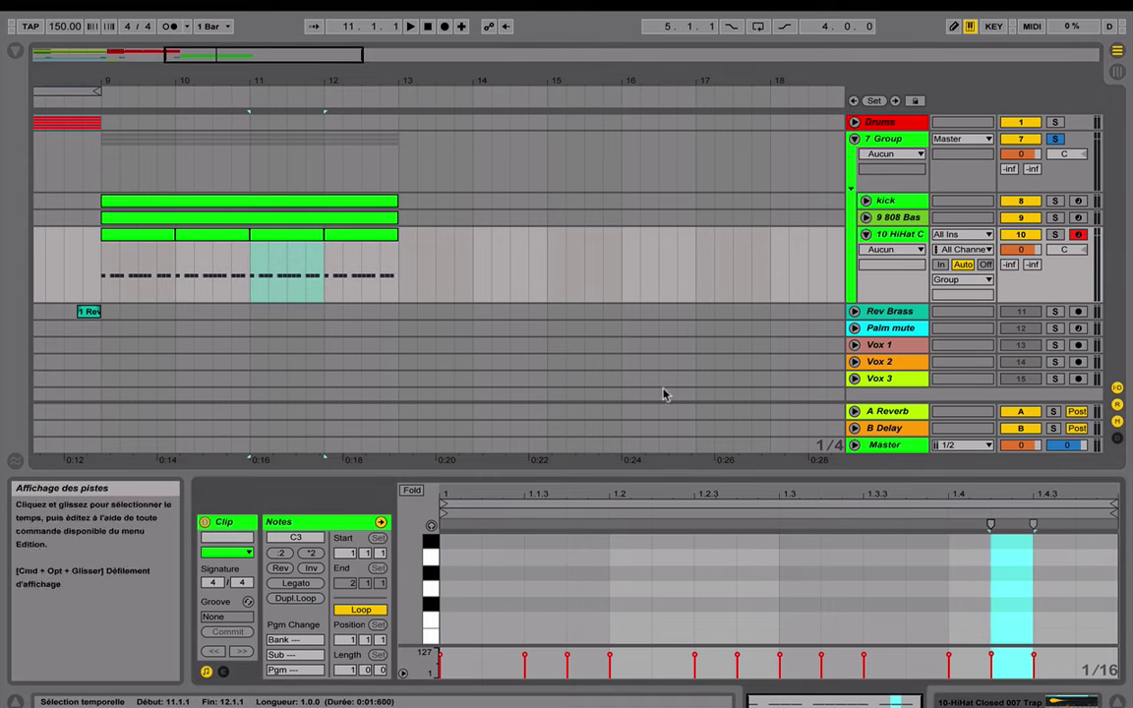
drag(644, 475, 640, 148)
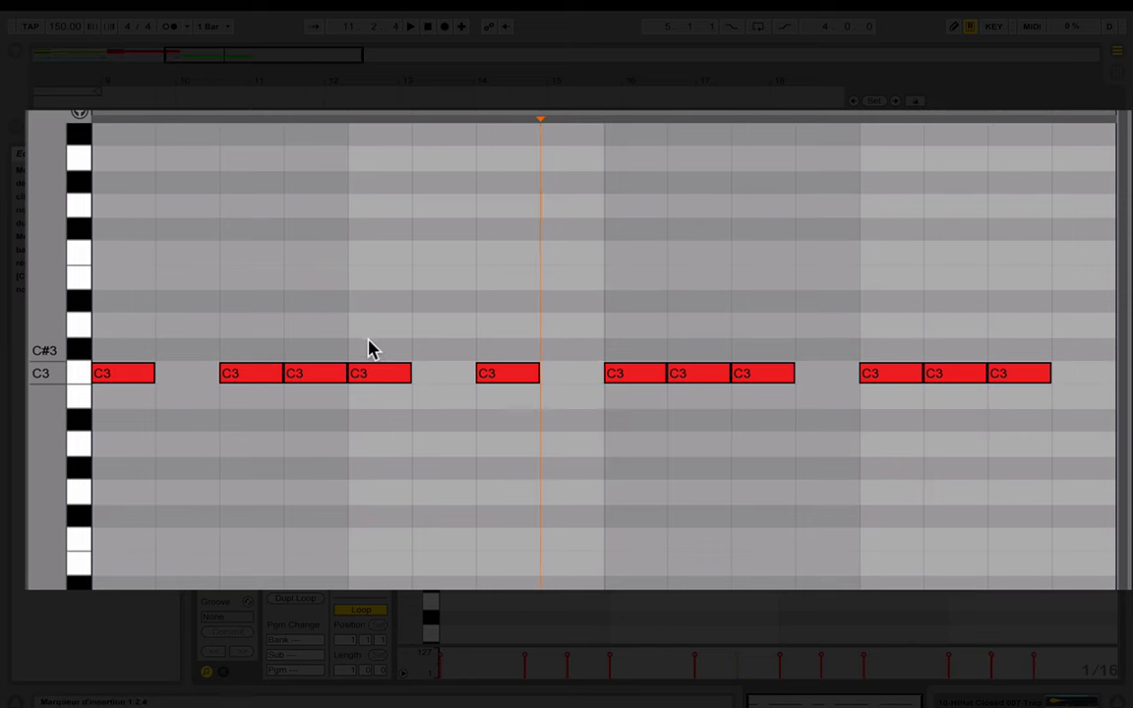
double_click(317, 373)
click(160, 374)
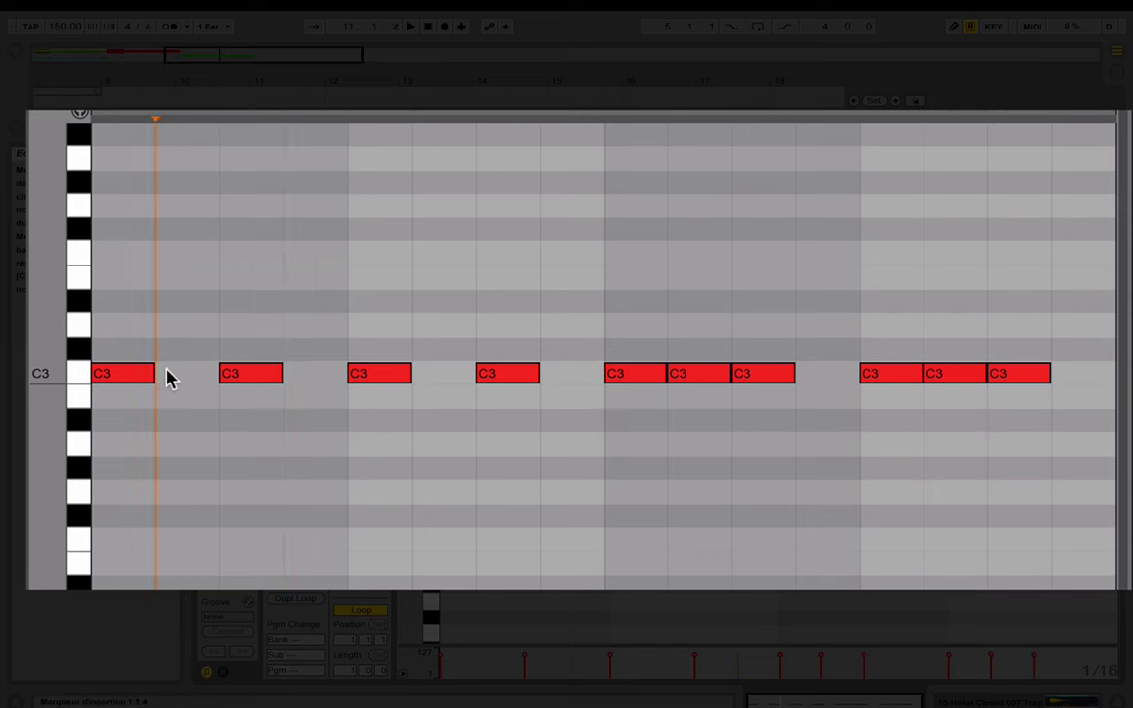
double_click(167, 375)
Step: Set the note grid to 1/32 and fill the sixteenth at 1.2.4 with two thirty-second-long C3 notes
right_click(472, 523)
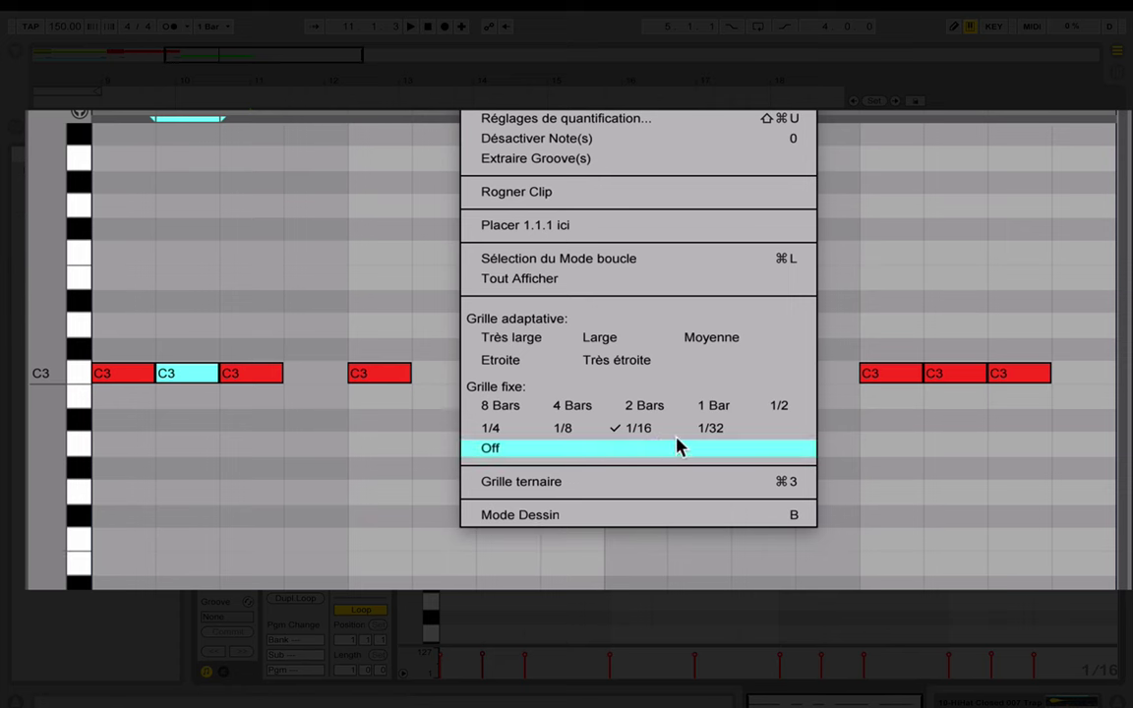
click(713, 427)
double_click(587, 372)
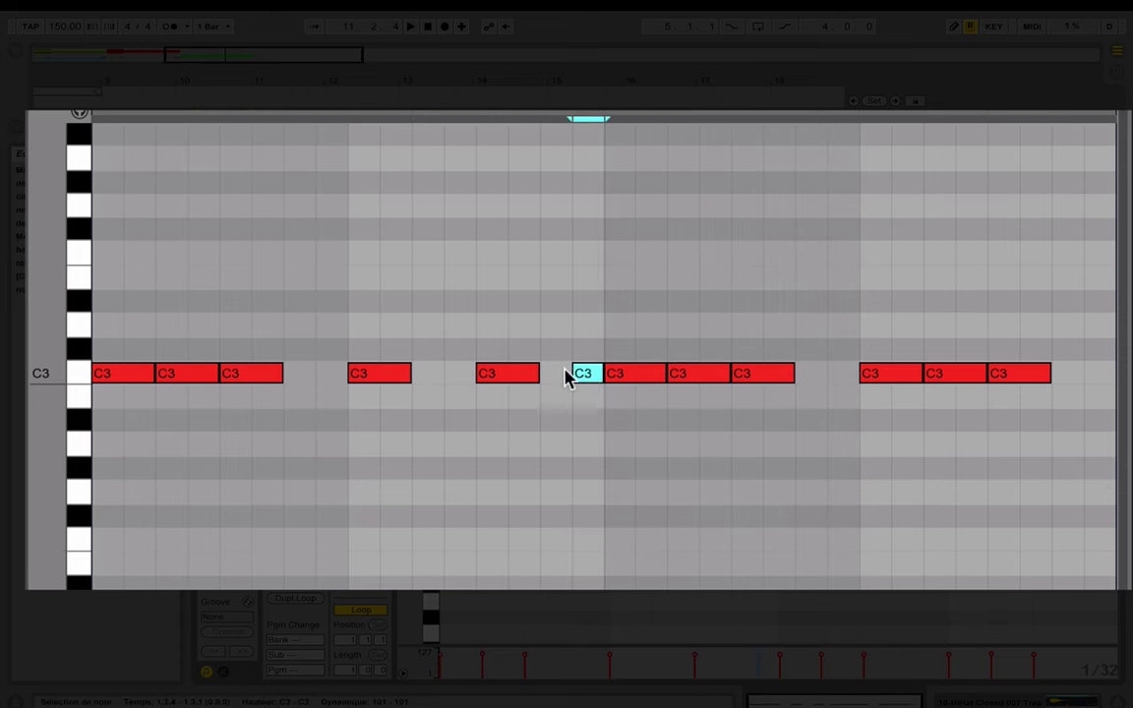
double_click(556, 373)
Step: Replace the notes at 1.3.1 and 1.3.2 with two thirty-second-long C3 notes within the 1.3.1 sixteenth
double_click(624, 378)
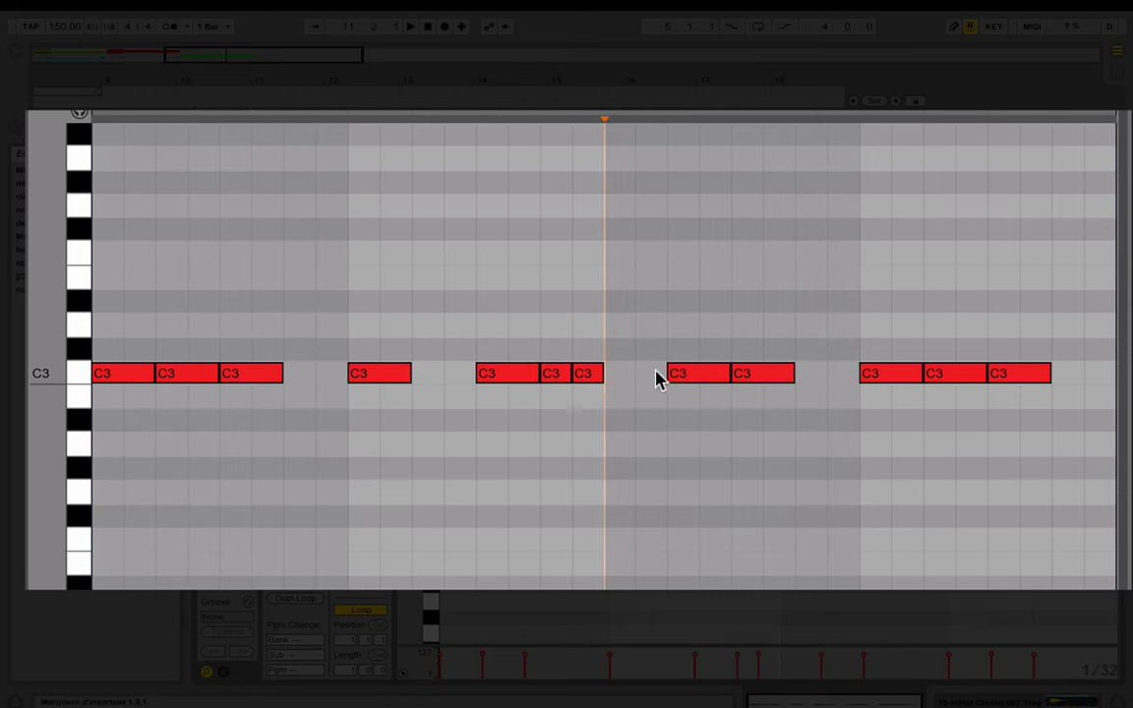
click(696, 380)
double_click(696, 379)
double_click(632, 375)
double_click(647, 375)
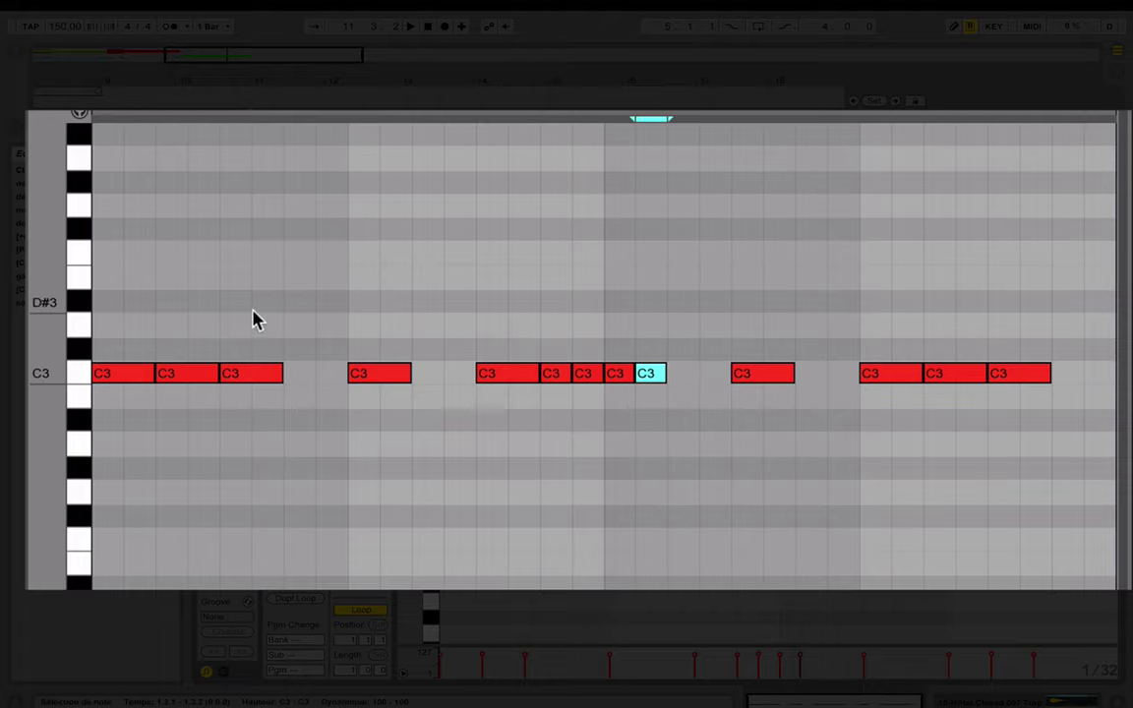
Step: Fill the sixteenth at 1.1.4 with two thirty-second-long C3 notes and play the varied hi-hat pattern
double_click(296, 374)
click(334, 380)
double_click(332, 376)
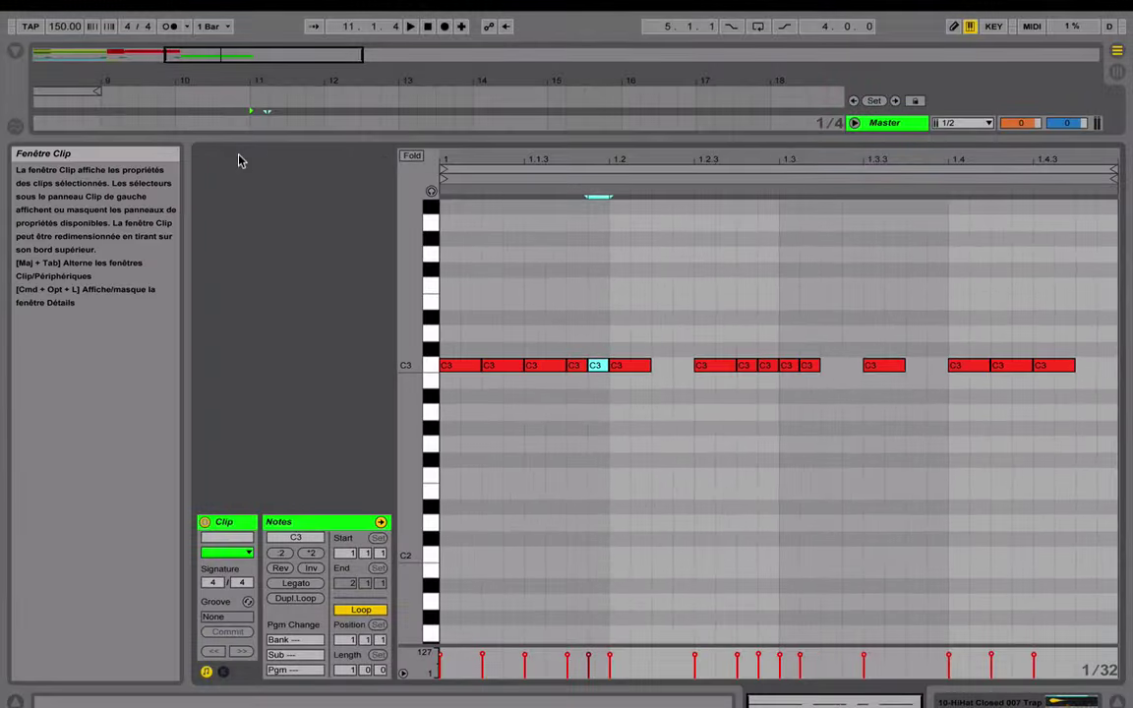
key(space)
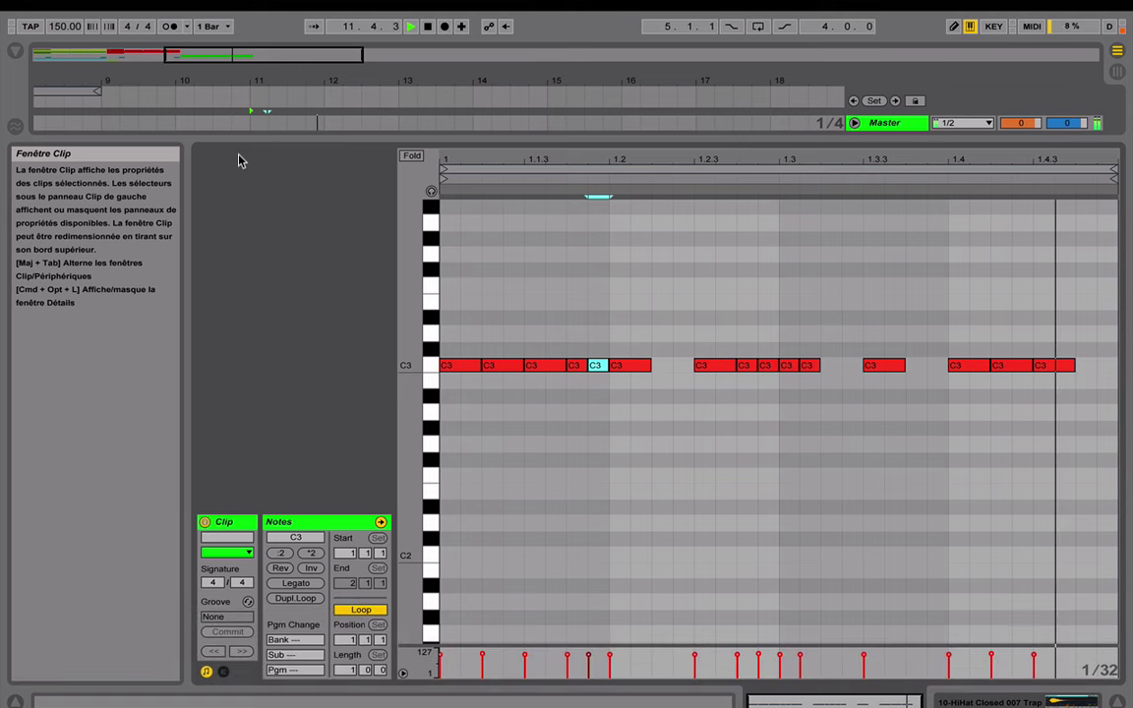
key(space)
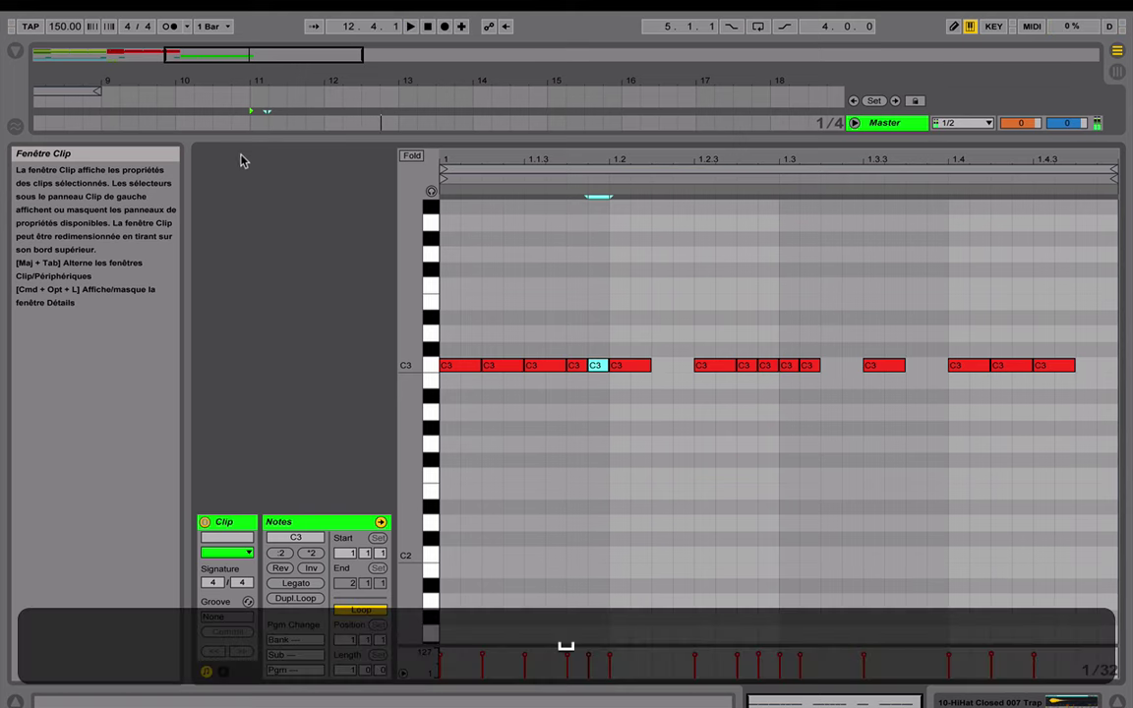
Step: Shrink the note editor, then rename the bar 9 hi-hat clip A and the bar 11 variation B
drag(501, 146, 500, 512)
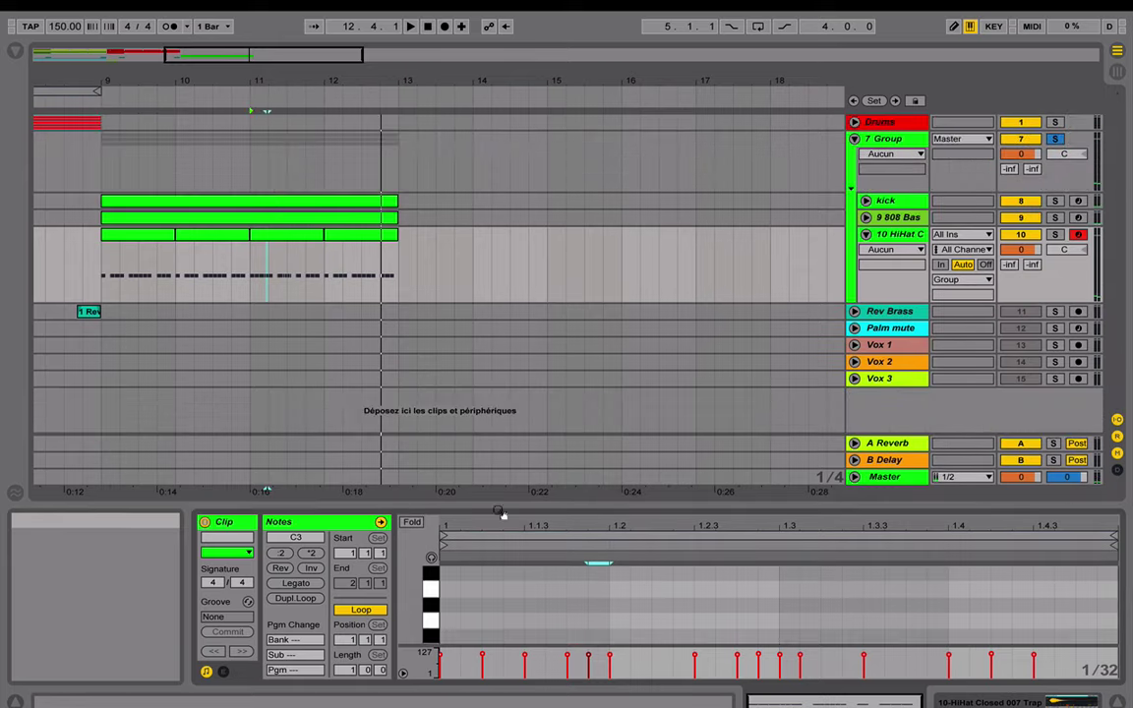
click(293, 242)
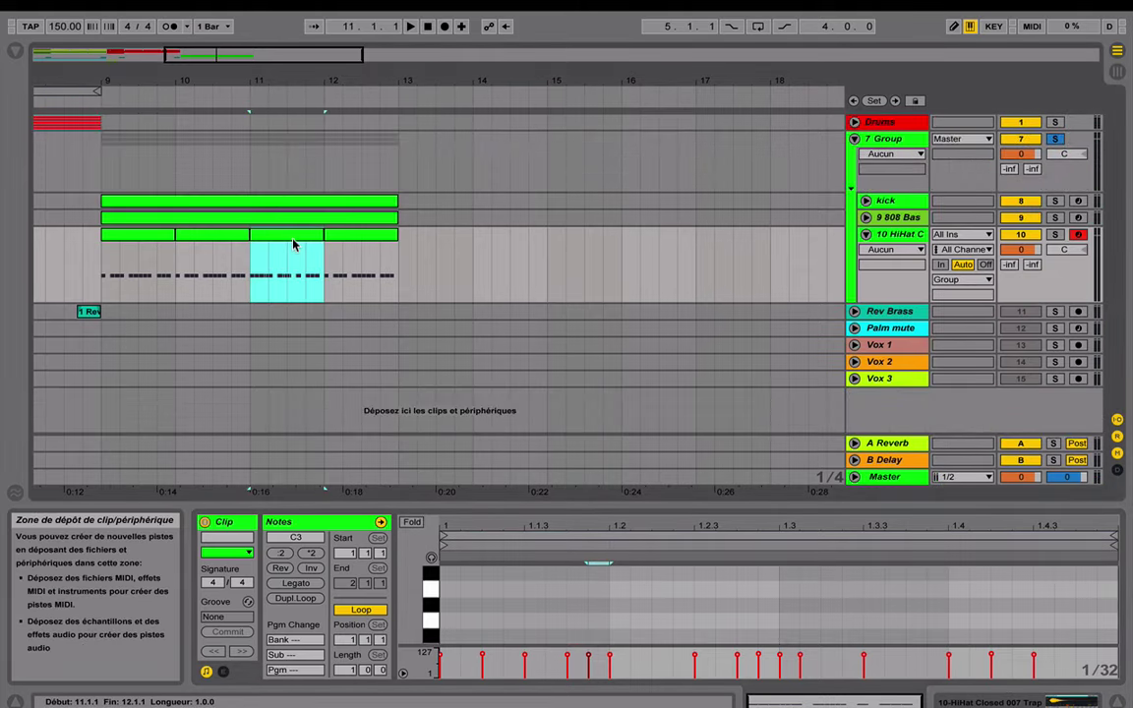
drag(615, 506, 561, 460)
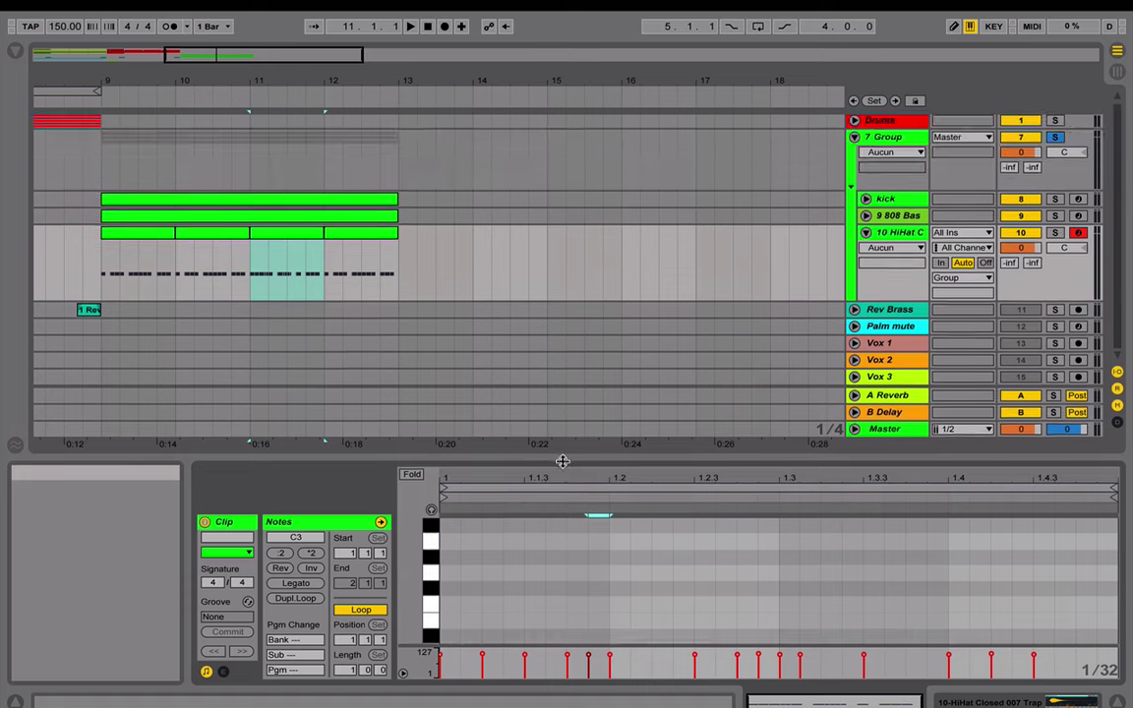
right_click(152, 236)
click(204, 318)
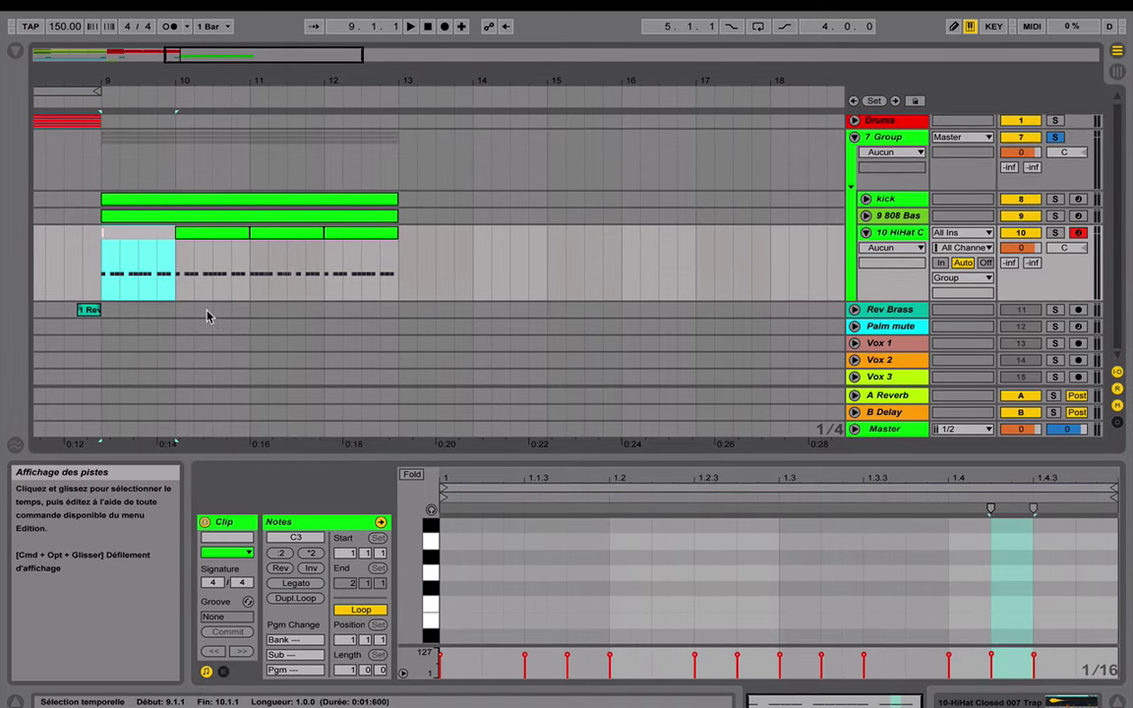
text(A)
click(286, 243)
key(super+r)
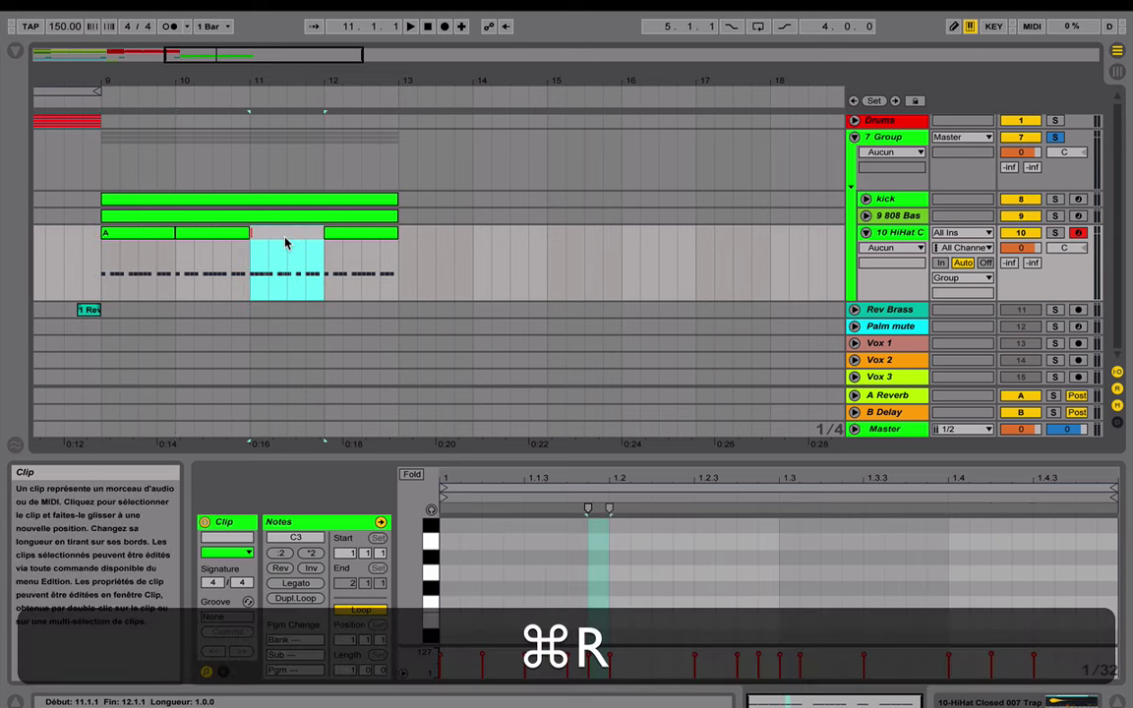
text(B)
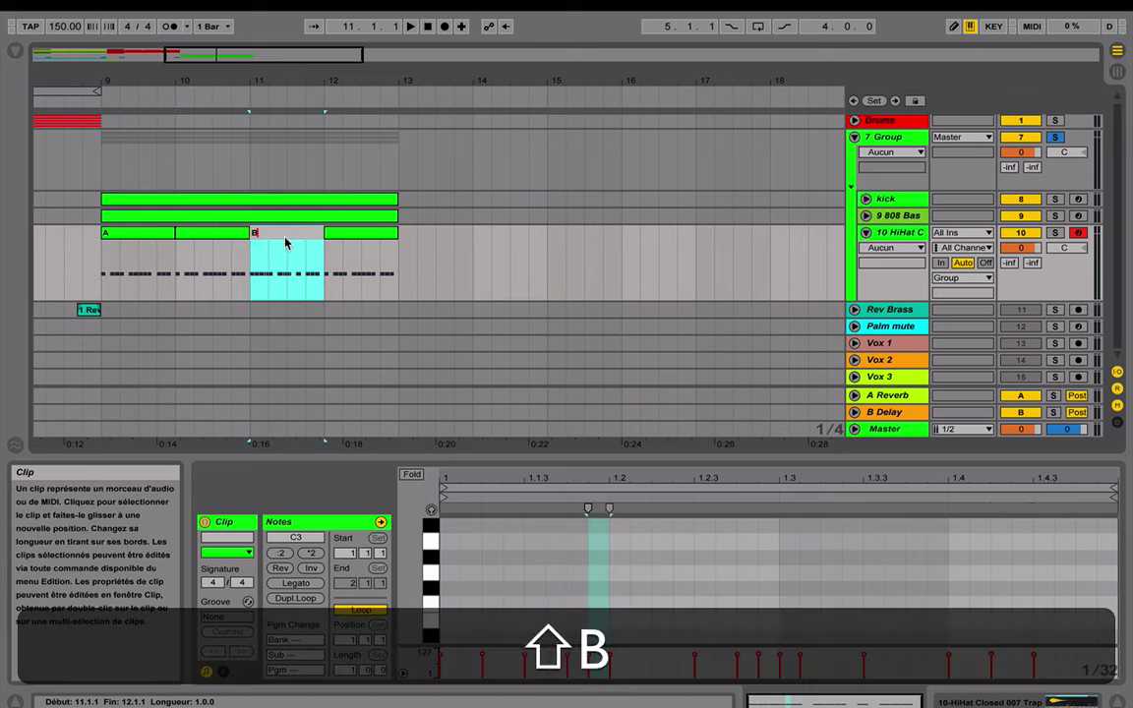
key(Return)
Step: Move hi-hat clip B over the unnamed clip at bar 10 and duplicate it into bar 11
click(154, 232)
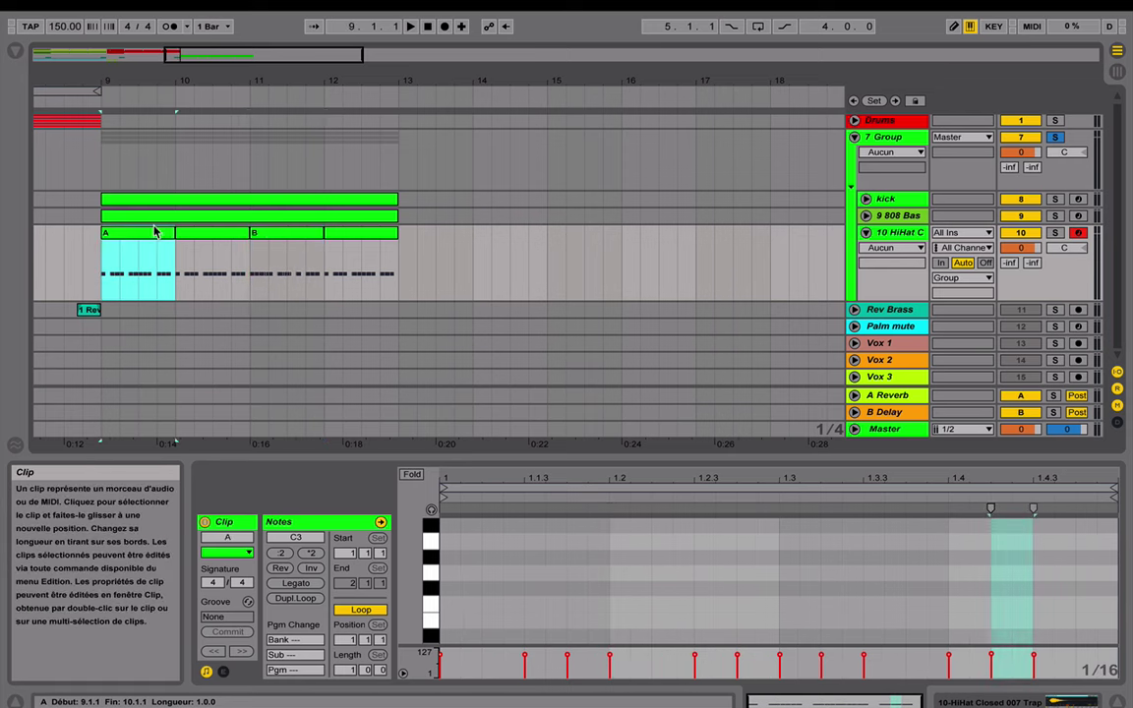
drag(276, 236, 196, 248)
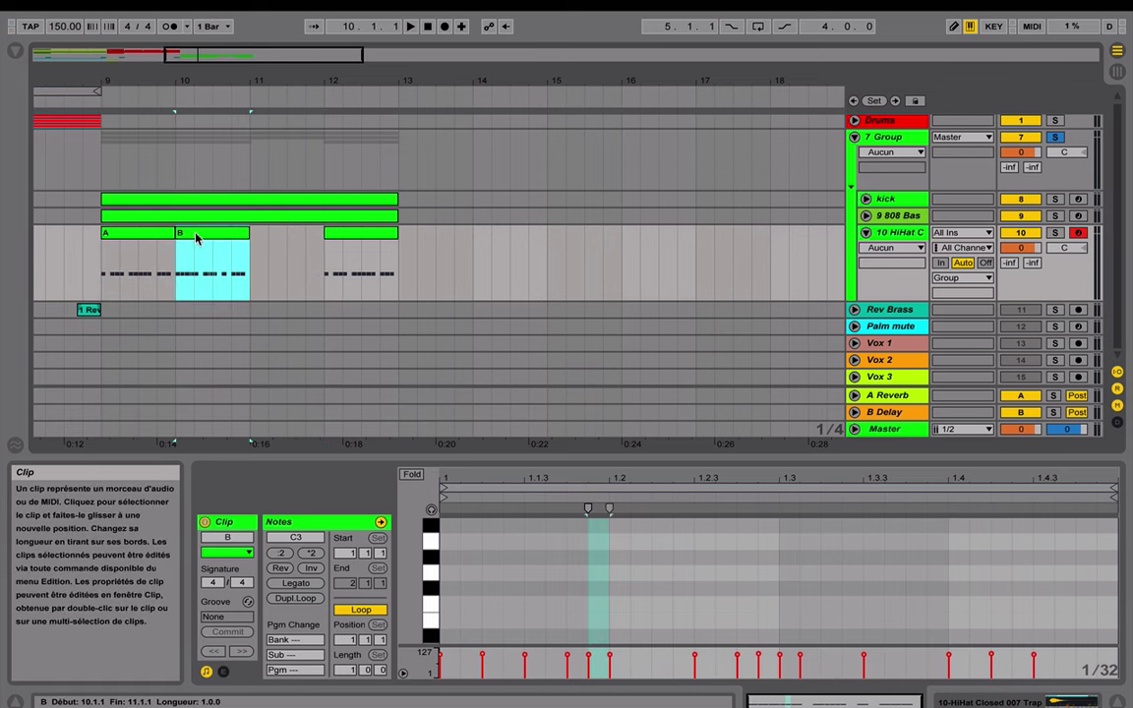
click(128, 234)
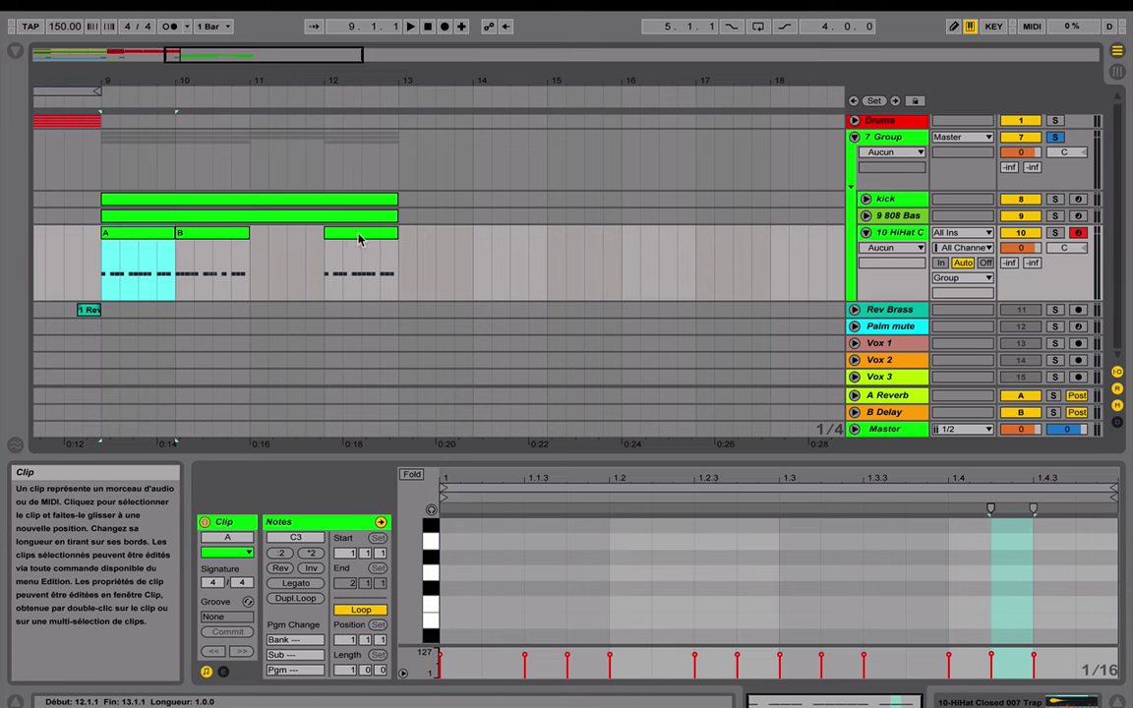
right_click(193, 239)
click(246, 282)
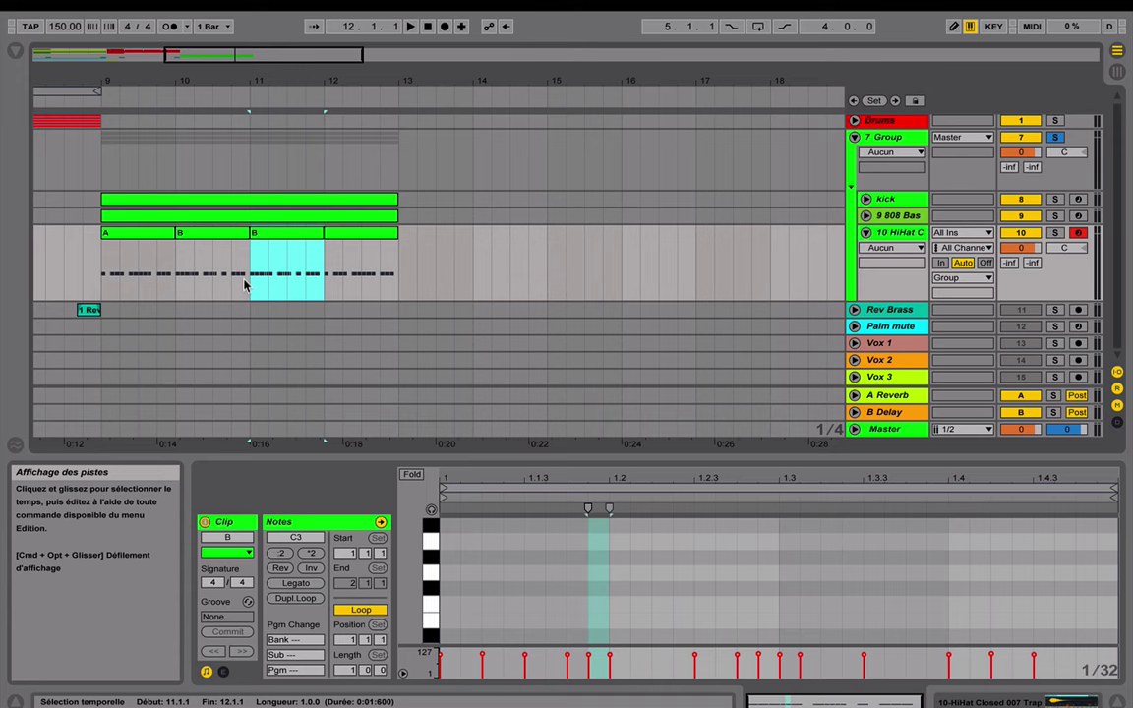
Step: Fold the hi-hat track and insert a new MIDI track below it inside the group
click(866, 233)
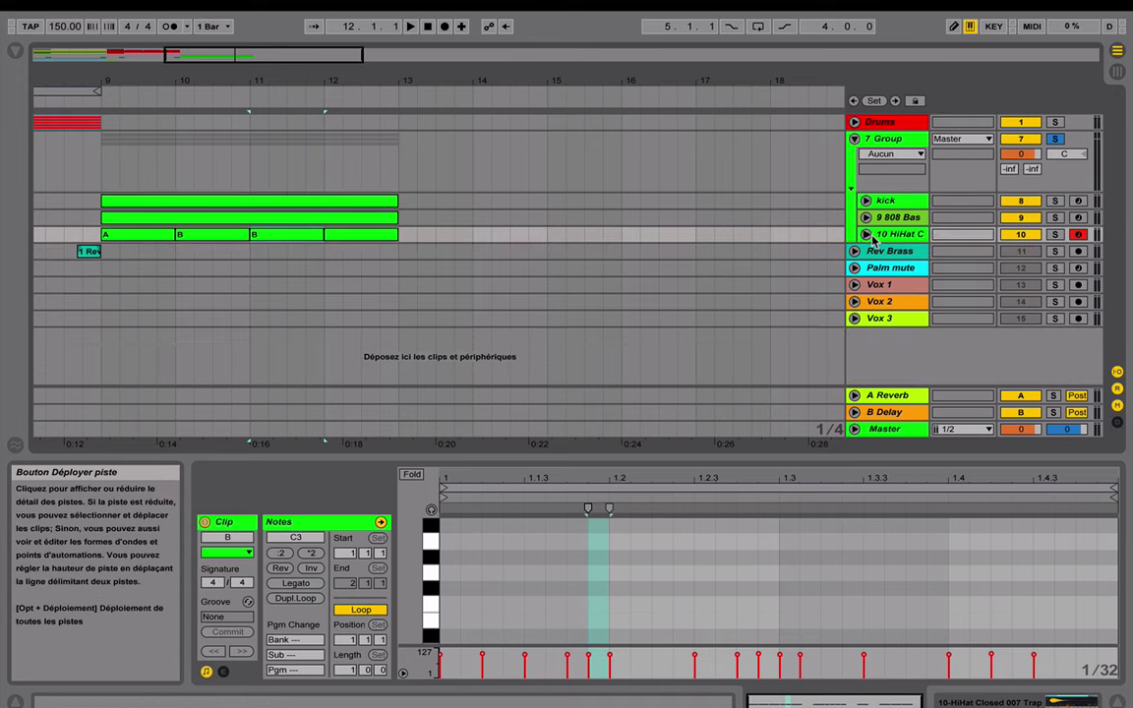
right_click(886, 236)
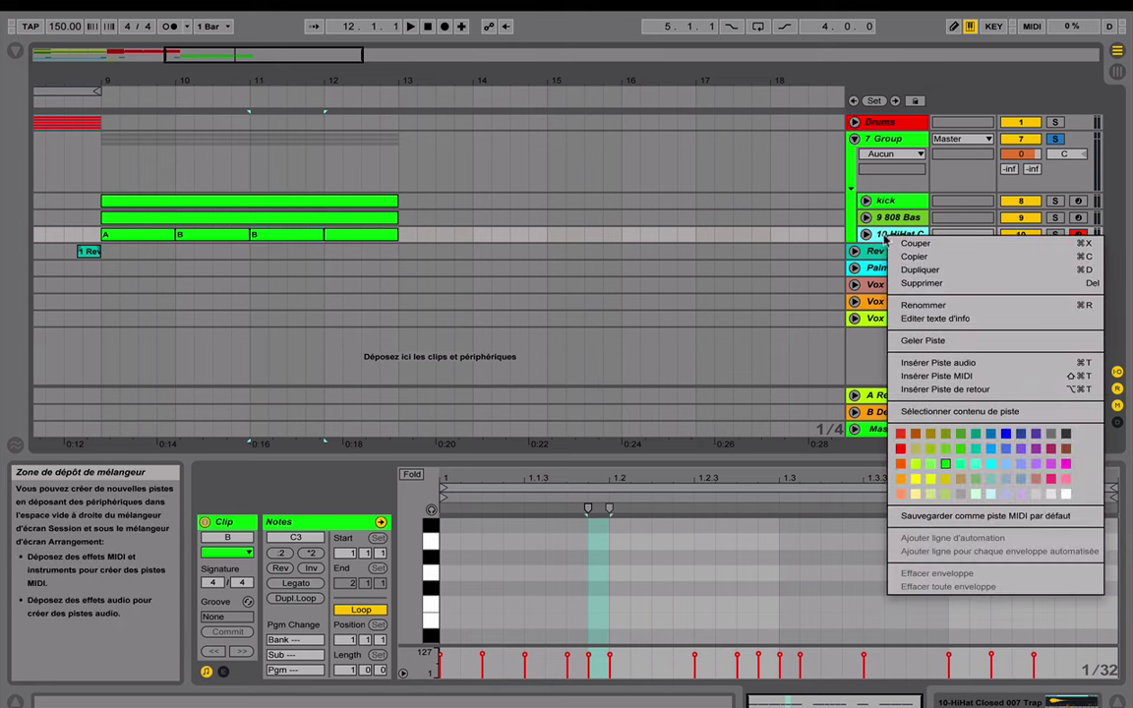
click(936, 377)
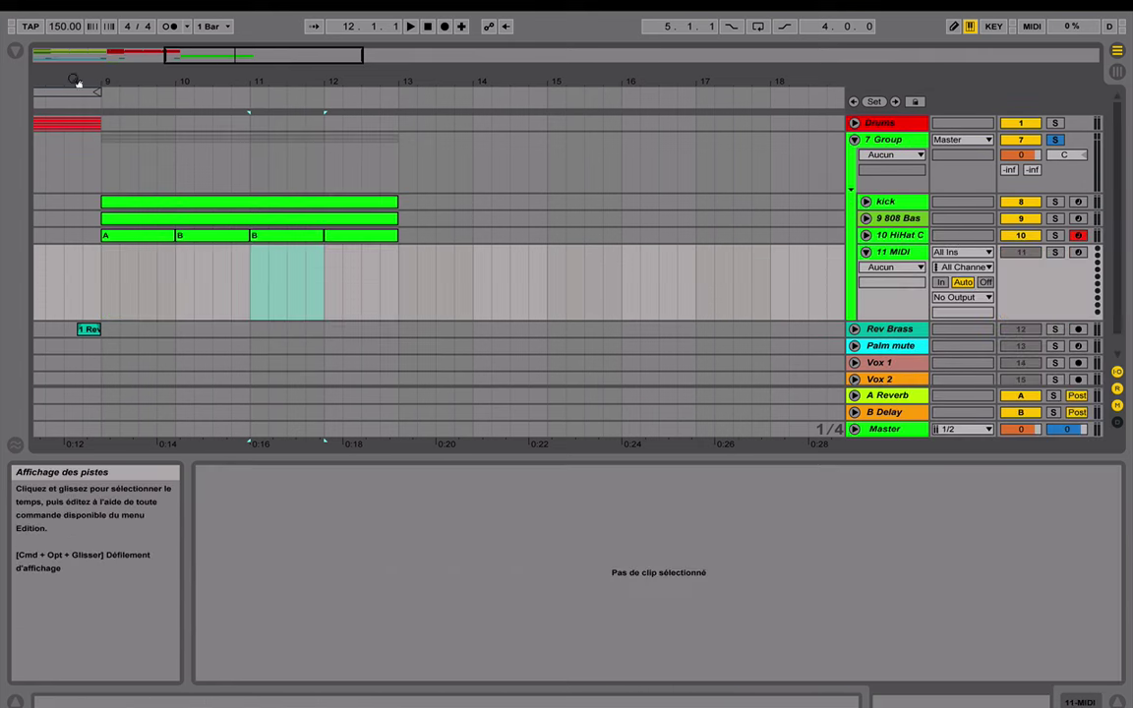
Step: Show the browser, audition Clap 003.wav from the Snares & Claps folder and load it onto the new MIDI track's device chain
click(12, 54)
click(209, 272)
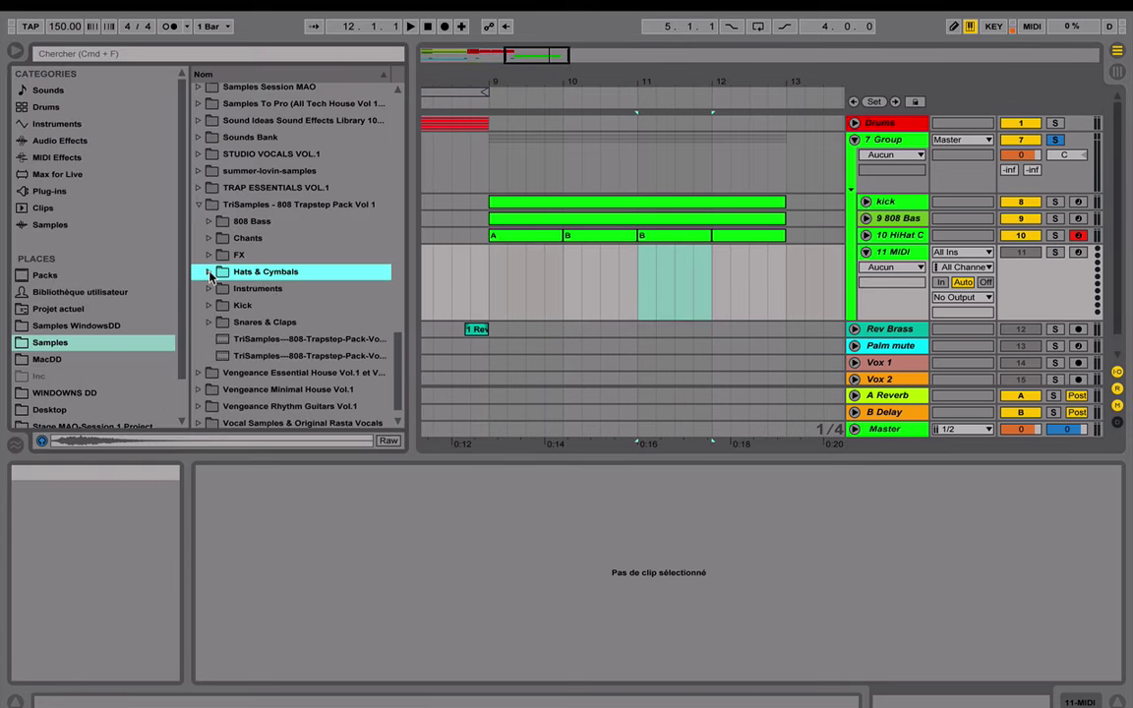
click(209, 323)
scroll(271, 256, down, 3)
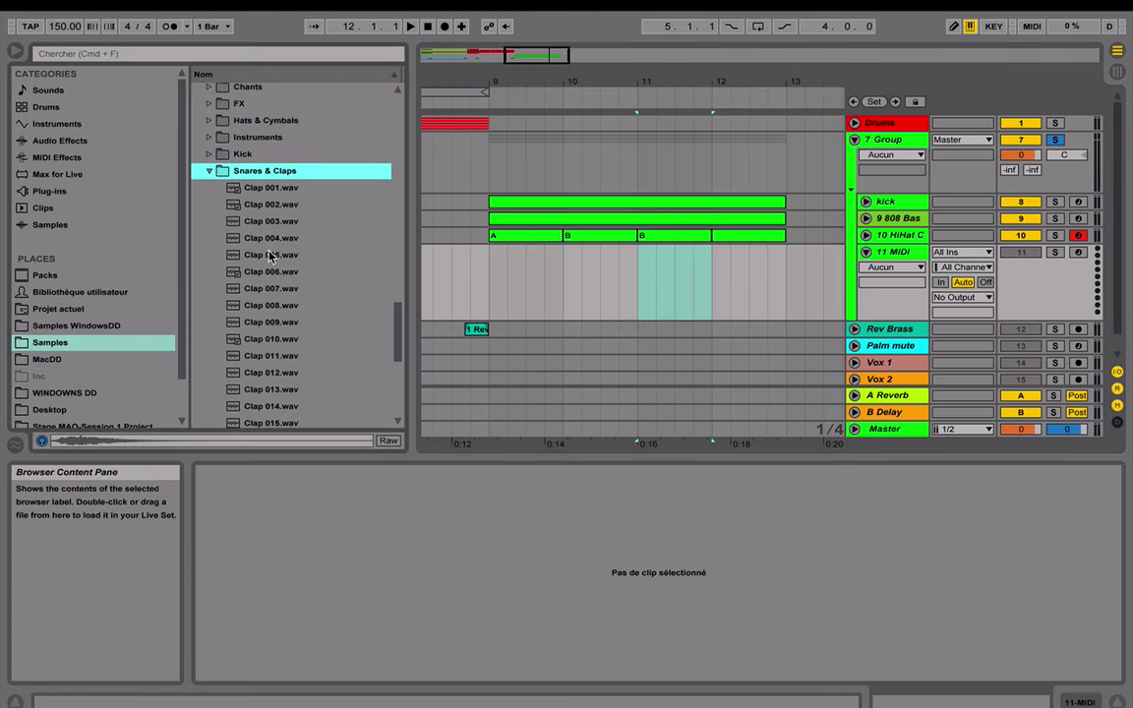
click(273, 222)
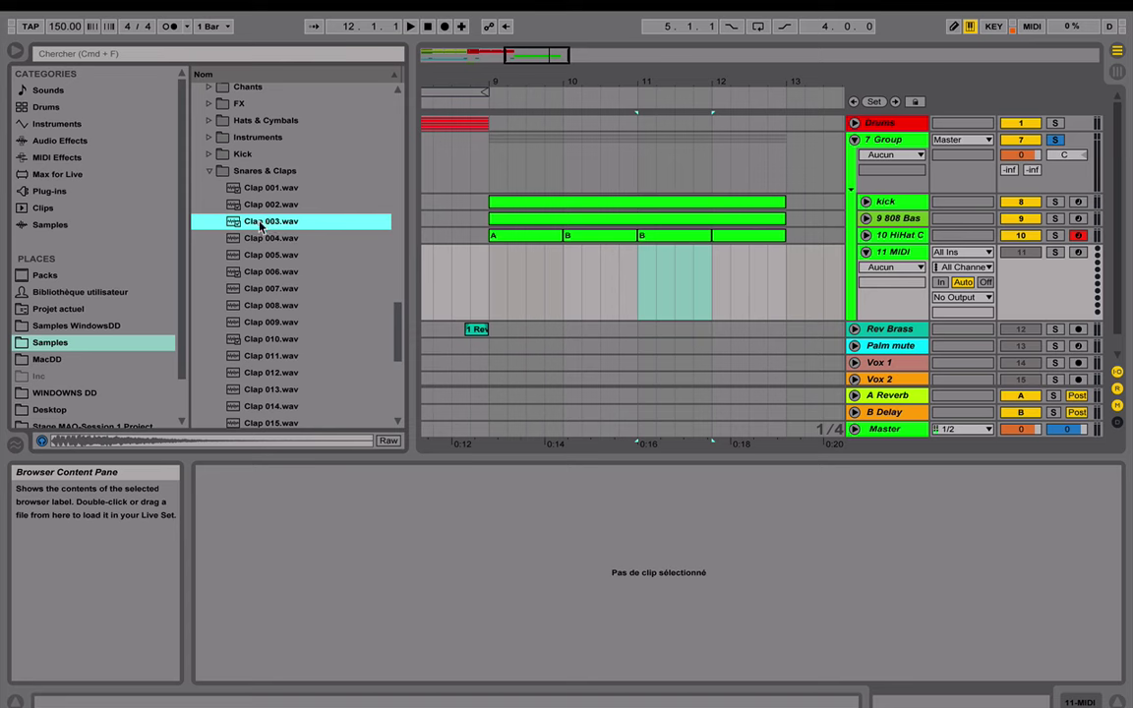
drag(966, 229, 899, 252)
double_click(899, 252)
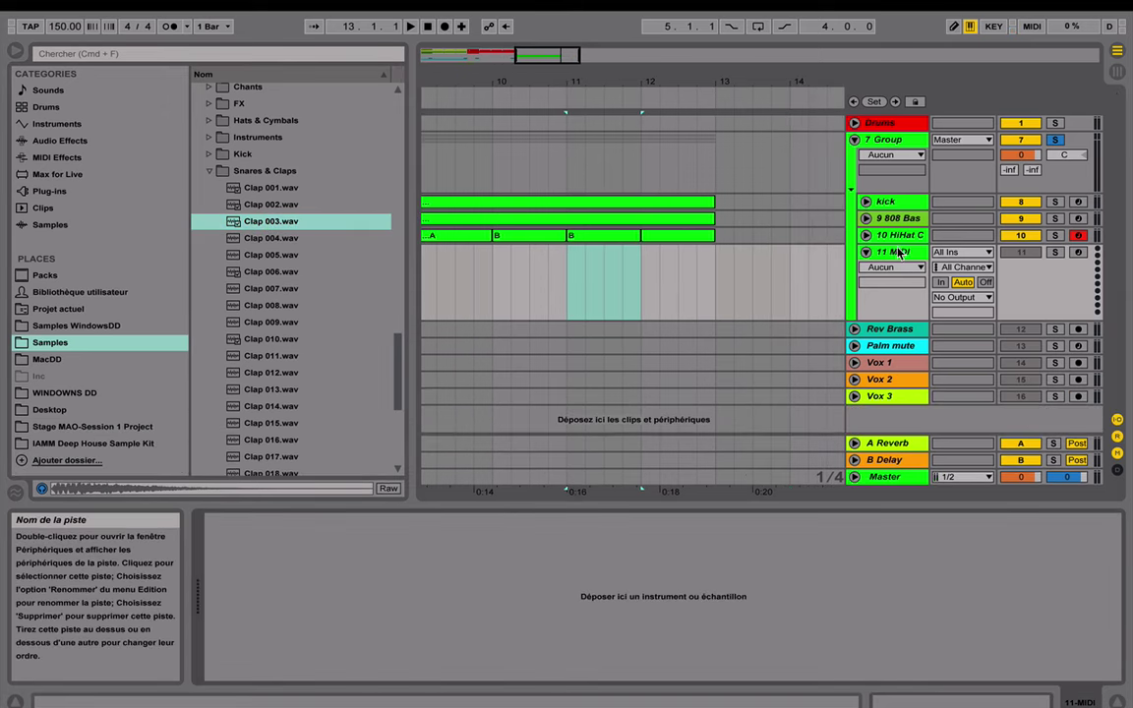
drag(223, 226, 505, 558)
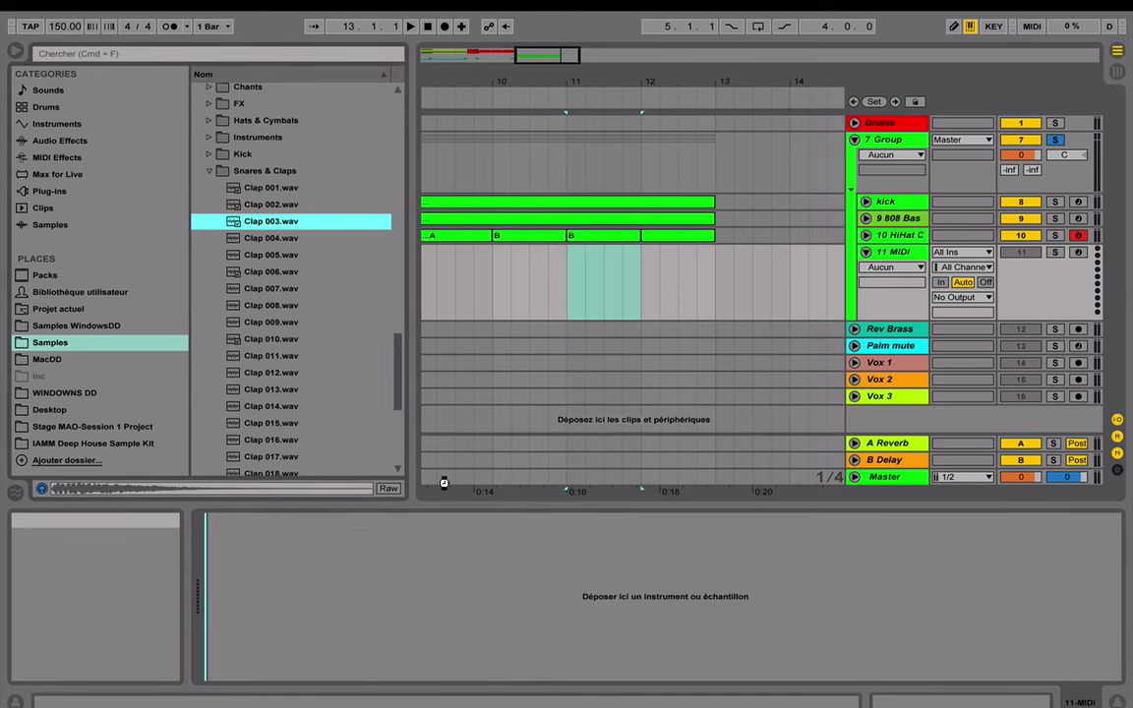
Step: Insert a one-bar MIDI clip at bar 9 on the clap track and open it in an enlarged note editor
drag(519, 83, 624, 84)
drag(526, 272, 593, 266)
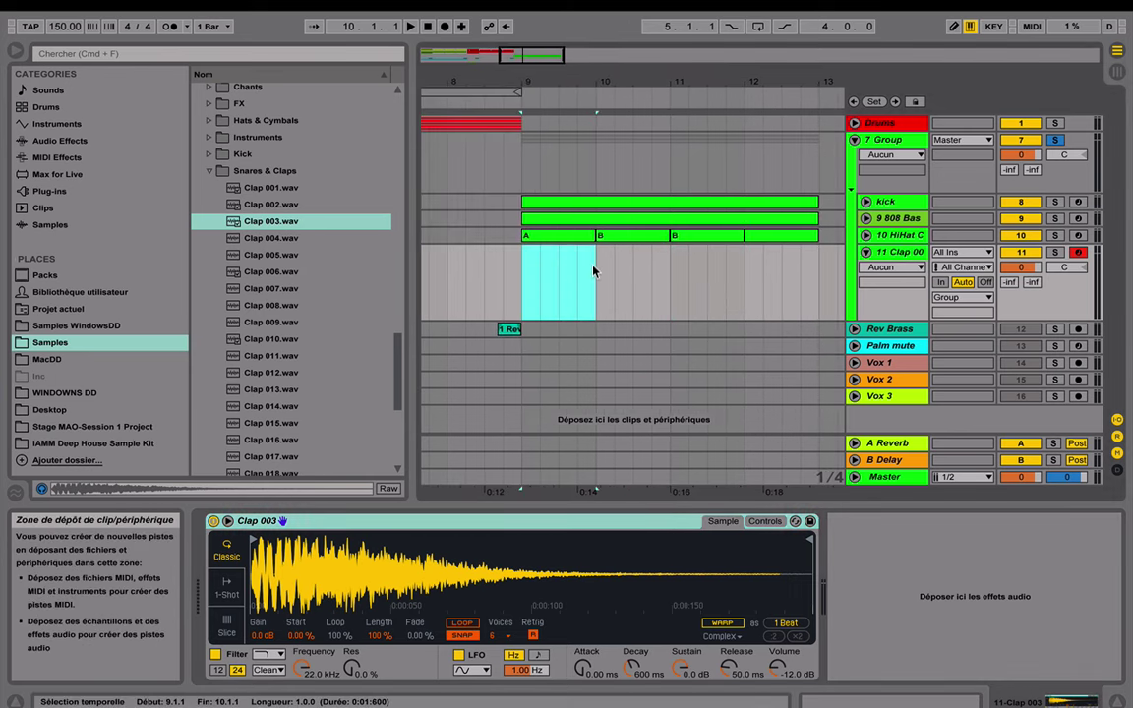
right_click(567, 272)
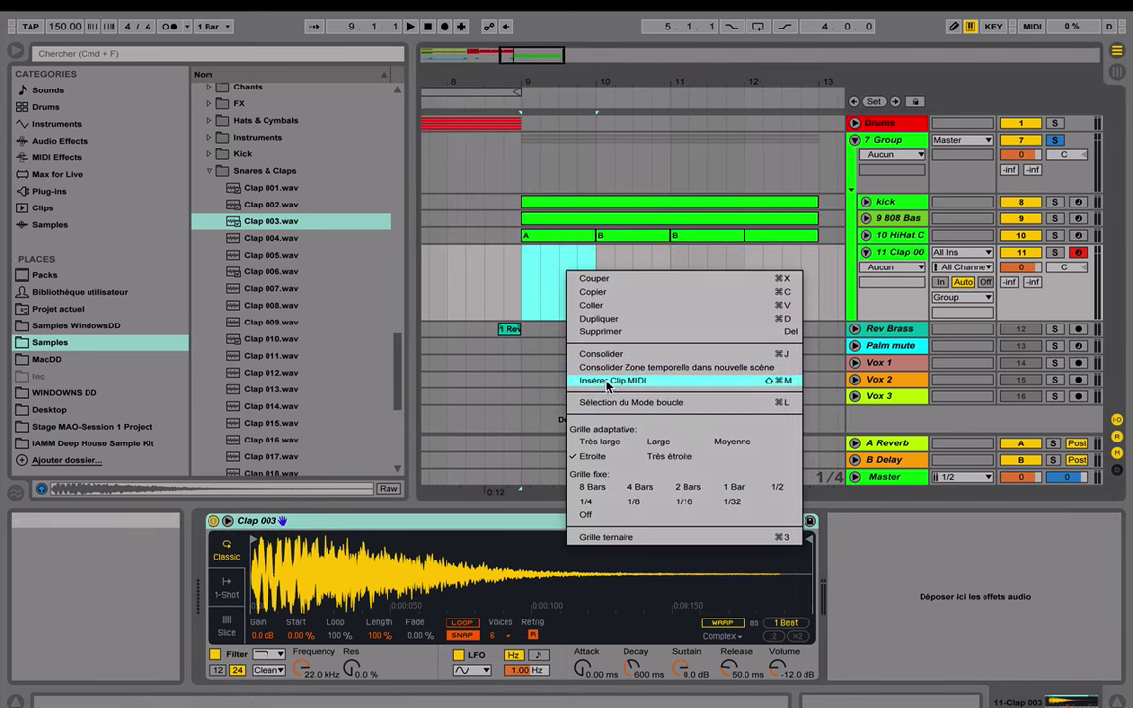
click(607, 381)
double_click(556, 252)
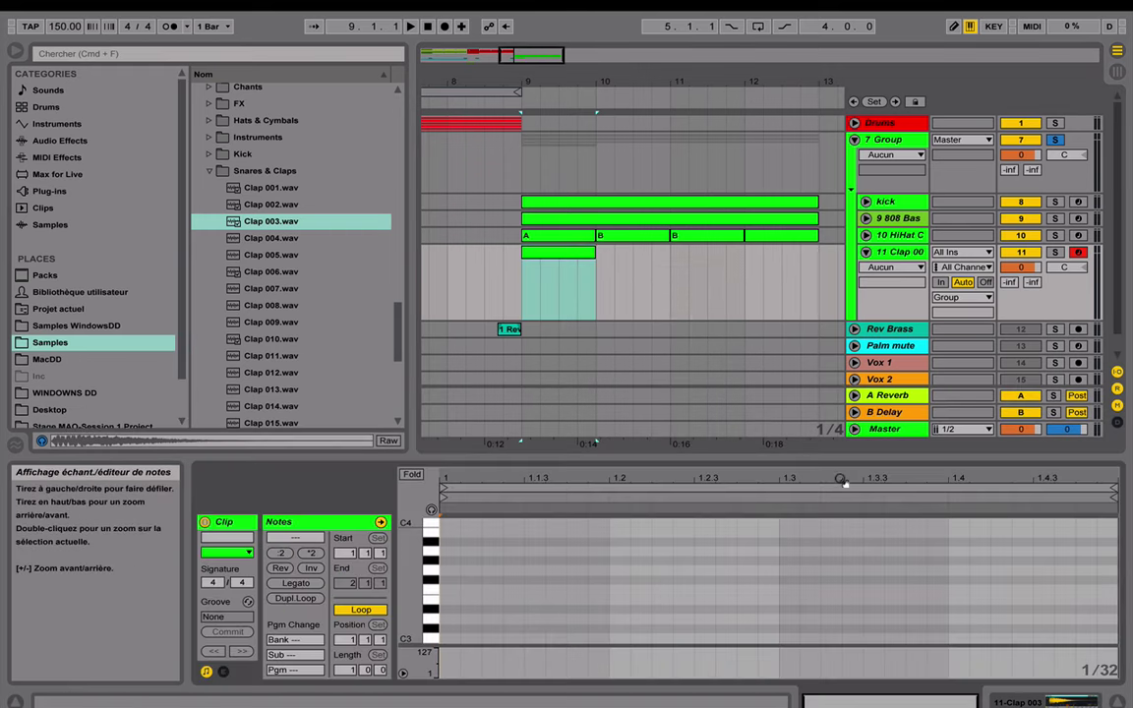
drag(805, 455, 792, 326)
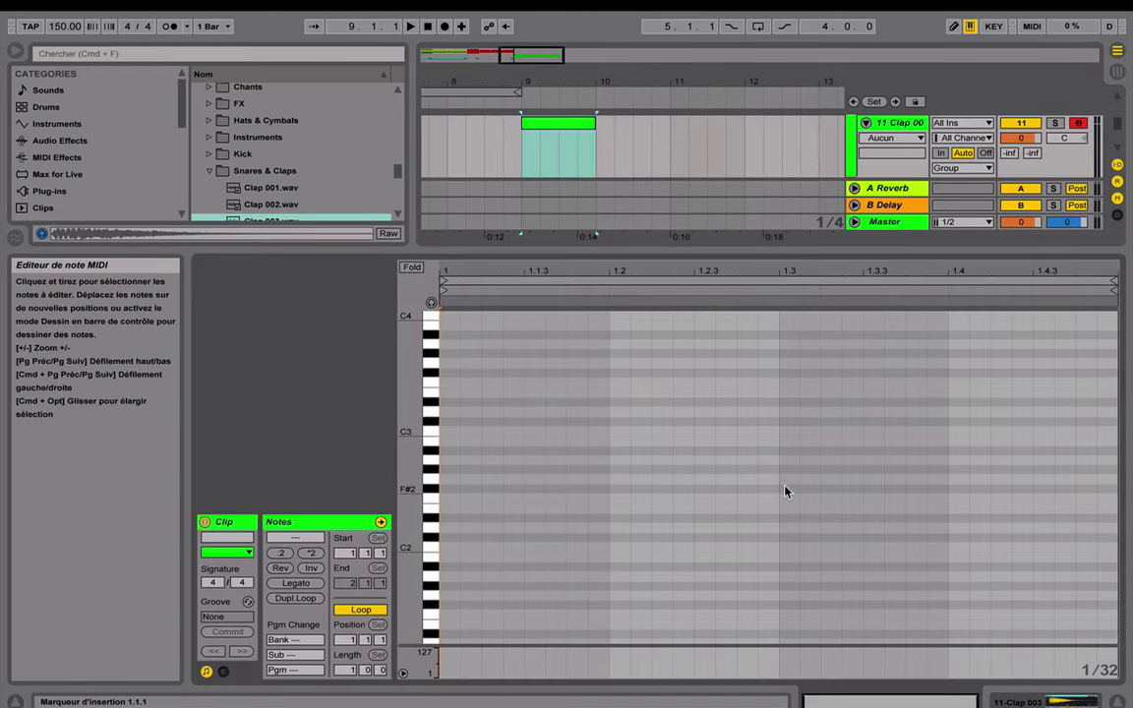
Step: Add a C3 note at beat 1.3 of the clap clip and lengthen it to 1.3.3
double_click(790, 431)
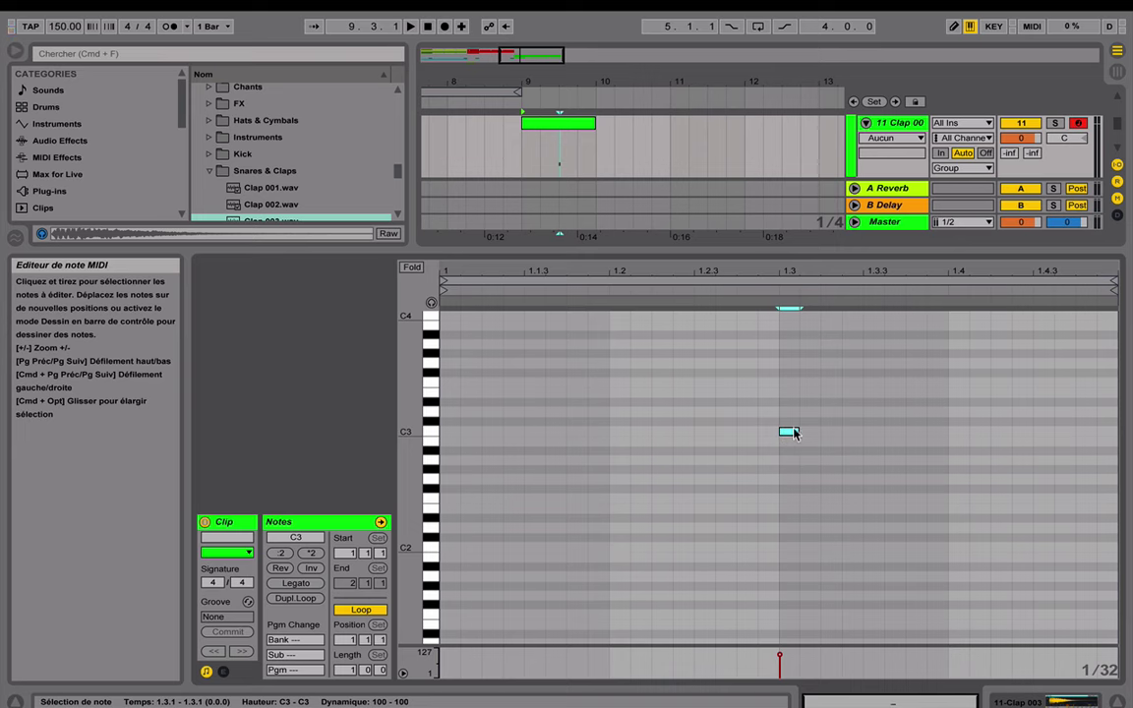
drag(795, 430, 862, 430)
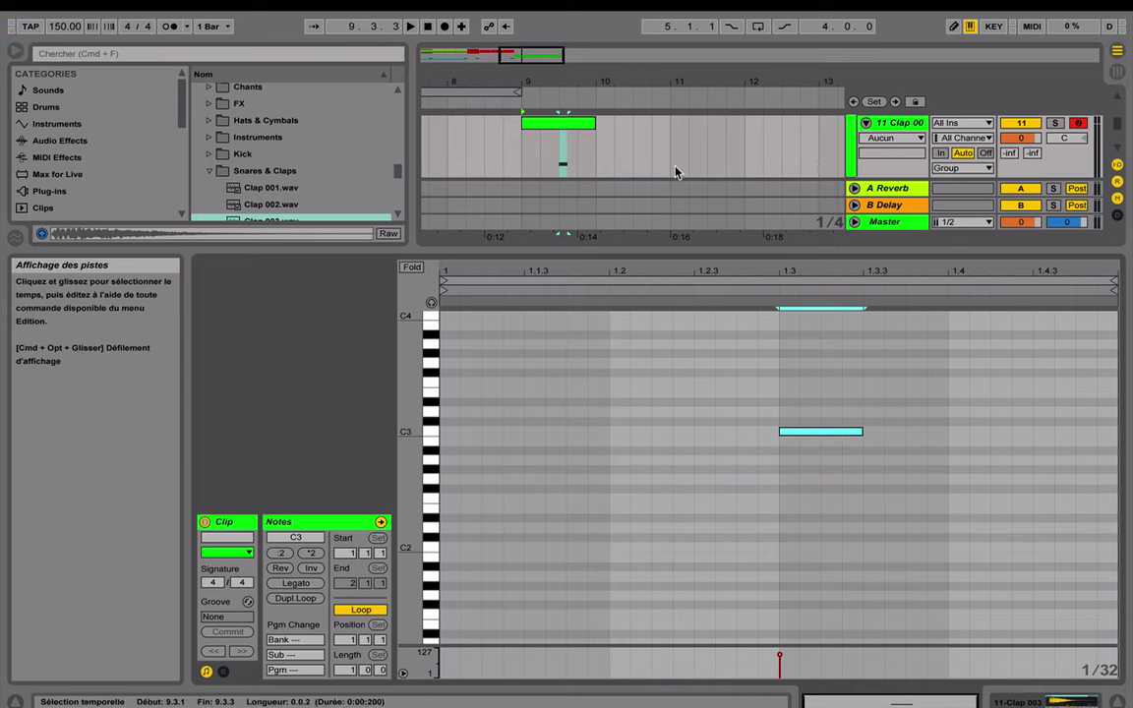
Step: Display the clap track's Simpler, try its Classic playback mode and return it to 1-Shot
click(885, 124)
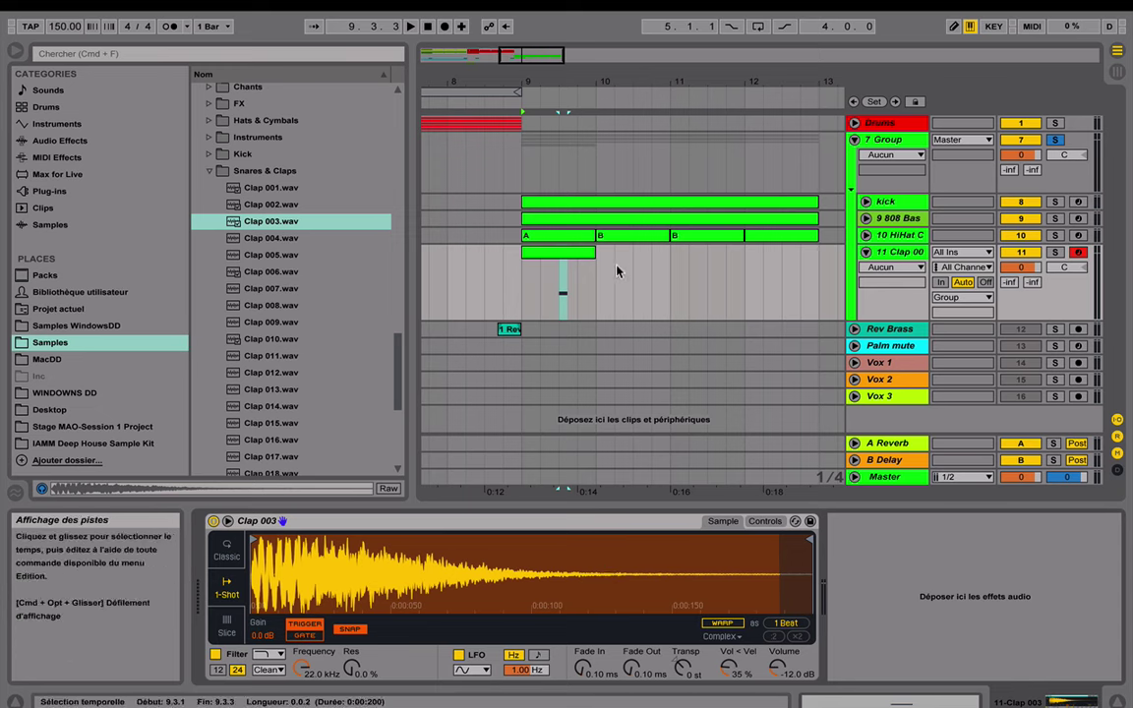
click(227, 554)
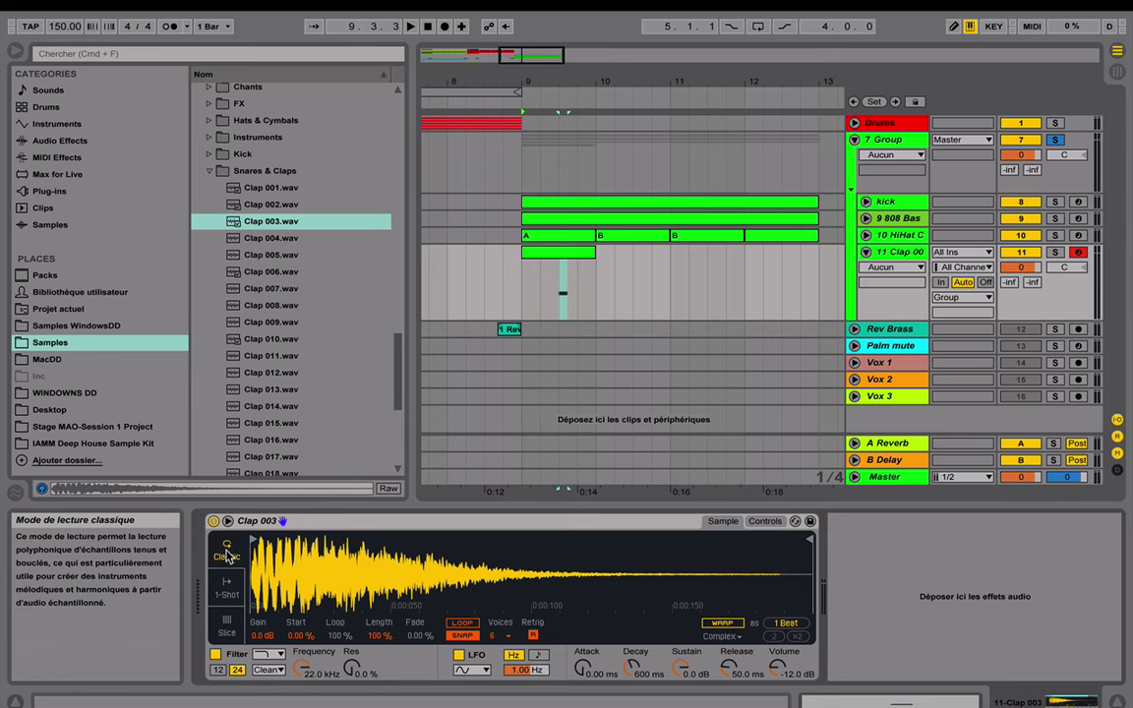
click(226, 588)
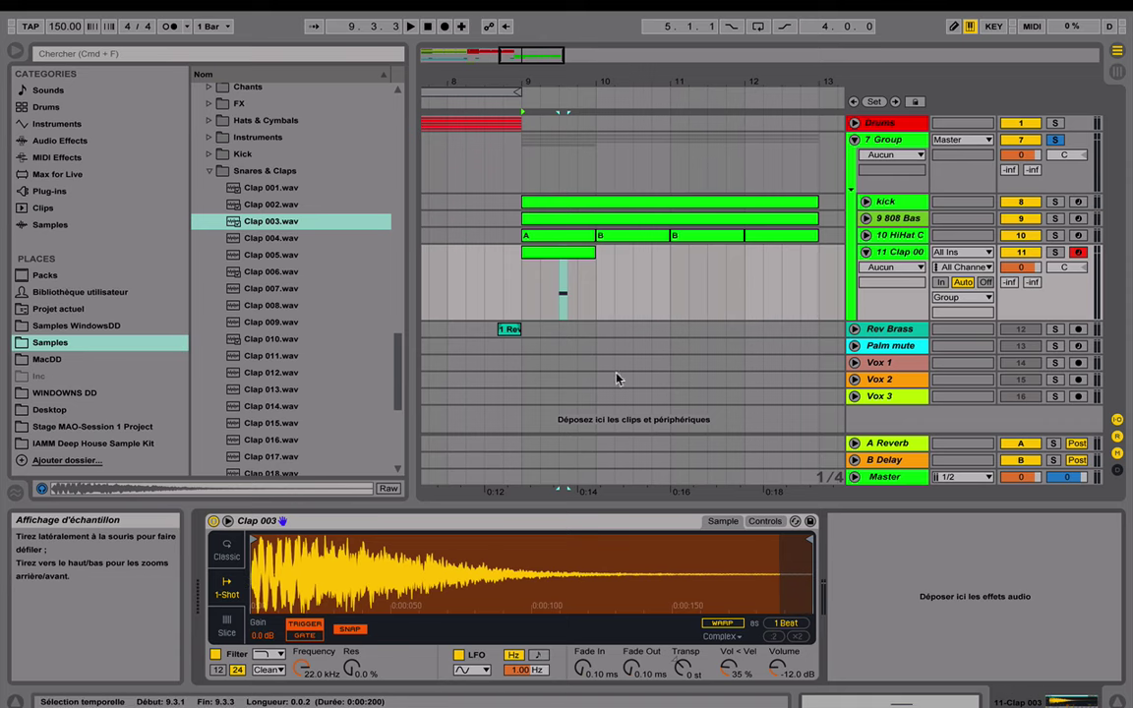
Step: Layer the clap with an A#2 note starting slightly before beat 1.3 and a D3 note slightly after it, both off the grid
double_click(581, 253)
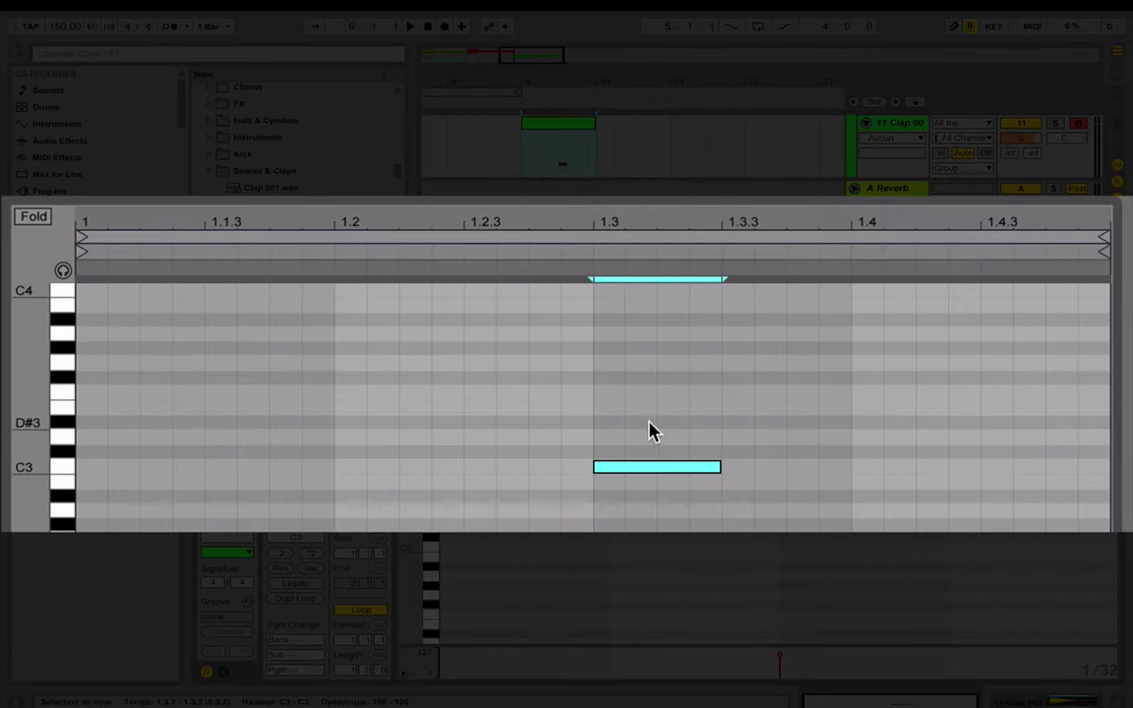
double_click(617, 441)
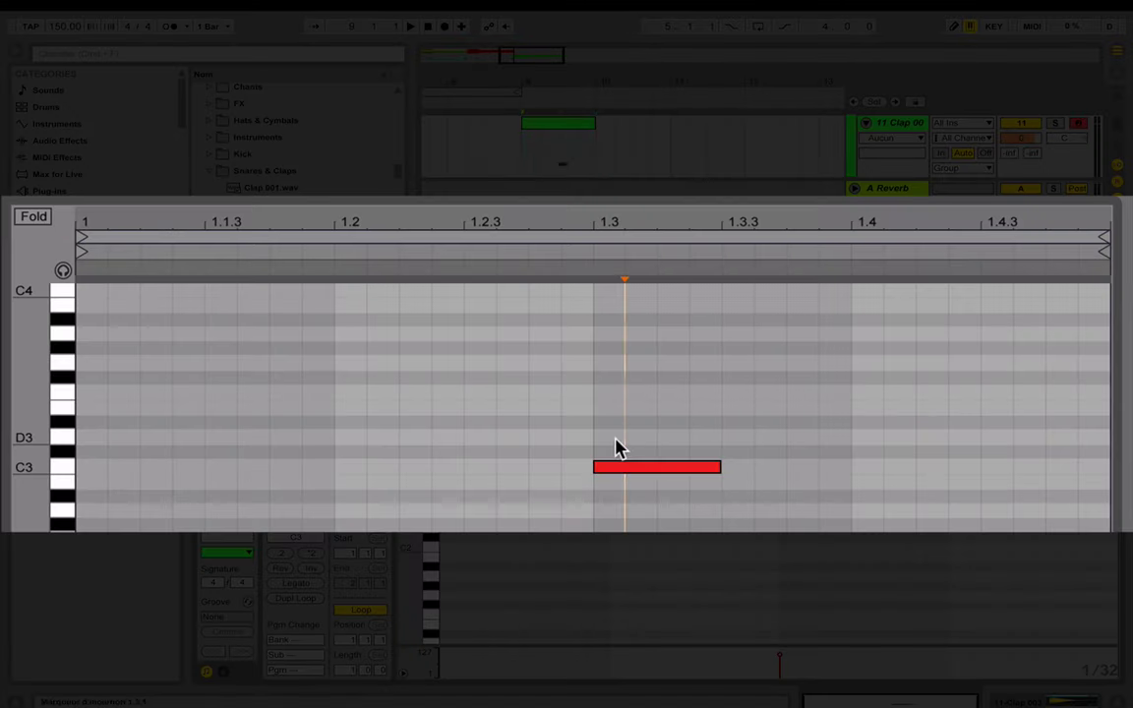
drag(623, 436, 644, 455)
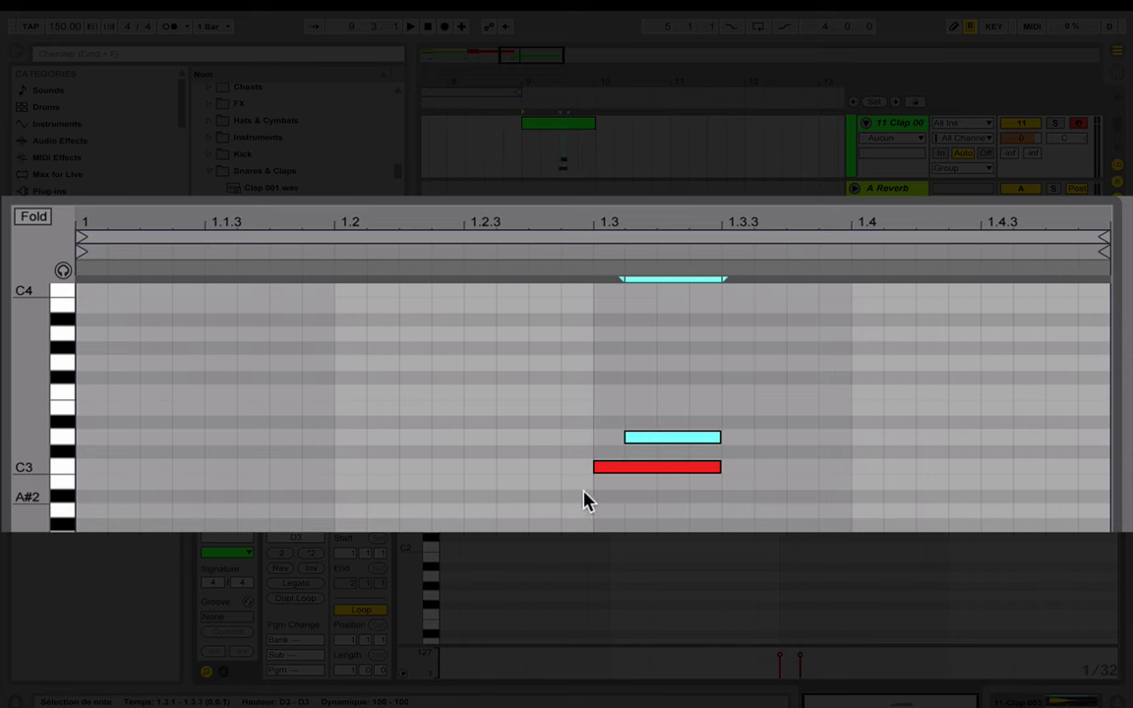
double_click(578, 497)
drag(590, 496, 650, 502)
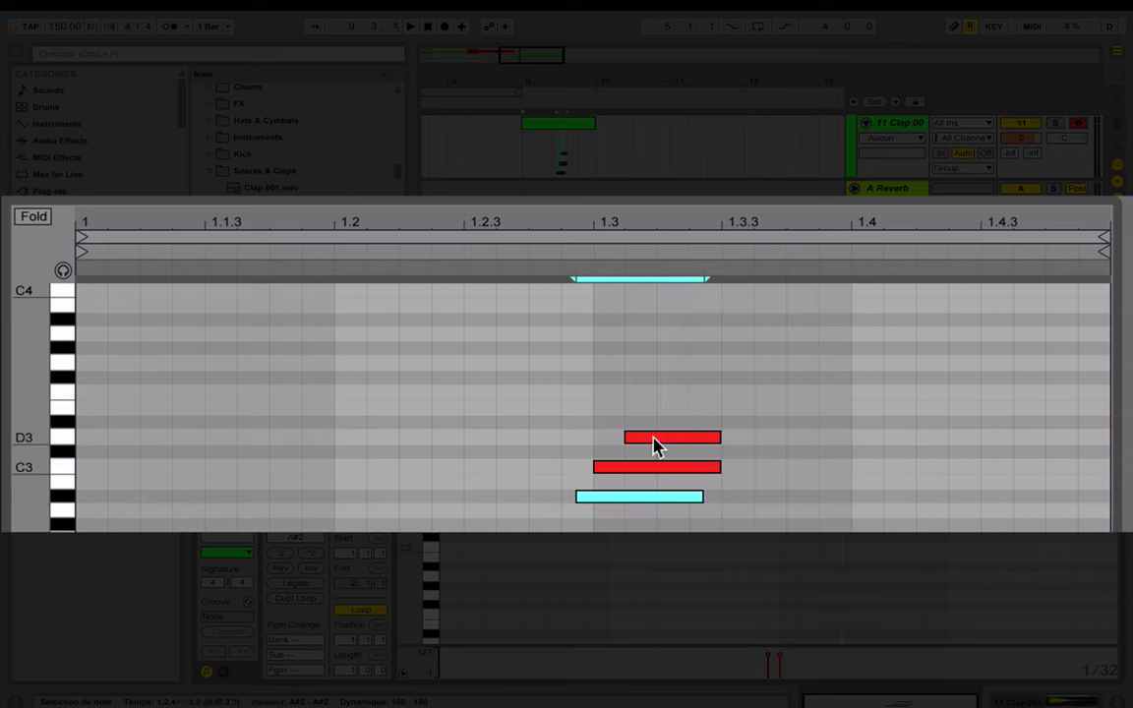
mouse_move(652, 447)
mouse_down()
mouse_move(627, 453)
mouse_move(634, 444)
mouse_up()
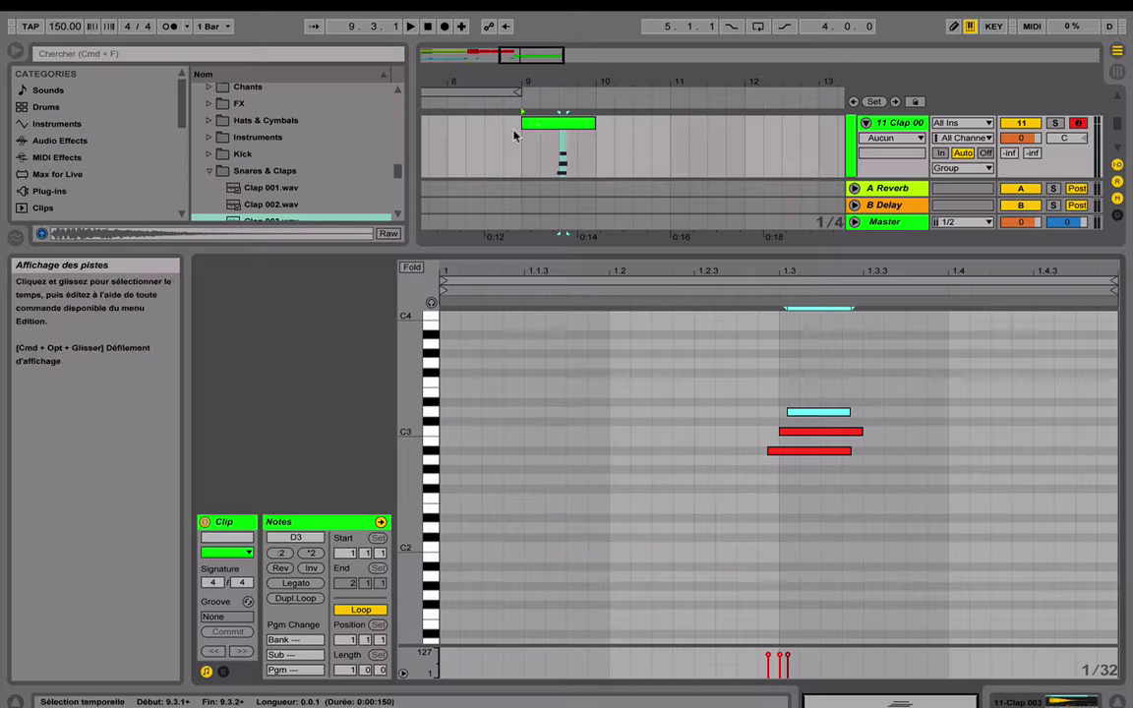
Step: Duplicate the layered clap clip into bars 10 and 11 and reduce the note editor's height
right_click(543, 128)
click(578, 176)
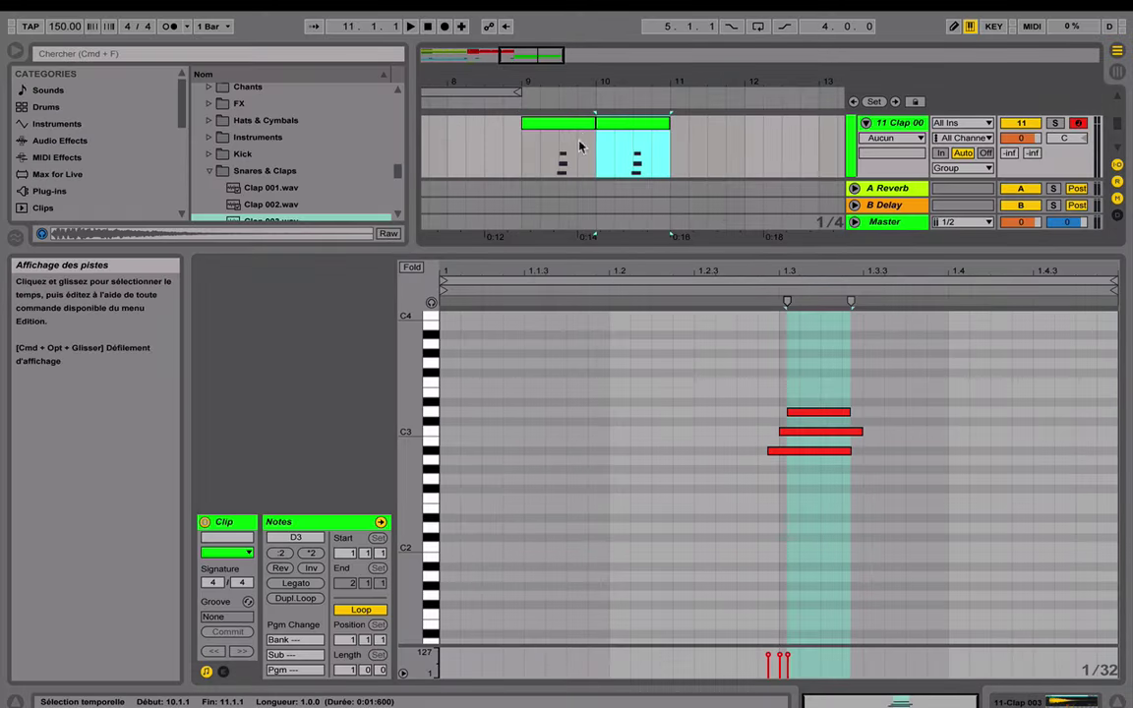
right_click(645, 127)
click(672, 173)
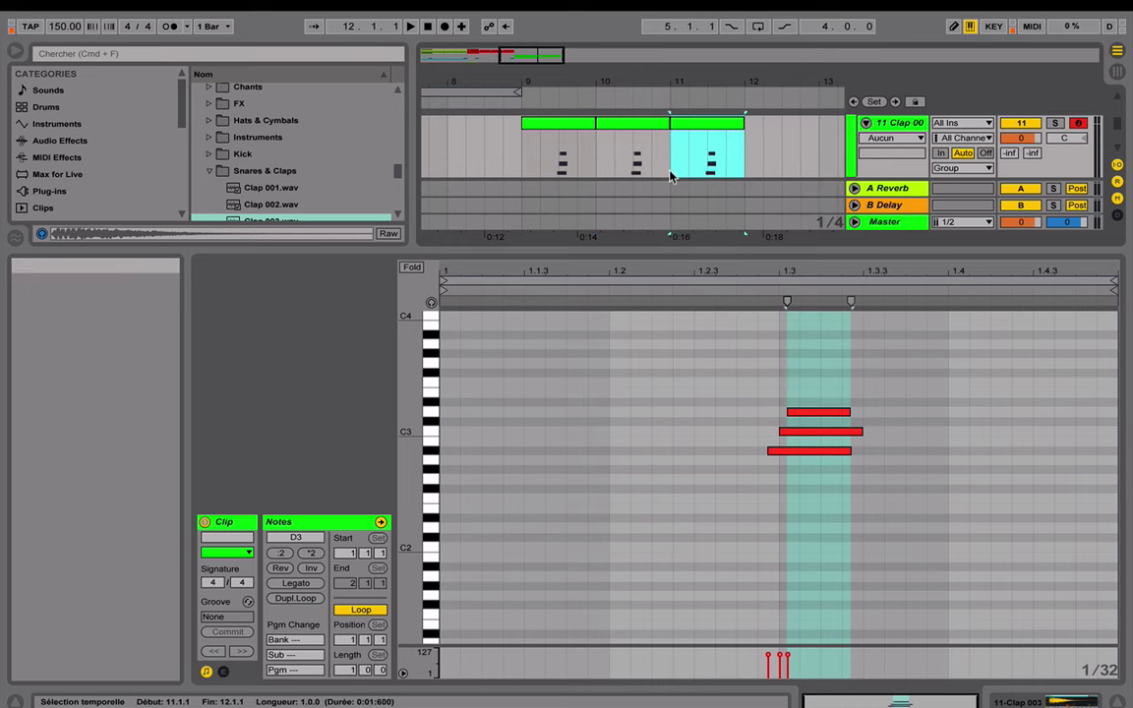
drag(685, 252, 679, 506)
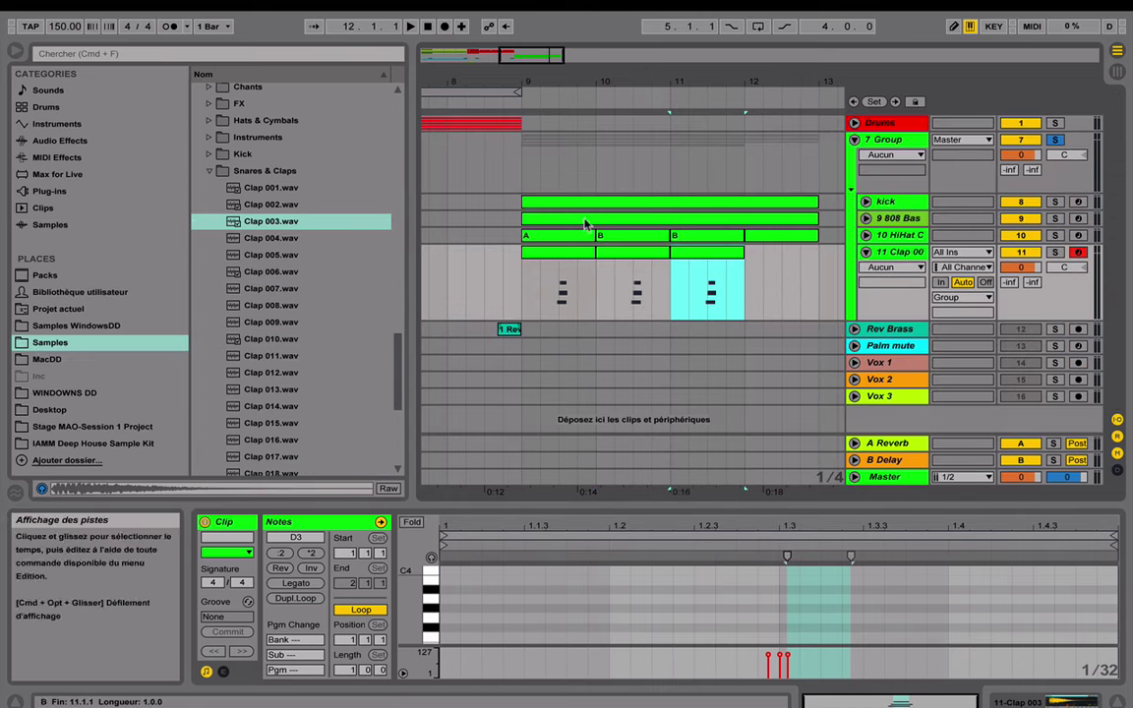
Step: Solo the clap track, loop the four bars of the kick clip from bar 9 and play the loop
click(522, 102)
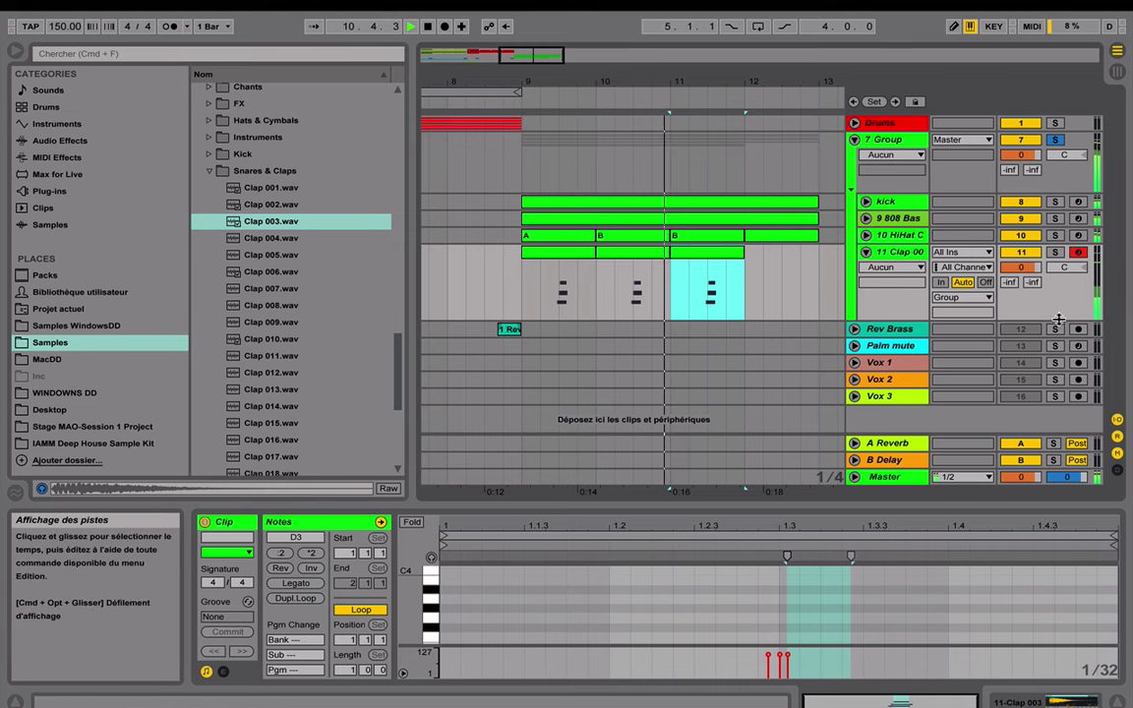
click(1055, 251)
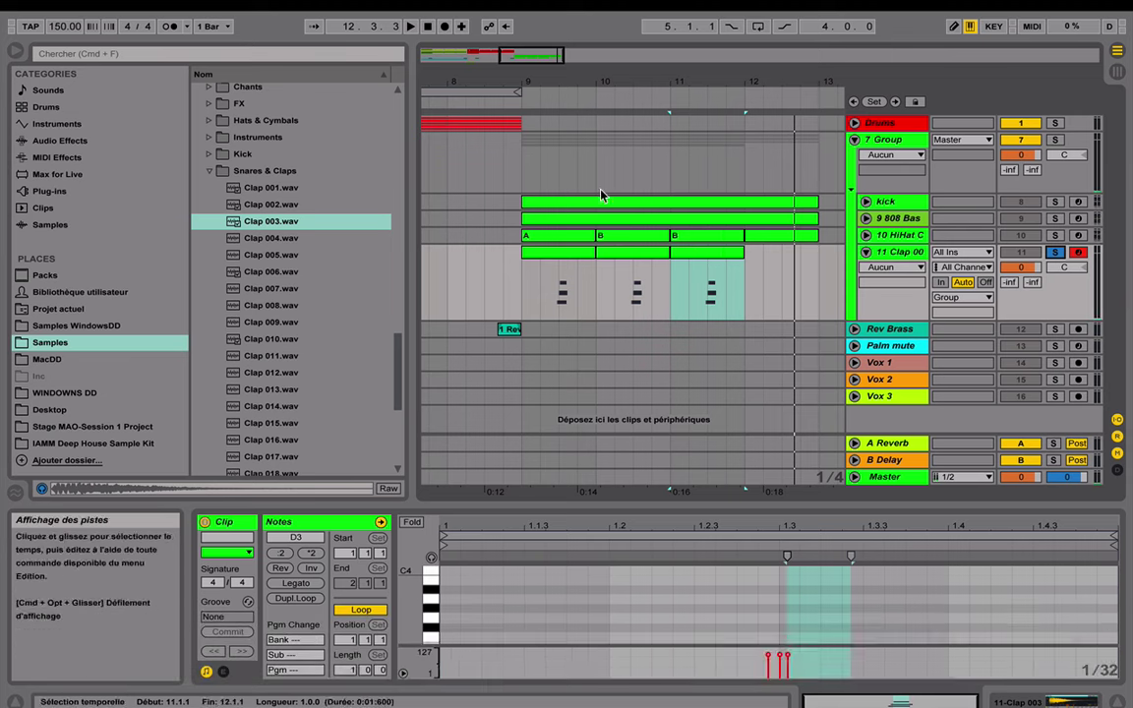
click(621, 204)
key(super+l)
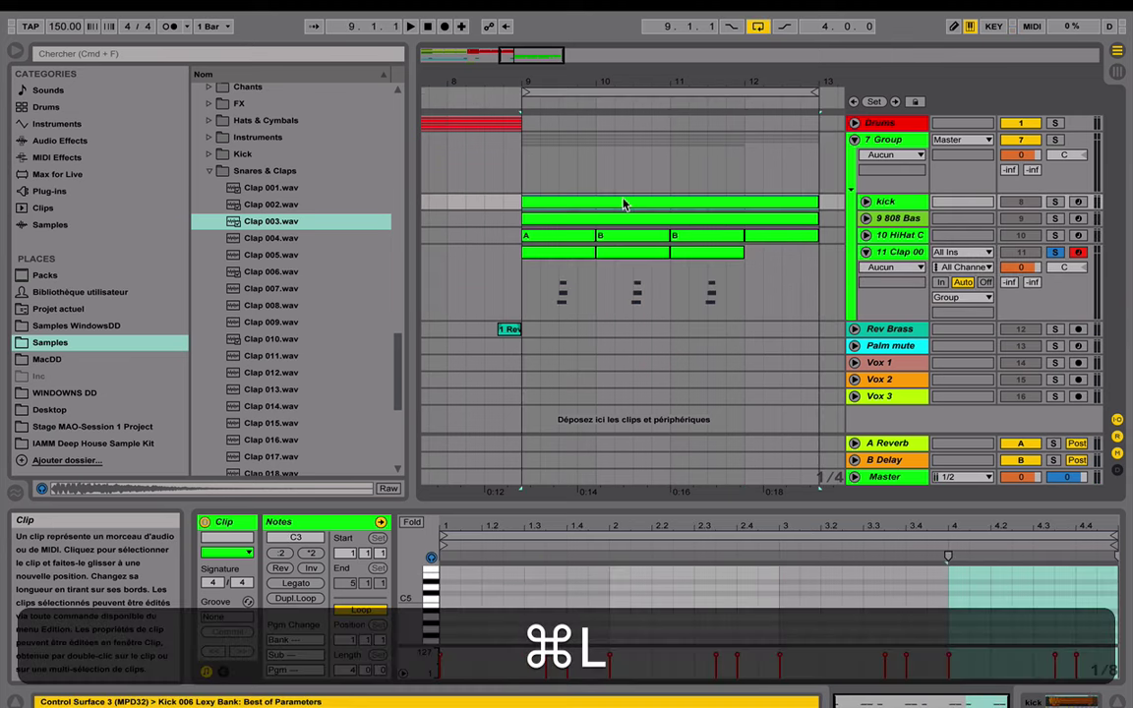
key(space)
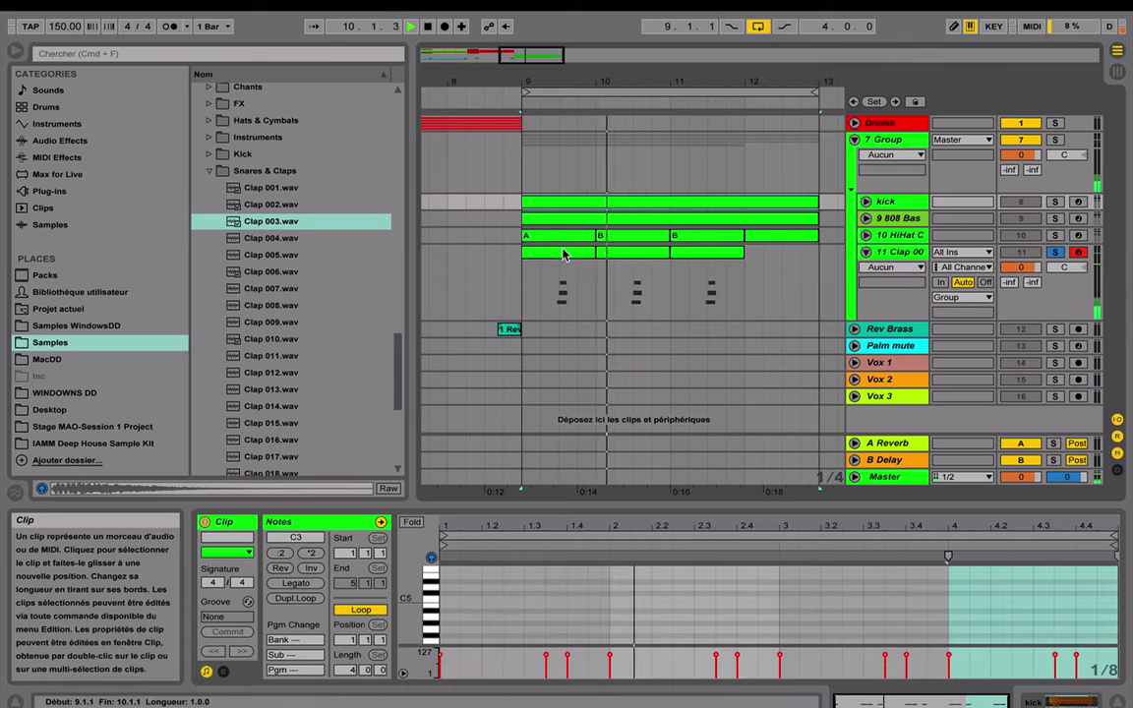
Step: Tighten the layered clap in the bar 9 clip by moving the A#2 and D3 notes closer to the C3 note's start
click(564, 255)
drag(711, 505, 712, 218)
click(548, 466)
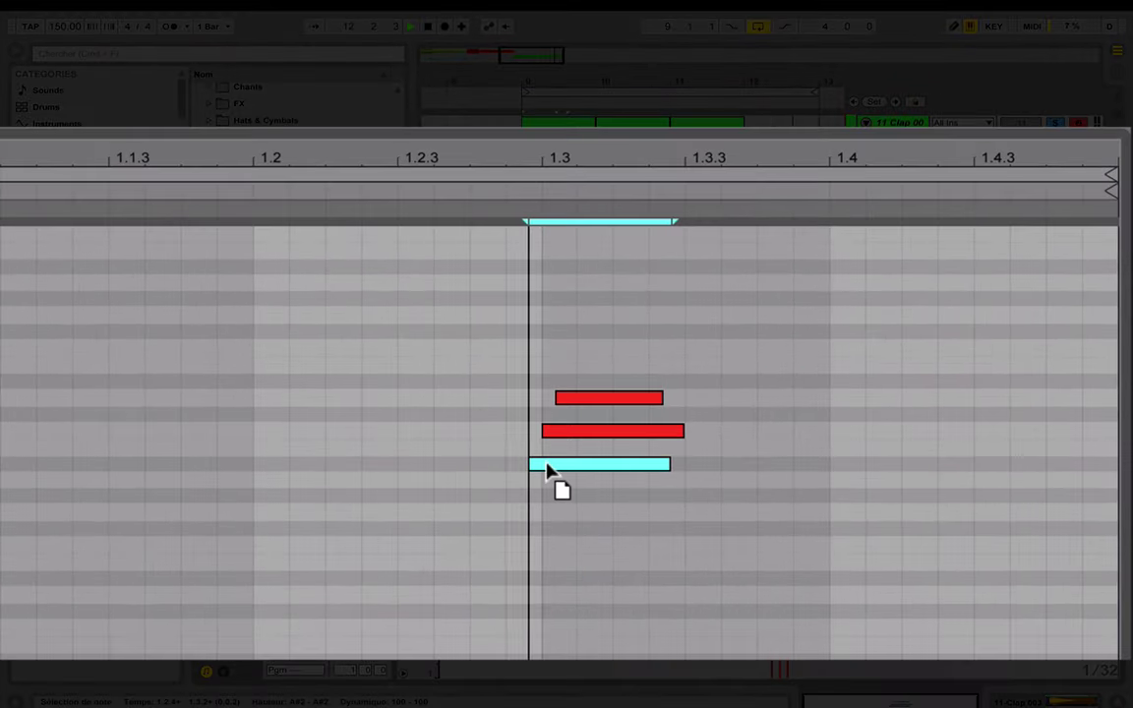
click(568, 402)
drag(566, 398, 561, 398)
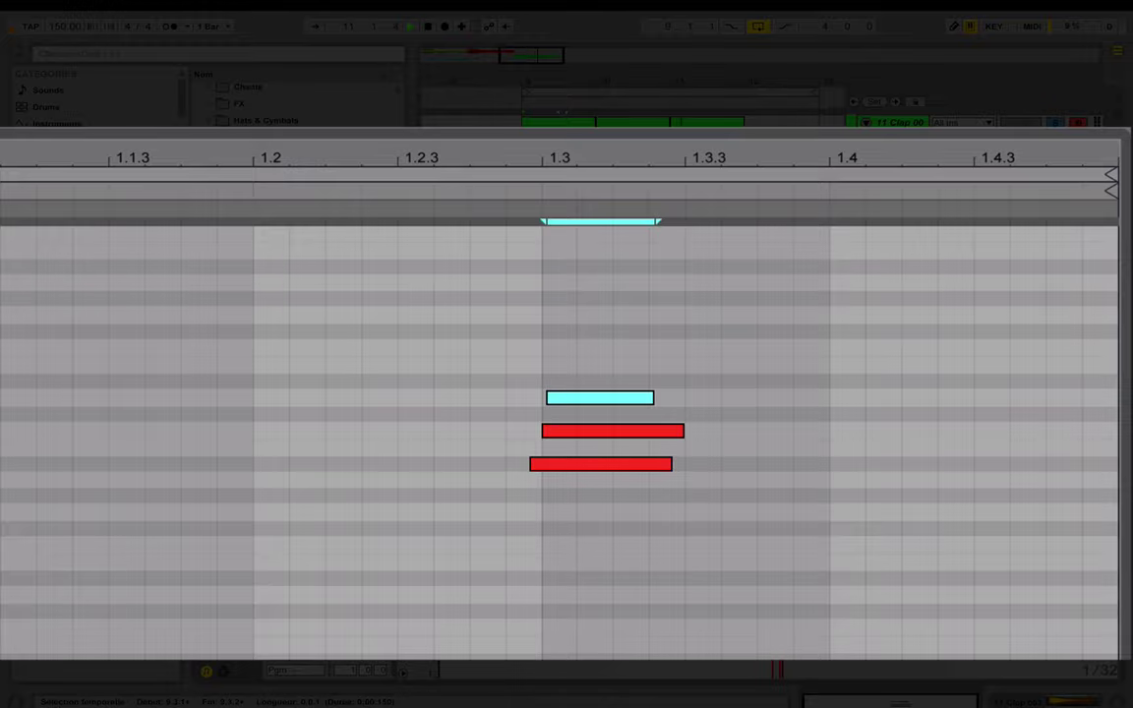
Step: Duplicate the tightened bar 9 clap clip over bars 10 and 11, shrink the note editor and stop playback
right_click(571, 125)
click(601, 174)
right_click(624, 128)
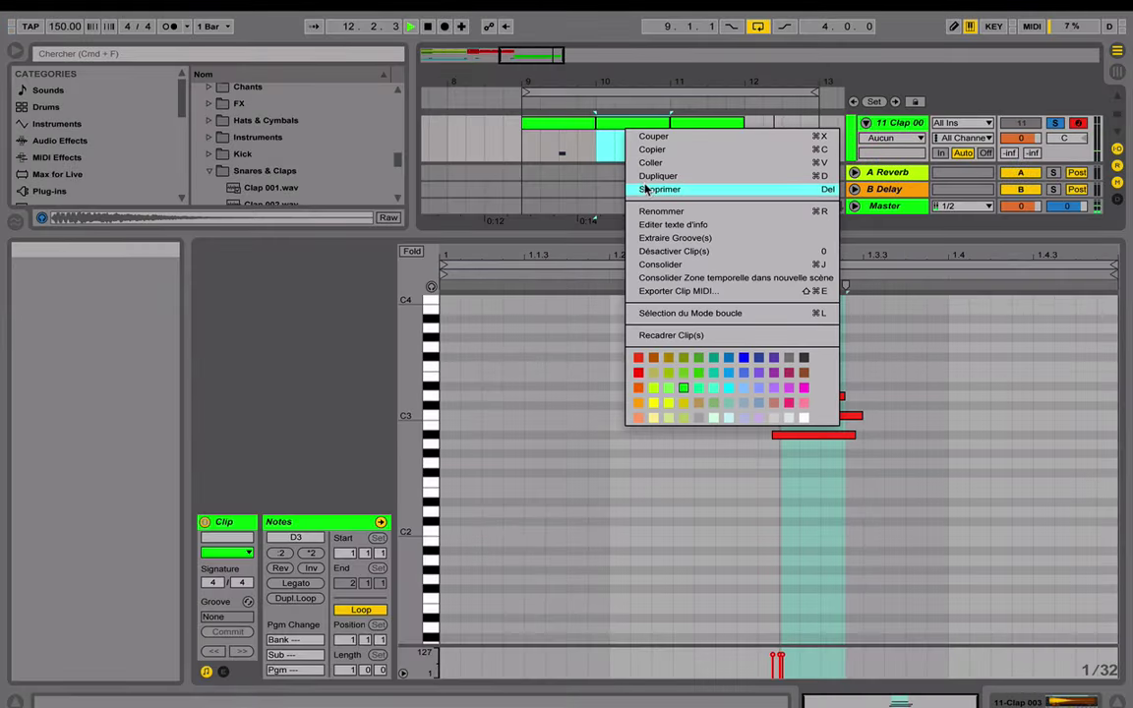
click(649, 176)
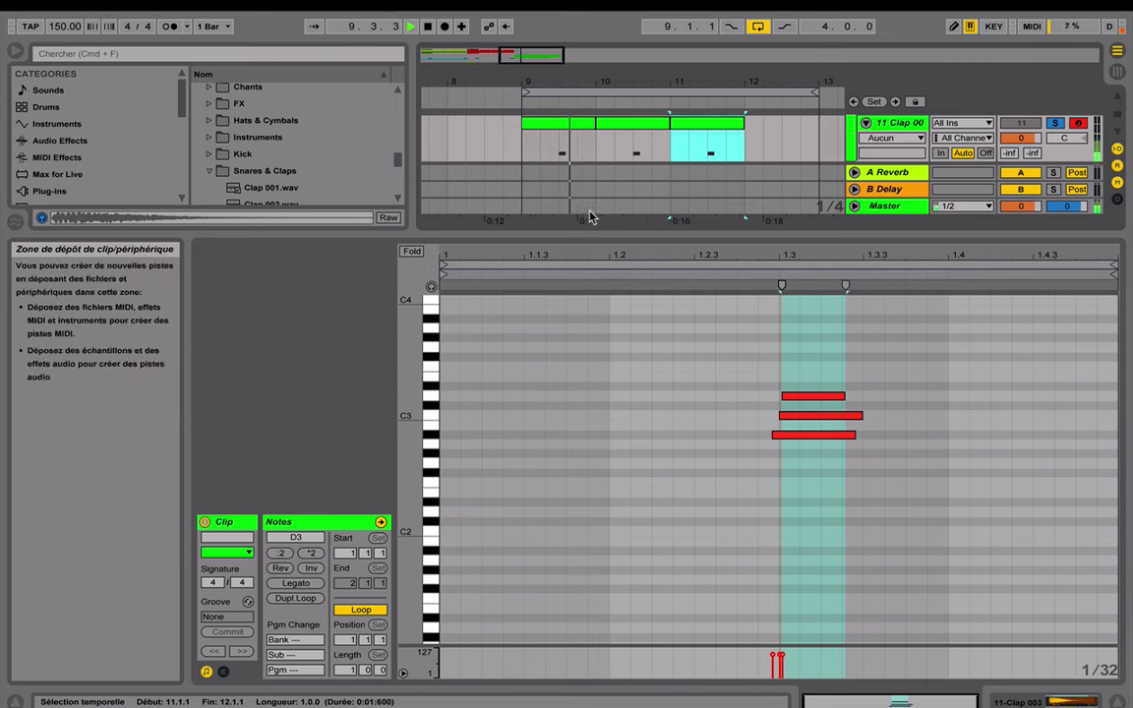
drag(655, 234, 657, 514)
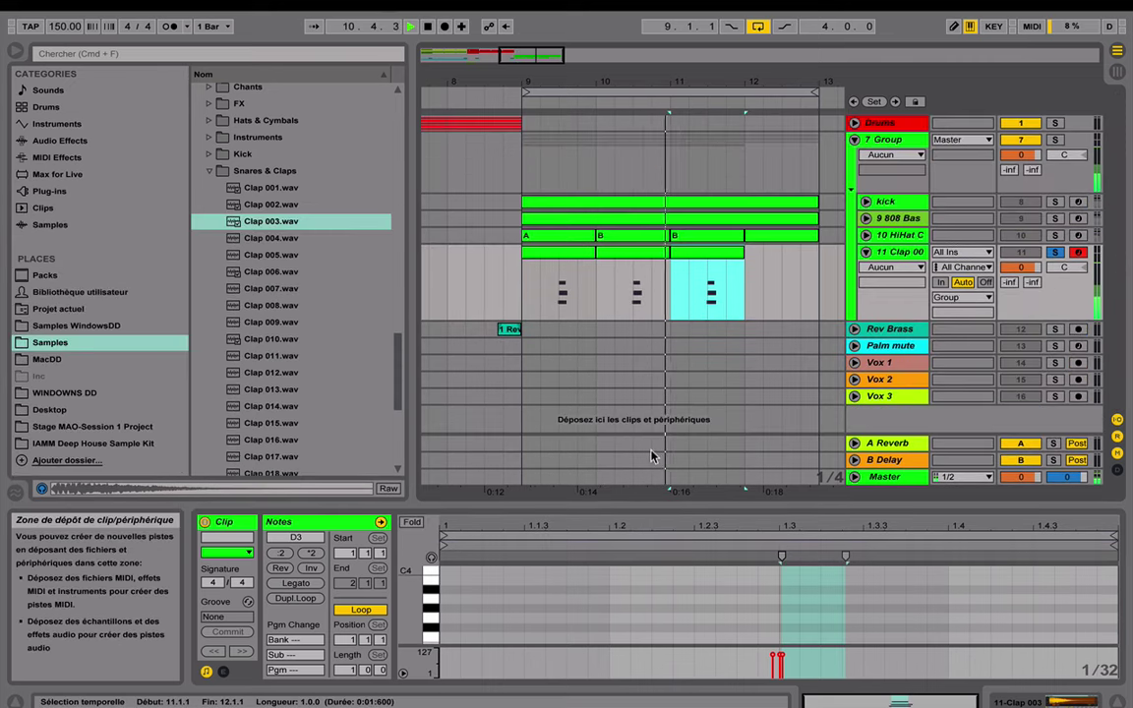
key(space)
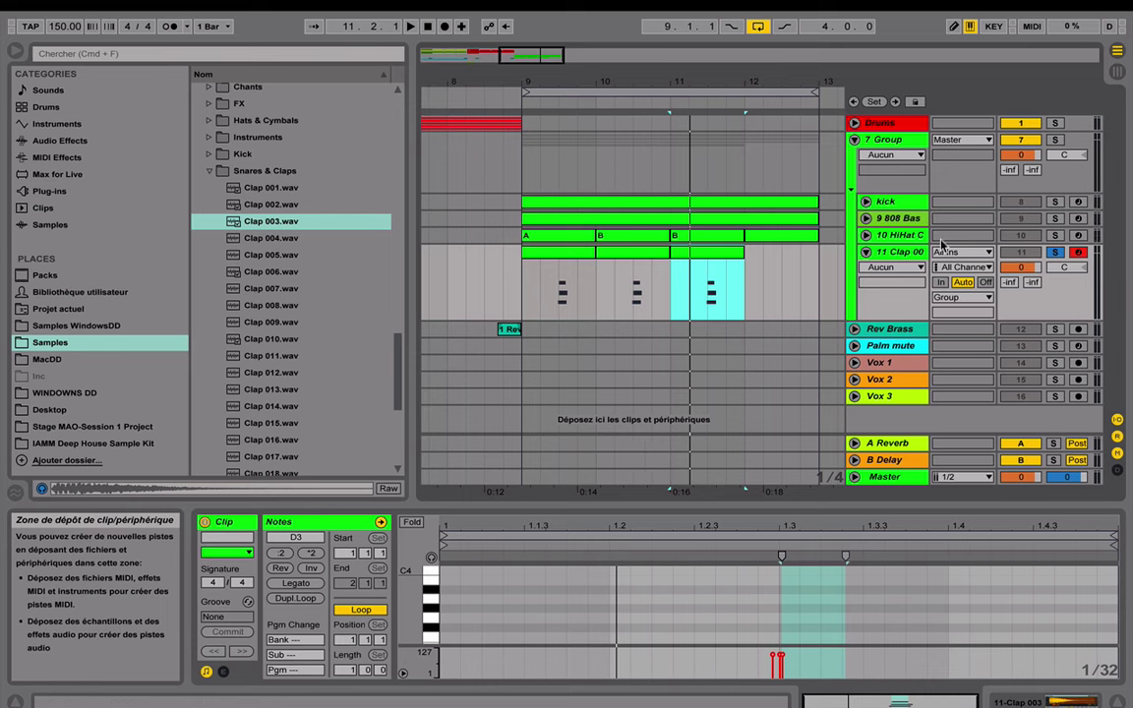
Step: Fold the clap track, unfold the Drums group and fold all the tracks inside it
click(866, 252)
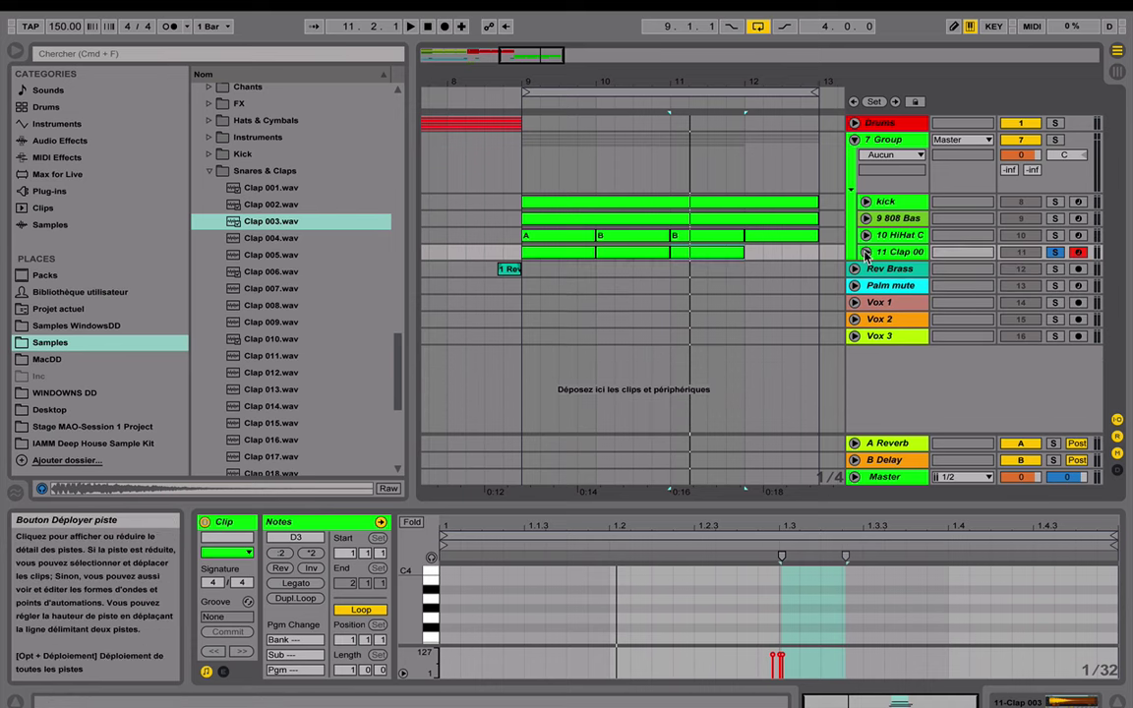
click(854, 123)
click(867, 186)
click(865, 202)
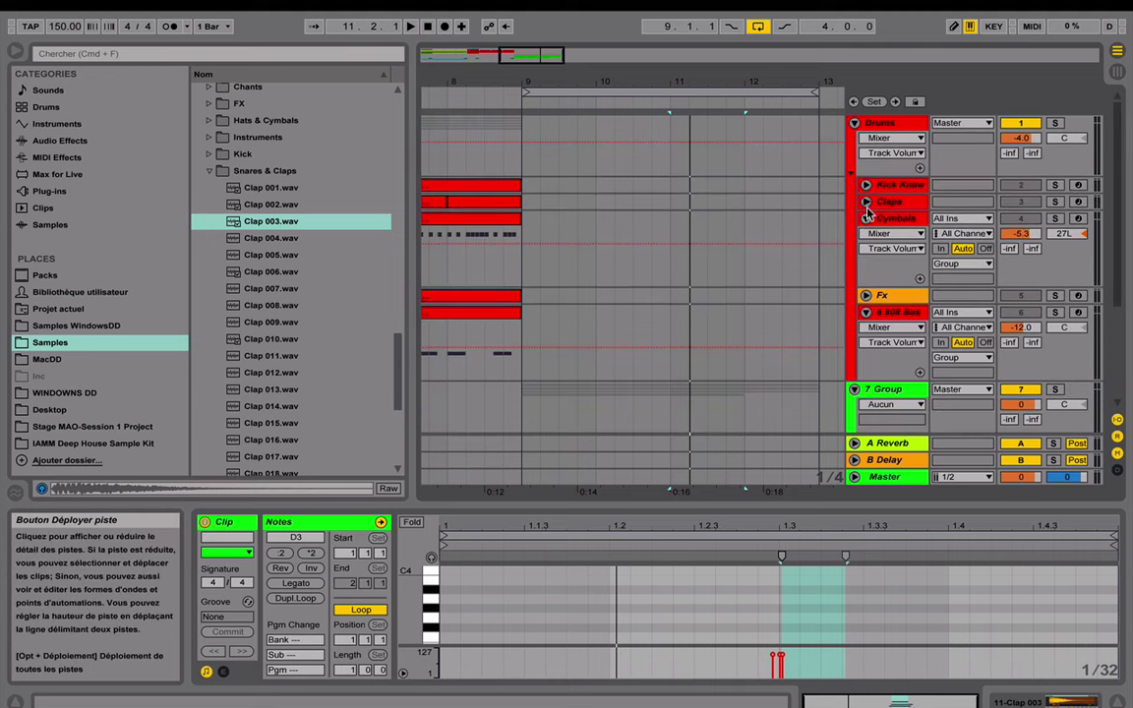
click(866, 218)
click(866, 253)
click(867, 236)
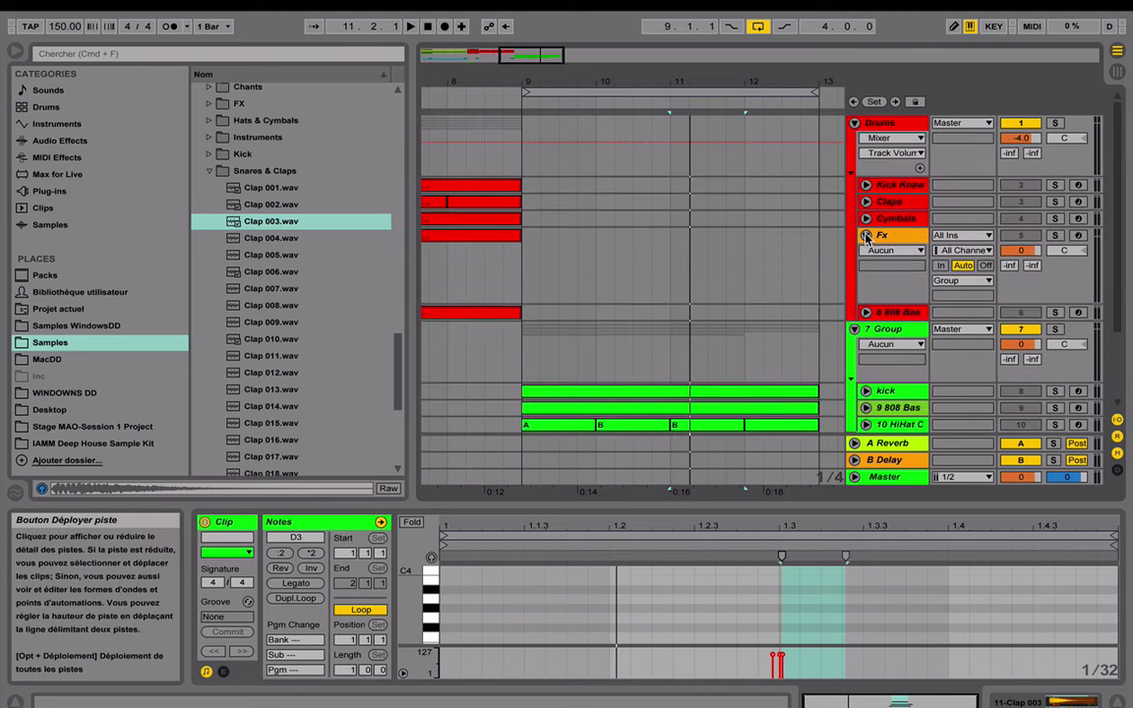
click(867, 236)
scroll(843, 274, down, 2)
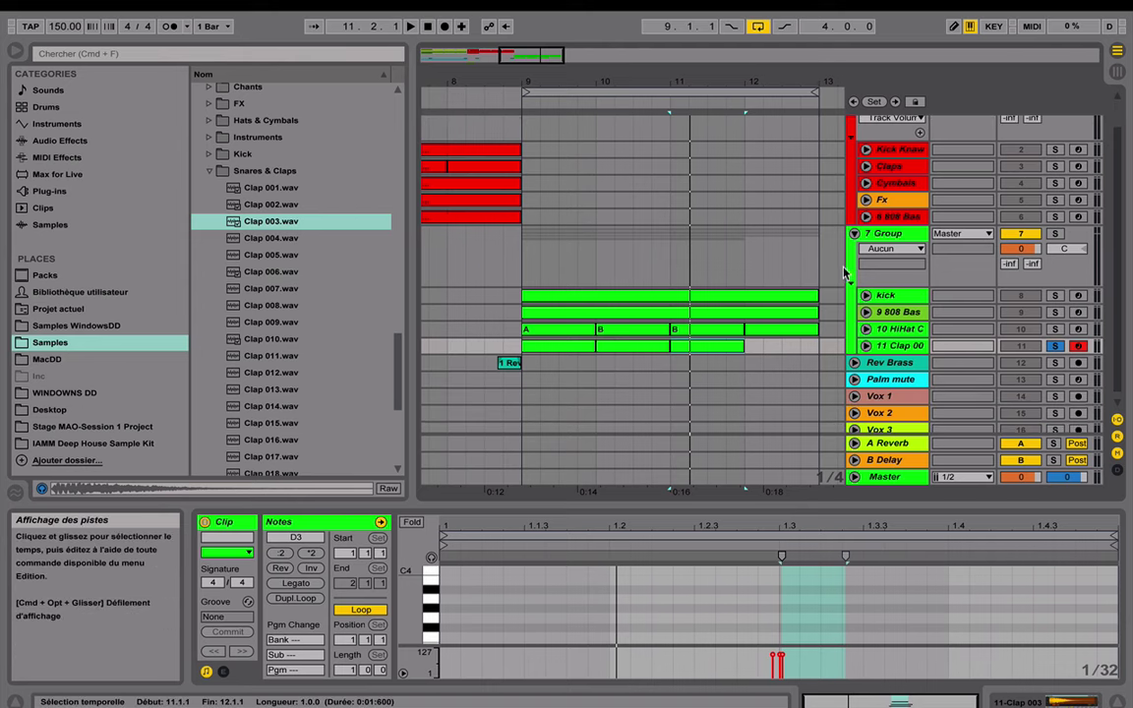
Step: Duplicate the bar 11 clap clip into bar 12 and insert a new MIDI track below the clap track
right_click(710, 349)
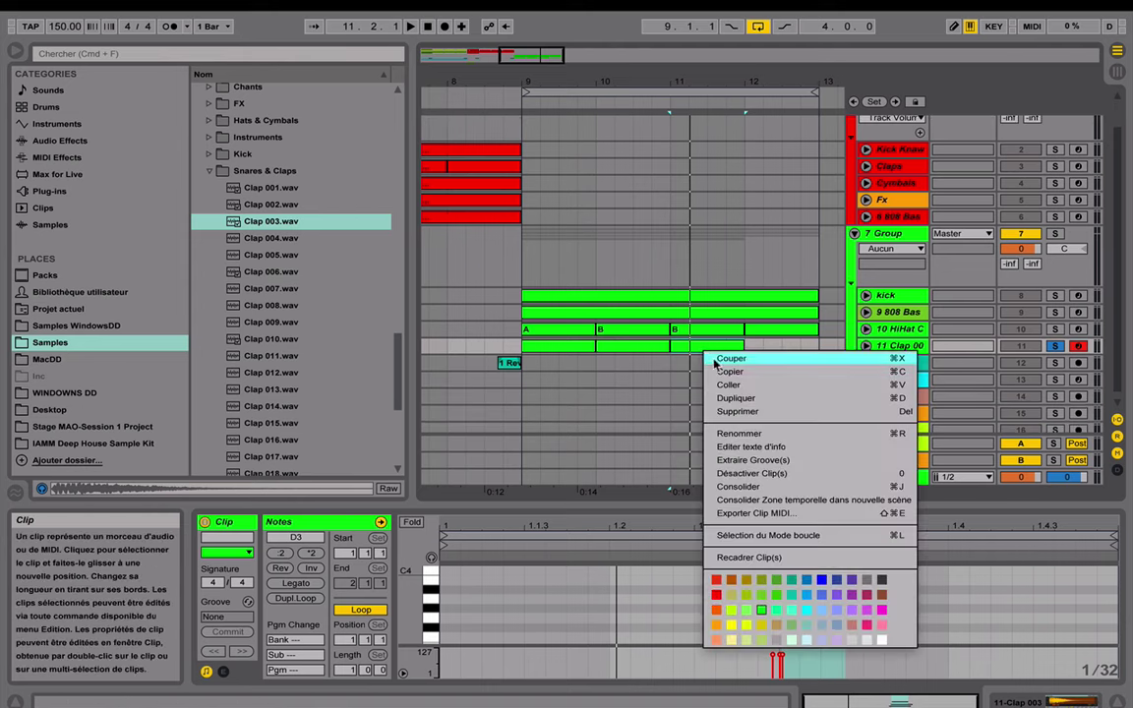
click(743, 397)
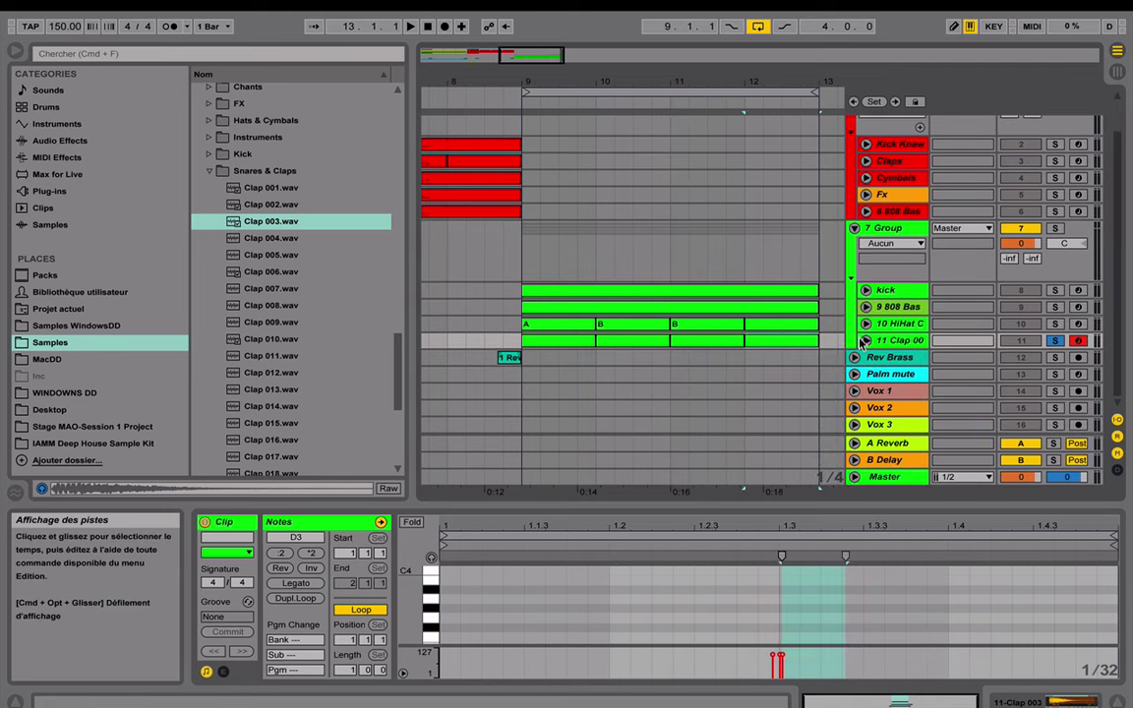
right_click(886, 341)
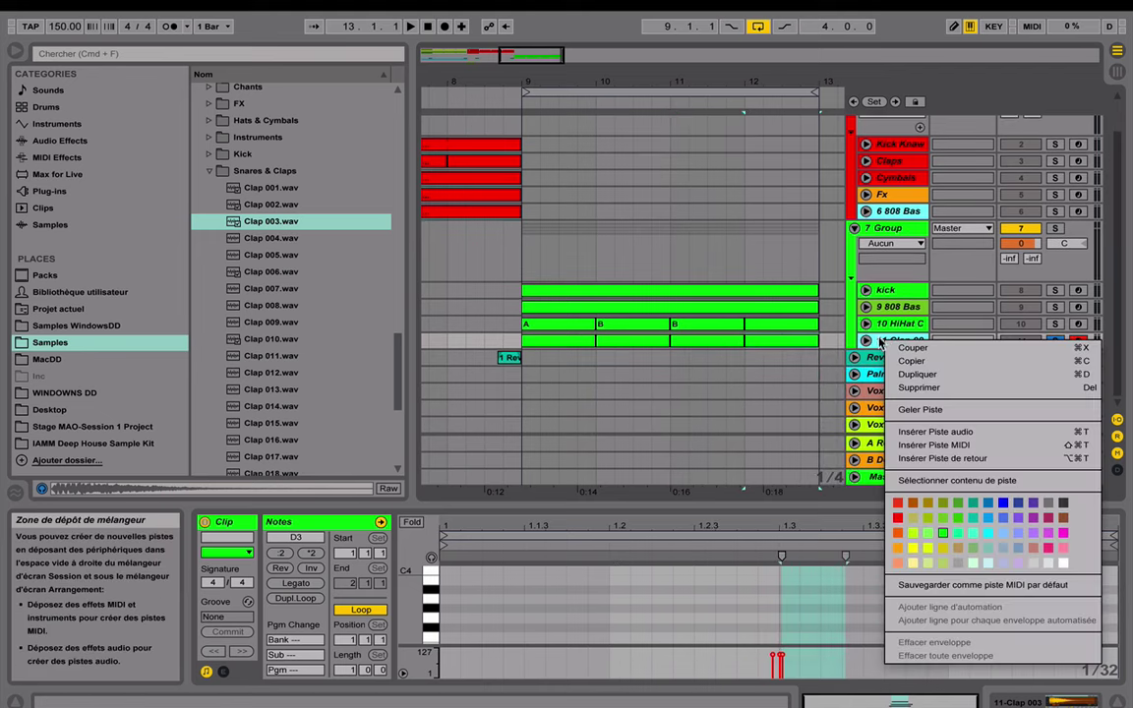
click(924, 446)
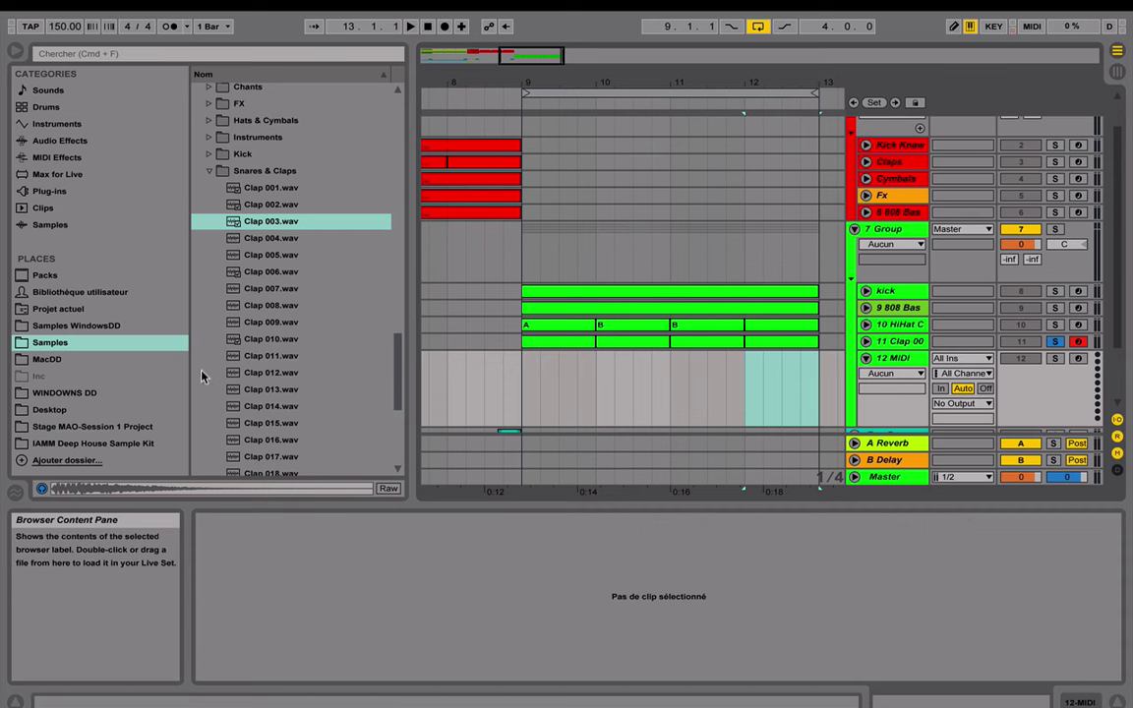
Step: Close the Snares & Claps folder, open Hats & Cymbals and audition Crash 001.wav and Triangle 001.wav
click(210, 173)
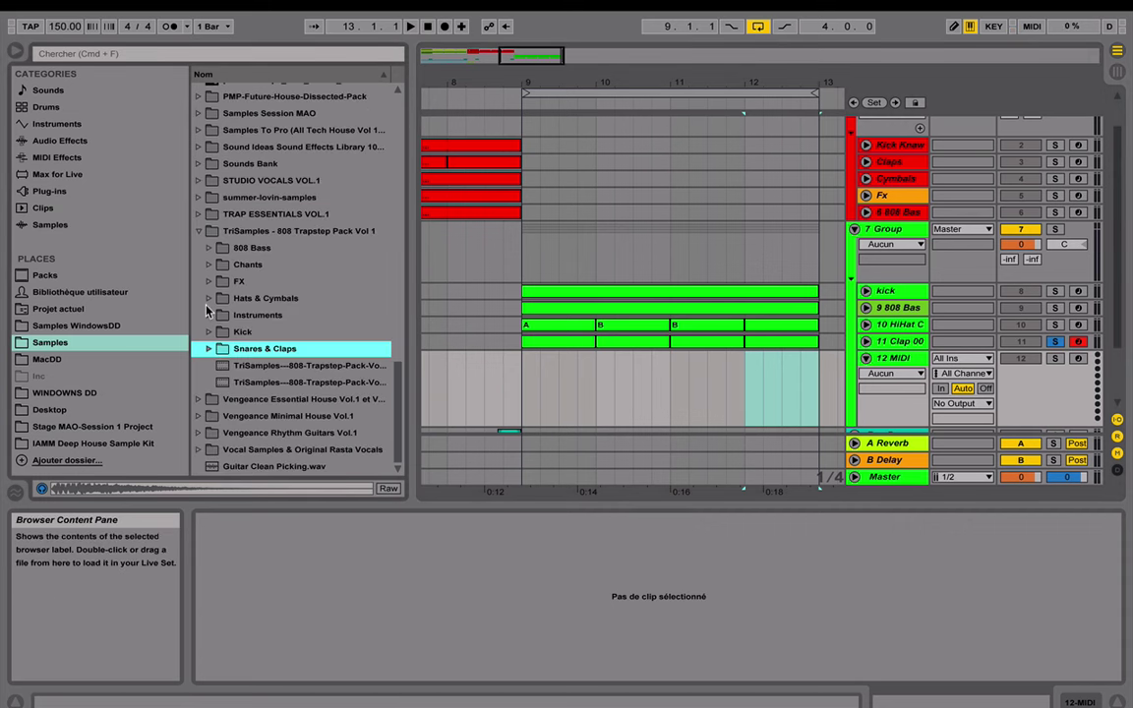
click(208, 298)
click(257, 317)
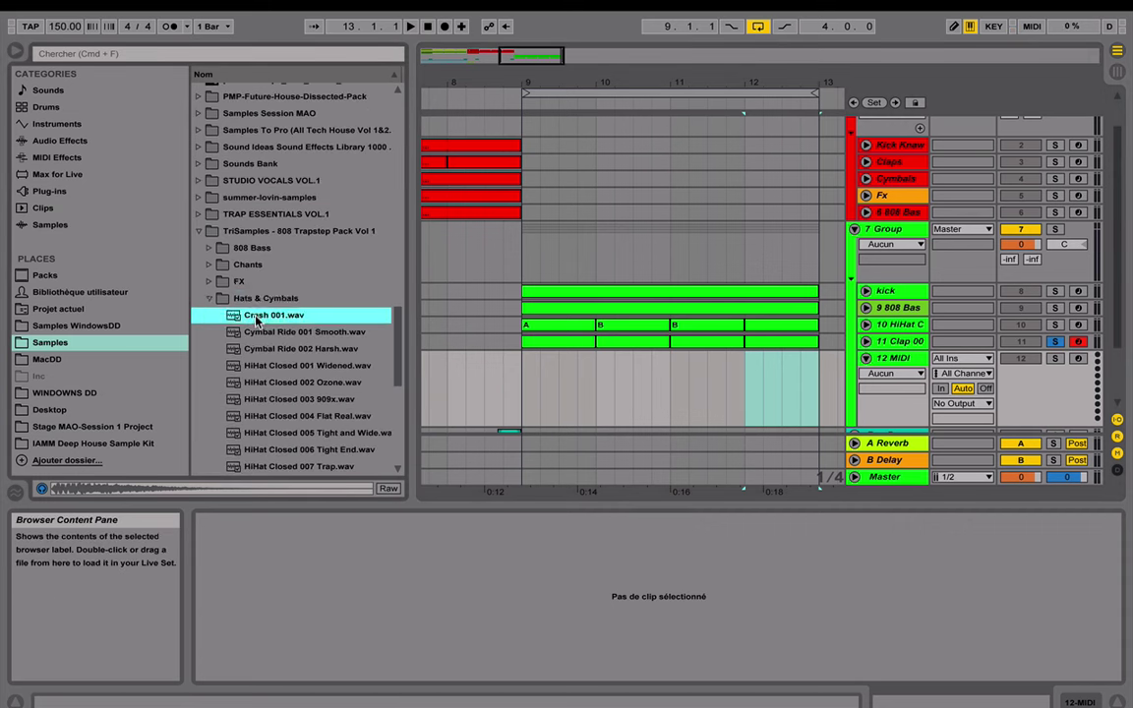
scroll(257, 325, down, 3)
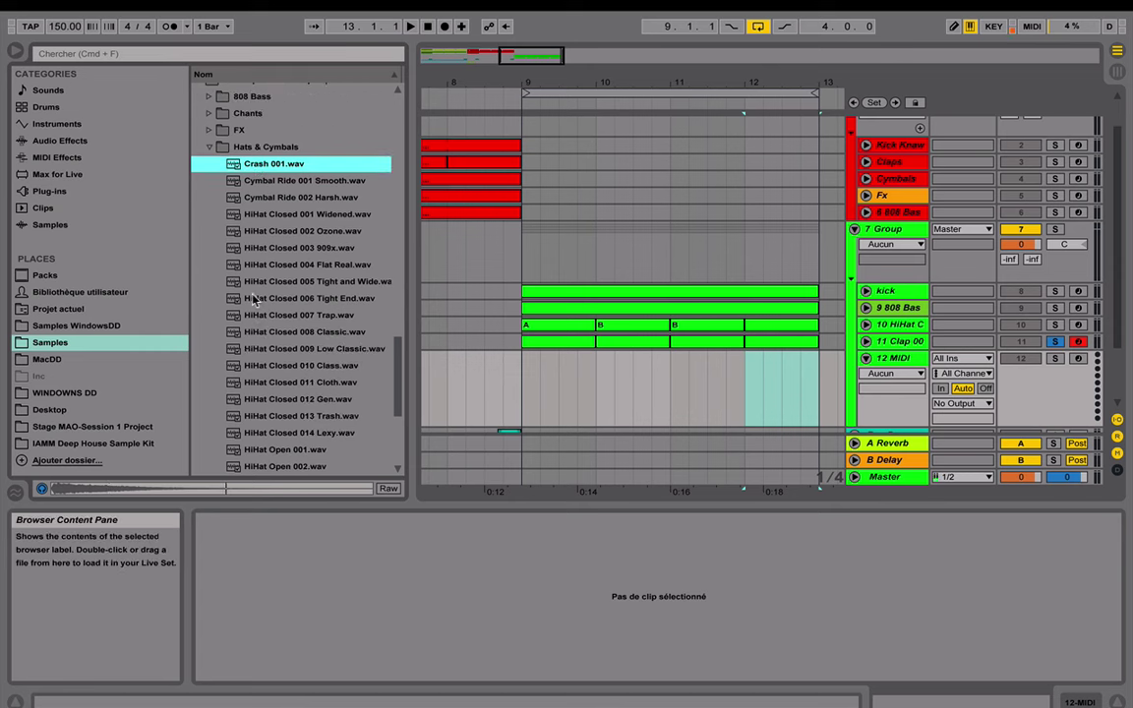
scroll(264, 282, down, 5)
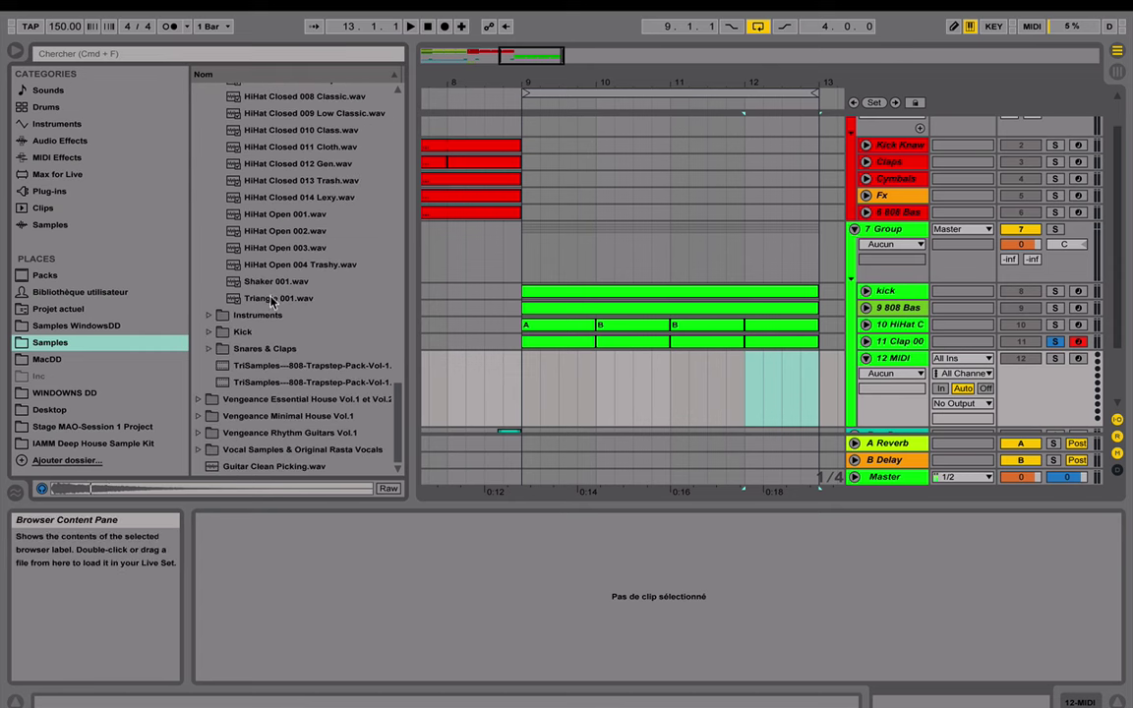
click(273, 299)
scroll(272, 295, up, 5)
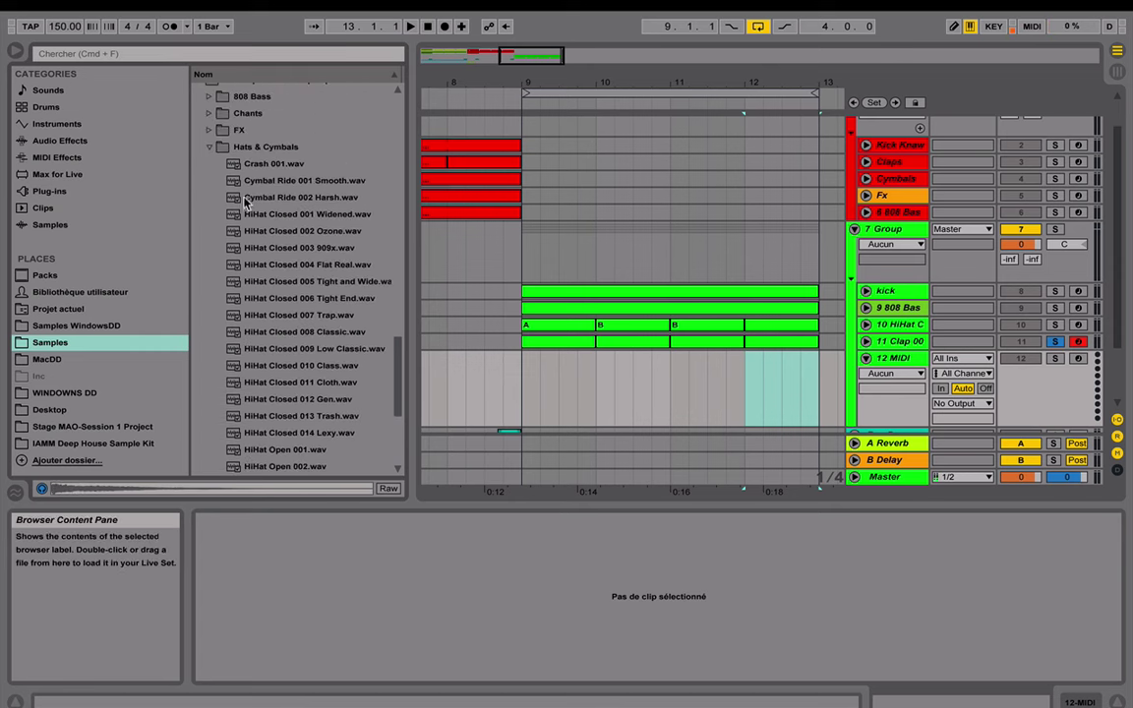
Step: Audition Crash 001.wav again and place it at the start of bar 9 on the new track below the clap
click(253, 166)
key(space)
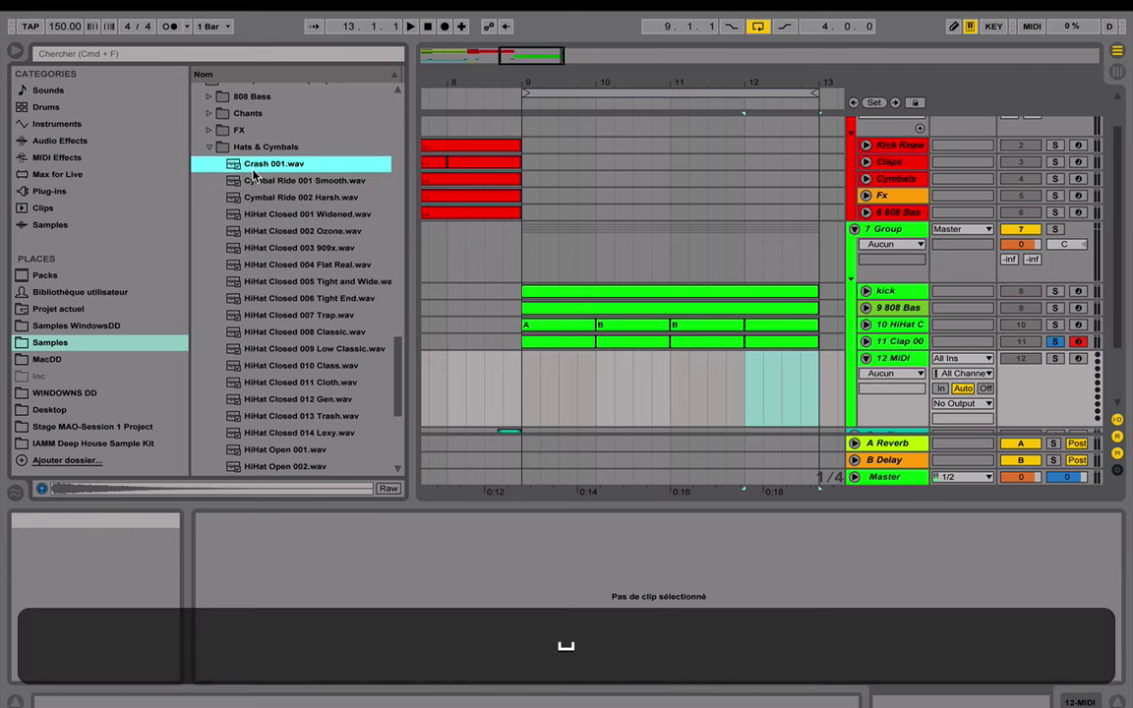
drag(251, 170, 528, 374)
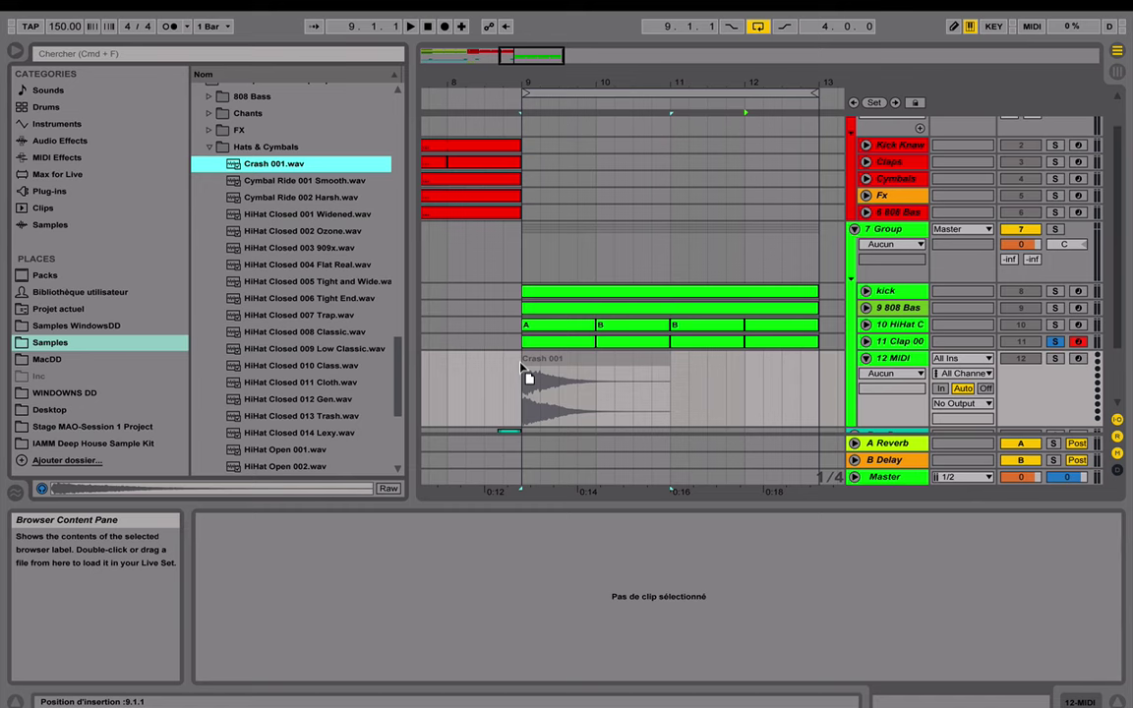
drag(528, 374, 528, 374)
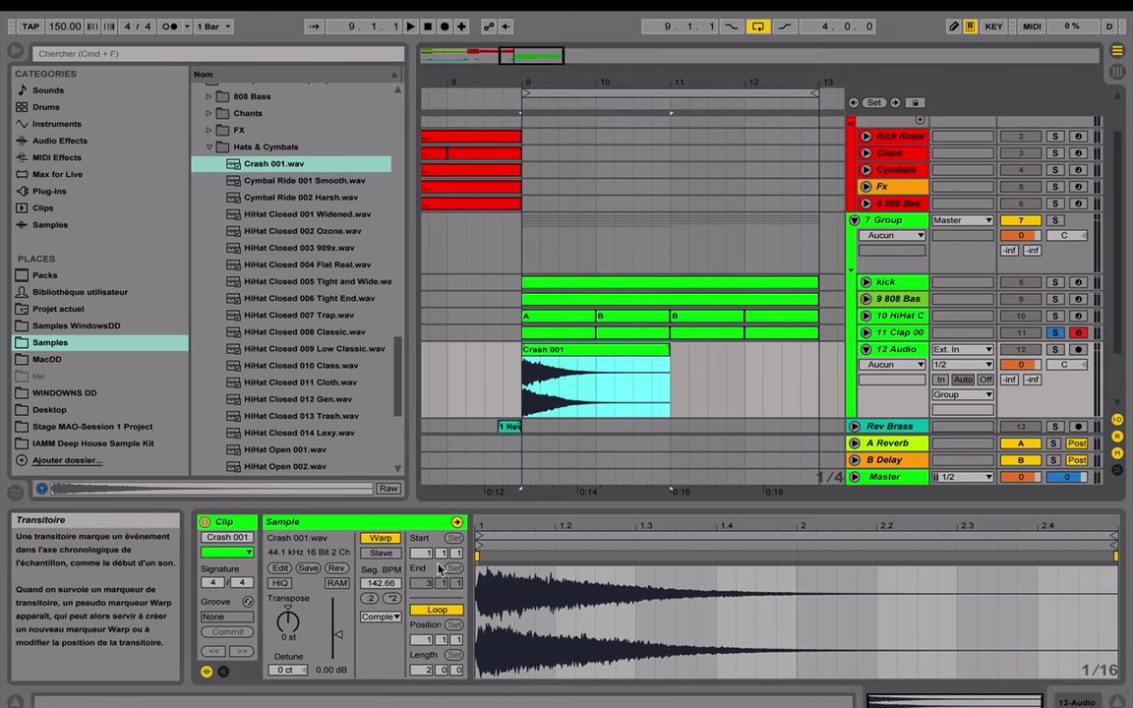
Step: Lower the crash clip's gain to -2.70 dB and shorten the clip to one bar
drag(334, 638, 335, 646)
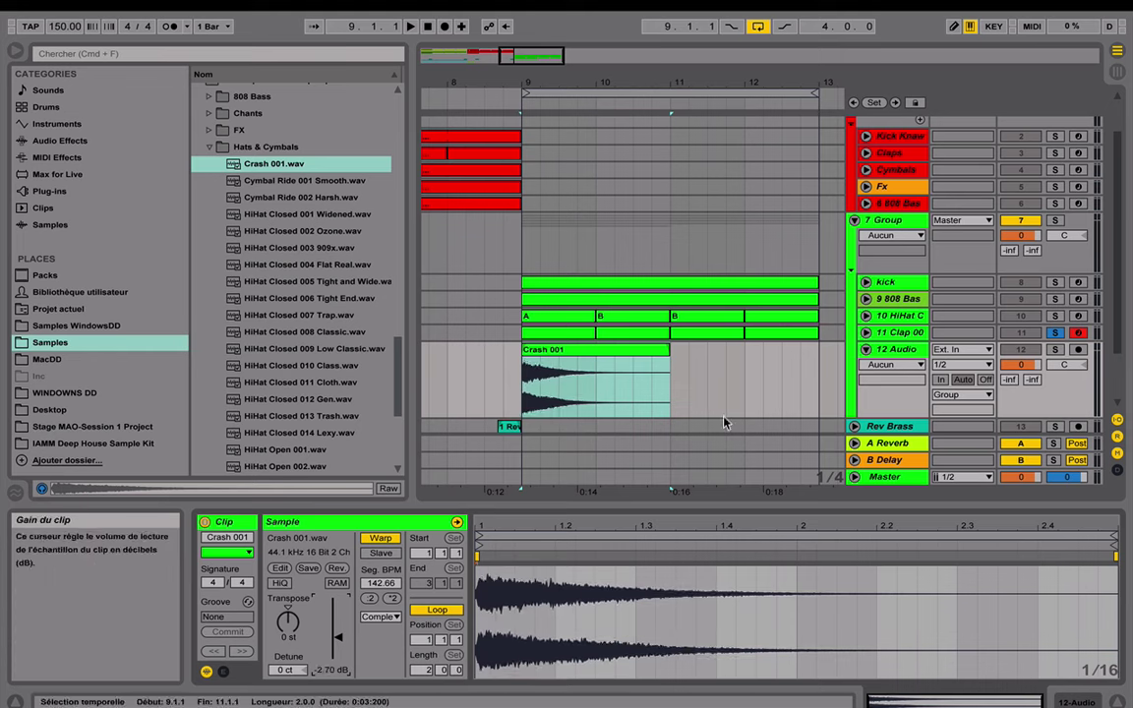
drag(670, 366, 596, 354)
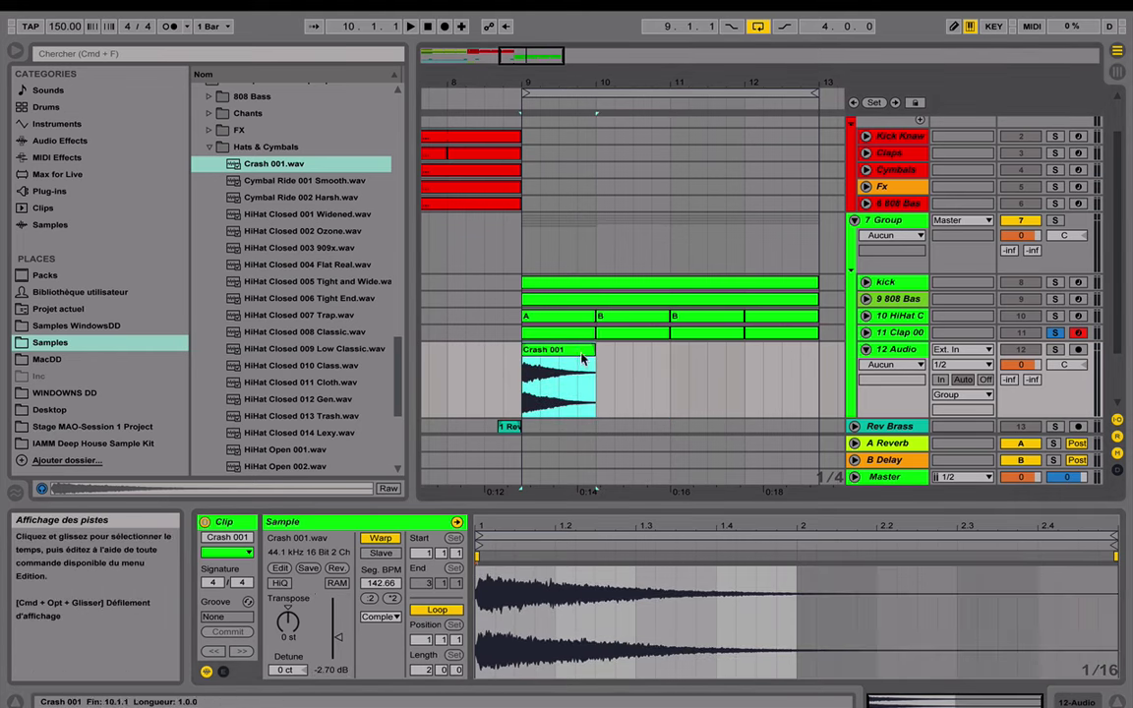
Step: Duplicate the one-bar crash clip as a reversed copy and place it in bar 12
right_click(578, 339)
click(599, 387)
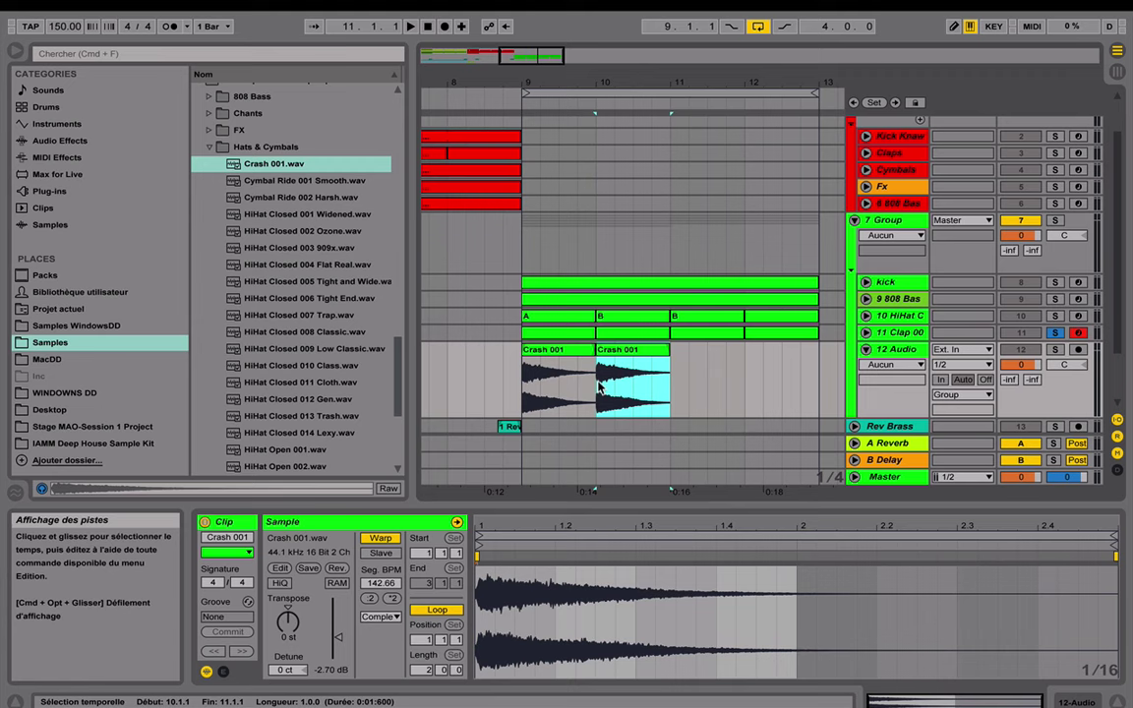
right_click(631, 340)
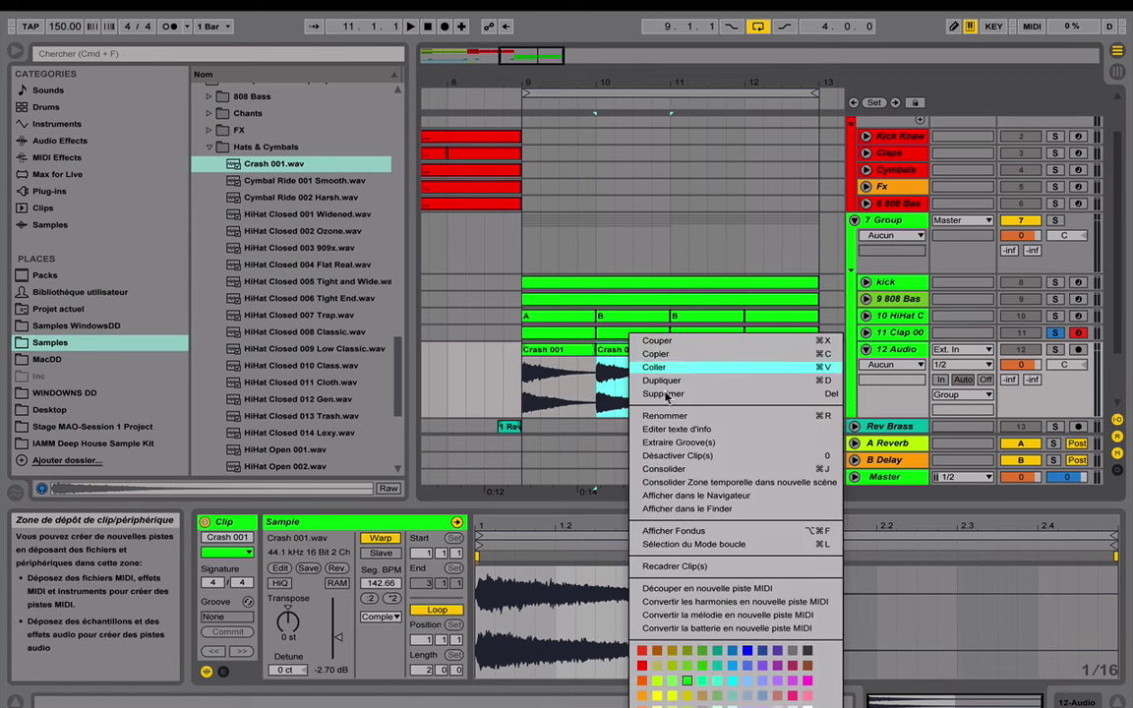
click(607, 349)
click(337, 570)
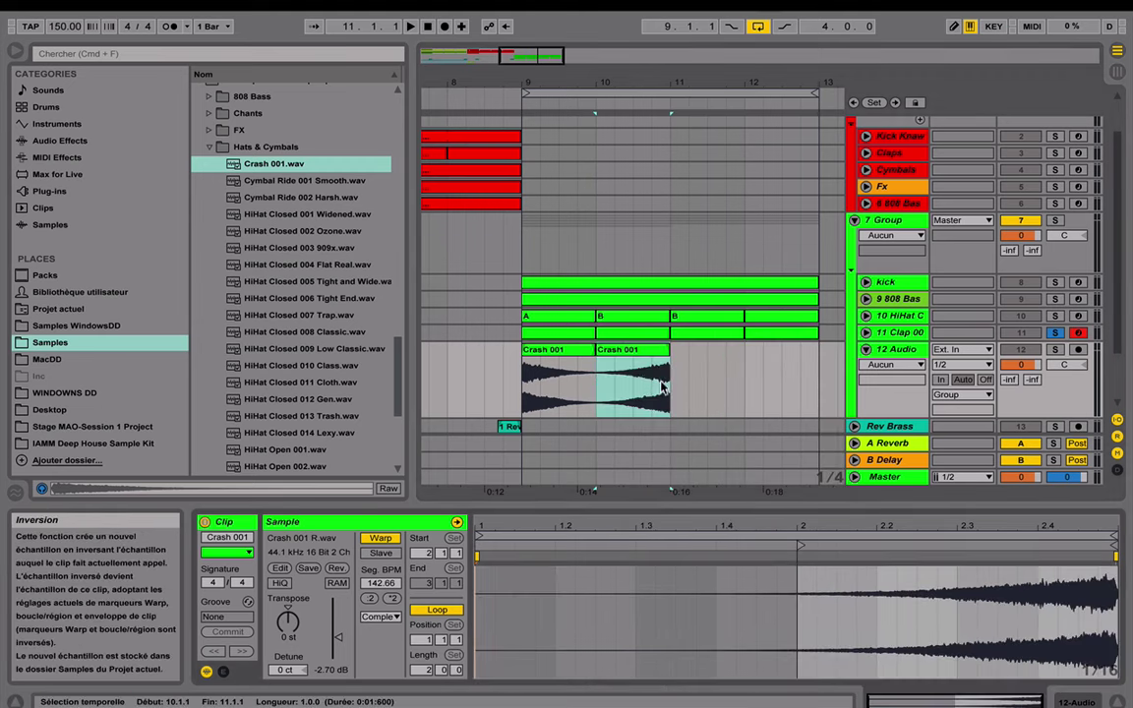
drag(637, 352, 792, 367)
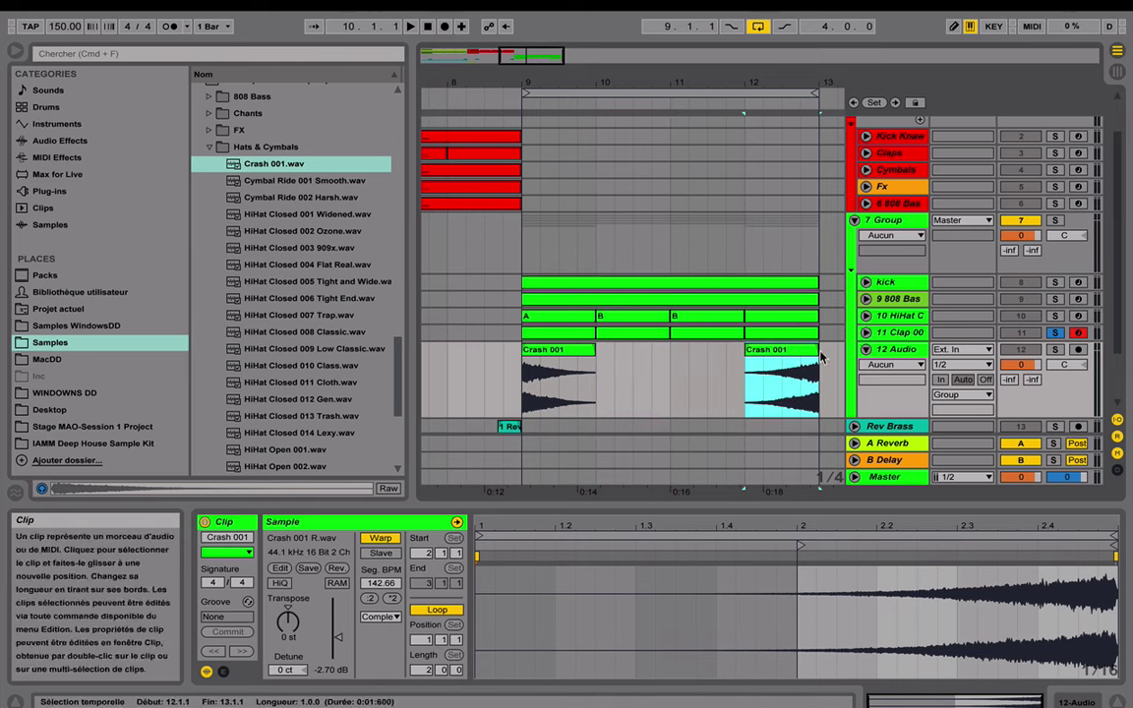
Step: Set the crash track's volume to -11.1 dB and play the loop with the 7 Group soloed
drag(1020, 364, 1020, 398)
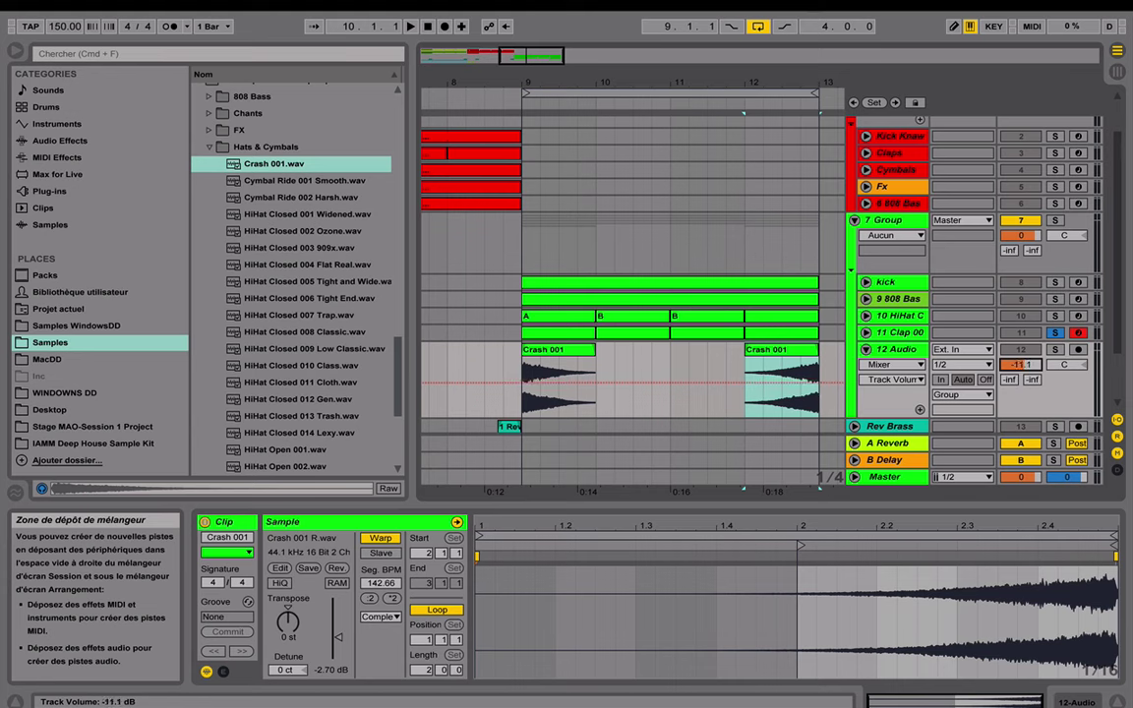
click(1054, 219)
key(space)
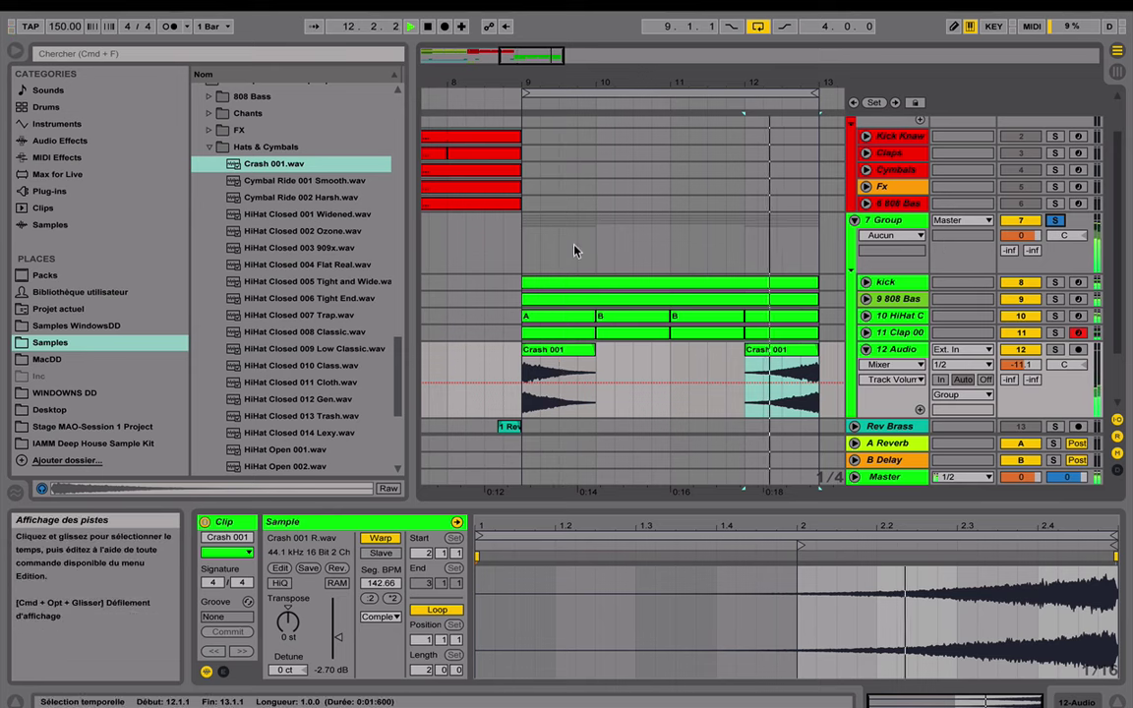
Step: Delete the reversed crash clip from bar 12 and stop playback
click(745, 346)
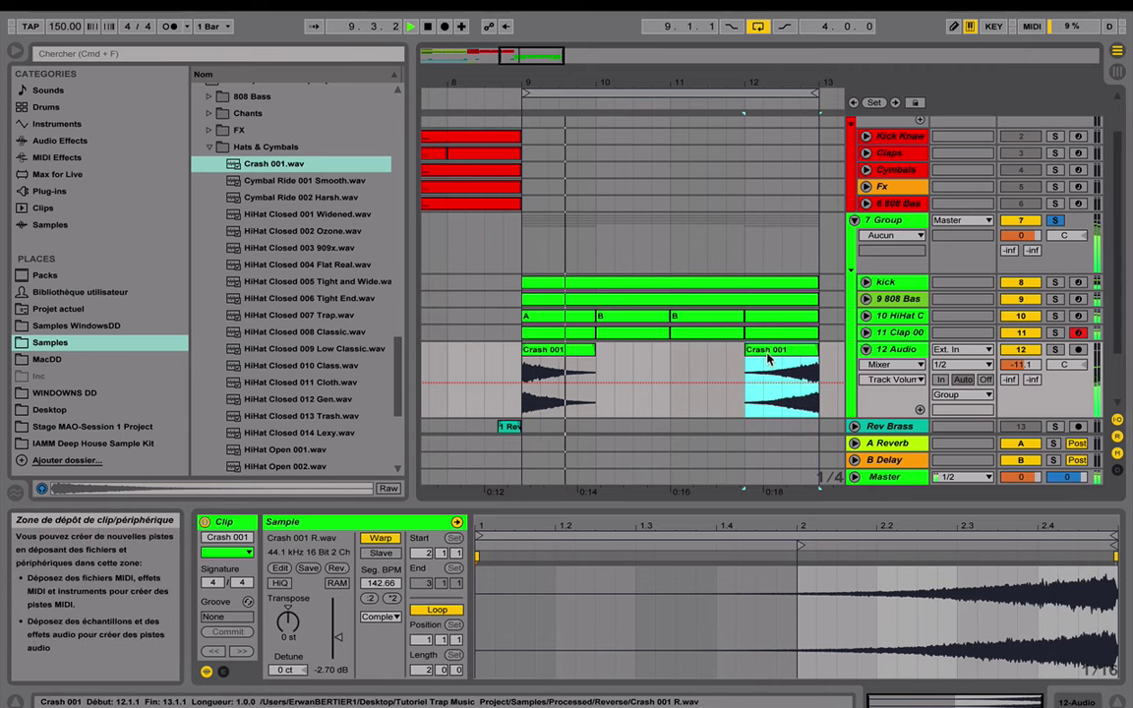
key(BackSpace)
key(space)
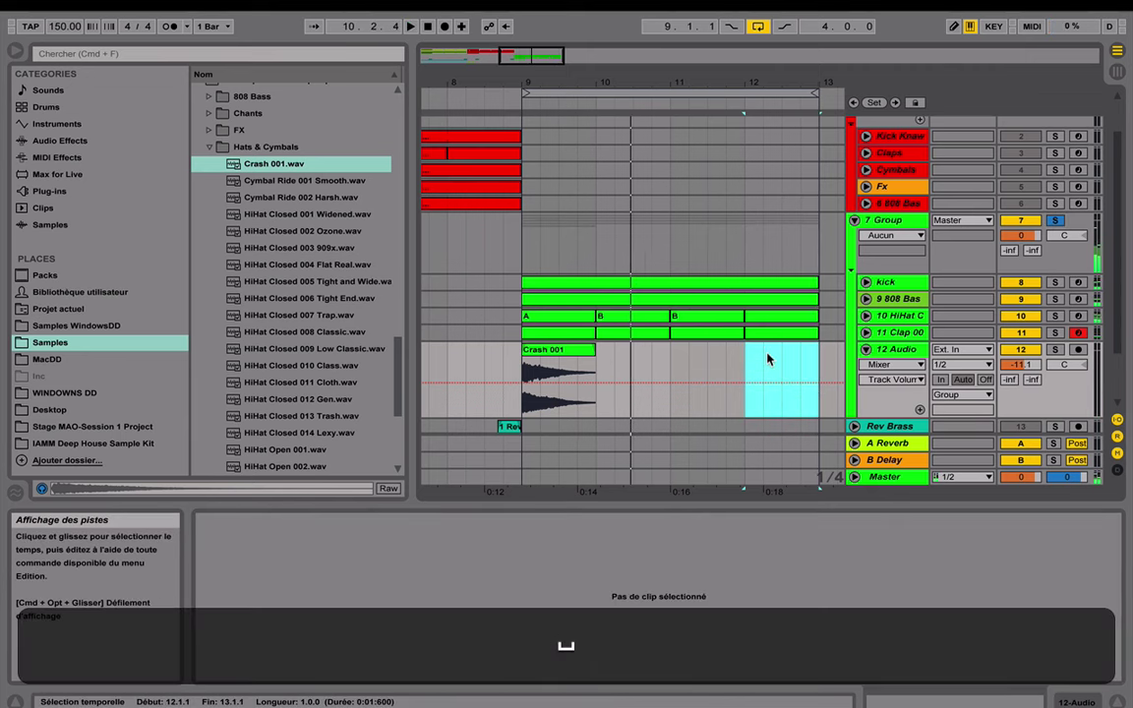
Step: Open the hi-hat track's HiHat Closed 007 Trap Simpler and group it into an Instrument Rack
click(870, 318)
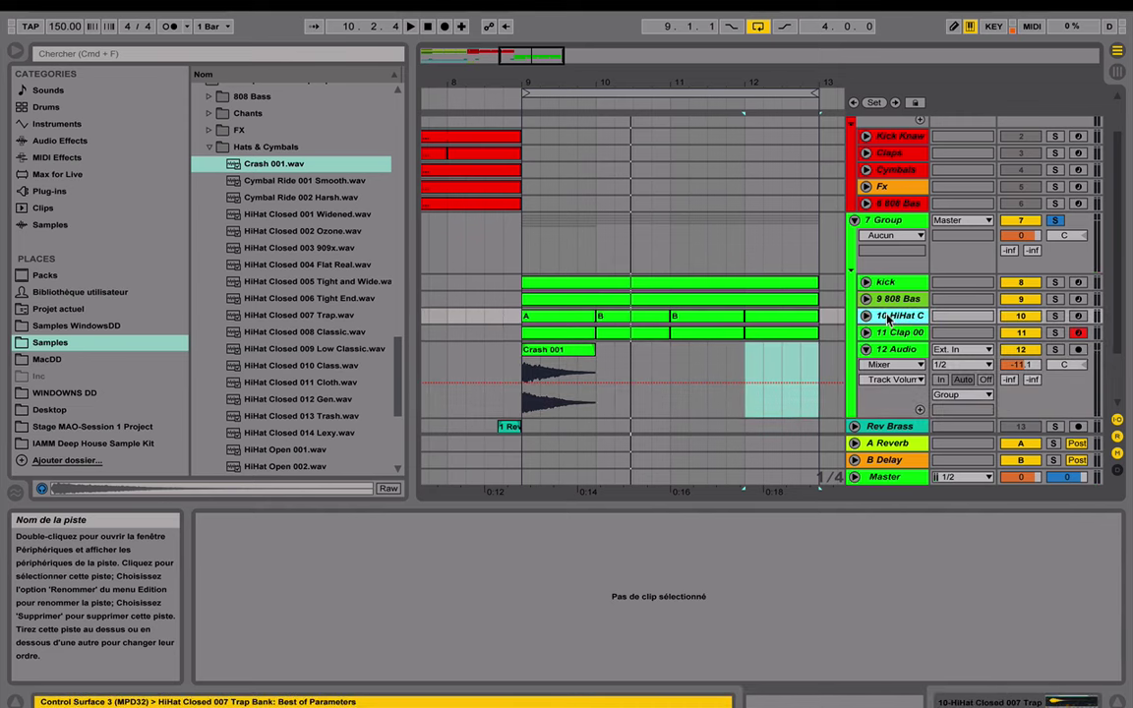
double_click(873, 318)
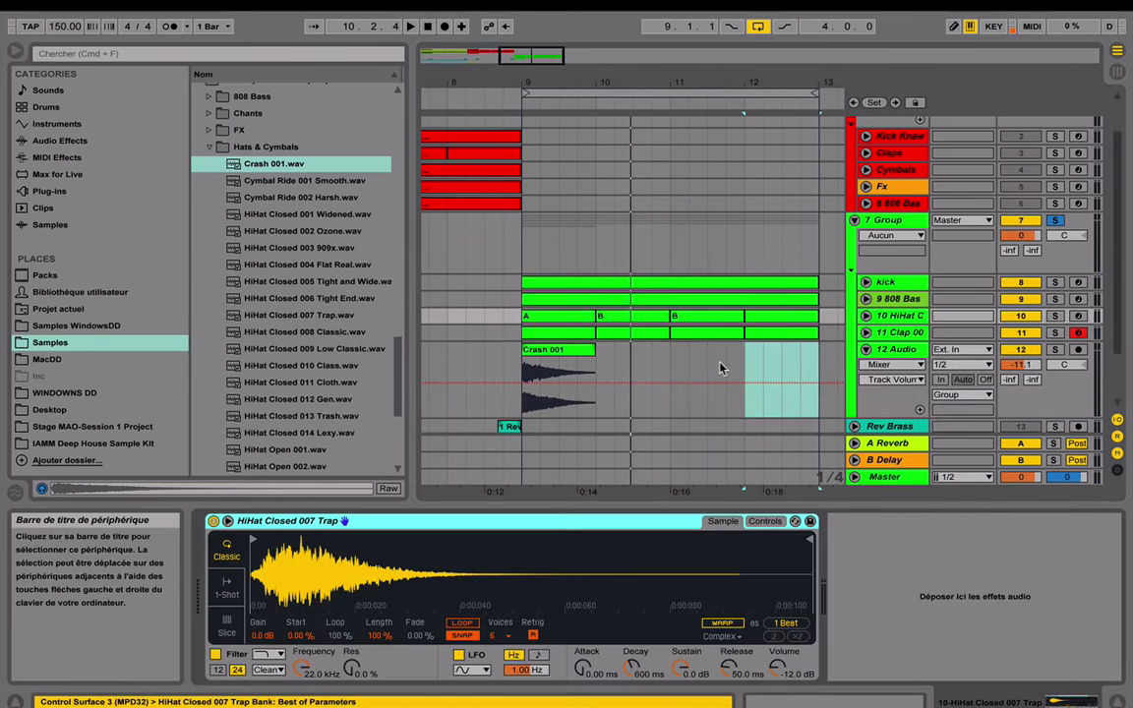
right_click(438, 526)
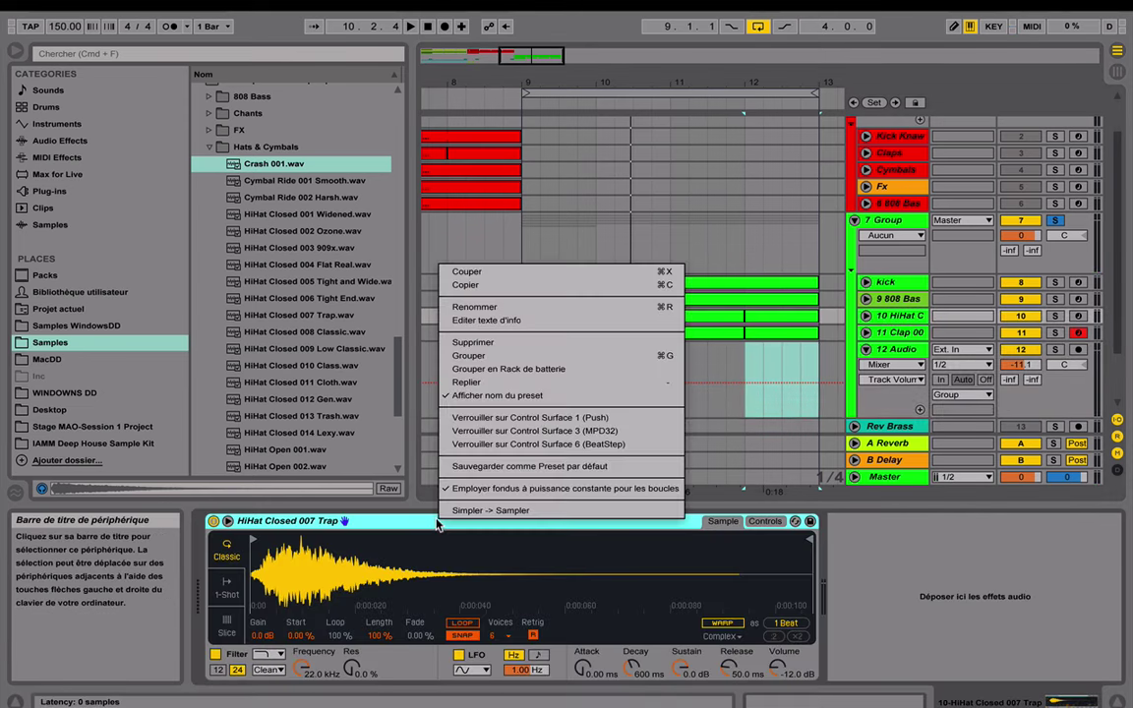
click(373, 526)
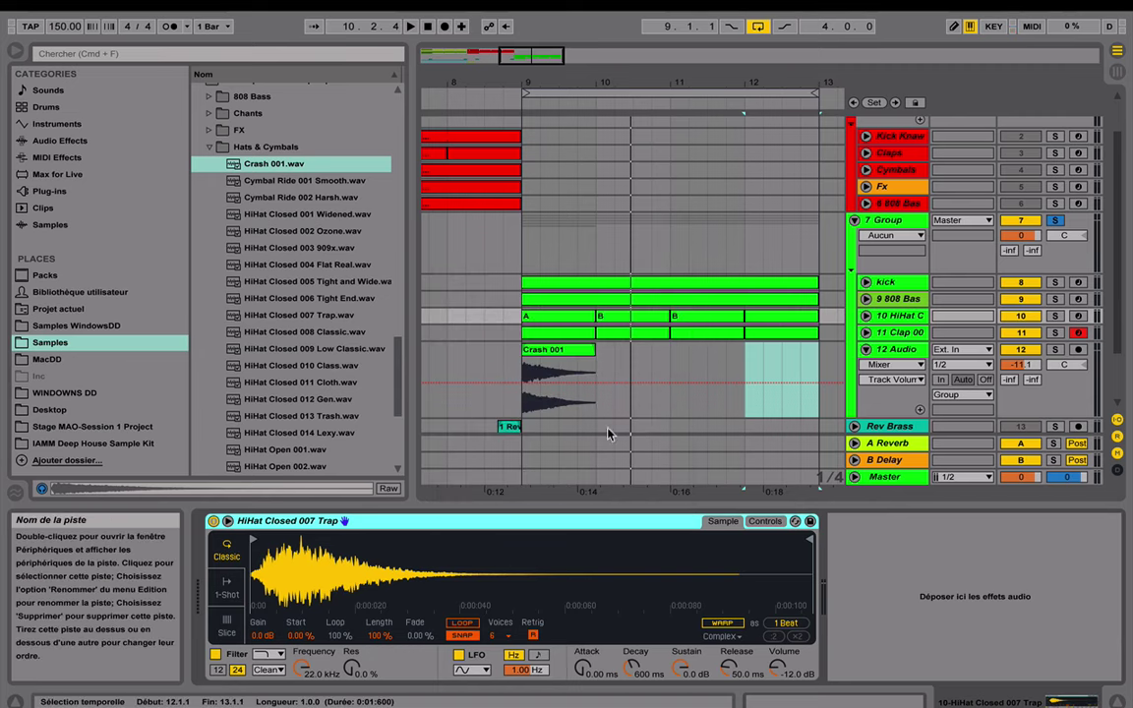
right_click(471, 523)
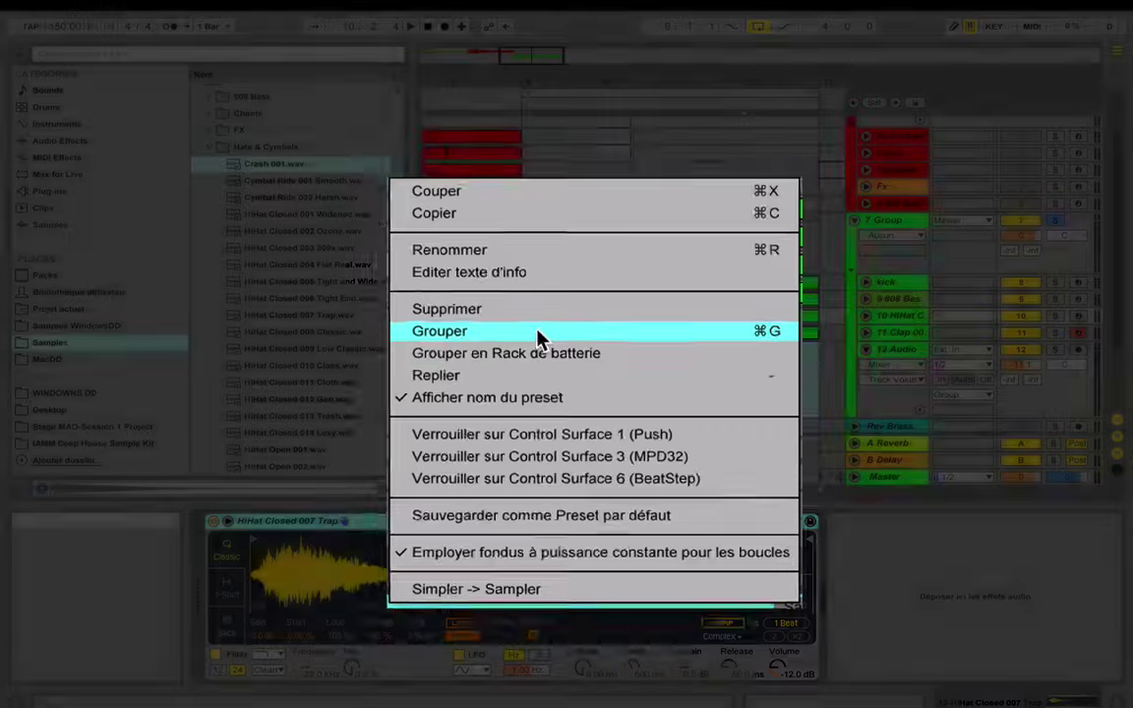
click(539, 328)
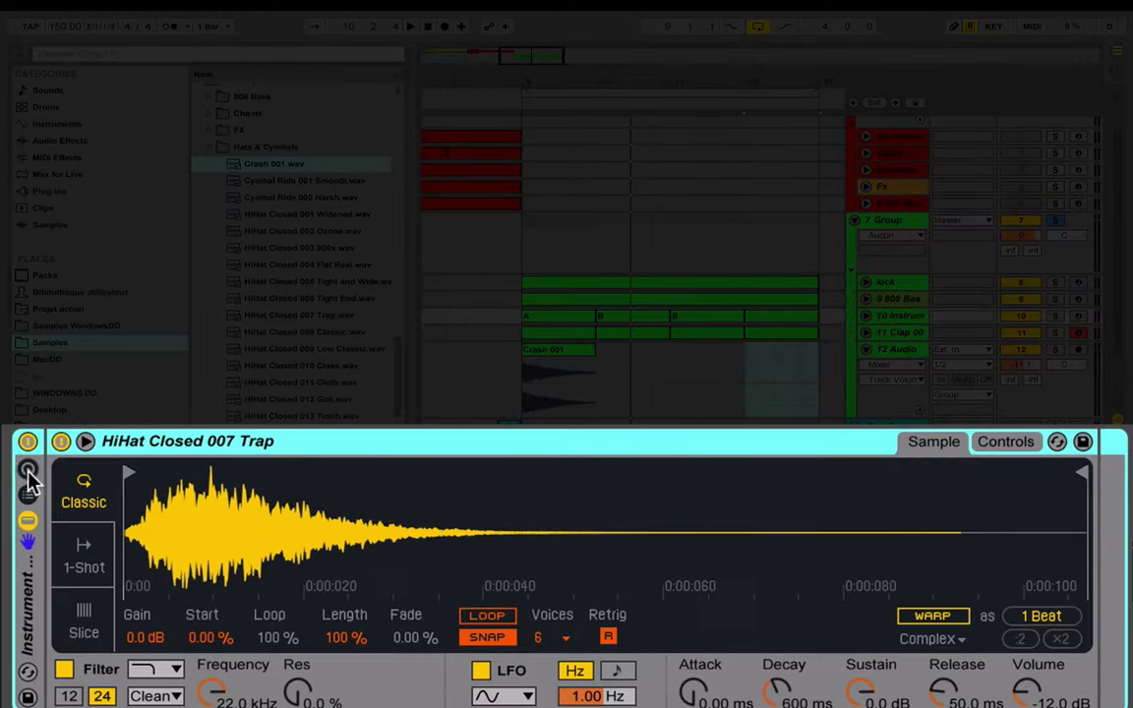
Step: Look at the Instrument Rack's macro controls, hide them, and show its chain list with the hi-hat chain selected
click(155, 528)
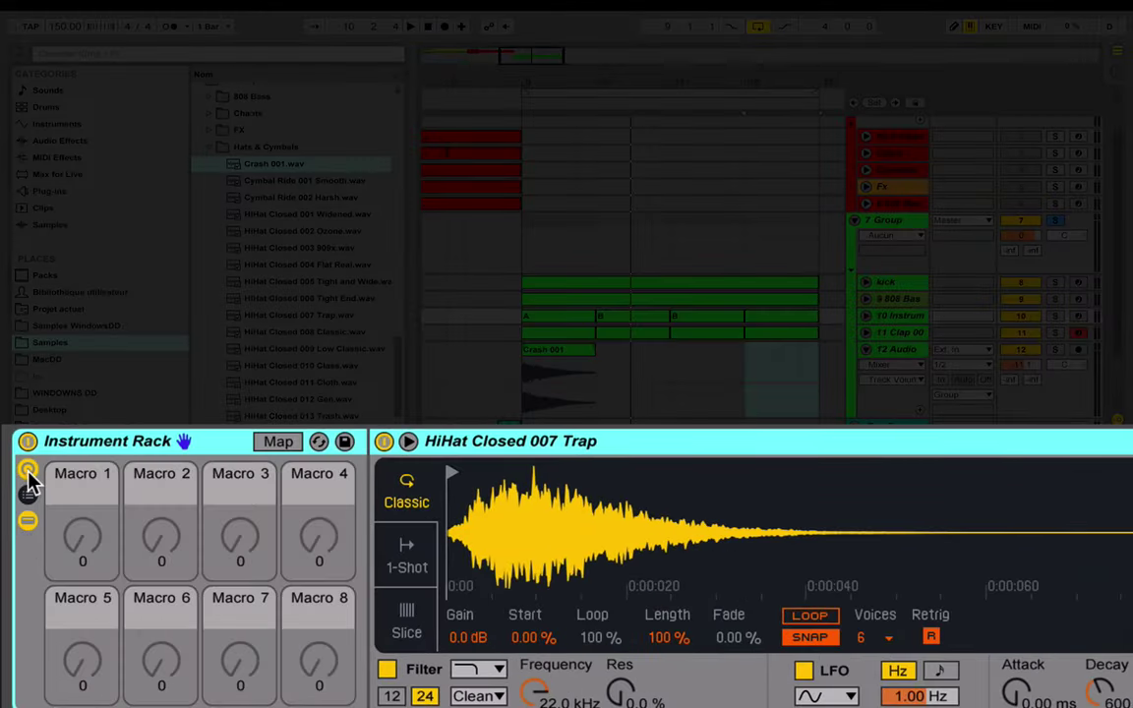
click(27, 470)
click(28, 495)
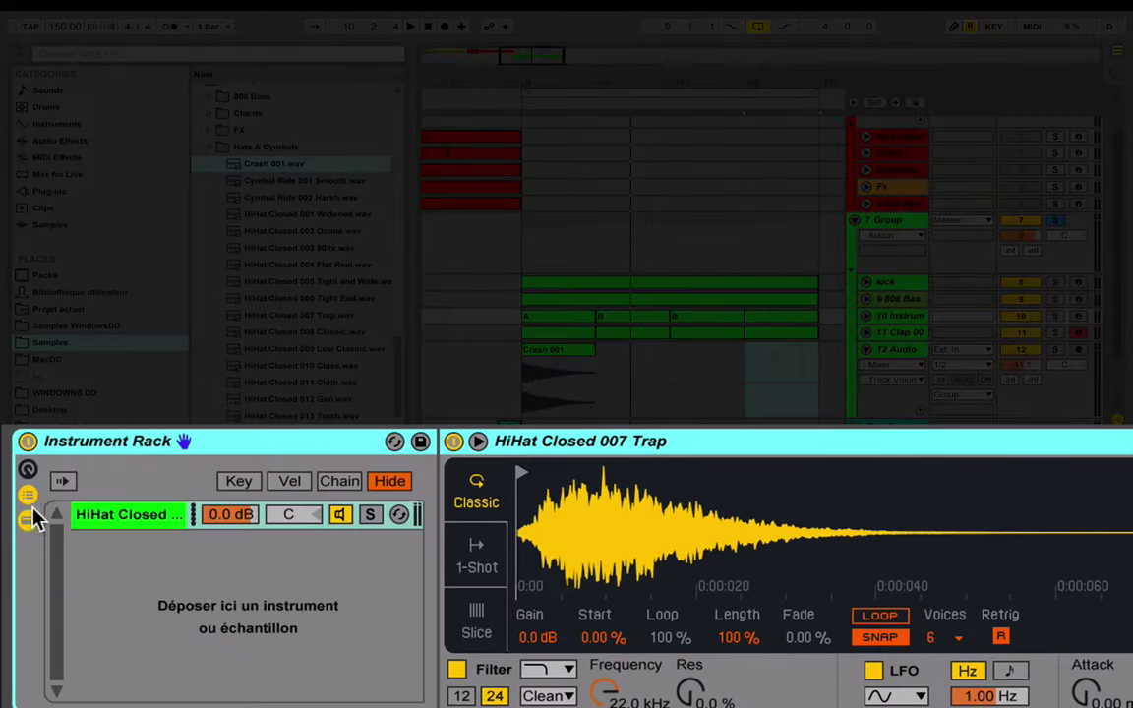
click(29, 497)
click(28, 496)
click(110, 521)
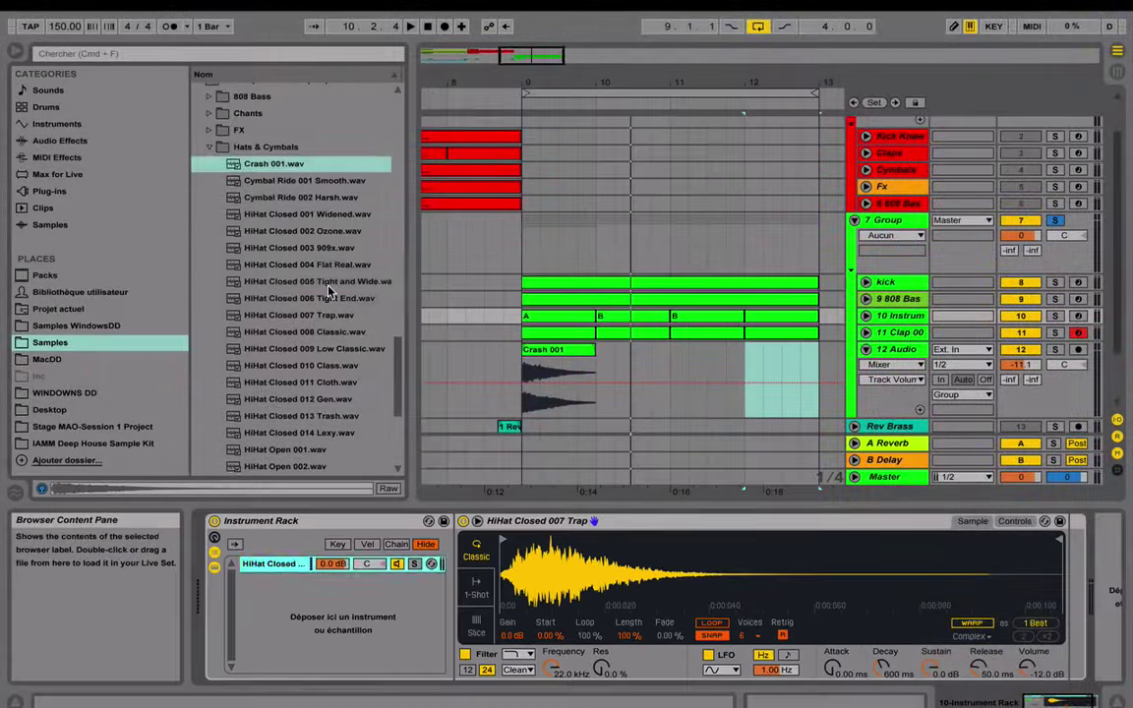
Step: Audition HiHat Closed 006 Tight End.wav, add it to the Instrument Rack as a second chain and select the first chain
click(328, 285)
click(328, 297)
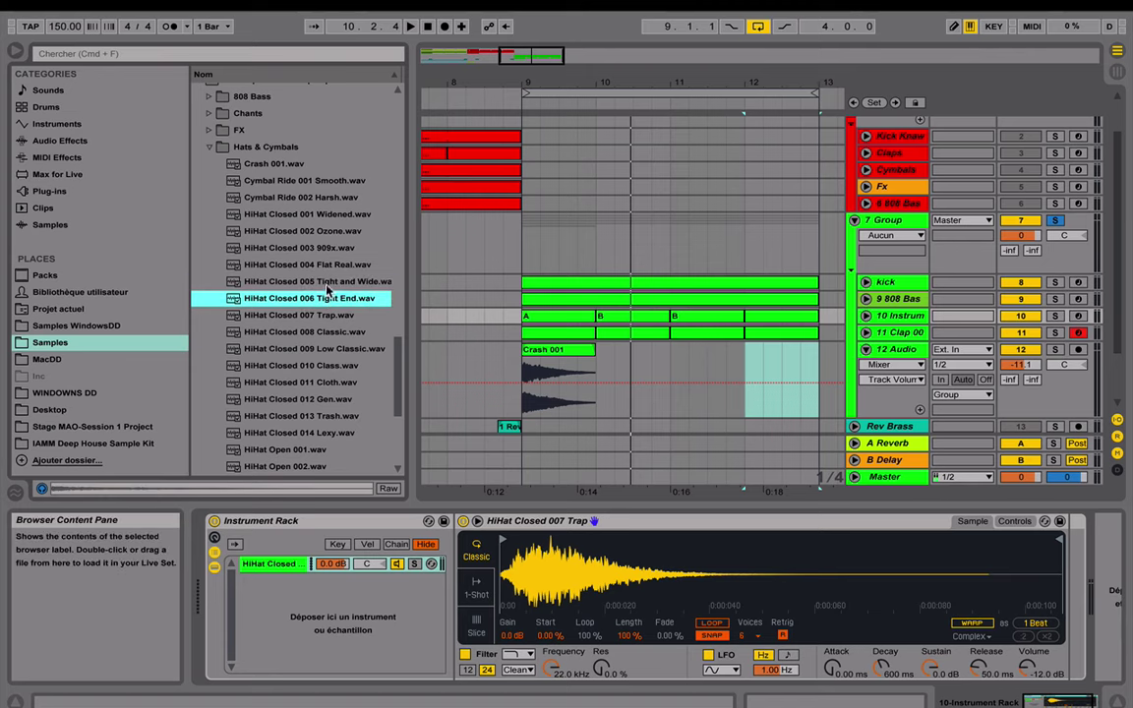
drag(320, 303, 329, 605)
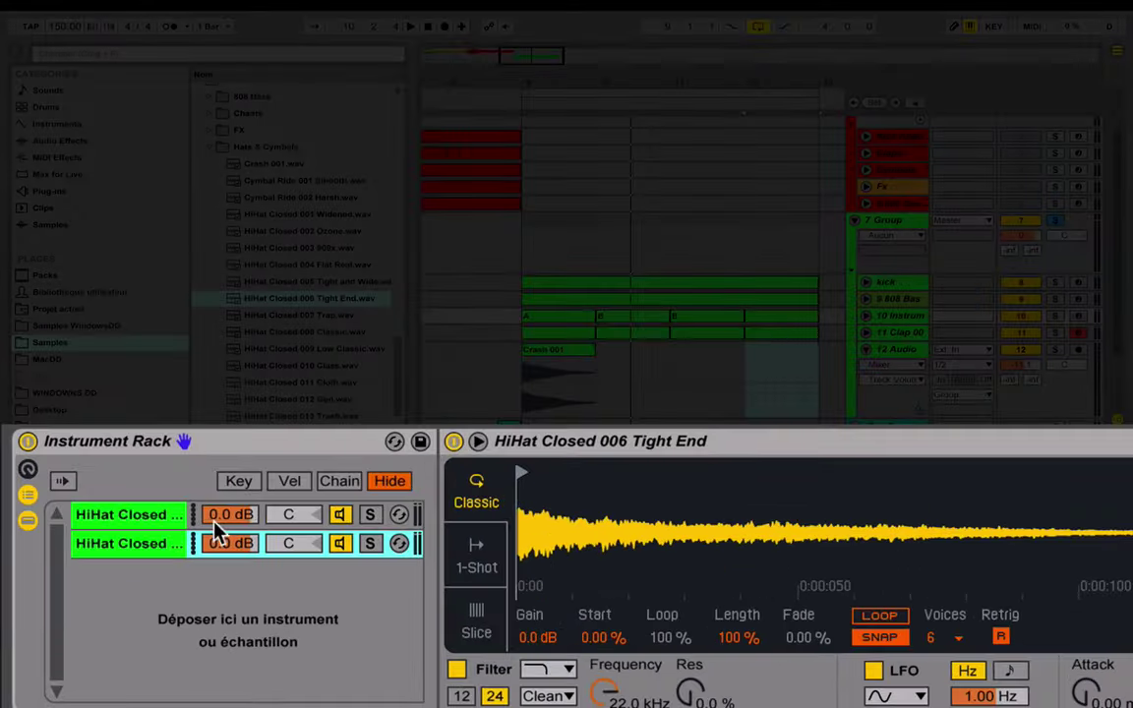
click(156, 546)
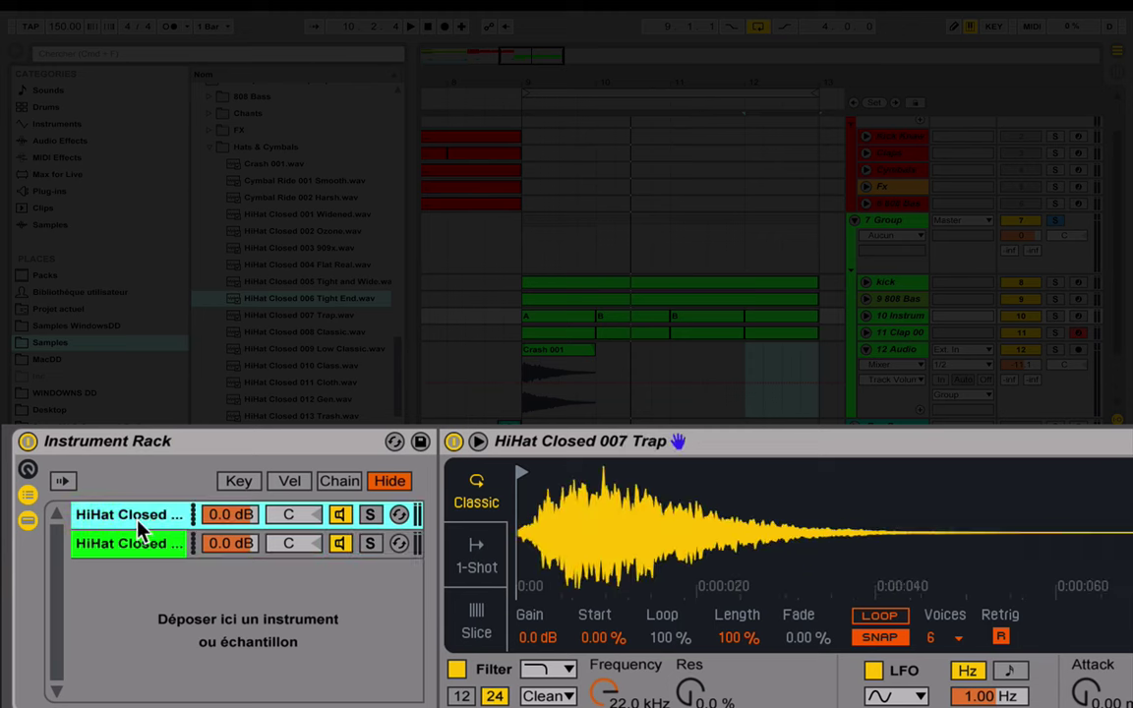
click(518, 470)
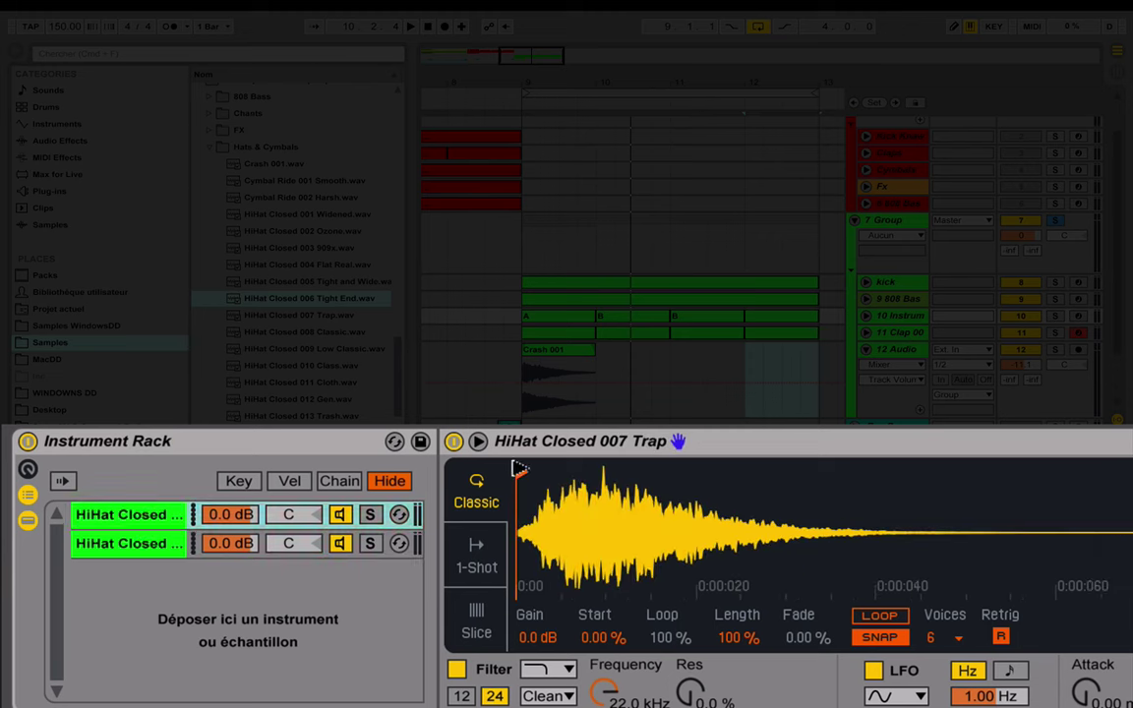
Step: Pan the HiHat 007 chain to 12R and the HiHat 006 chain to 18L, set the latter's volume to -6.2 dB and deactivate it
drag(207, 547, 208, 590)
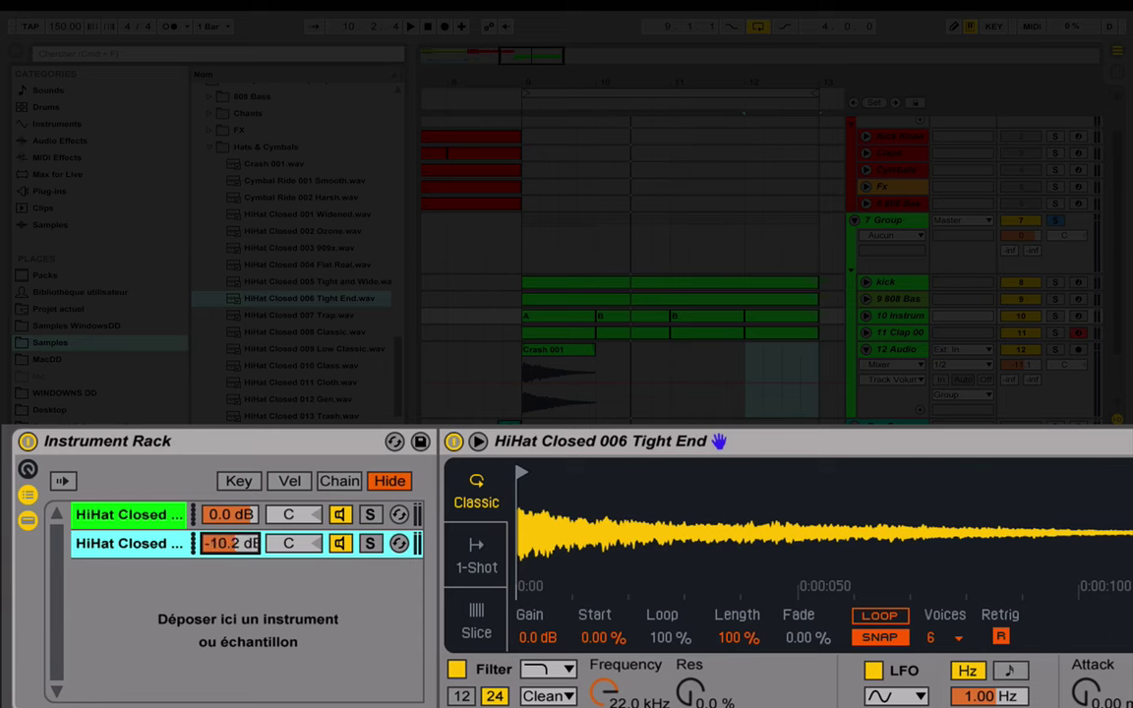
drag(284, 521, 291, 561)
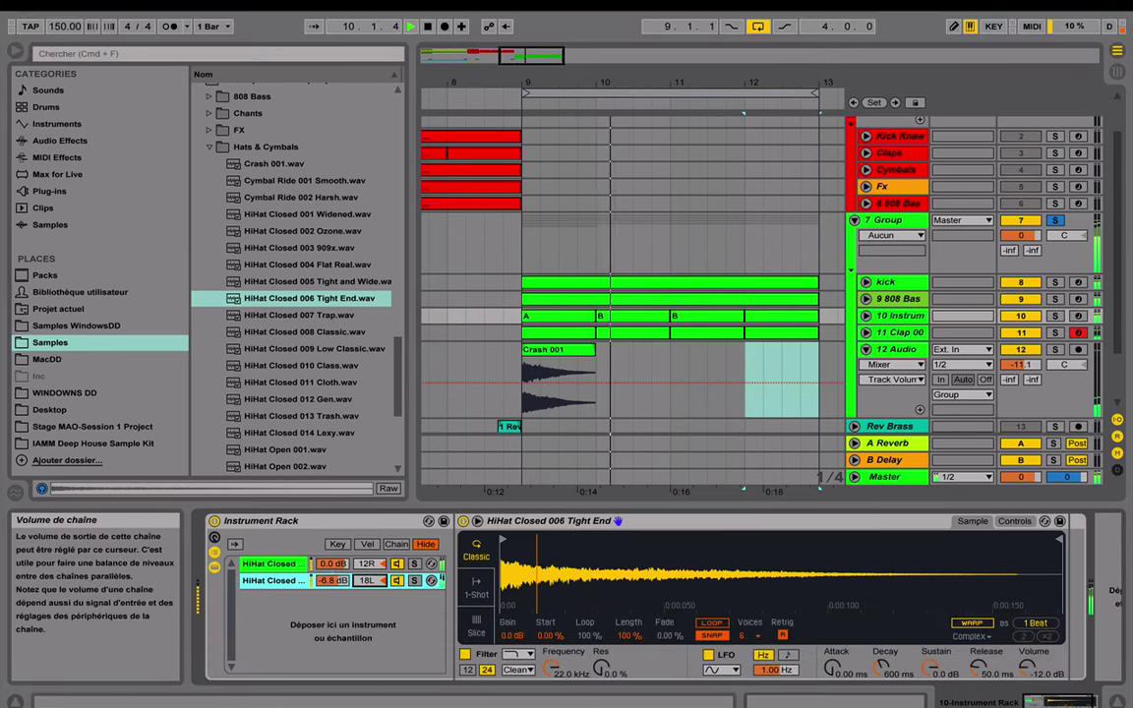
drag(333, 580, 332, 574)
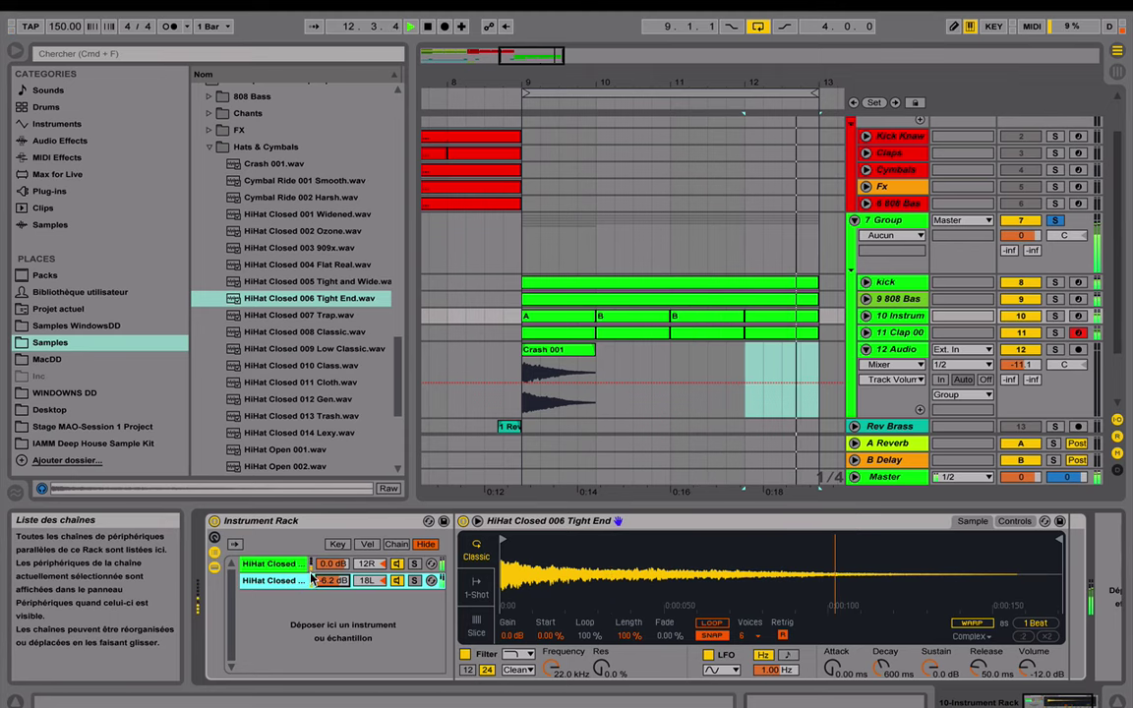
click(398, 582)
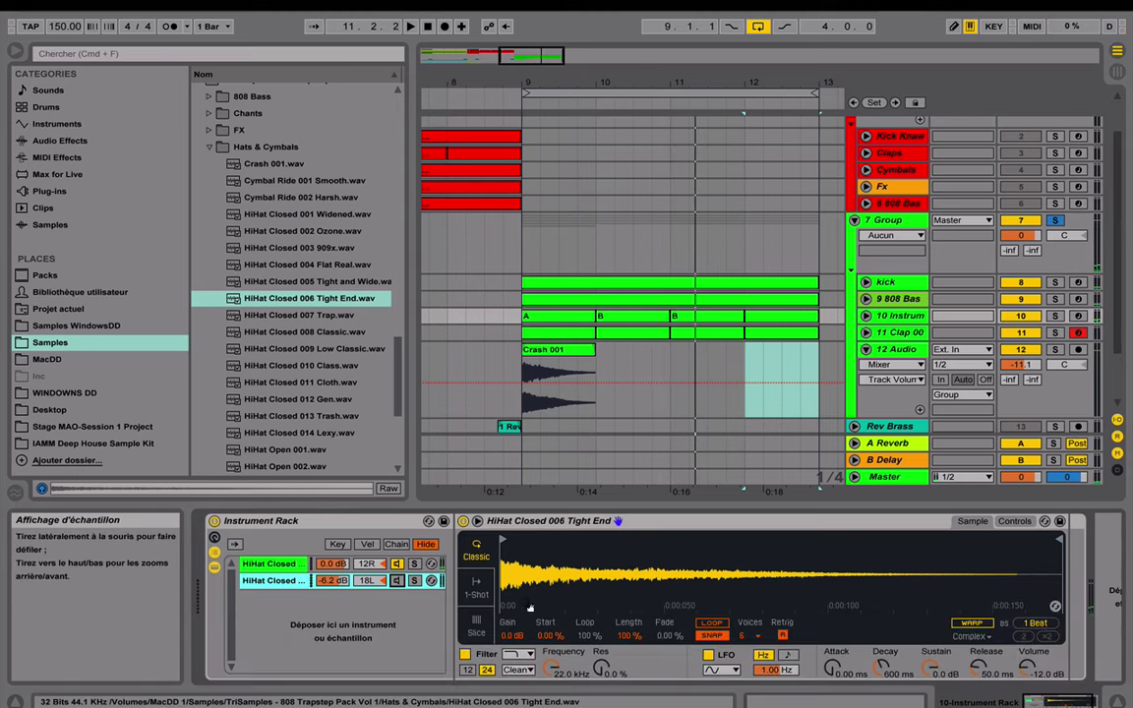
Step: Reactivate the HiHat Closed 006 chain, switch its Simpler to 1-Shot mode and play the loop
key(space)
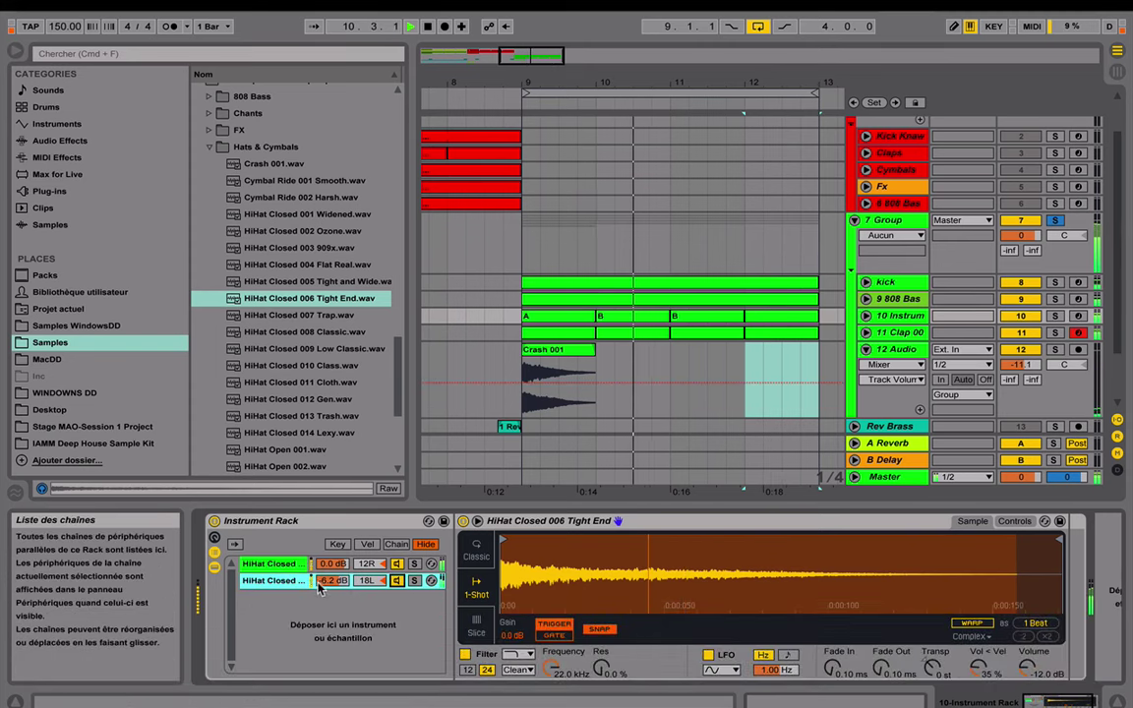
key(space)
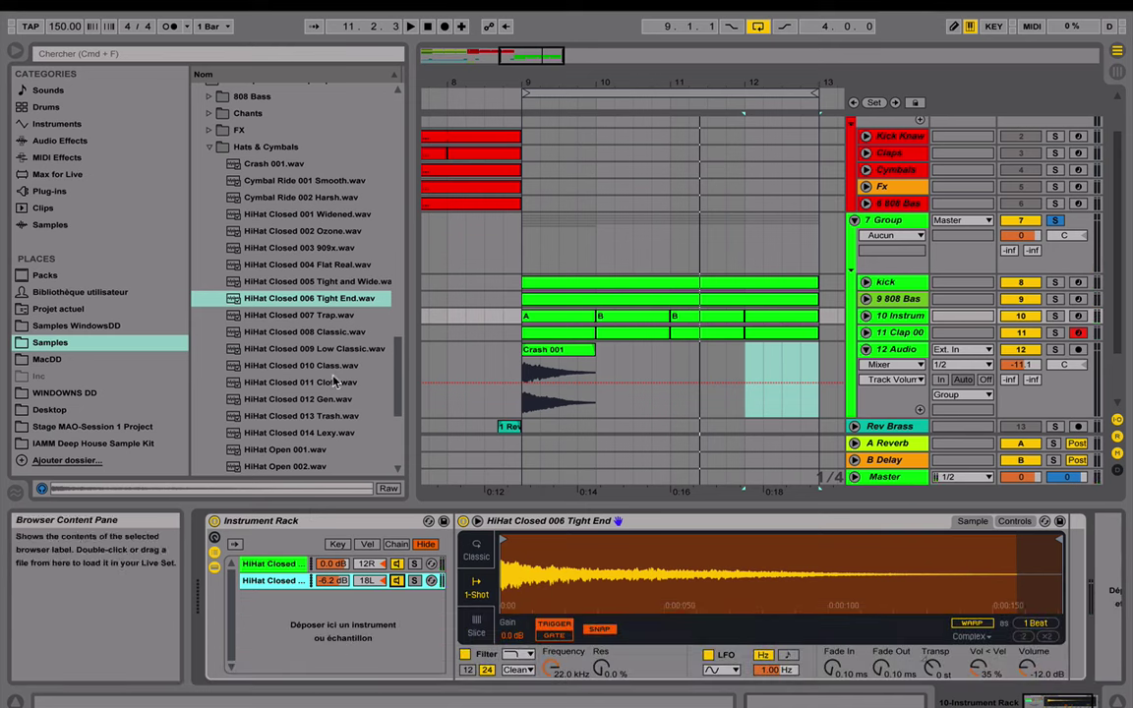
Step: Audition the closed hi-hat samples from HiHat Closed 009 Low Classic.wav to HiHat Closed 014 Lexy.wav
click(325, 383)
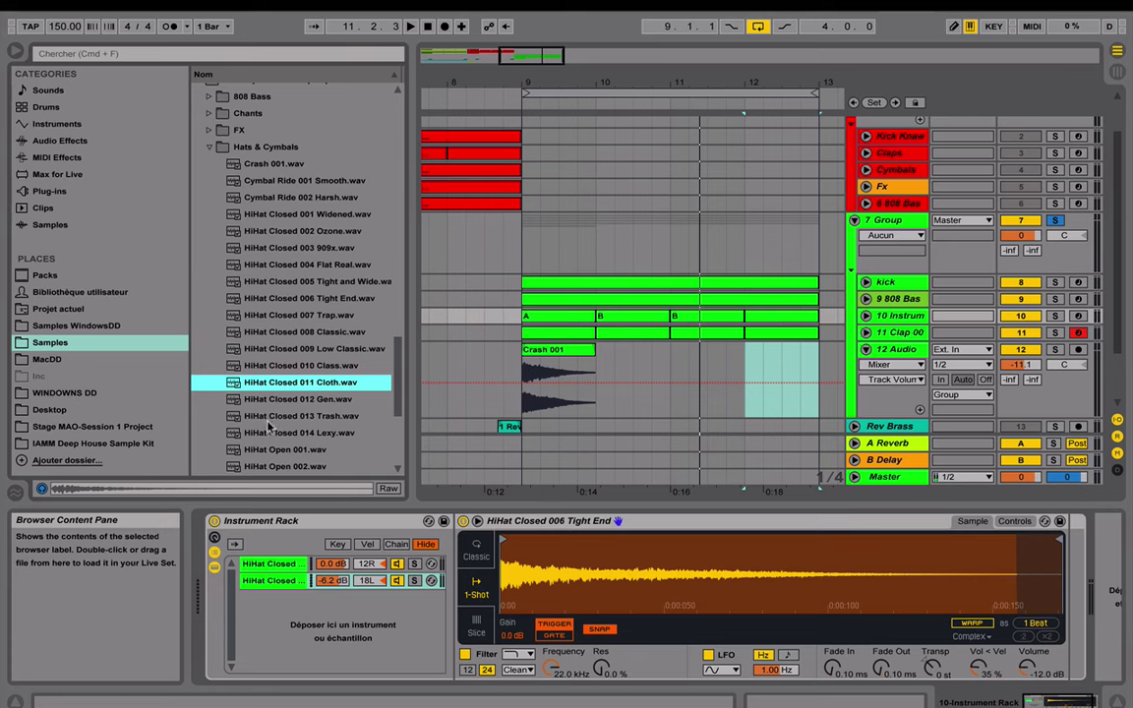
key(Down)
key(Down)
key(Down)
key(Up)
key(Up)
key(Up)
key(Up)
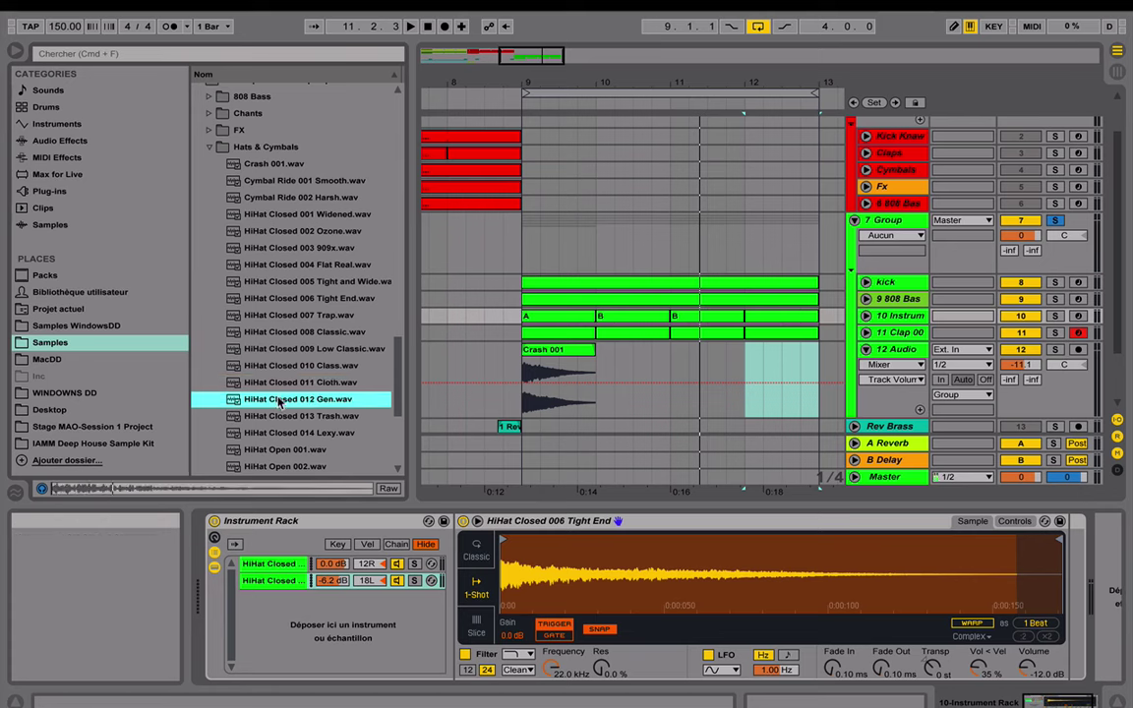
key(Up)
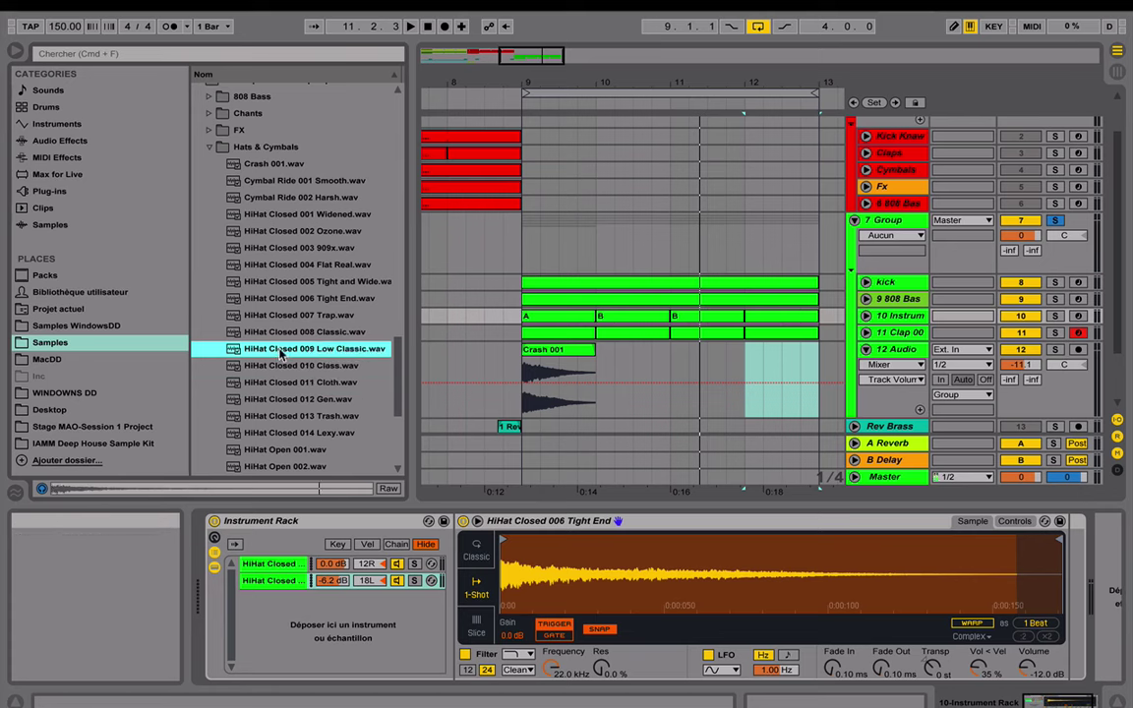
Step: Replace the second chain's sample with HiHat Closed 009 Low Classic.wav in 1-Shot mode and set the chain's volume to -5.6 dB
drag(277, 350, 275, 582)
click(483, 584)
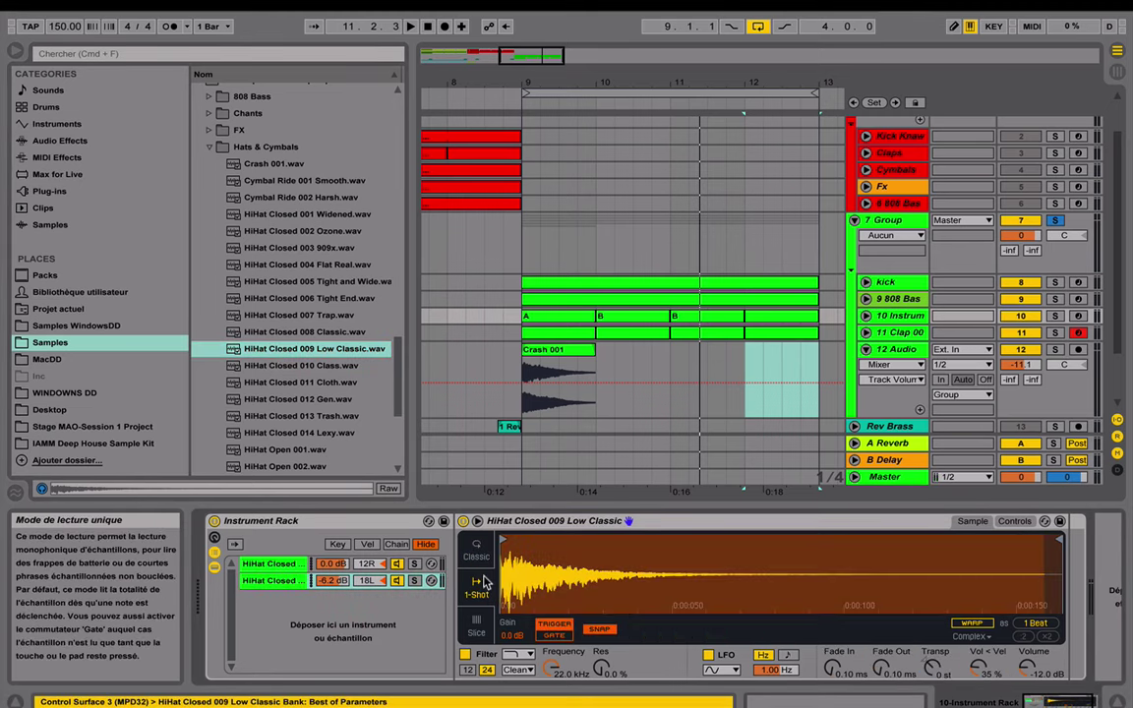
key(space)
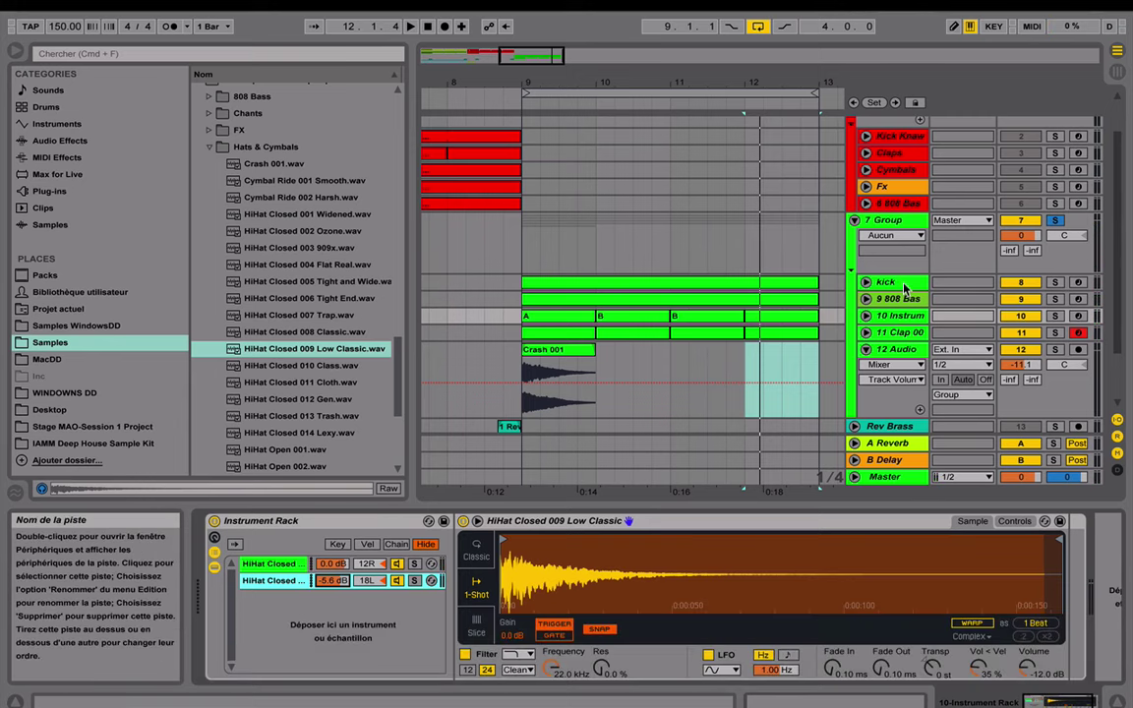
Step: Add a Glue Compressor audio effect to the 7 Group track
click(905, 258)
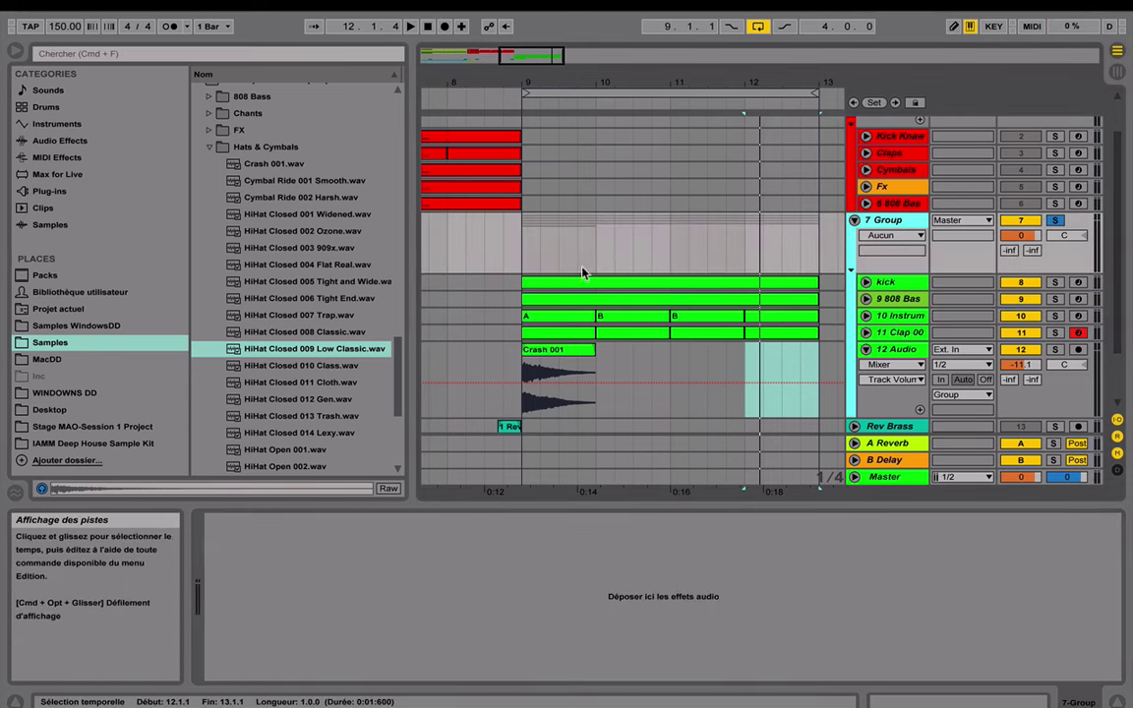
click(59, 141)
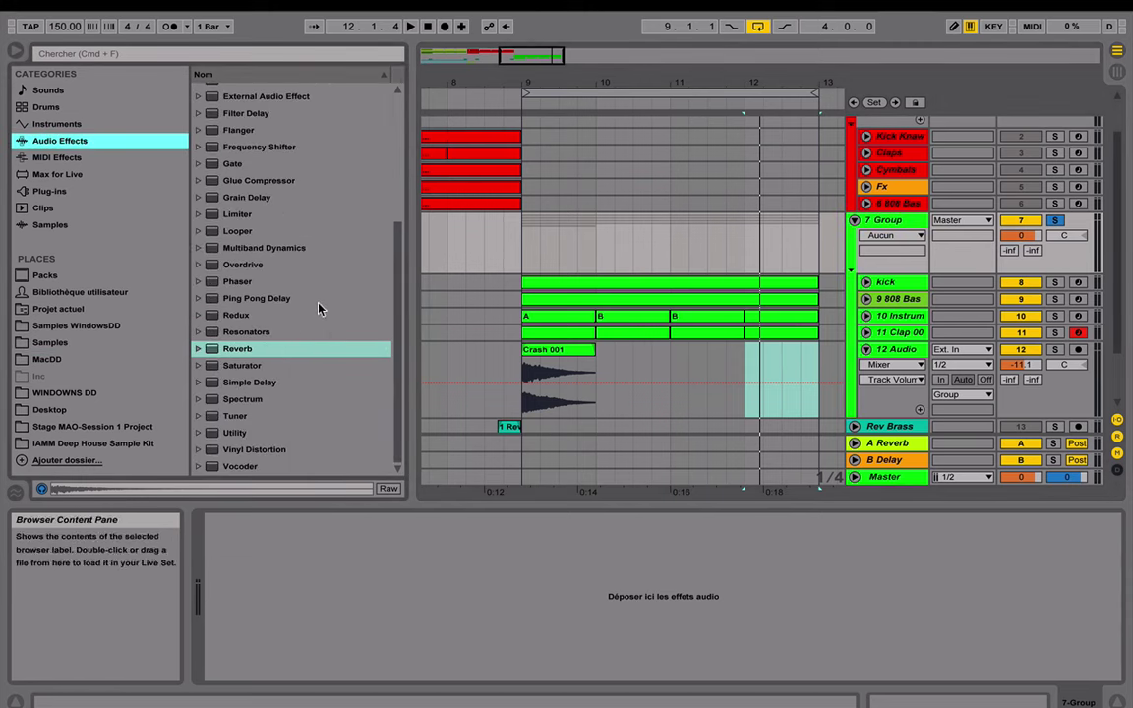
scroll(305, 320, up, 3)
scroll(304, 316, down, 3)
scroll(249, 342, up, 5)
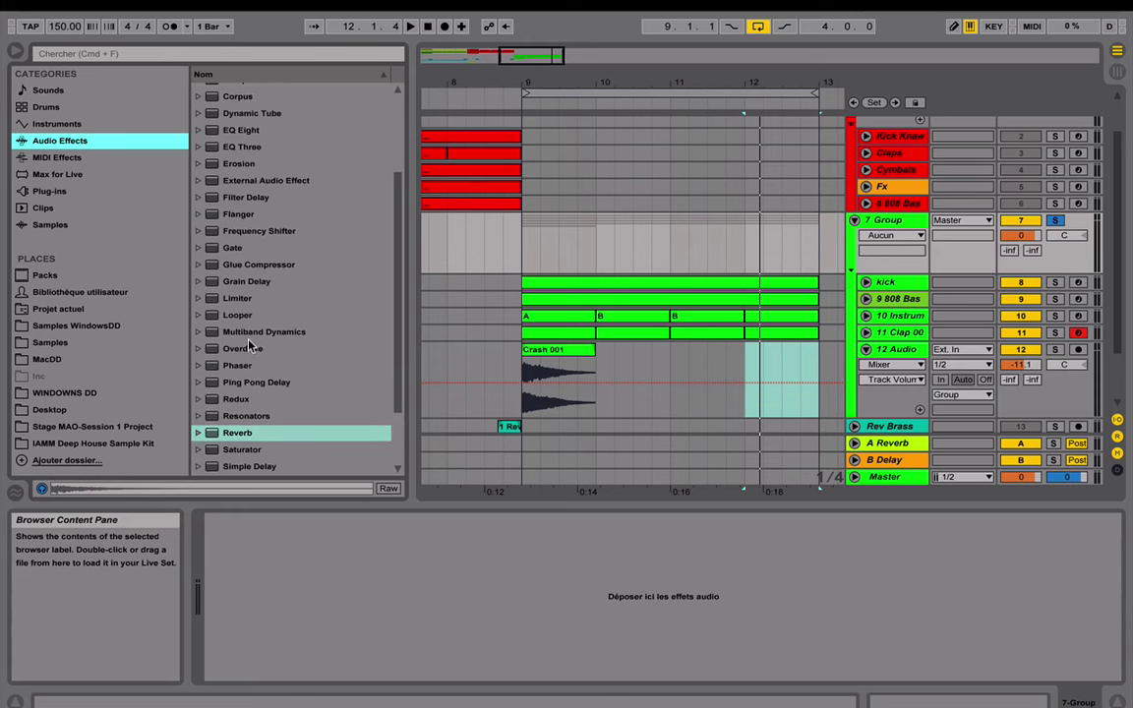
scroll(249, 345, down, 5)
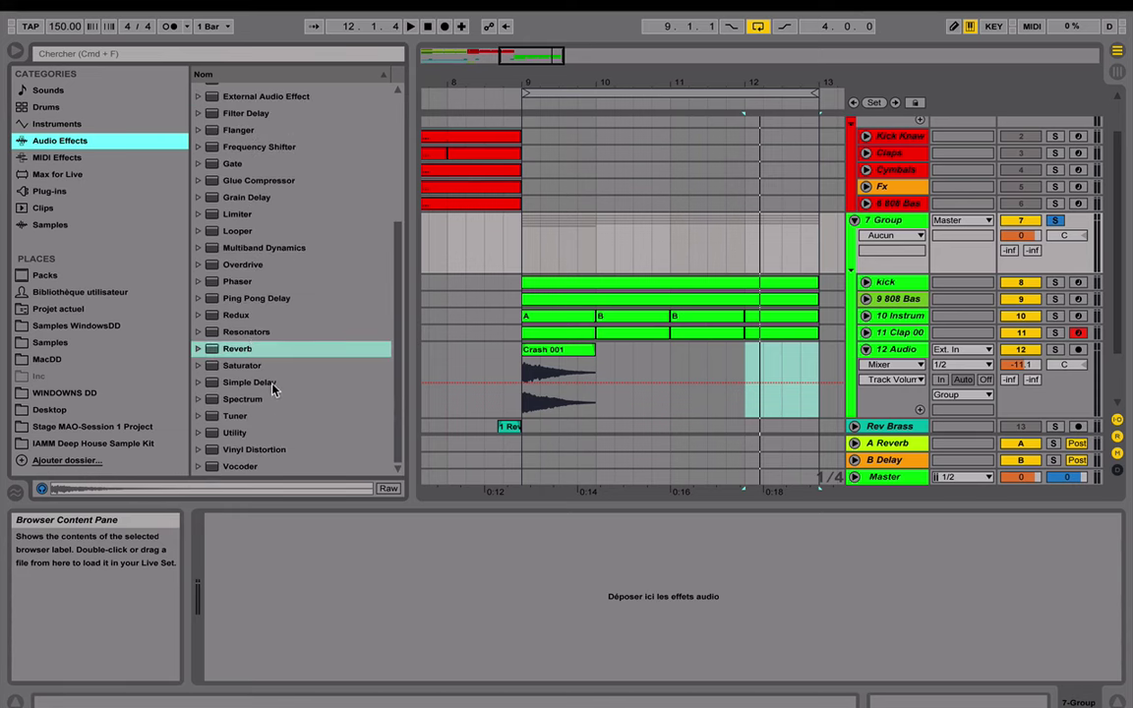
scroll(246, 334, up, 1)
double_click(244, 215)
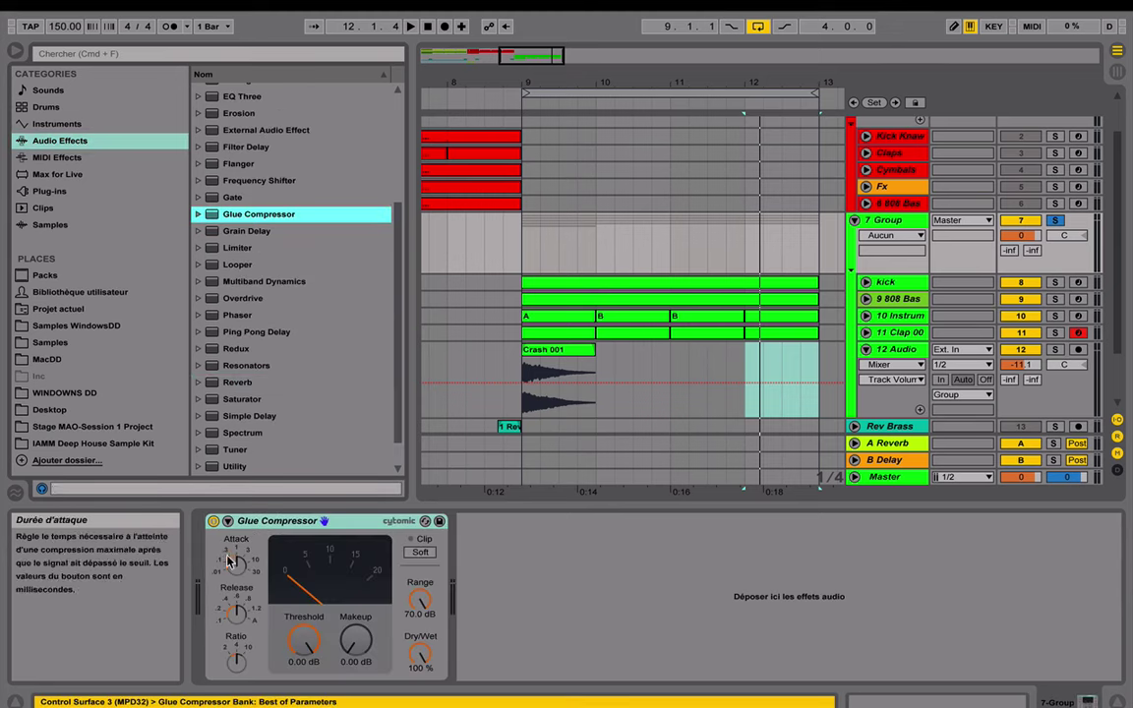
Step: Lengthen the Glue Compressor's attack, shorten its release and set the threshold to -14.9 dB while the loop plays
drag(237, 566, 237, 529)
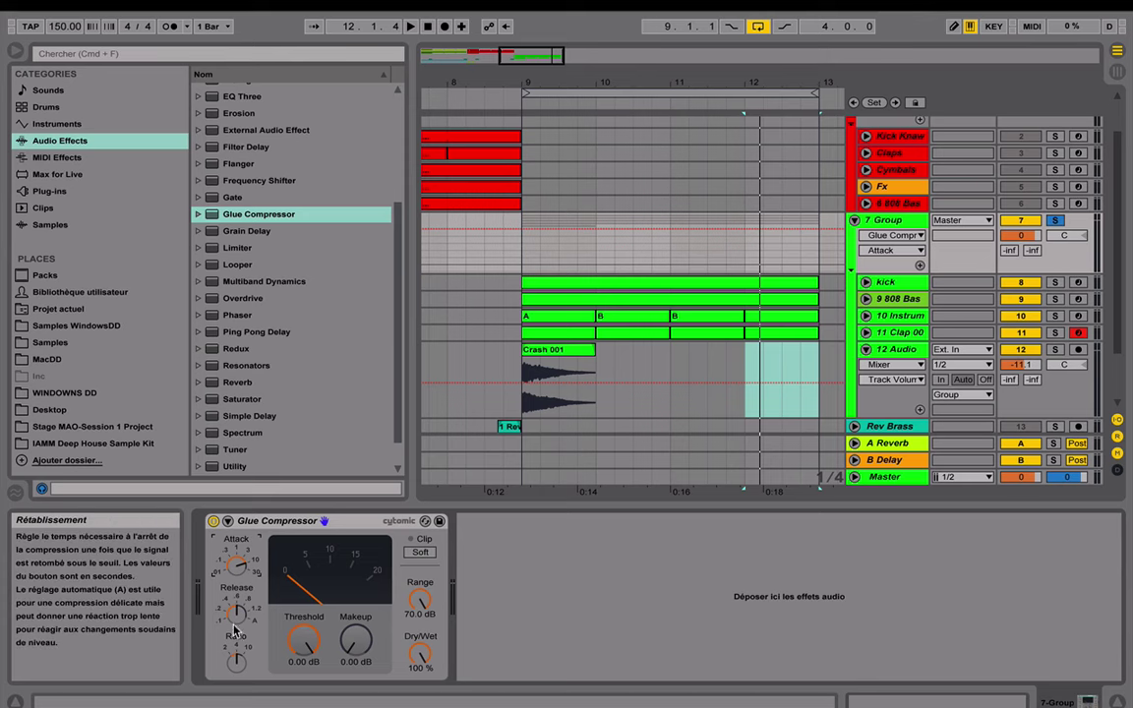
drag(237, 613, 237, 629)
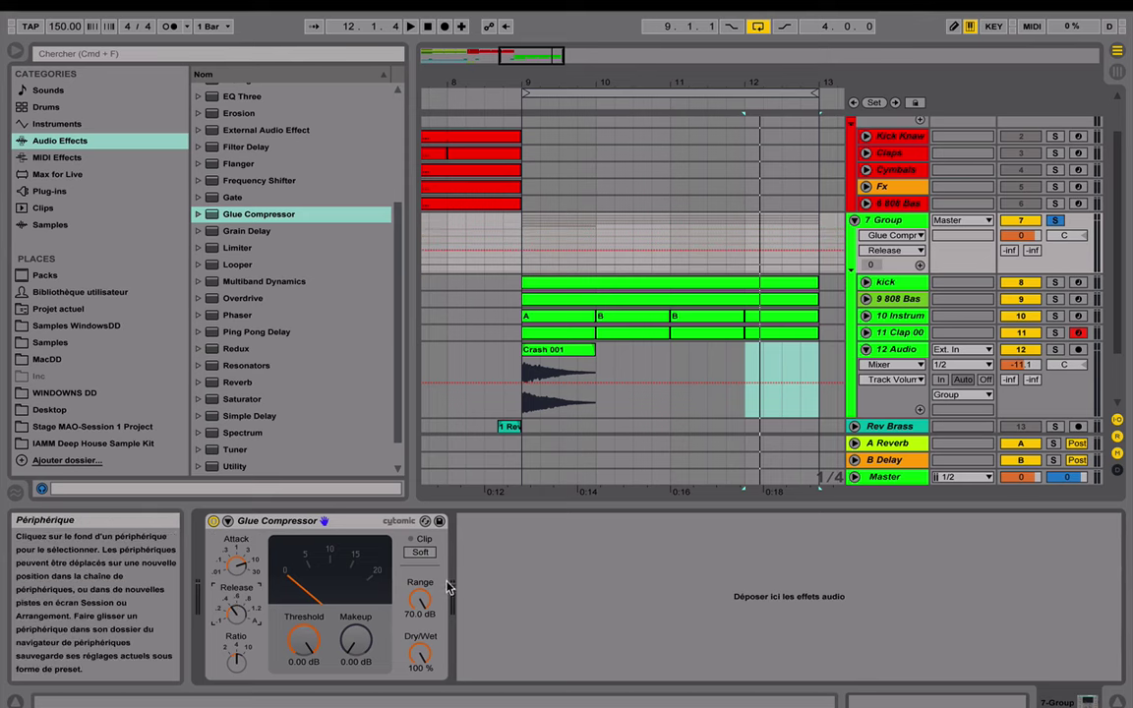
key(space)
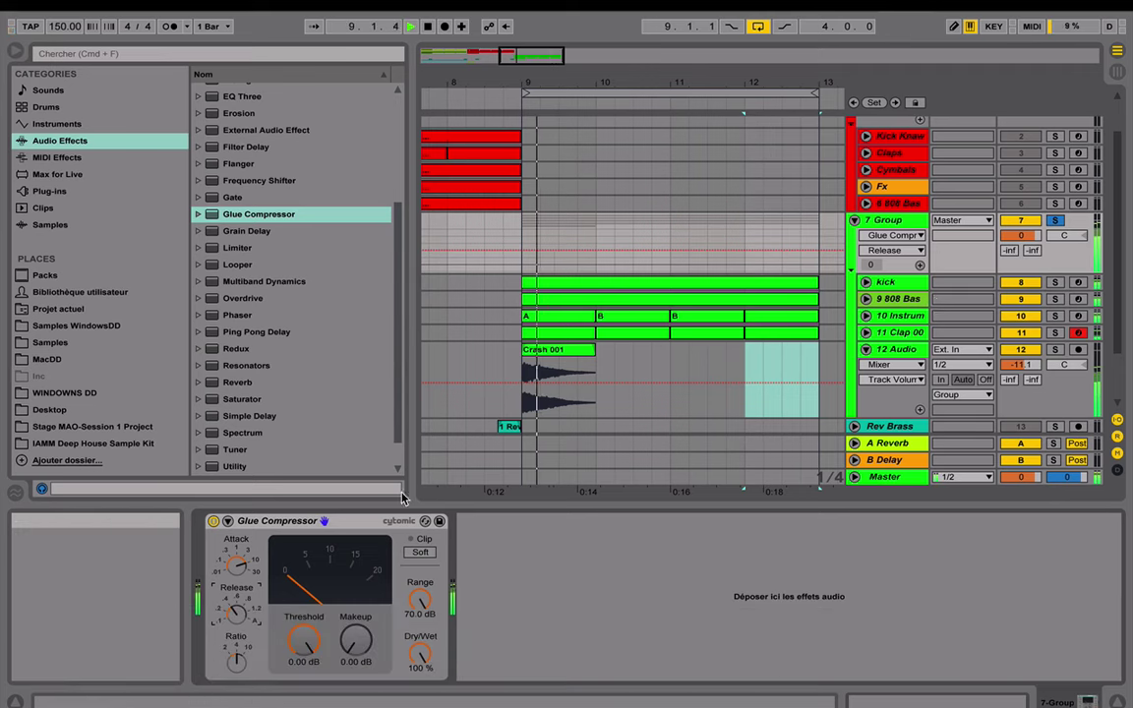
drag(304, 641, 303, 682)
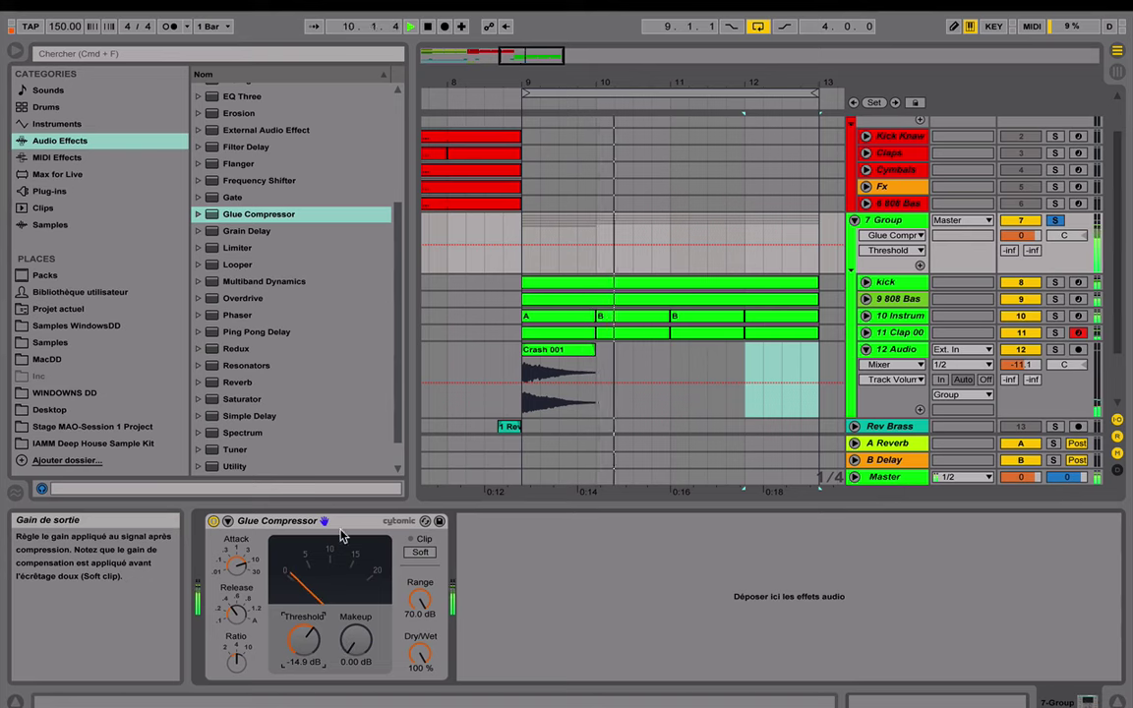
key(space)
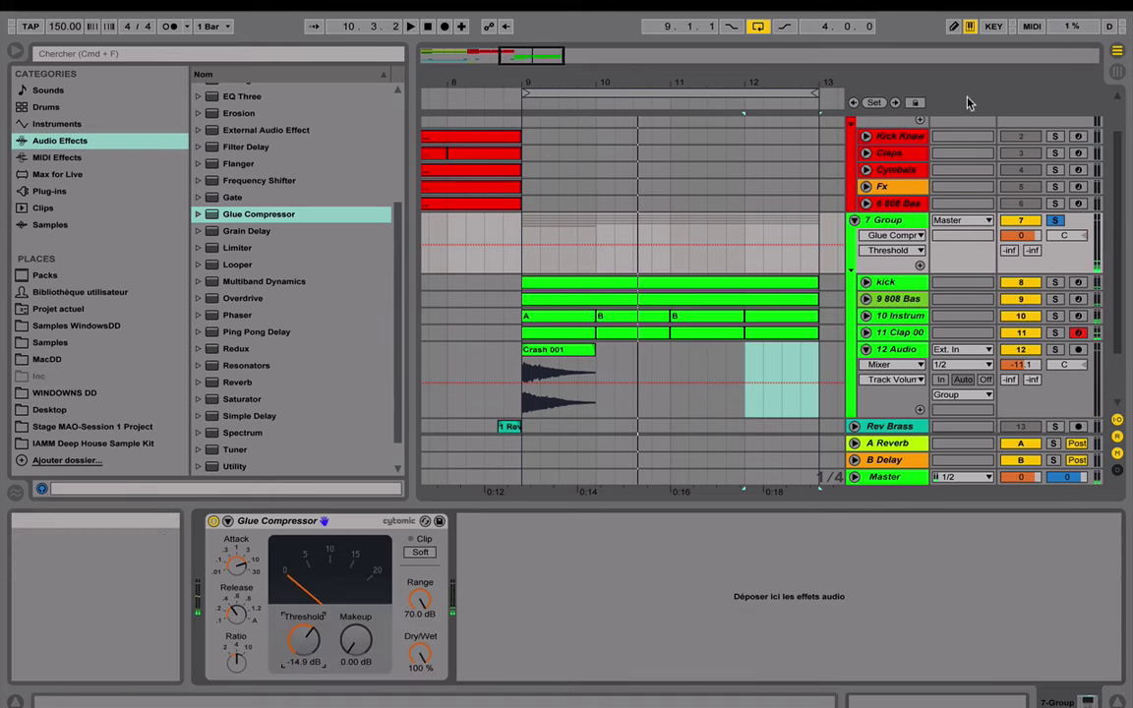
Step: Show the Session View mixer with the Drums group folded and set the Glue Compressor's threshold to -15.6 dB during playback
key(Tab)
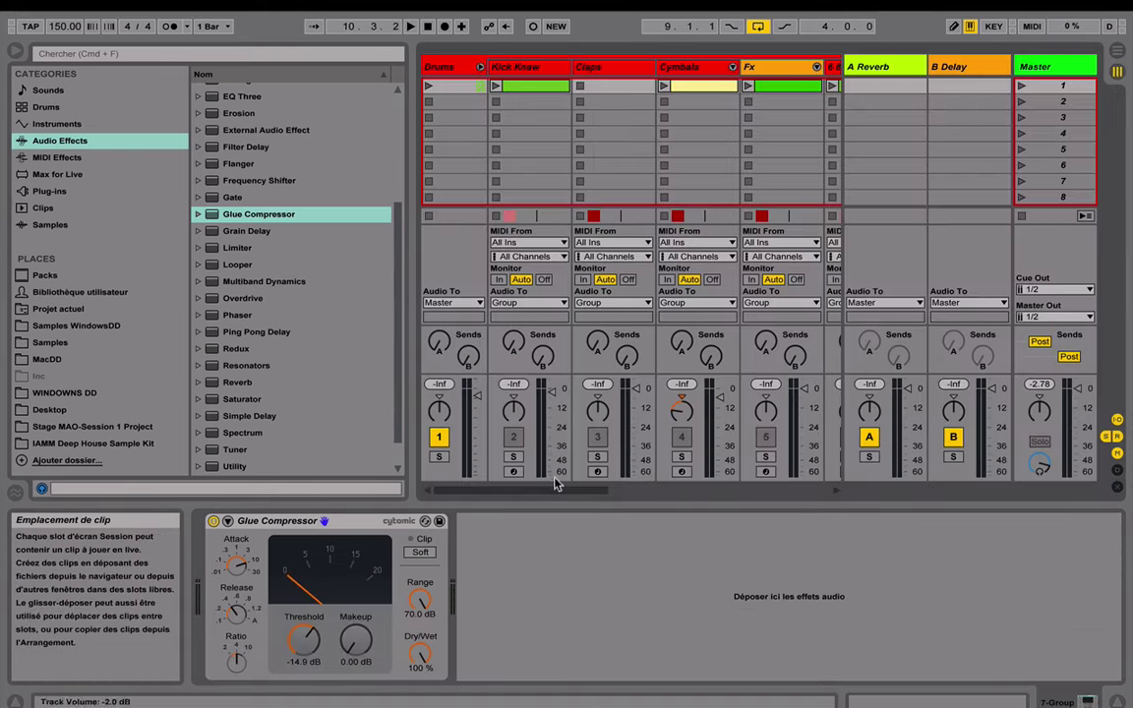
click(480, 66)
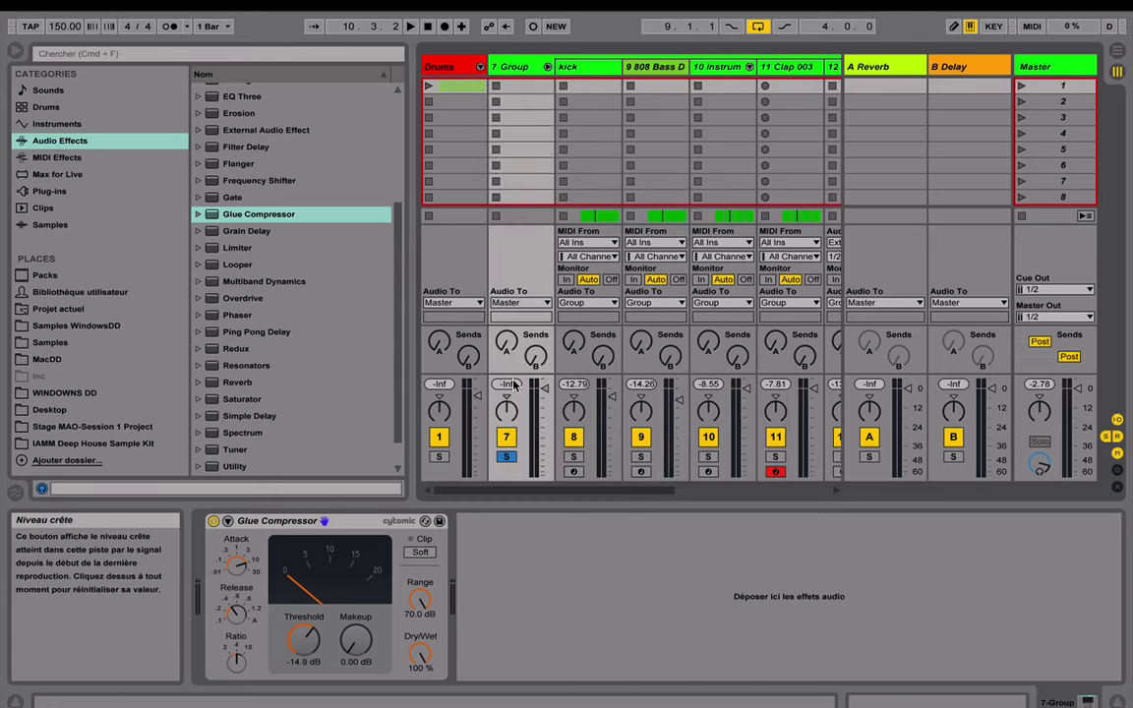
key(space)
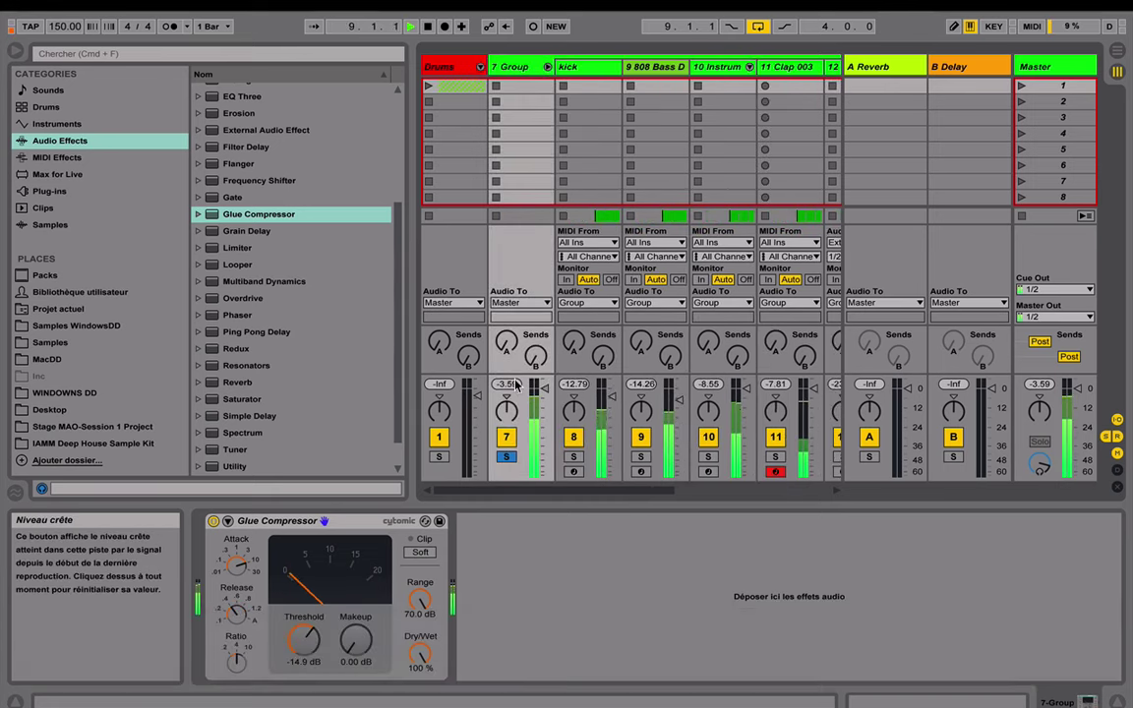
click(309, 652)
drag(309, 652, 309, 655)
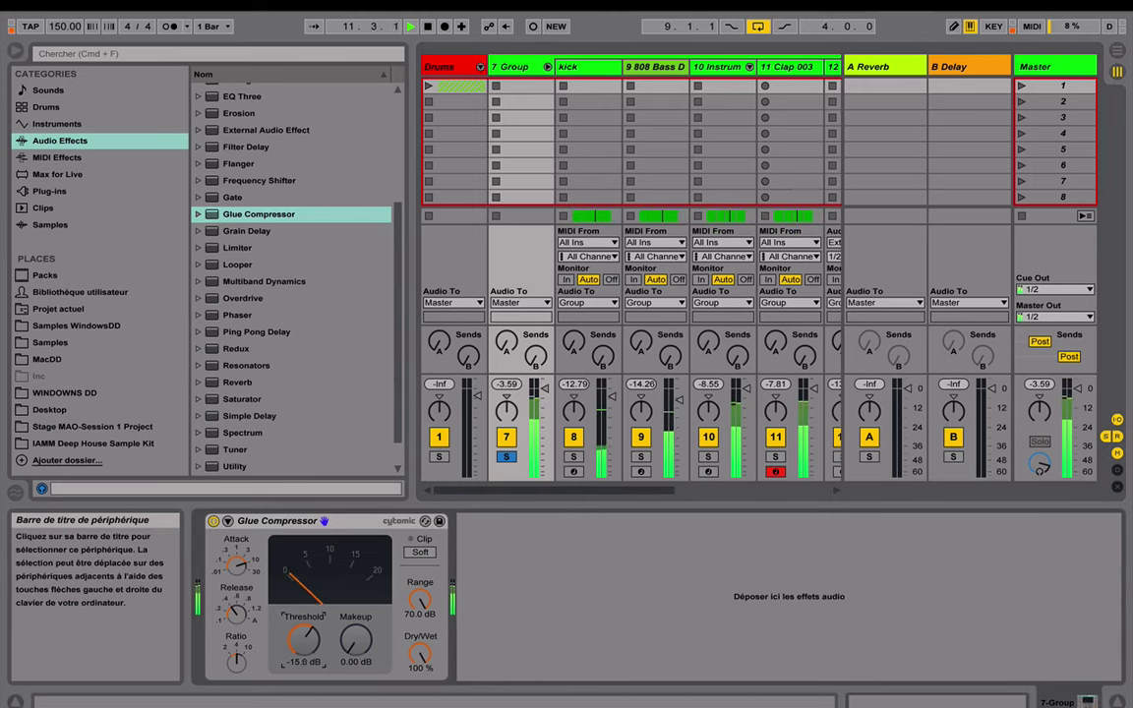
key(space)
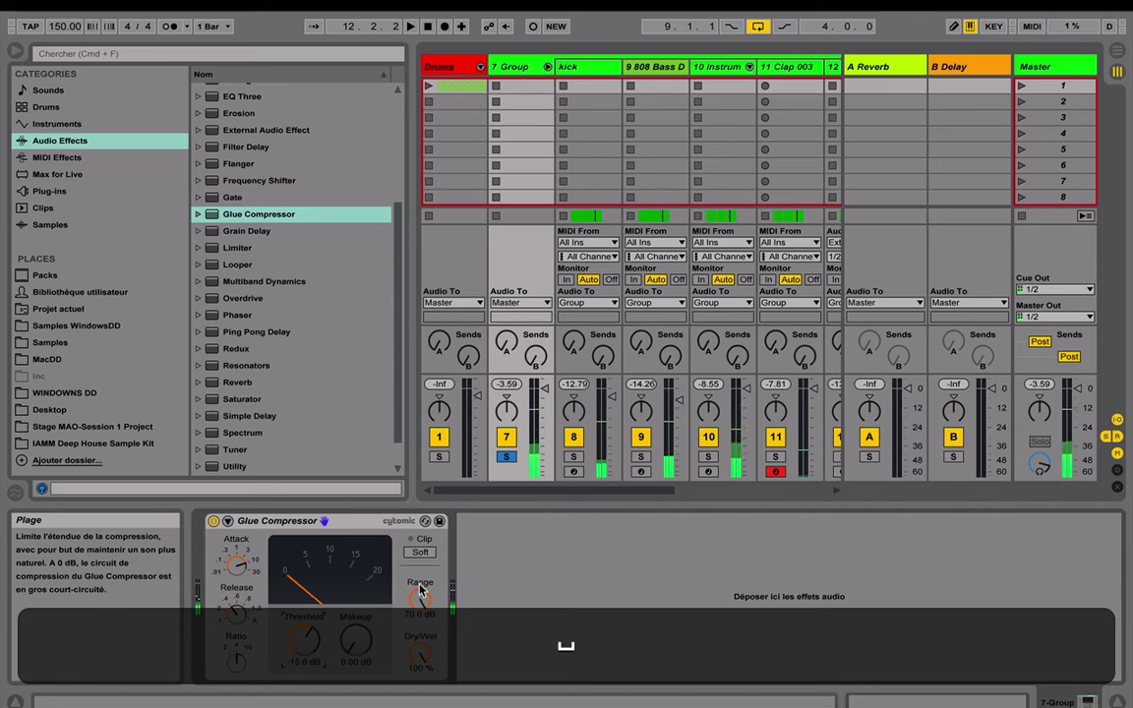
Step: Enable the Glue Compressor's sidechain EQ and set its frequency to 145 Hz and Q to 1.10
click(228, 522)
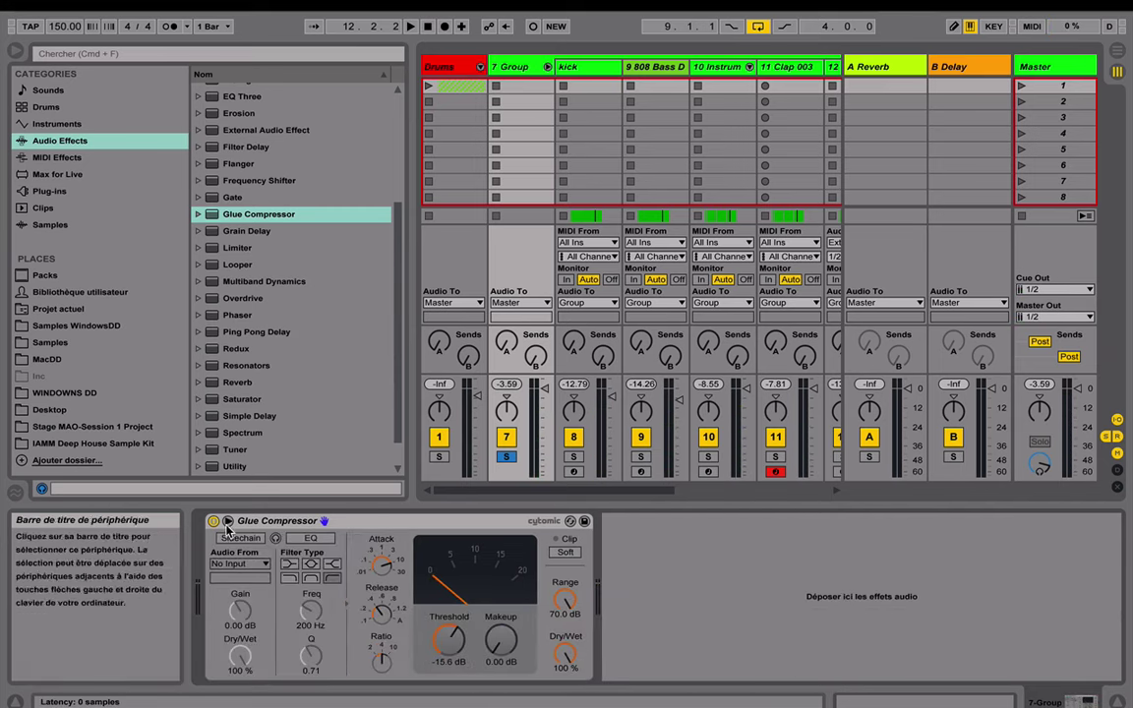
click(310, 540)
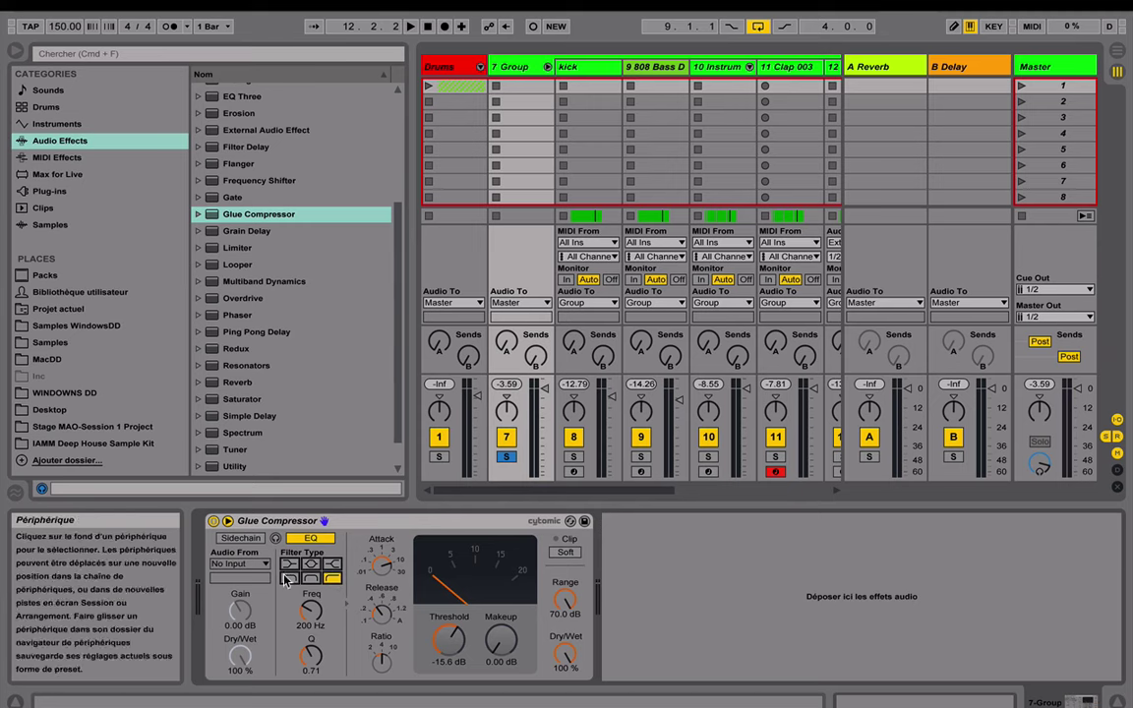
drag(312, 616, 311, 624)
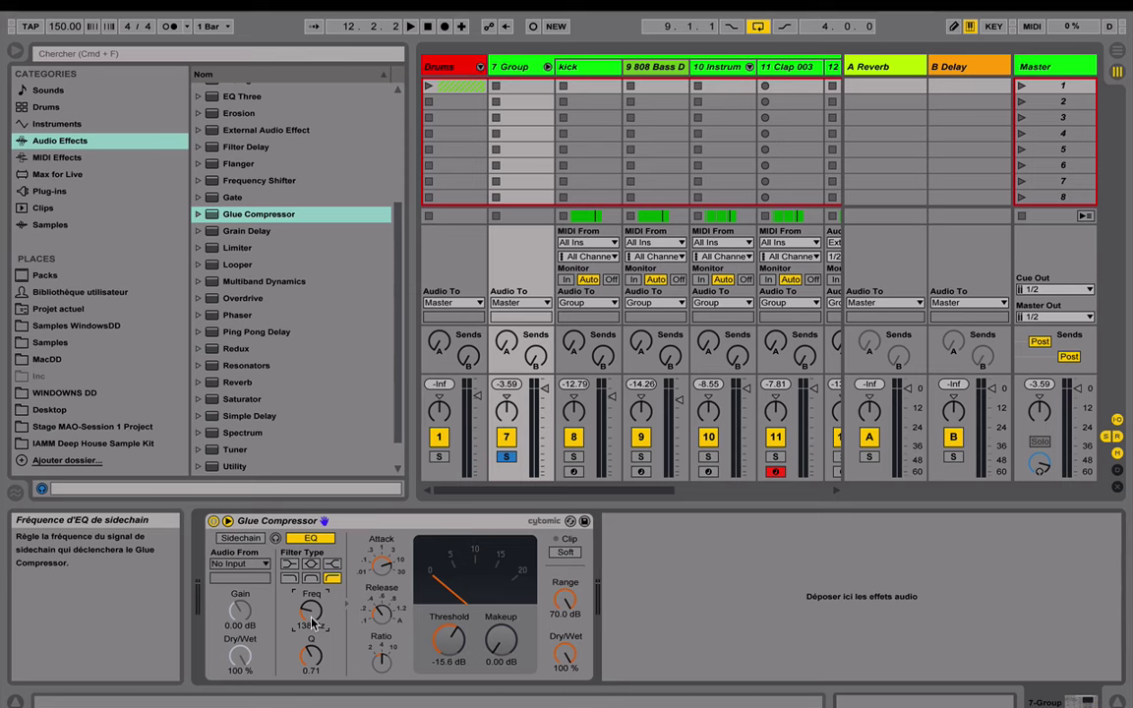
key(space)
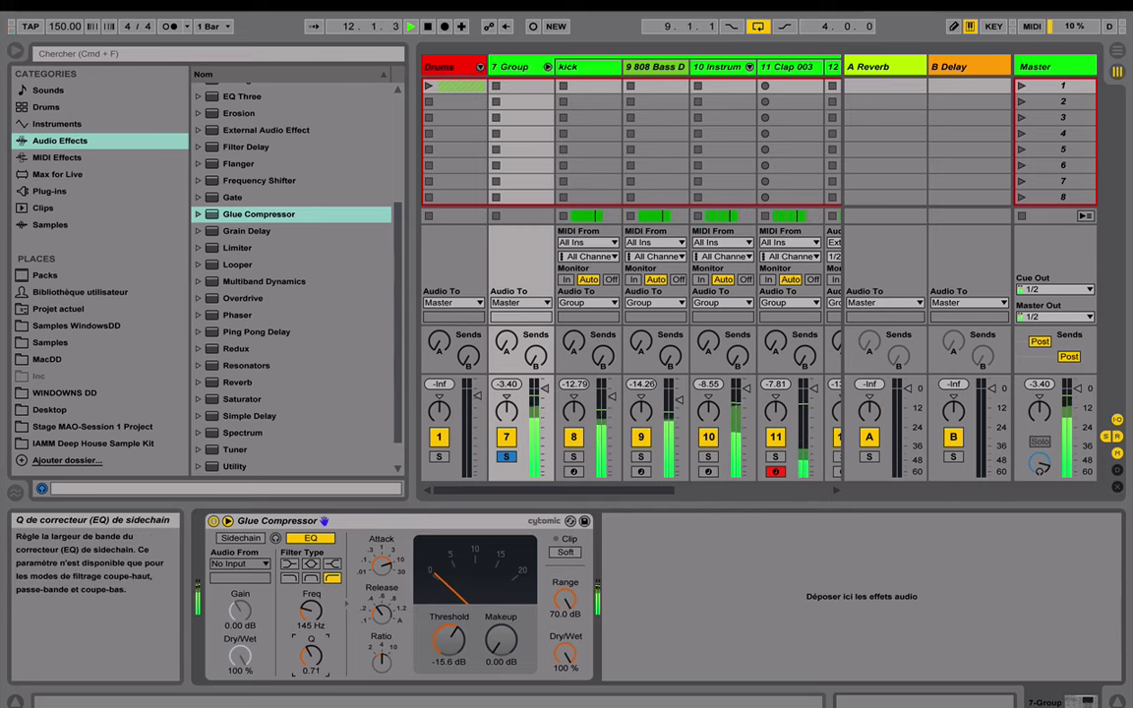
drag(311, 654, 310, 616)
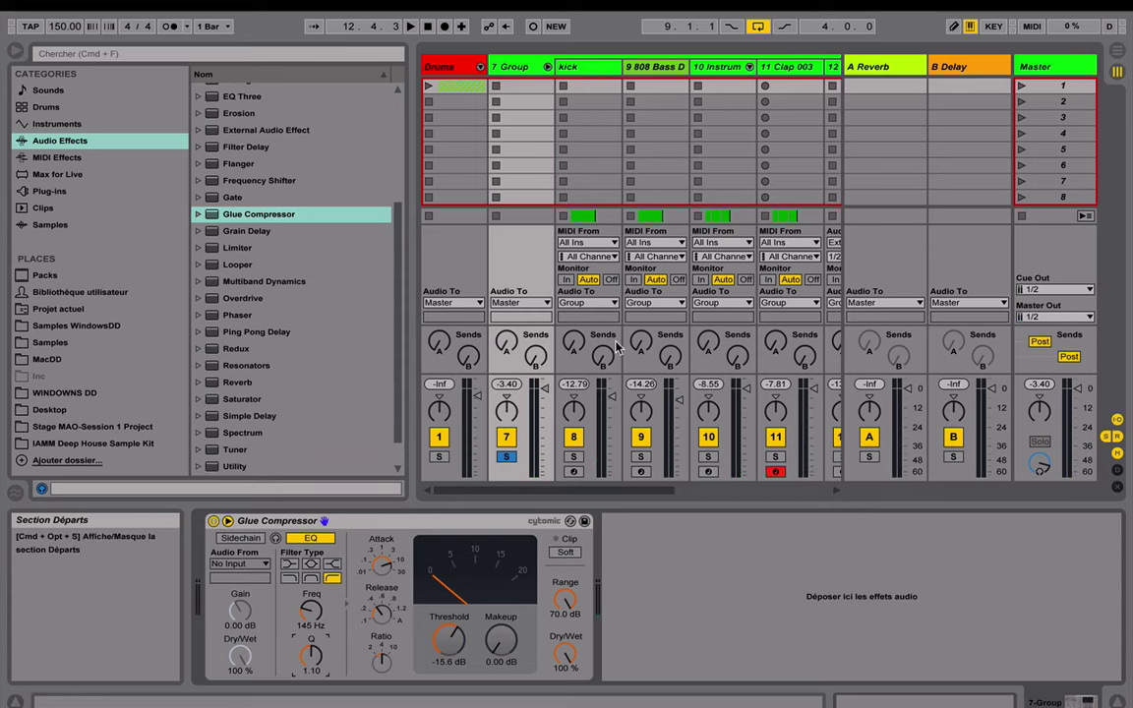
Step: Open the hi-hat track's Instrument Rack and look at its macro controls, leaving them hidden
drag(595, 492, 624, 489)
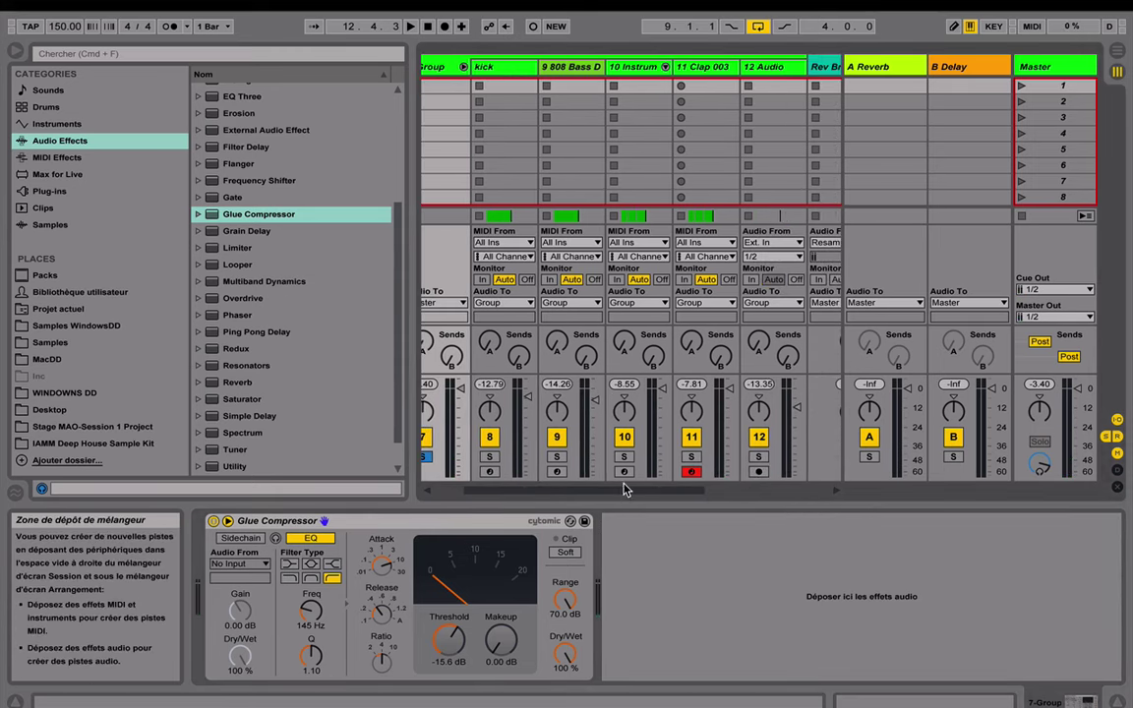
click(632, 68)
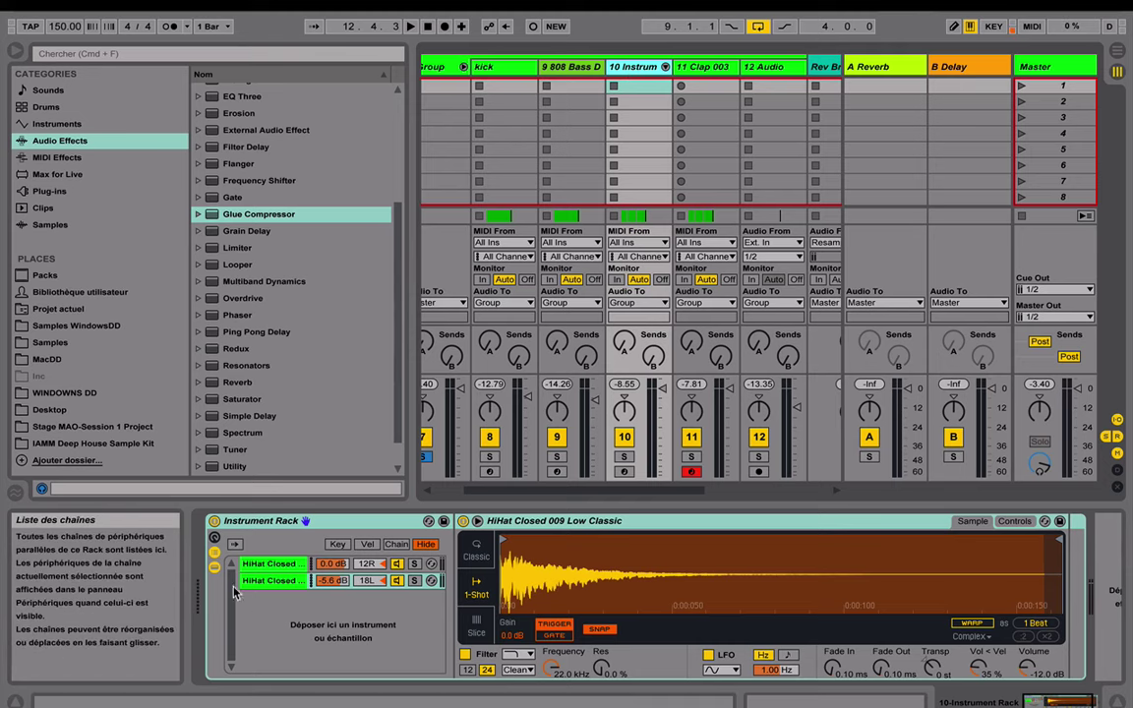
click(215, 539)
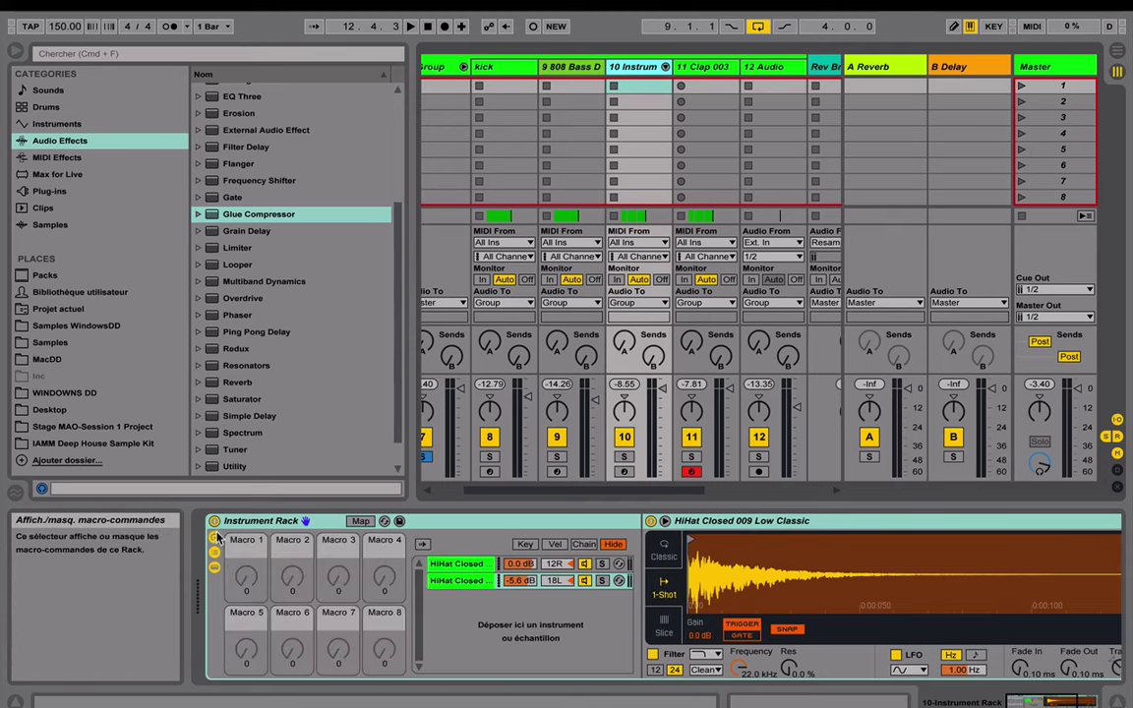
click(216, 539)
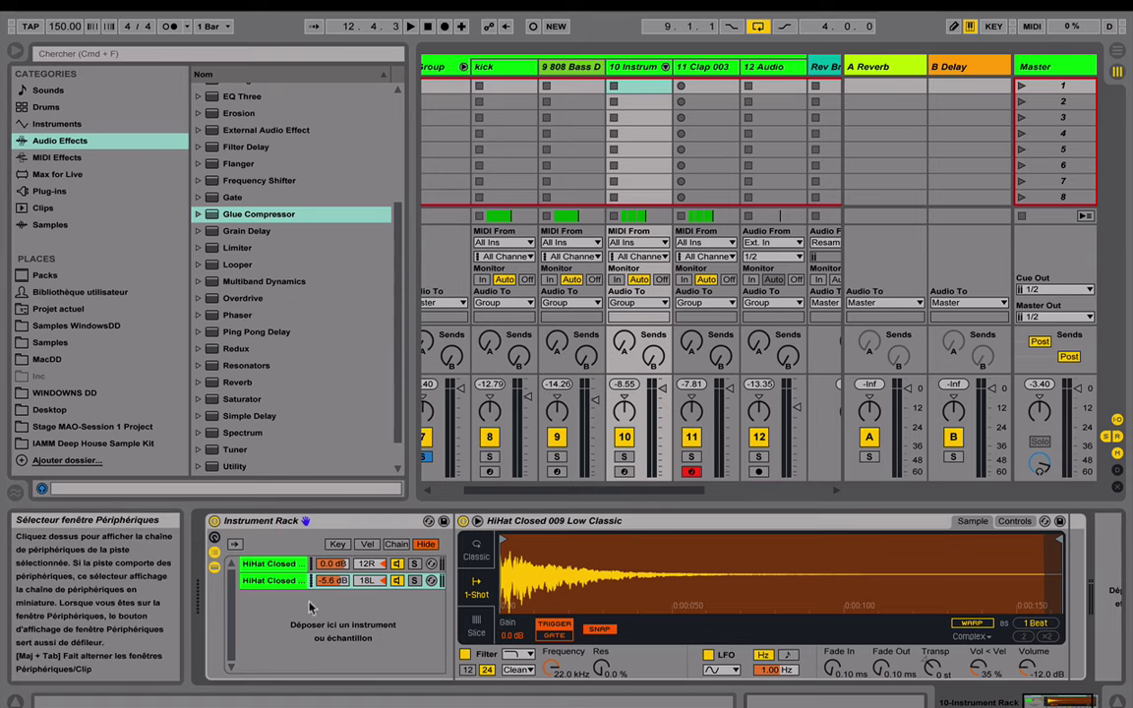
Step: Create an empty third chain in the Instrument Rack and select the HiHat Closed 009 Low Classic chain
right_click(308, 637)
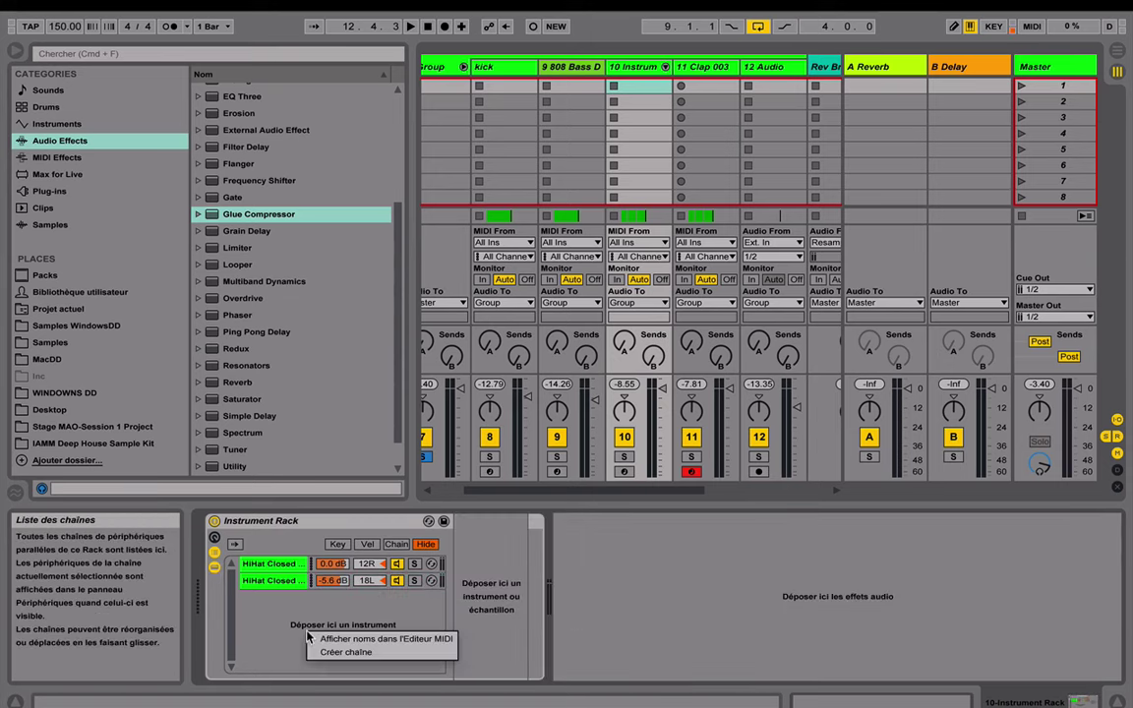
click(340, 652)
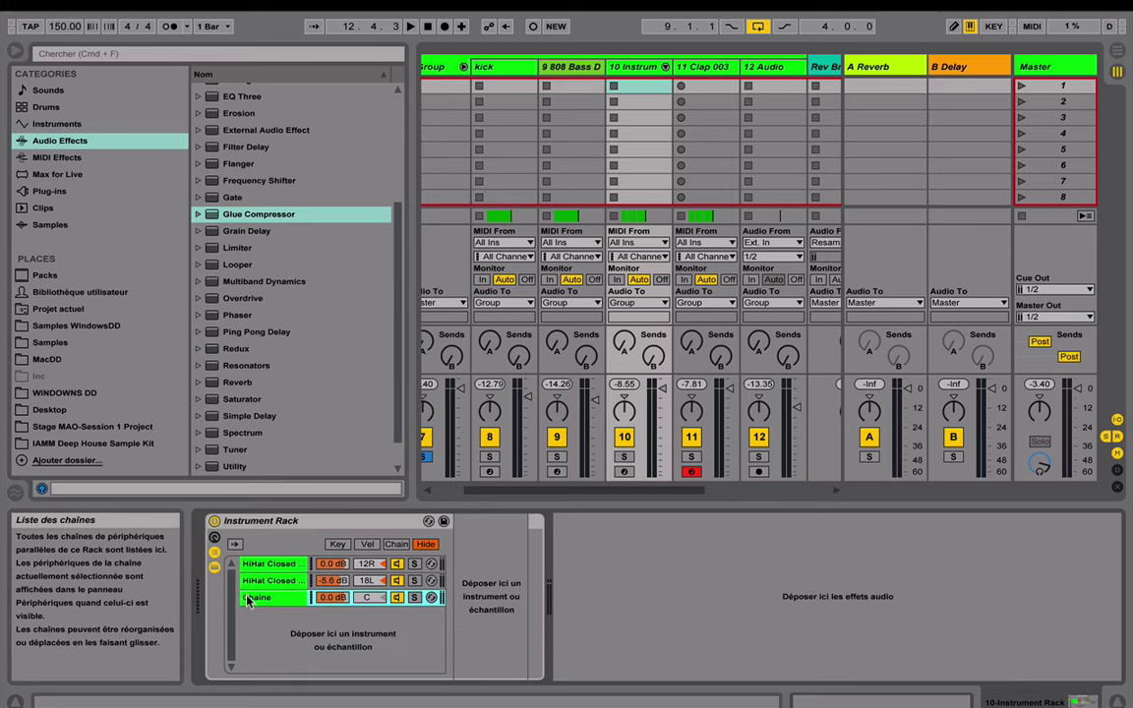
click(248, 600)
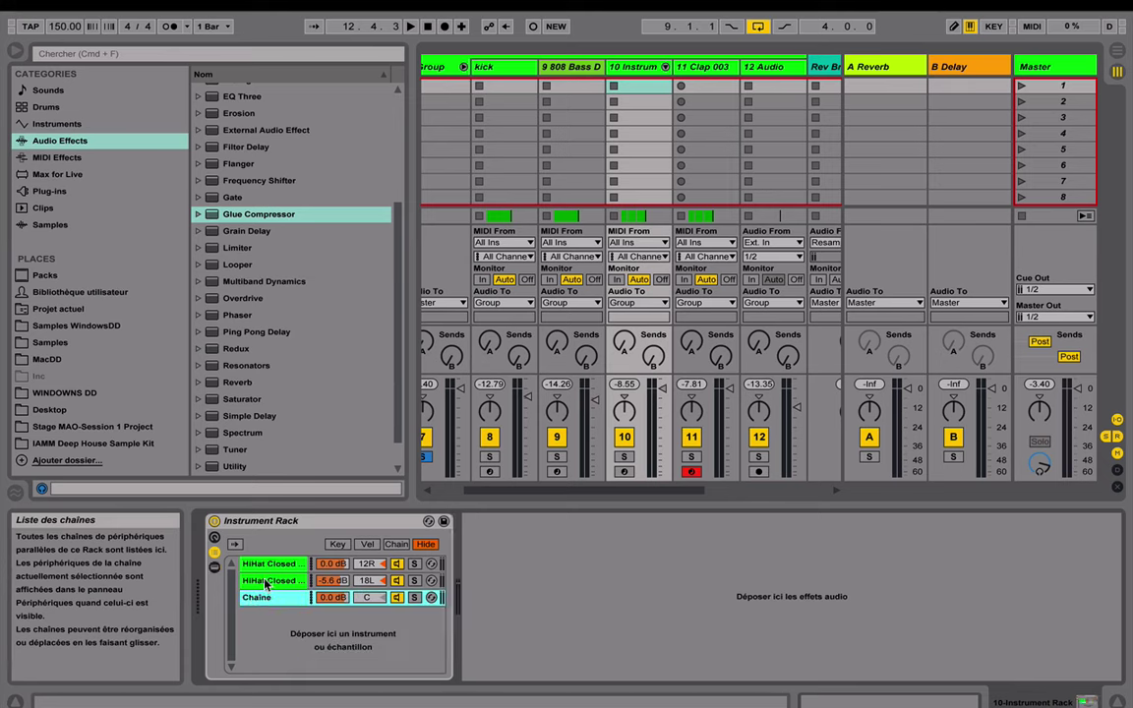
click(265, 583)
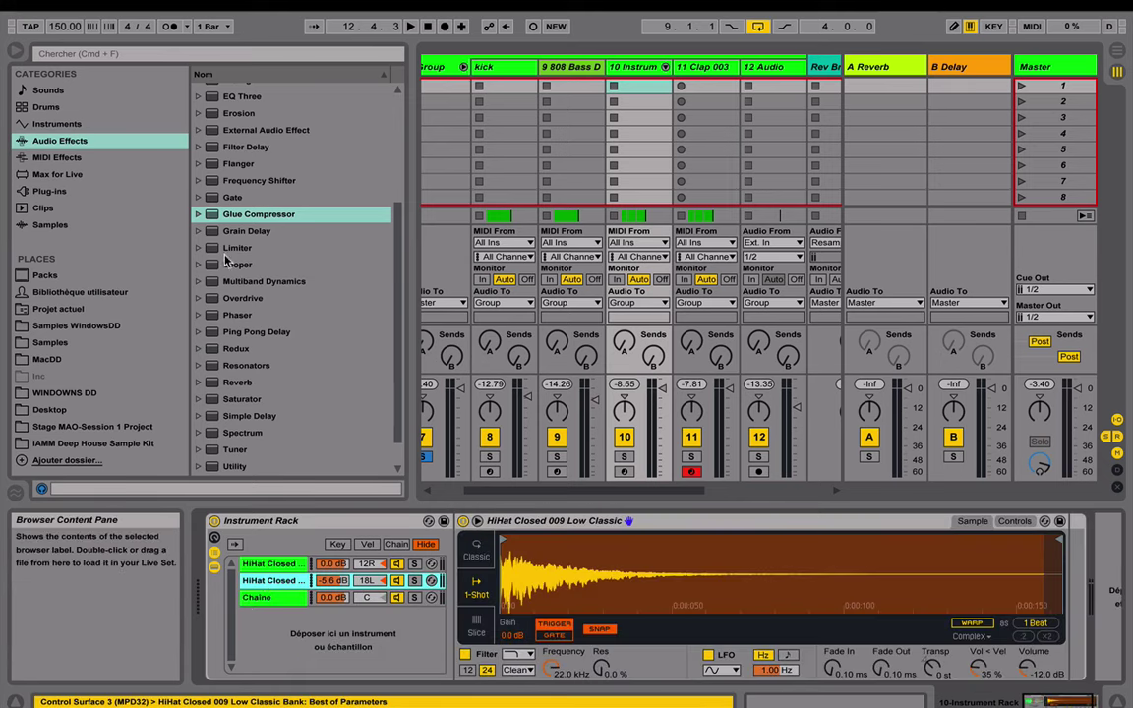
Step: Add the Ambience preset from the Room reverbs after the hi-hat track's Instrument Rack
scroll(244, 352, down, 2)
click(198, 348)
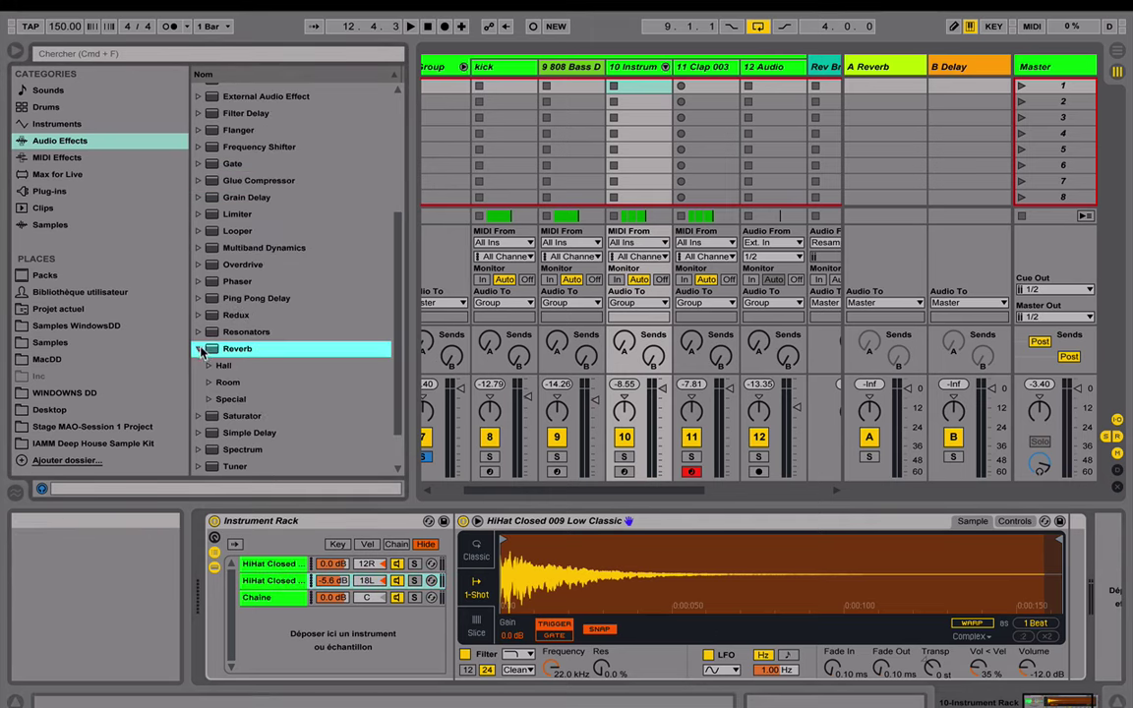
click(209, 382)
scroll(268, 410, down, 5)
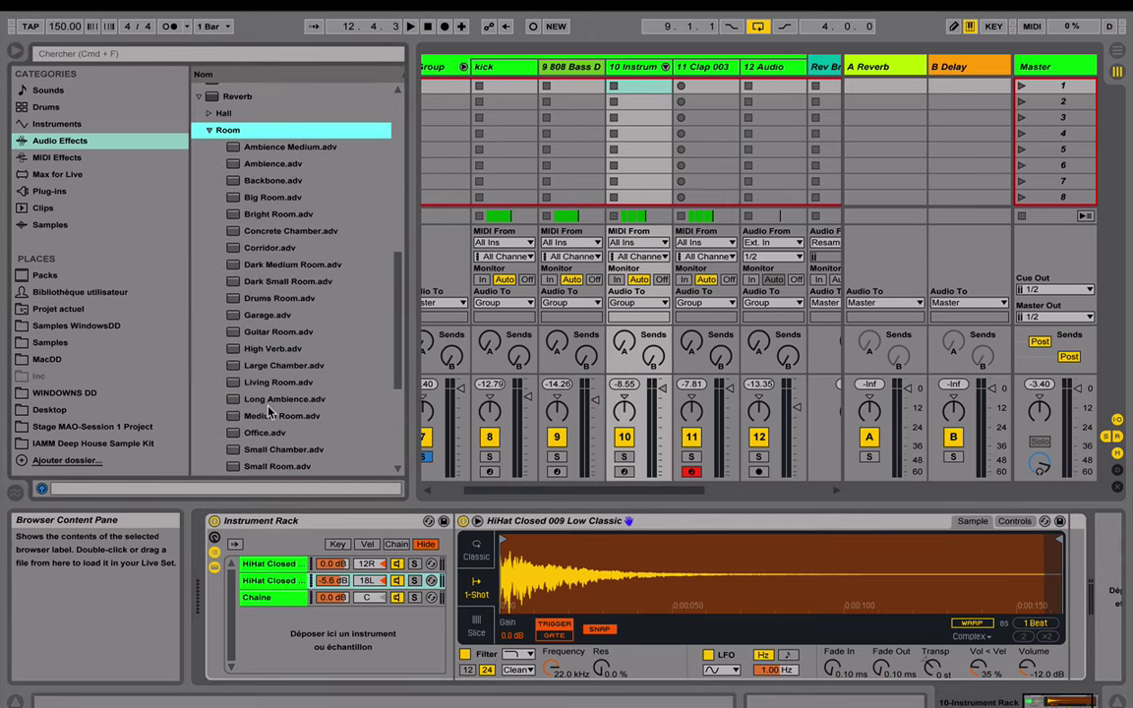
click(266, 165)
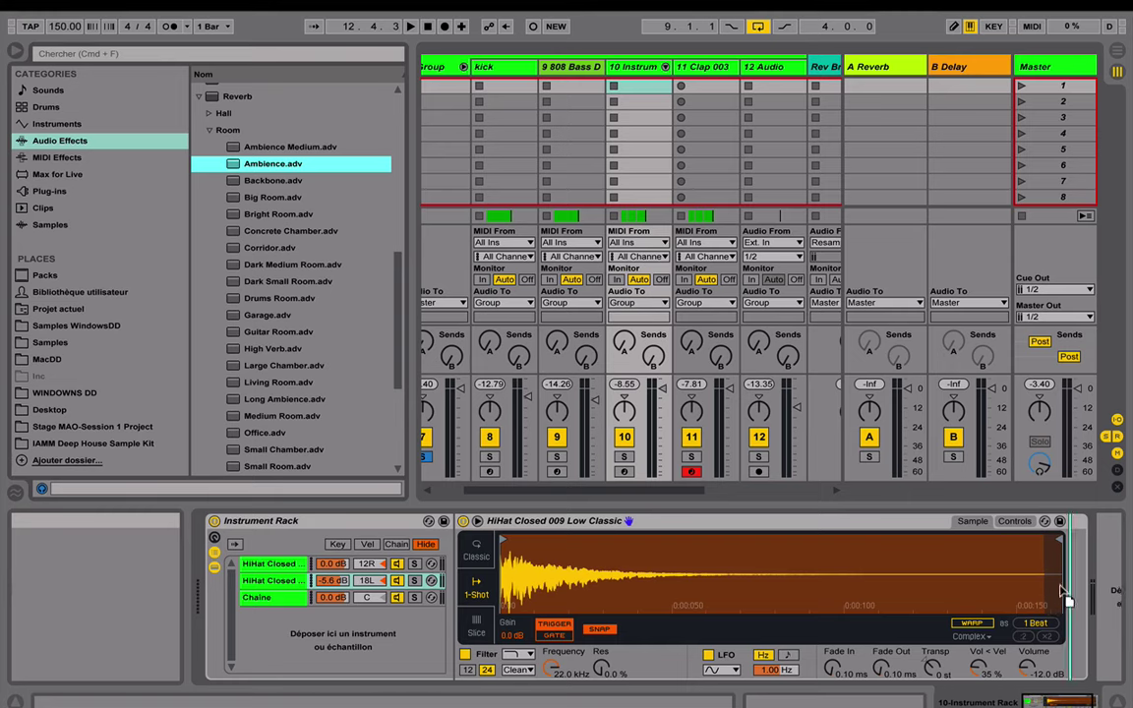
drag(1061, 588, 1096, 589)
Step: Set the Ambience reverb's Dry/Wet to 16% while auditioning the hi-hats
drag(1093, 658, 1065, 701)
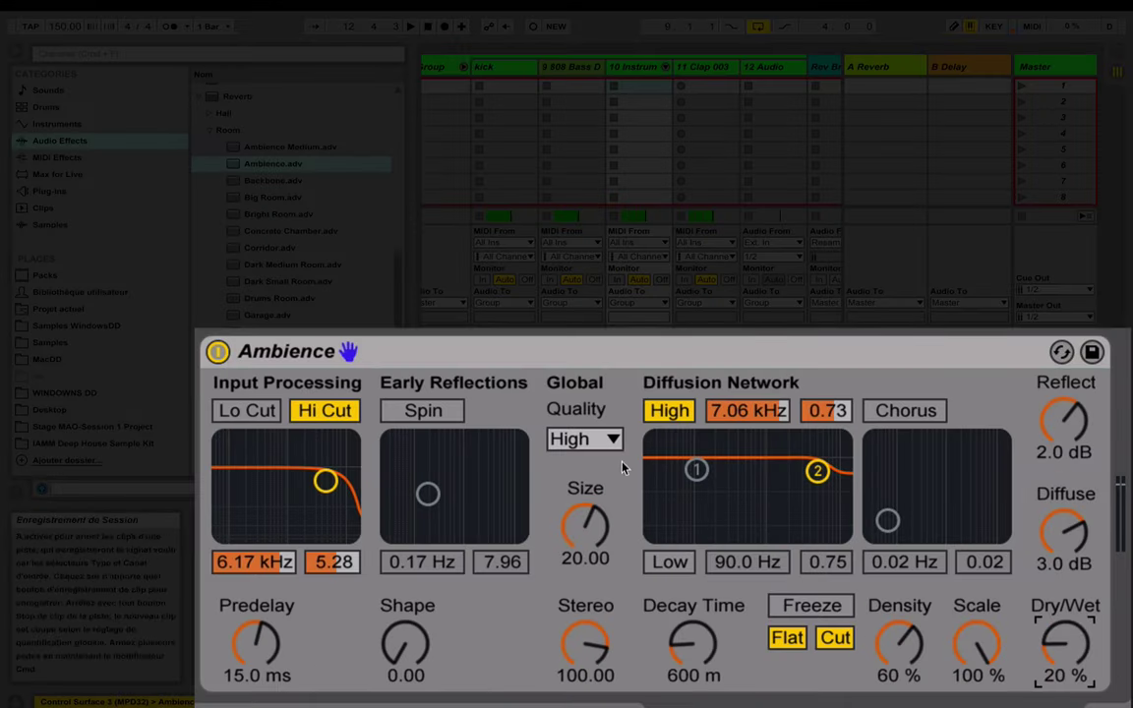
key(space)
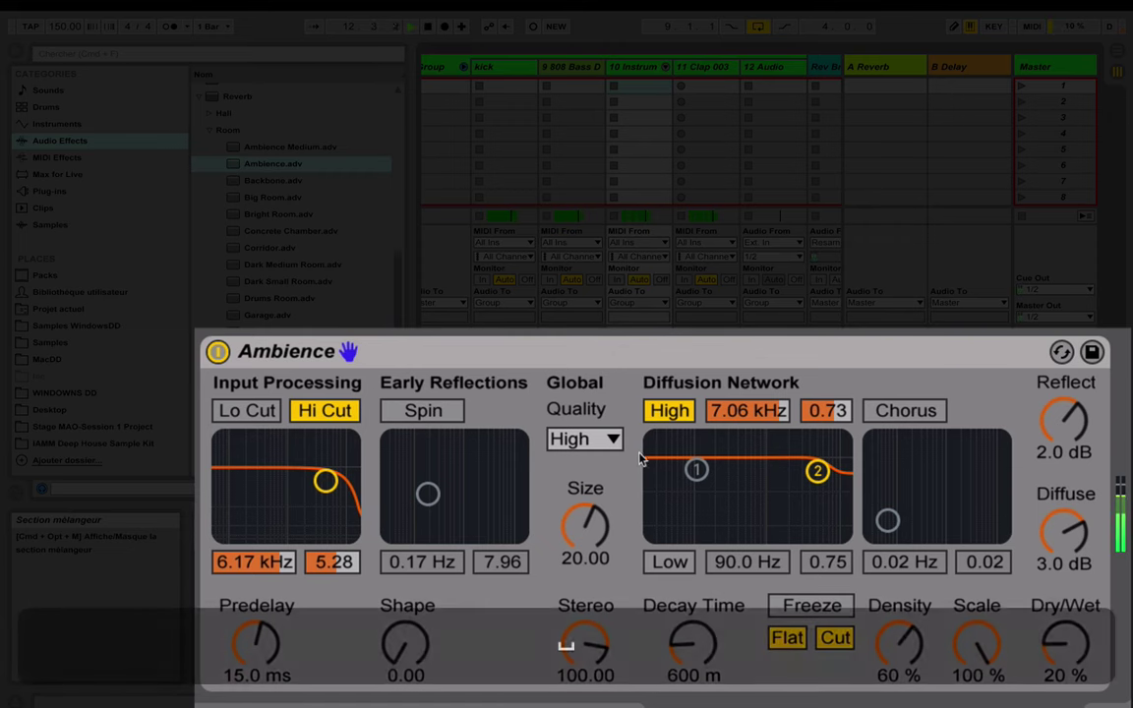
drag(1075, 678, 1075, 684)
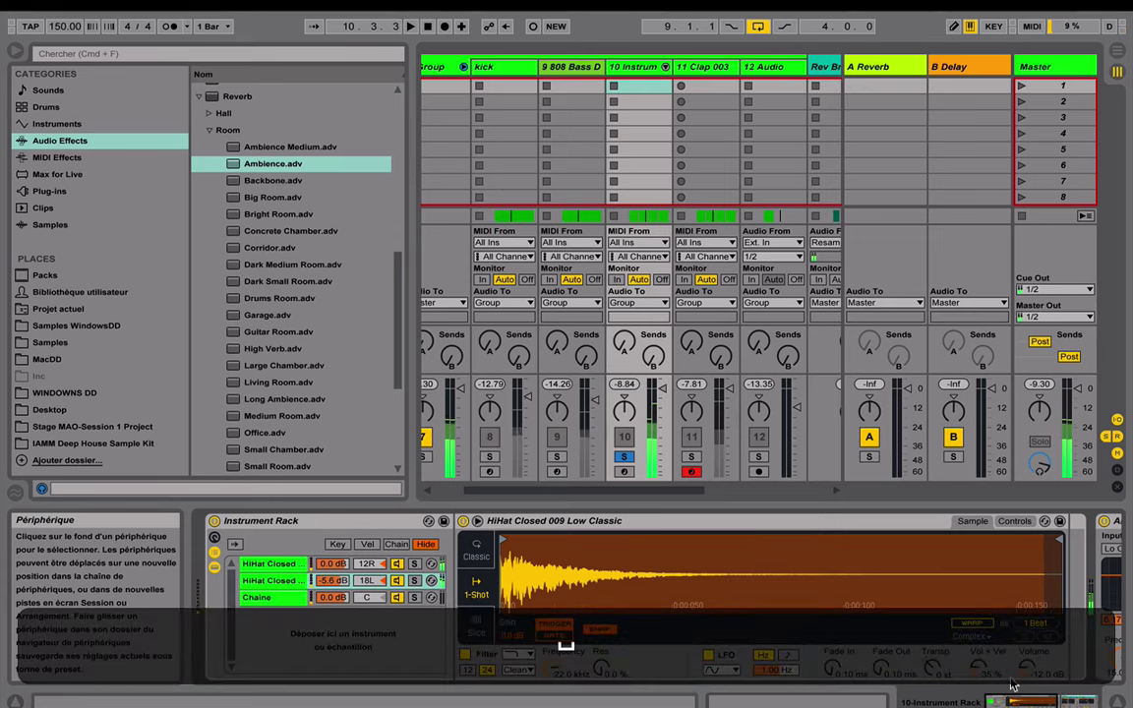
Step: Pan the HiHat Closed 007 Trap chain to 27R and the HiHat Closed 009 Low Classic chain to 28L, and audition them
click(372, 564)
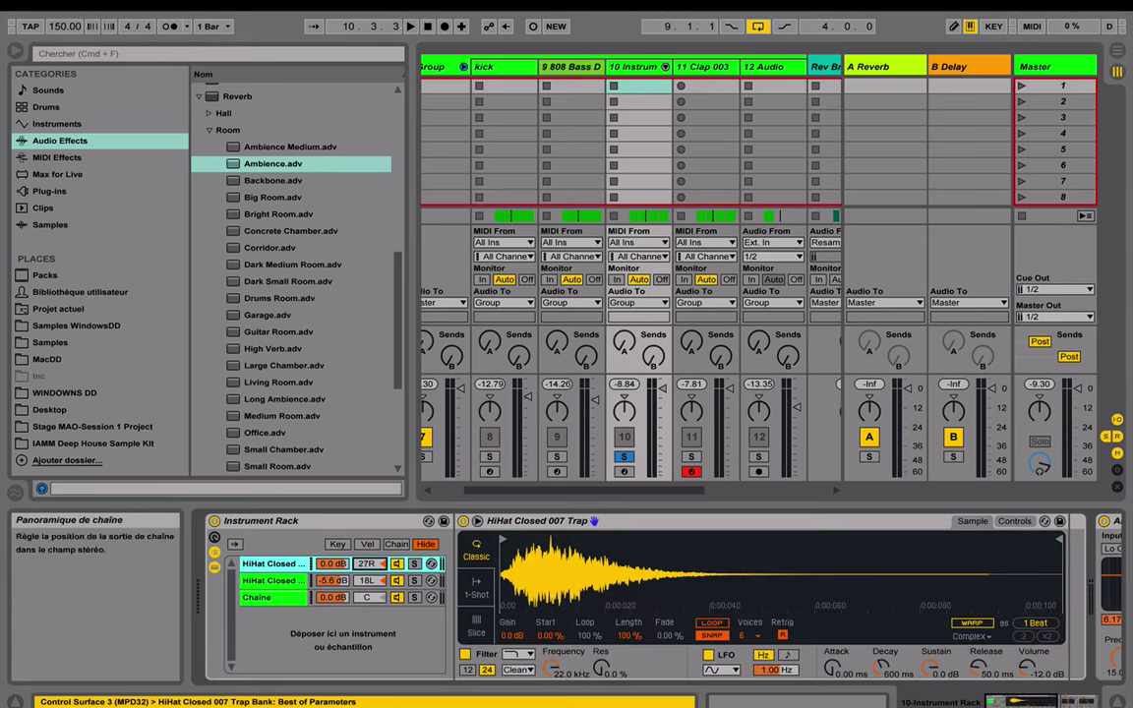
drag(372, 578, 372, 588)
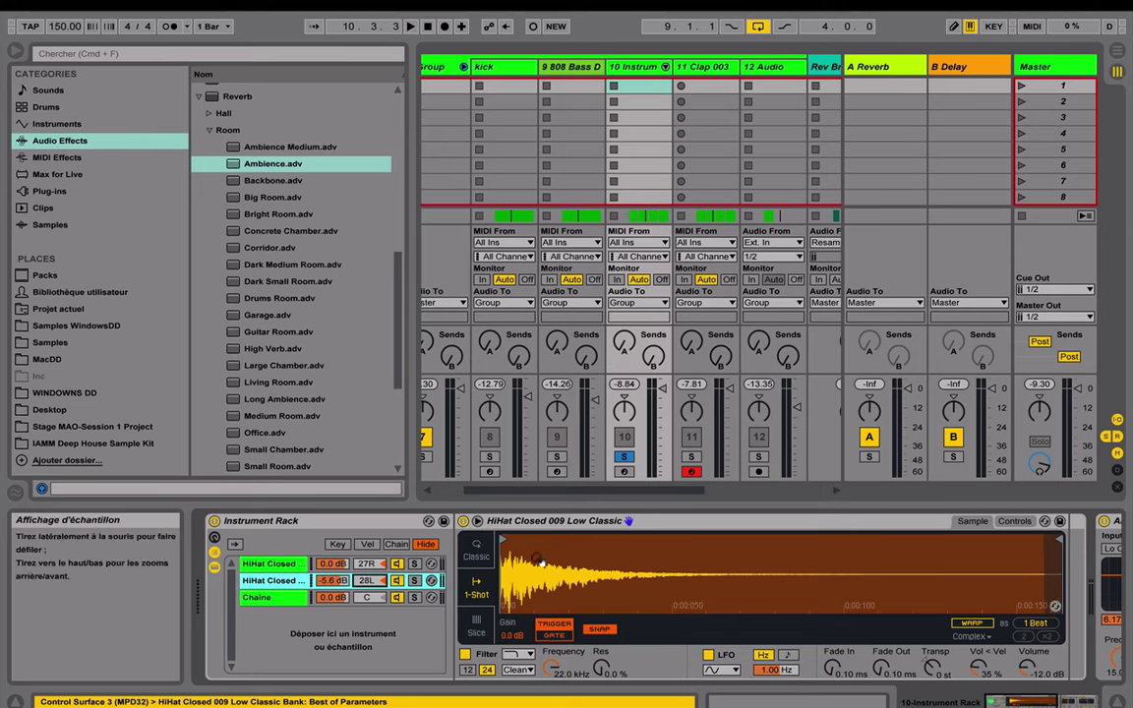
key(space)
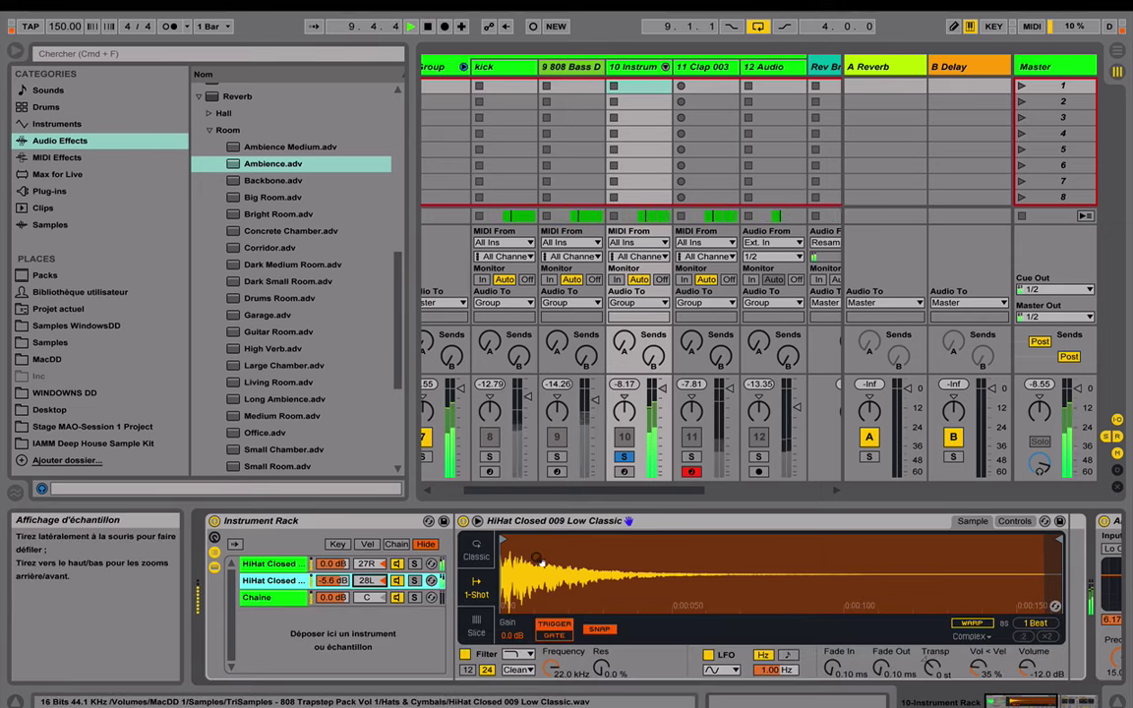
key(space)
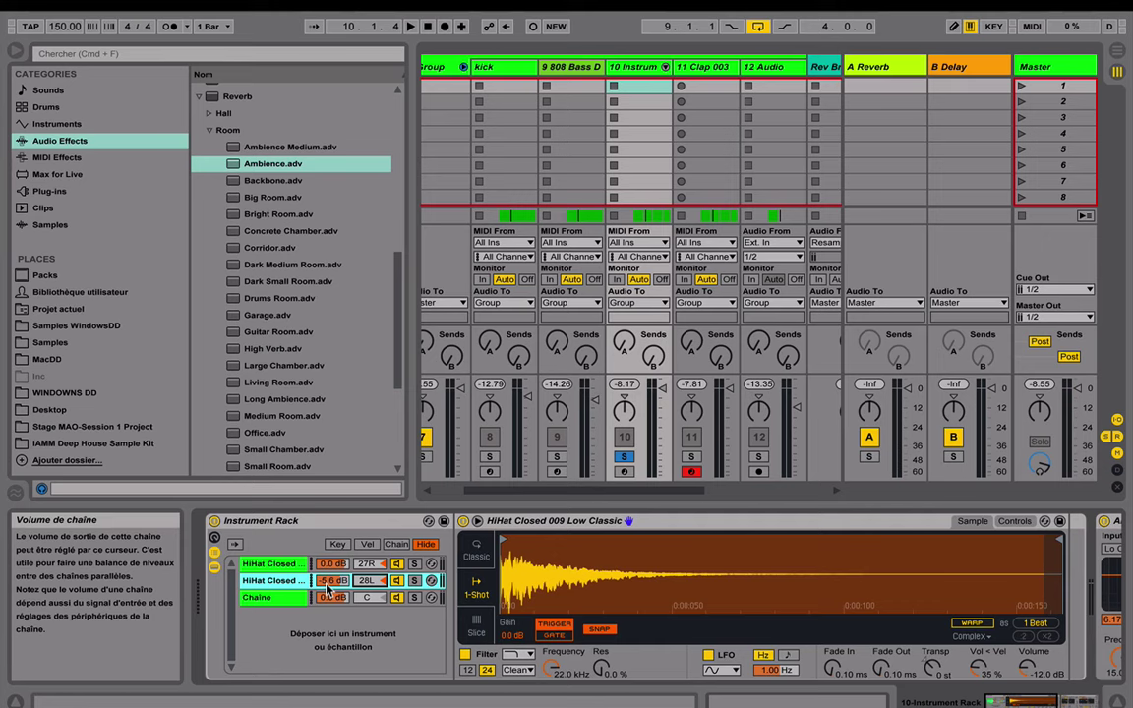
Step: Delete the empty third chain from the Instrument Rack and take the hi-hat track out of solo
click(262, 600)
right_click(262, 600)
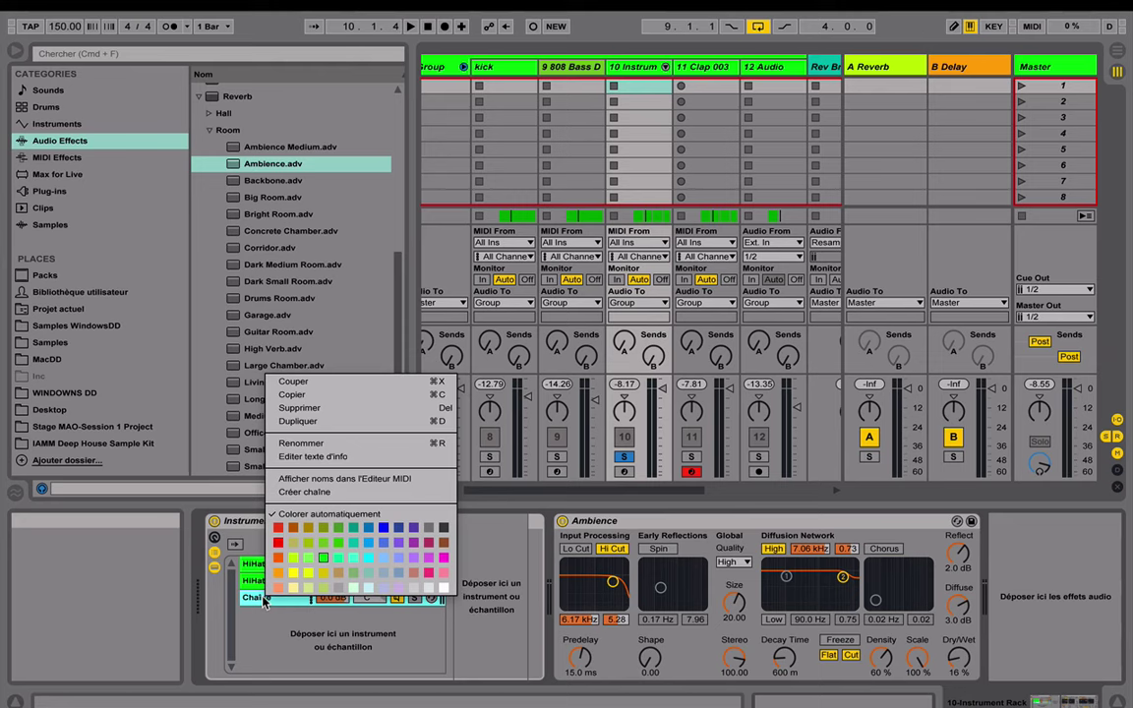
click(299, 407)
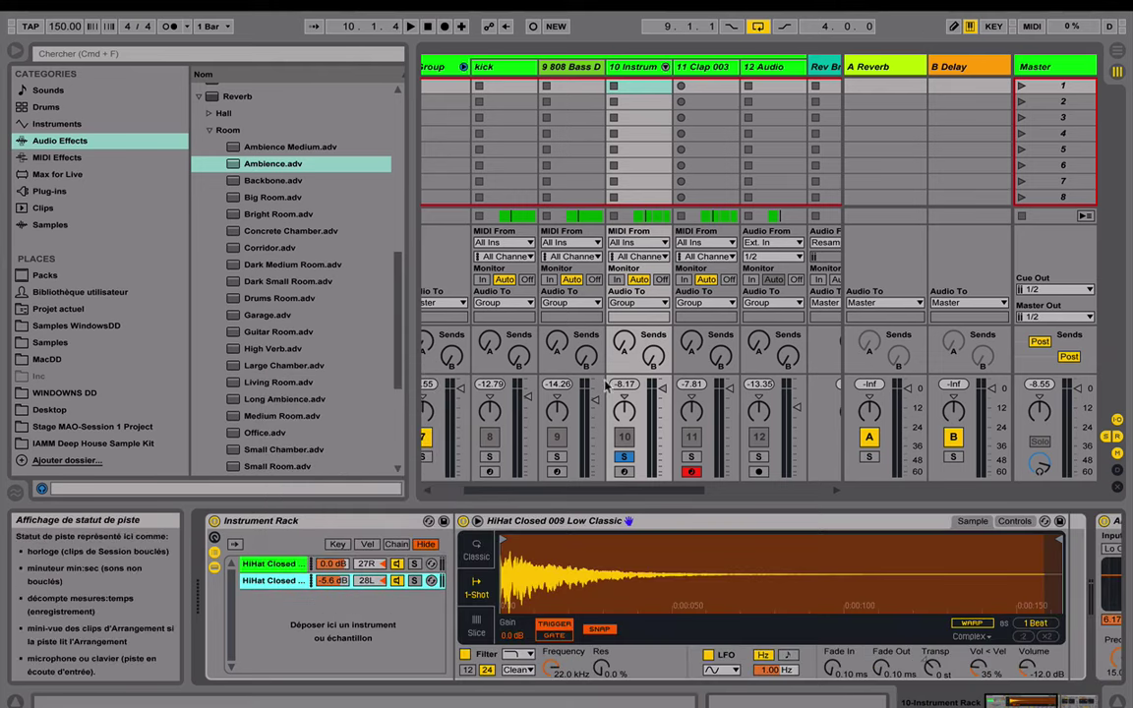
click(623, 456)
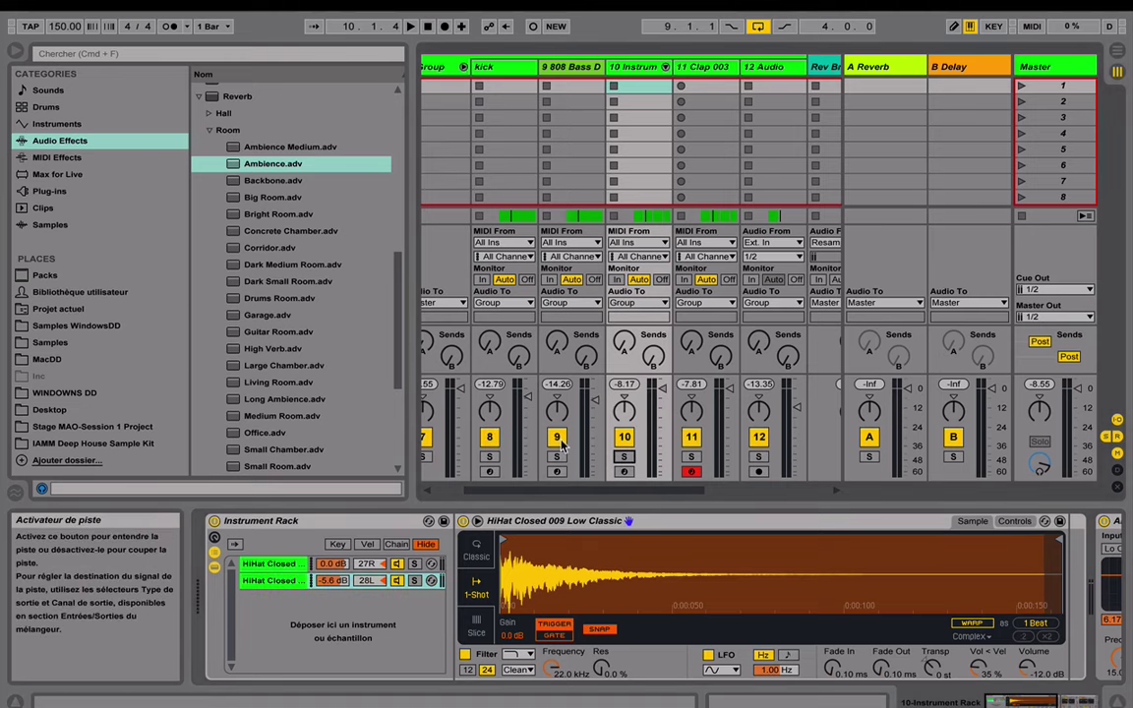
Step: In the Arrangement View, insert a two-bar MIDI clip on the kick track at bar 13 and loop bars 13 to 15
key(Tab)
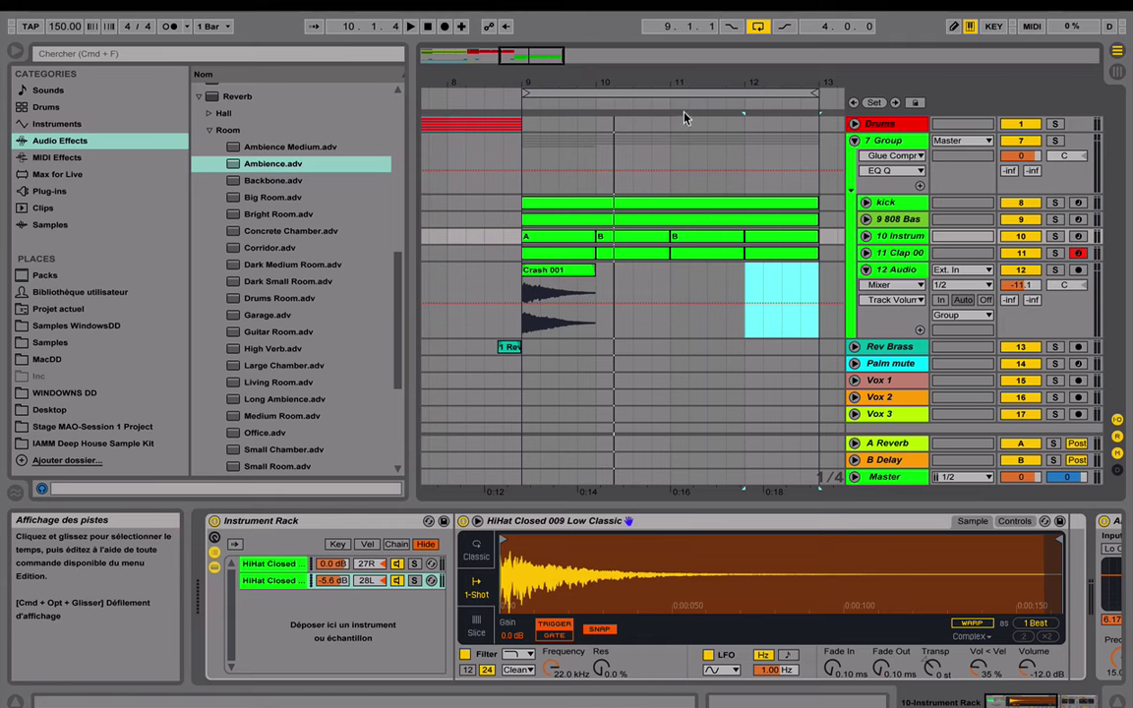
drag(666, 92, 643, 85)
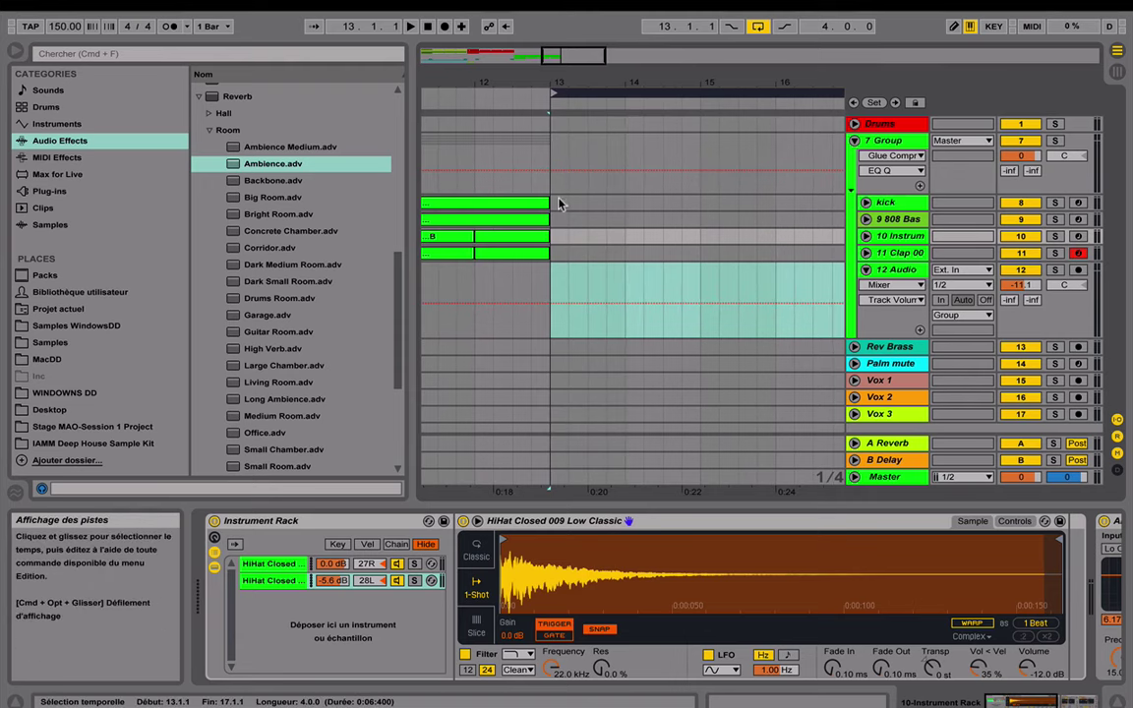
drag(550, 202, 702, 206)
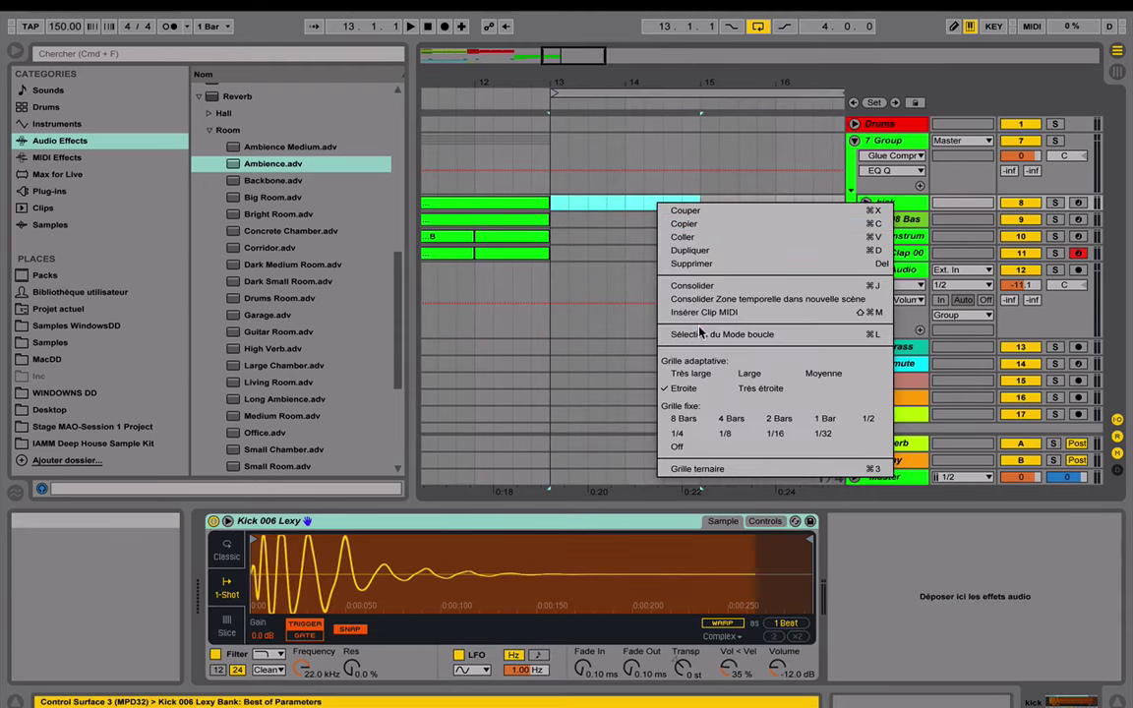
click(629, 283)
click(604, 207)
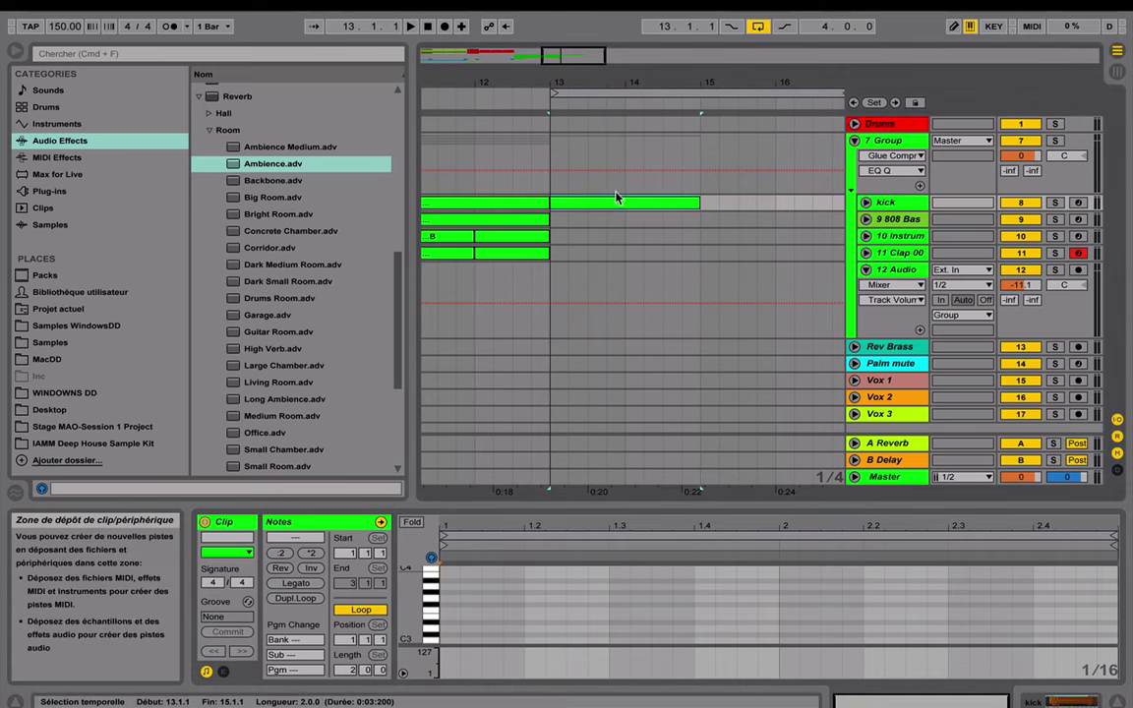
key(super+l)
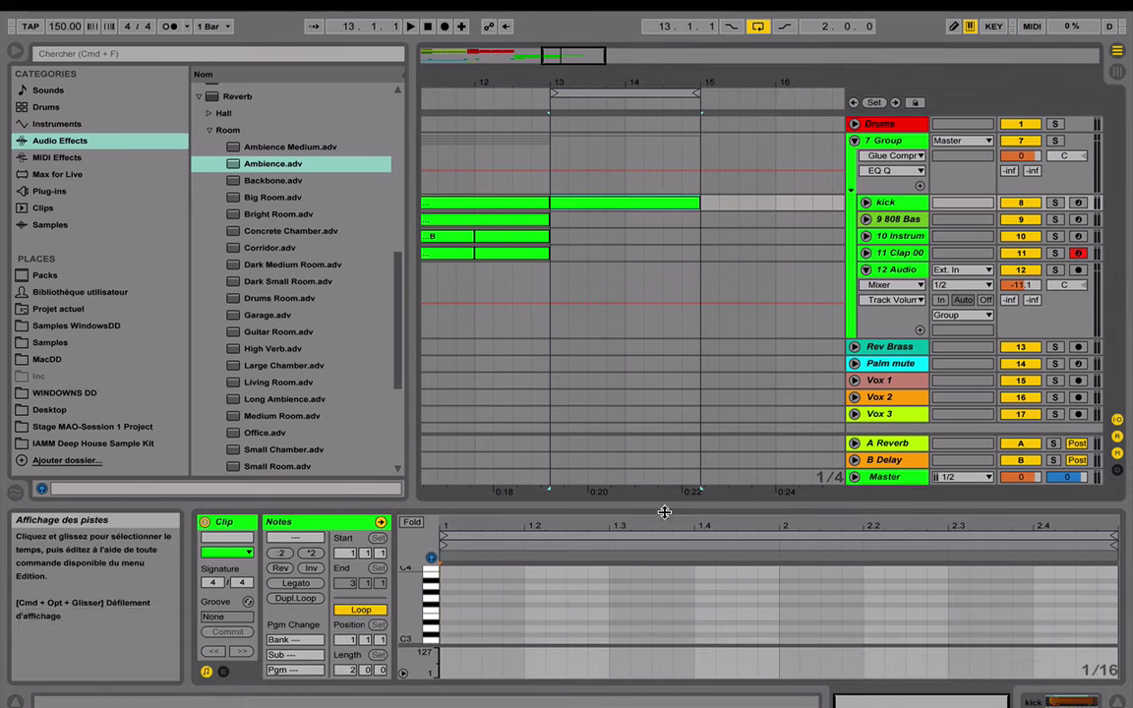
Step: Enlarge the note editor and draw C3 kick notes of three sixteenths at beat 1 and two consecutive eighths starting at 1.4
drag(665, 502, 665, 297)
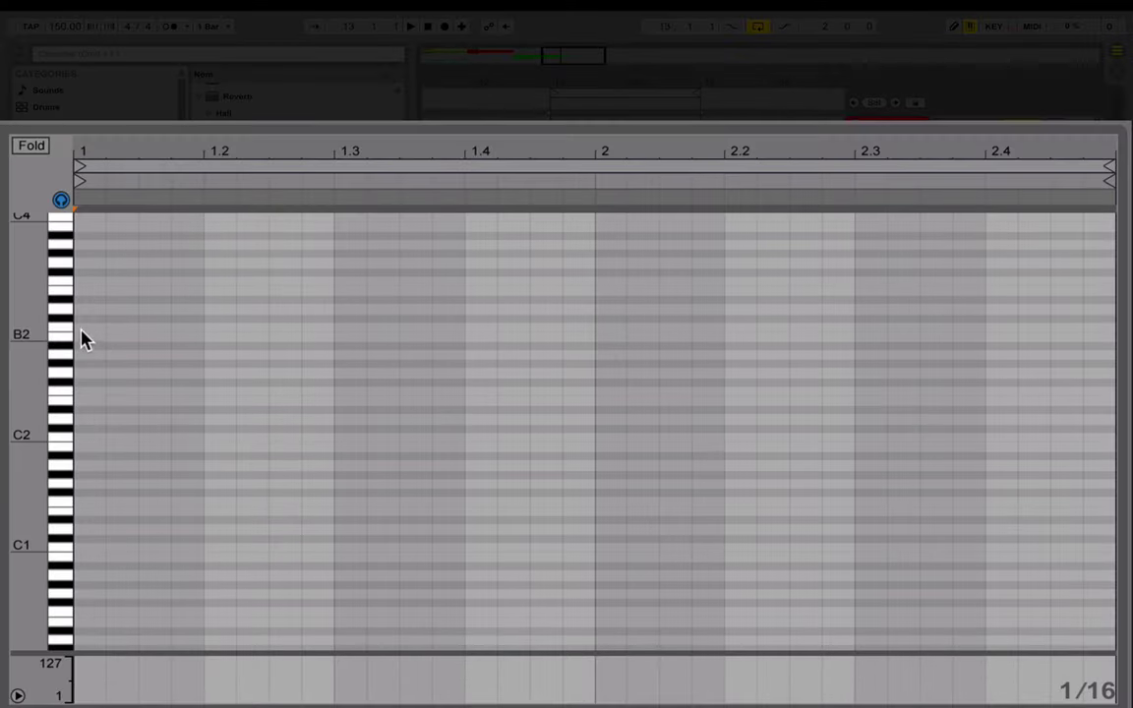
double_click(445, 434)
drag(103, 333, 170, 327)
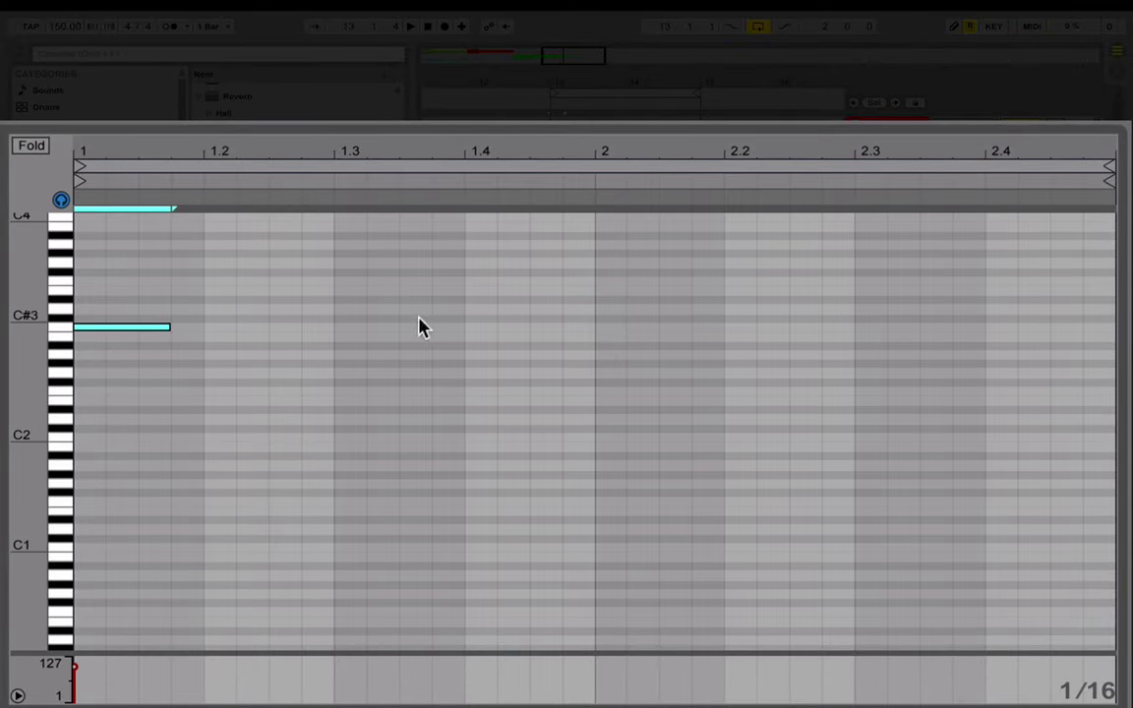
double_click(469, 328)
drag(496, 328, 593, 328)
double_click(539, 328)
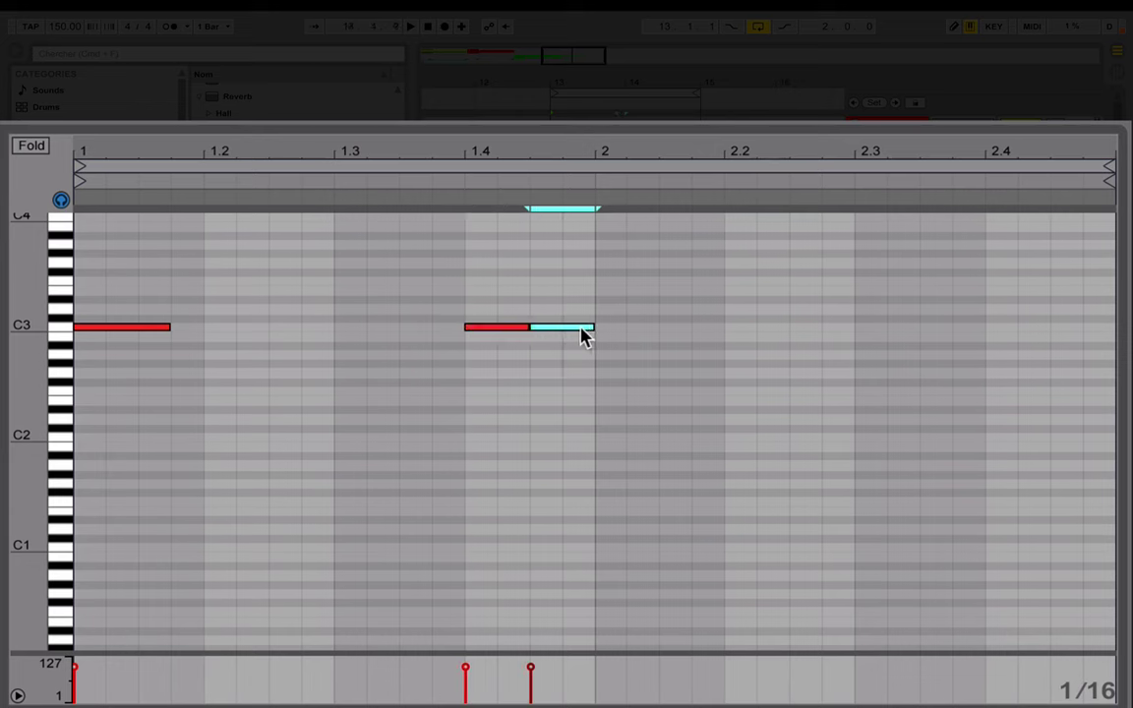
Step: Duplicate the three first-bar kick notes into the clip's second bar
drag(81, 428, 571, 284)
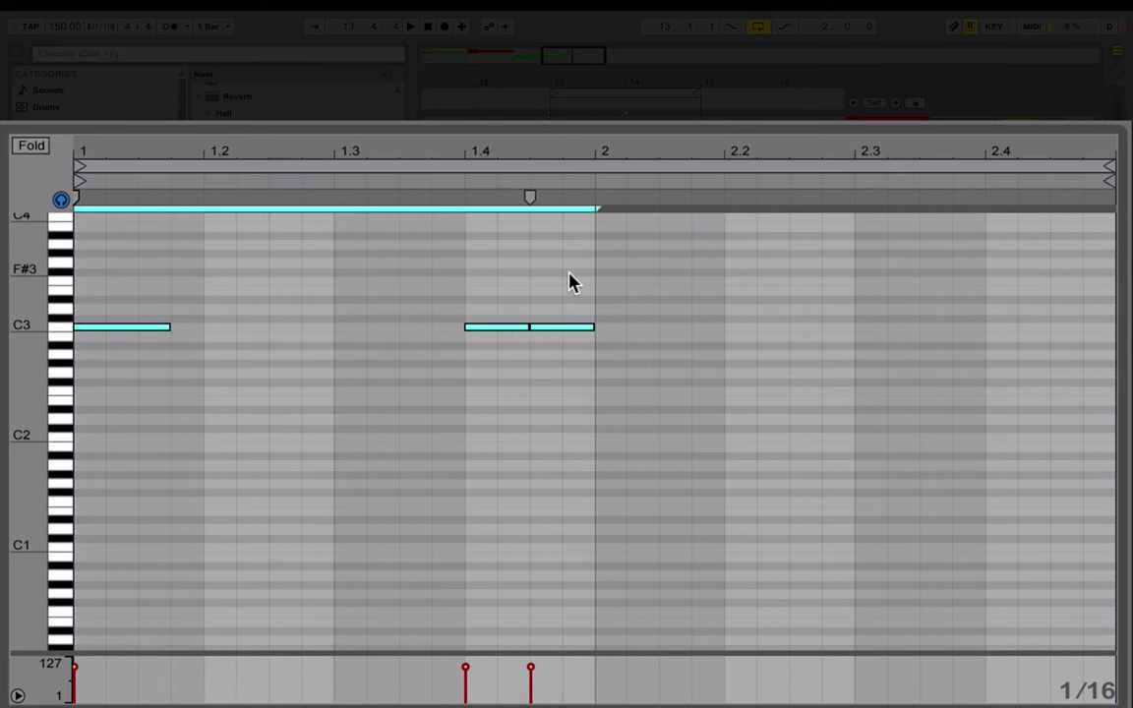
key(super+d)
key(space)
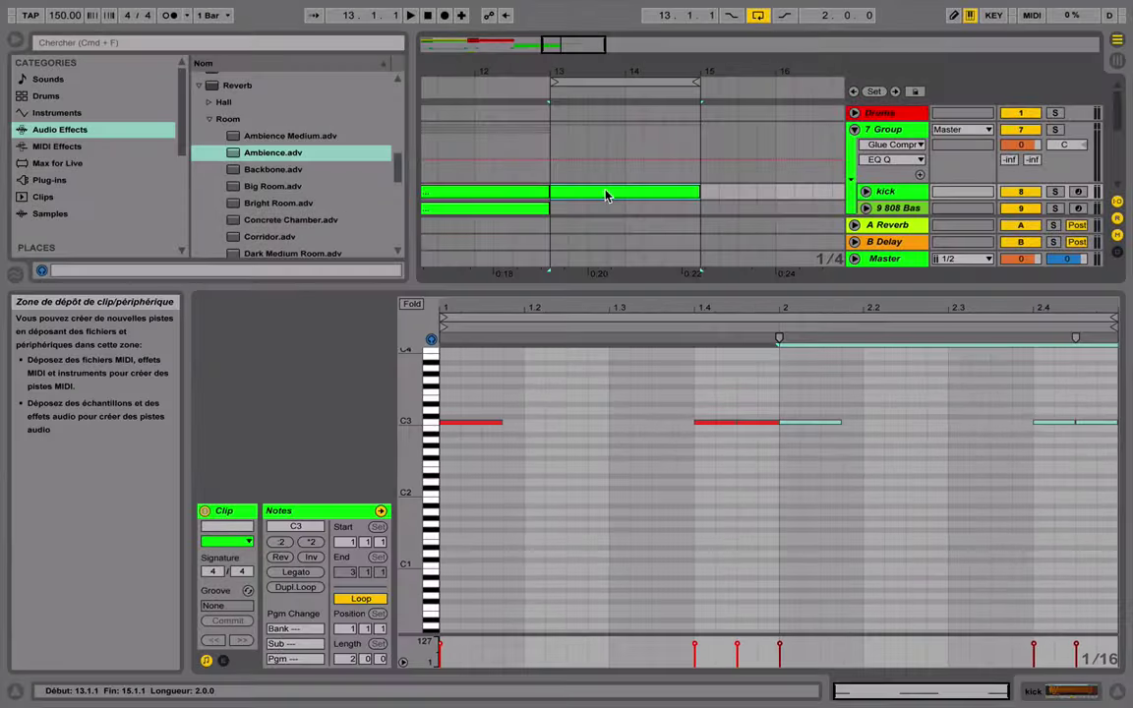
Step: Copy the new two-bar kick clip to the 808 bass track at bar 13 and hide the clip detail view
right_click(608, 195)
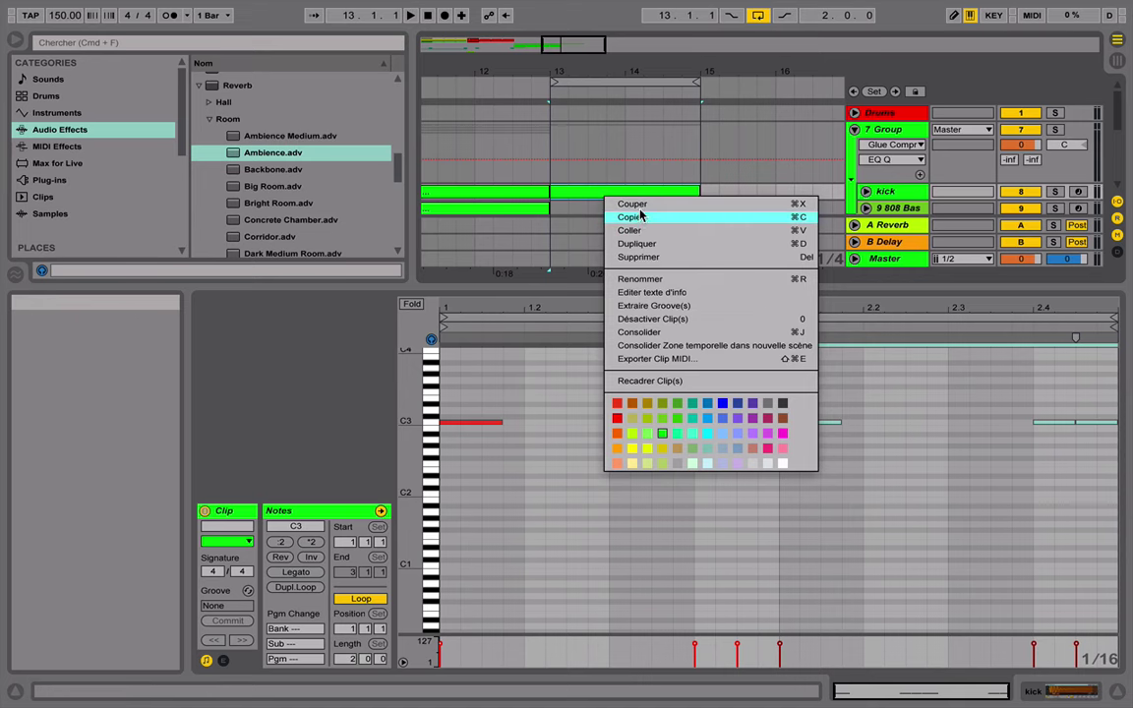
click(627, 216)
right_click(553, 214)
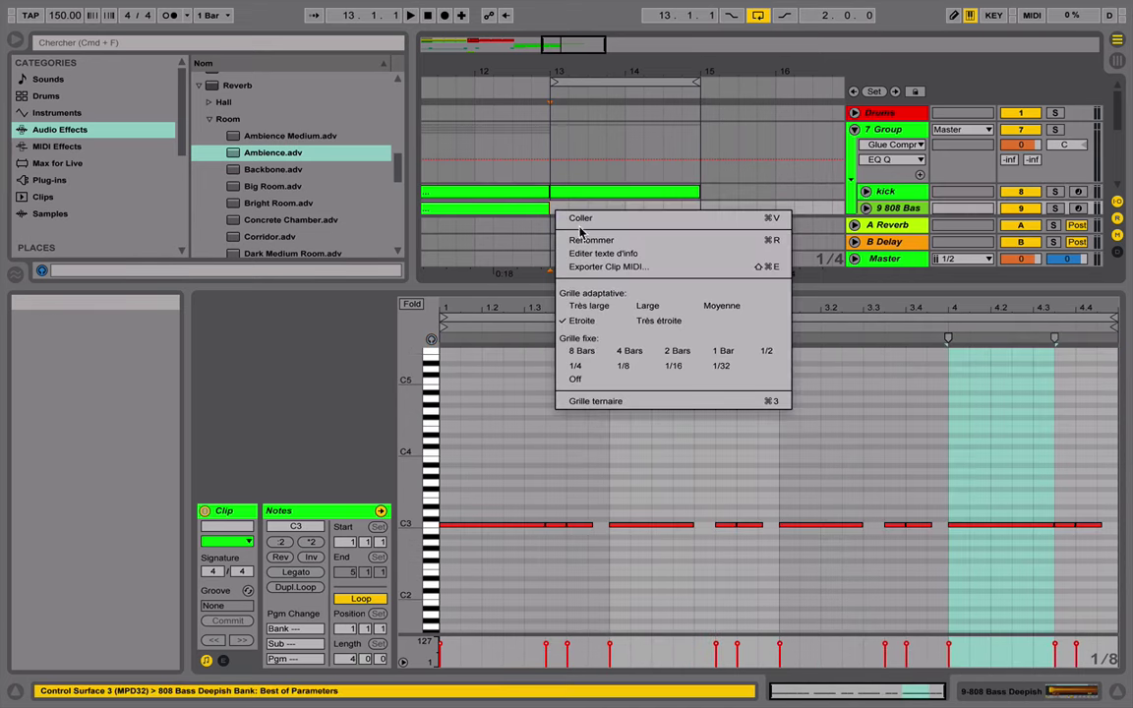
click(570, 219)
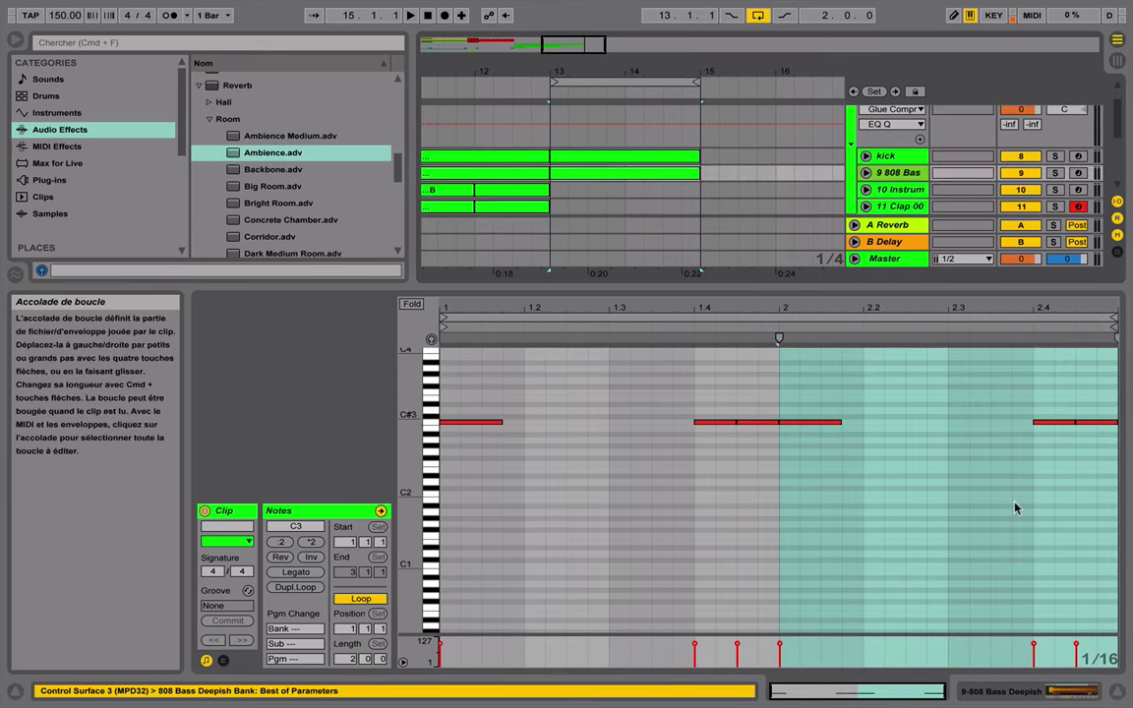
click(1114, 698)
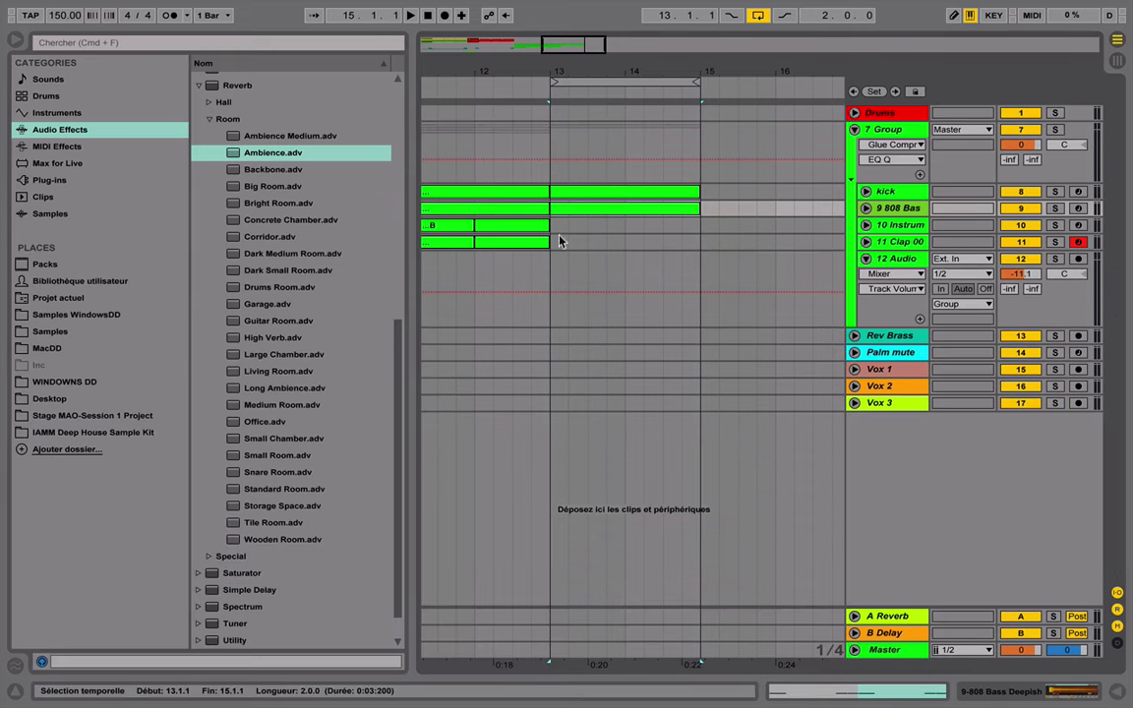
Step: Copy the hi-hat clip A from bar 9 and paste it at bars 13 and 14 of the same track
drag(552, 225, 569, 225)
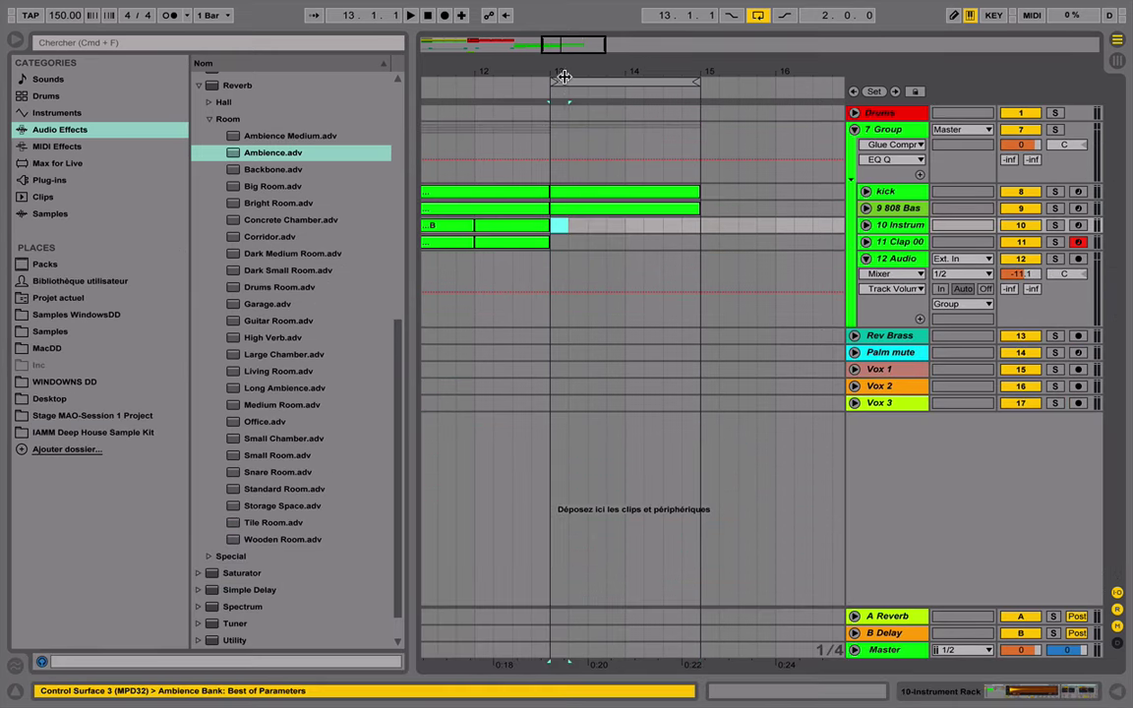
drag(565, 77, 669, 70)
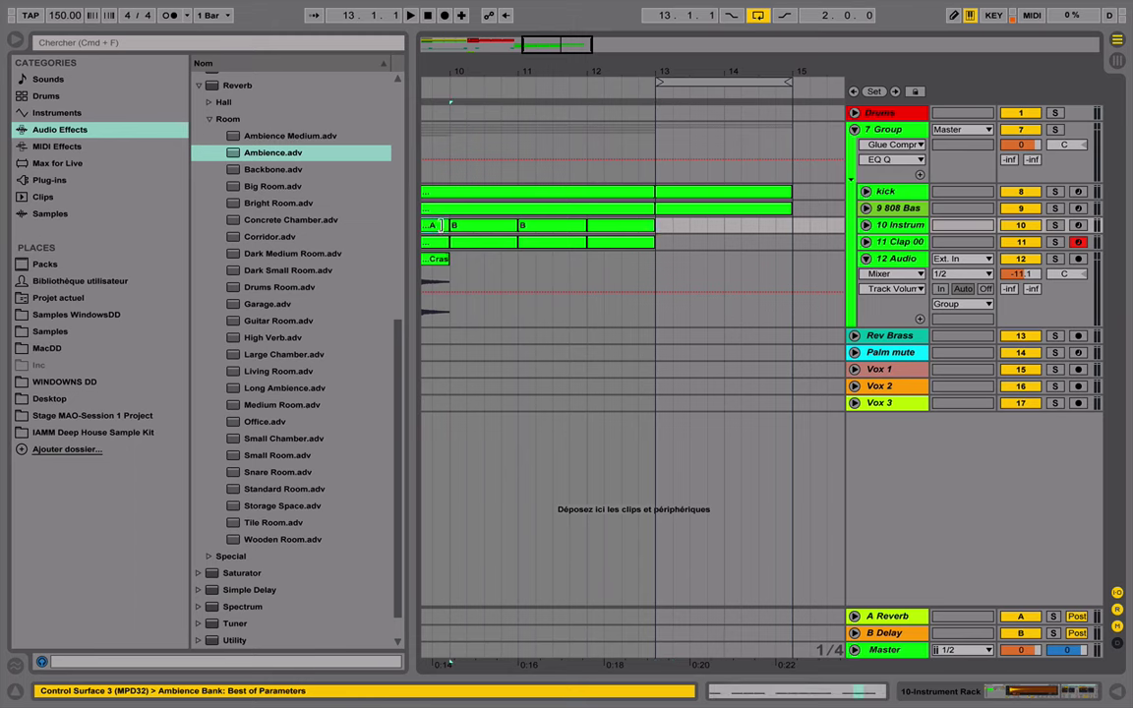
right_click(441, 227)
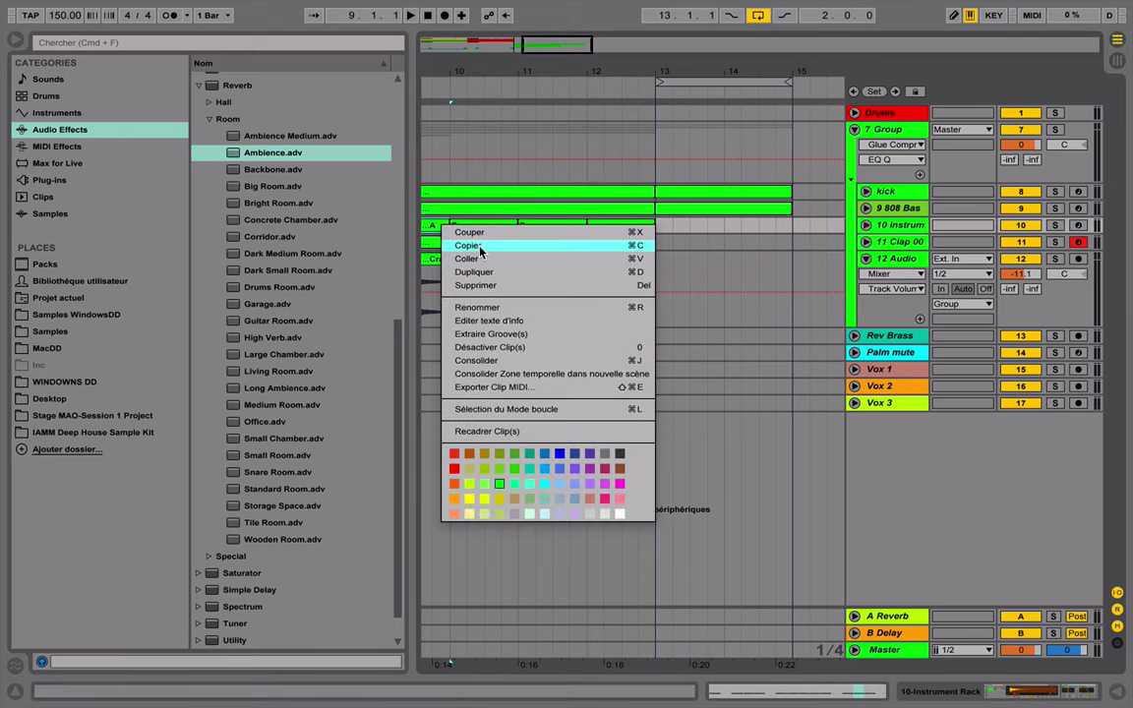
click(480, 246)
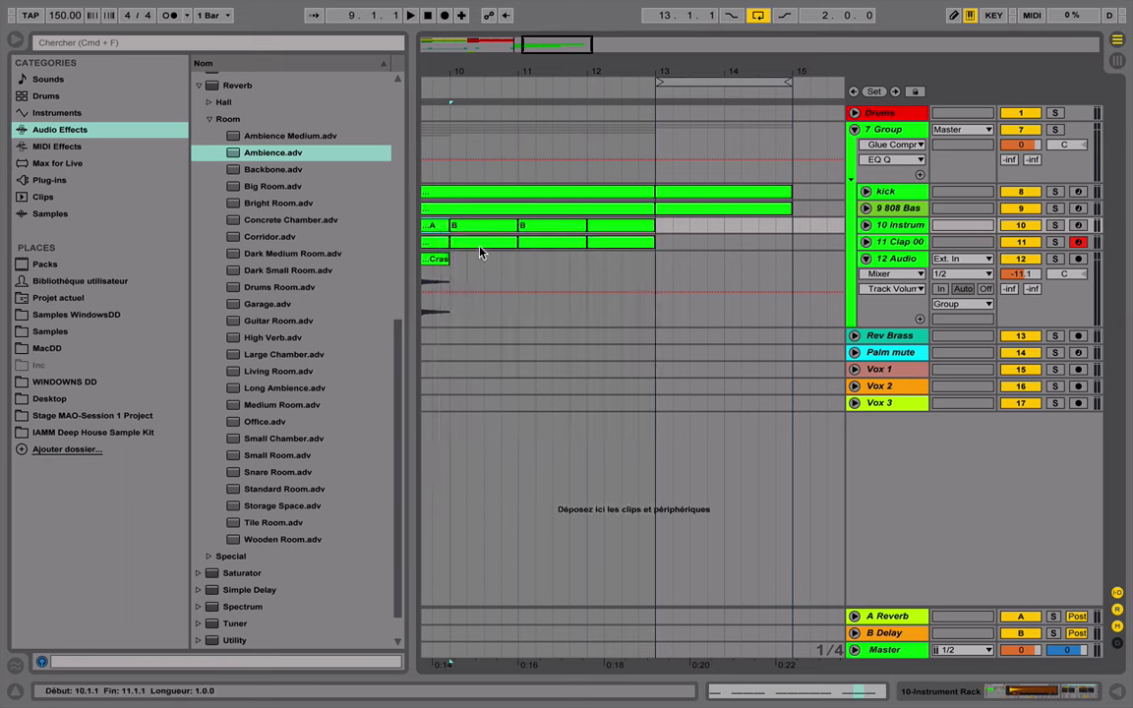
click(647, 226)
click(655, 225)
key(ctrl+v)
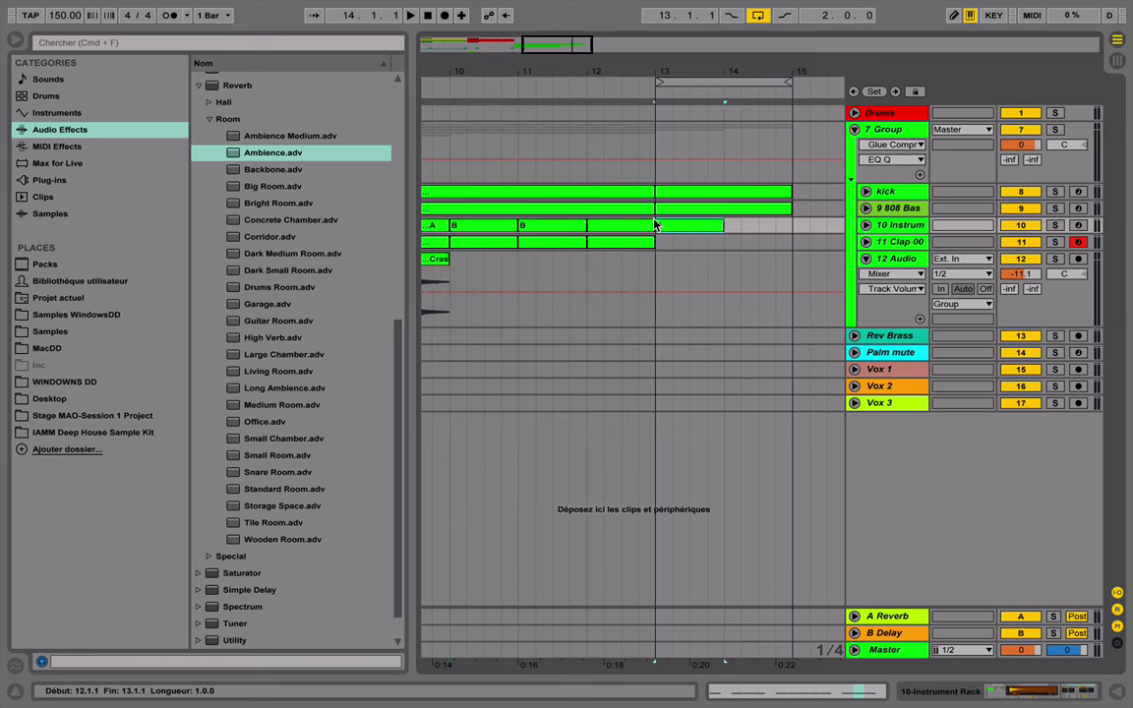
key(ctrl+v)
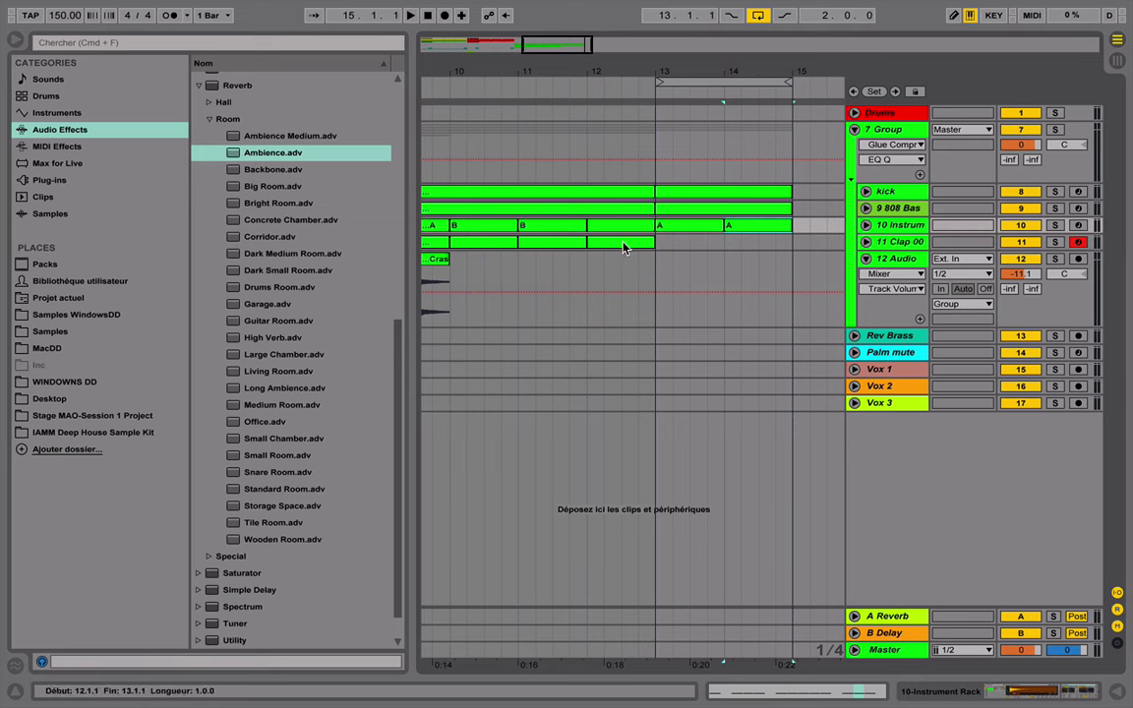
Step: Duplicate the clap clip at bar 12 into bars 13 and 14 and play the looped section
click(621, 246)
key(ctrl+d)
key(ctrl+d)
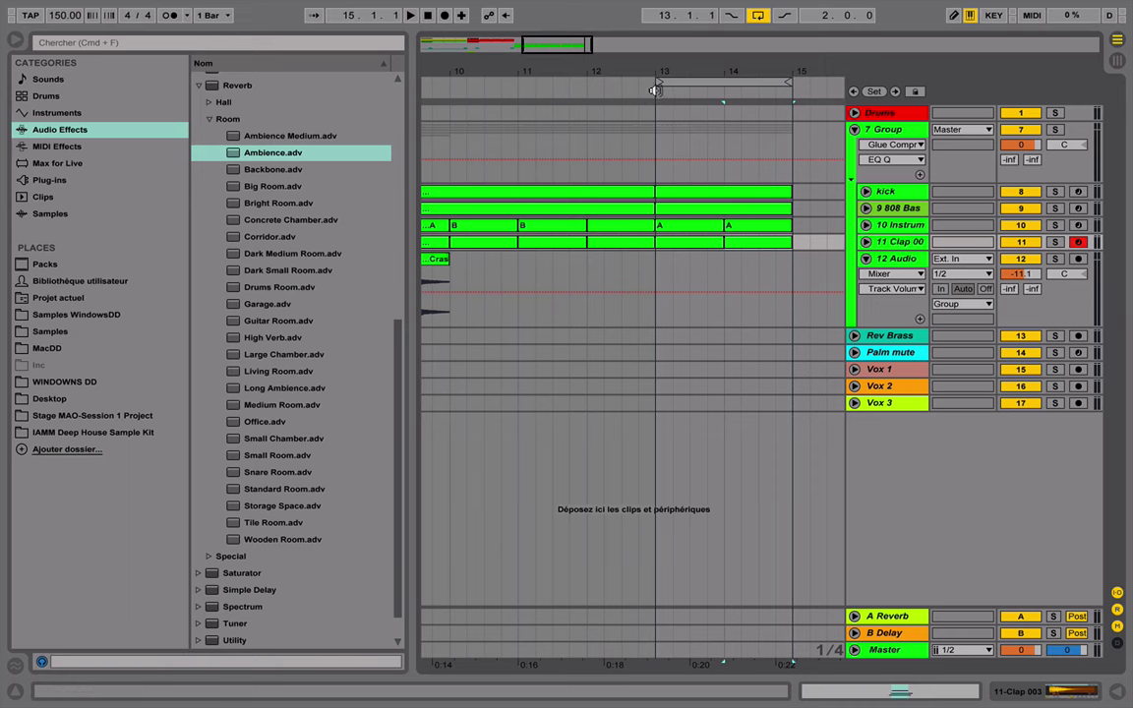
key(space)
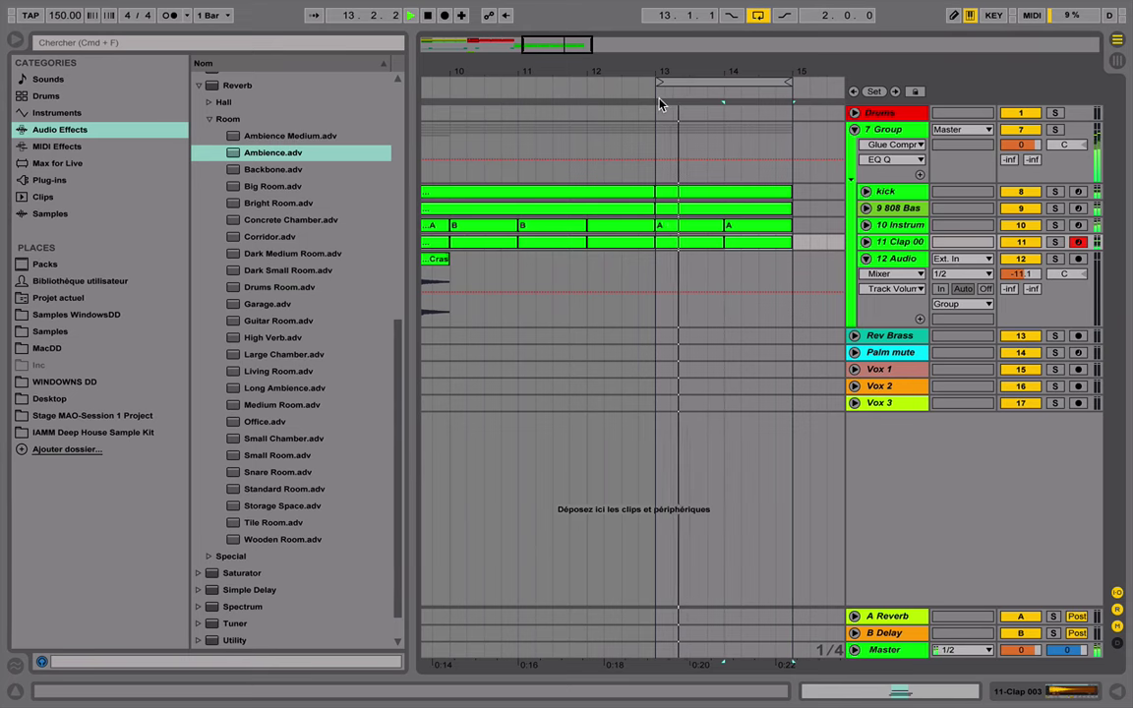
Step: Stop playback and create an empty two-bar MIDI clip on the clap track from bar 15 to bar 17
key(space)
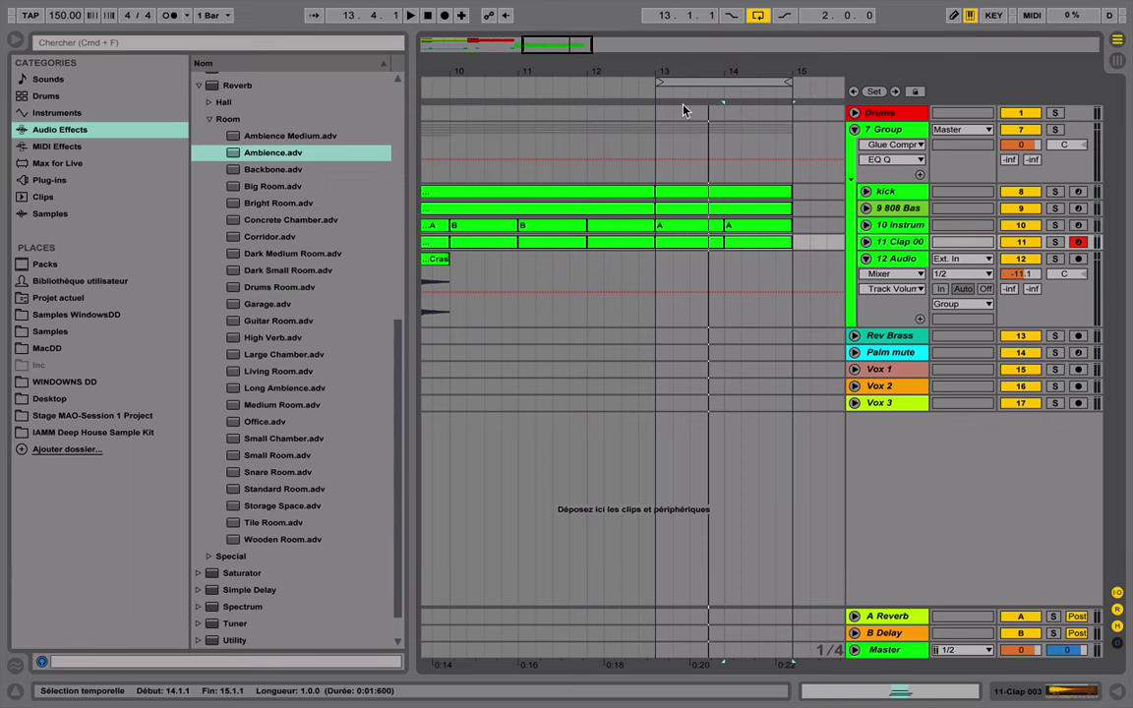
drag(698, 74, 561, 69)
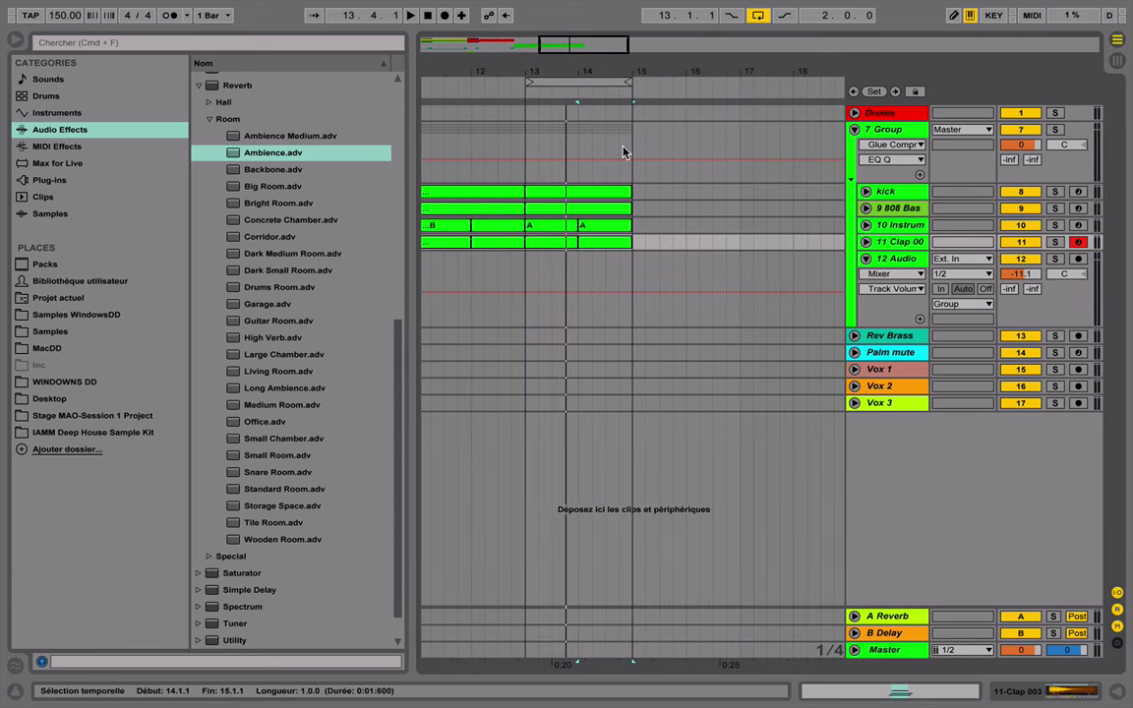
drag(638, 243, 739, 246)
click(635, 243)
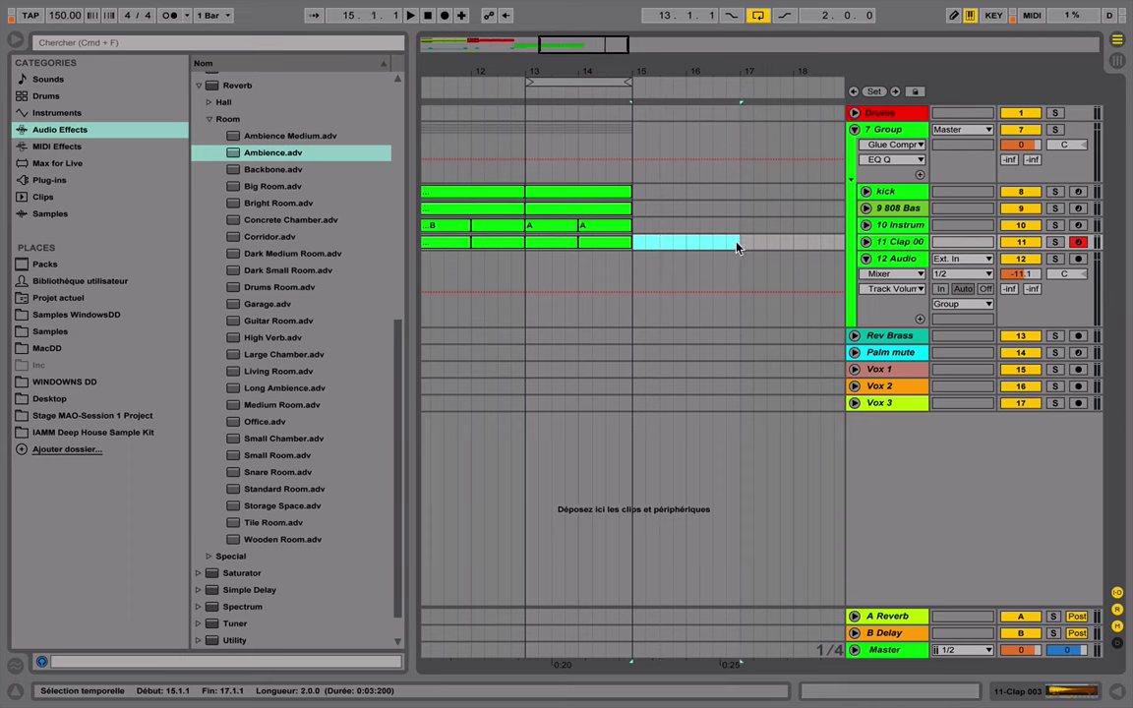
right_click(696, 246)
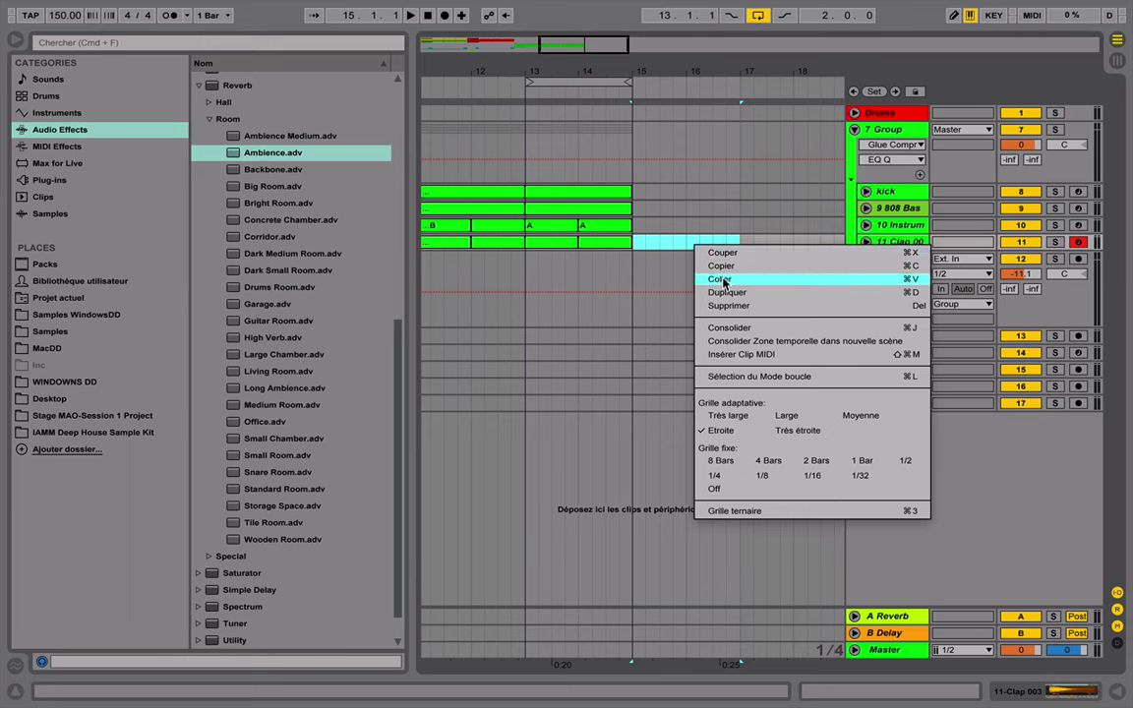
click(730, 328)
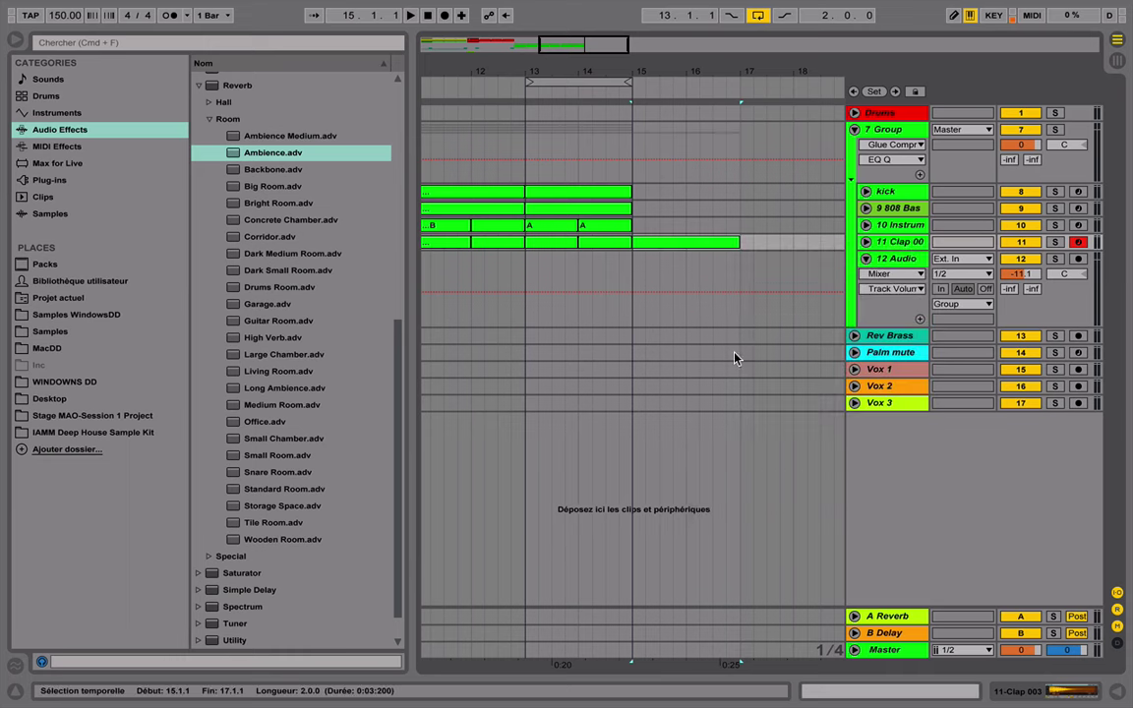
Step: In the new clap clip, add C3 notes at 1.2, 1.3 and 1.4, extend each to one beat, and play them
double_click(675, 244)
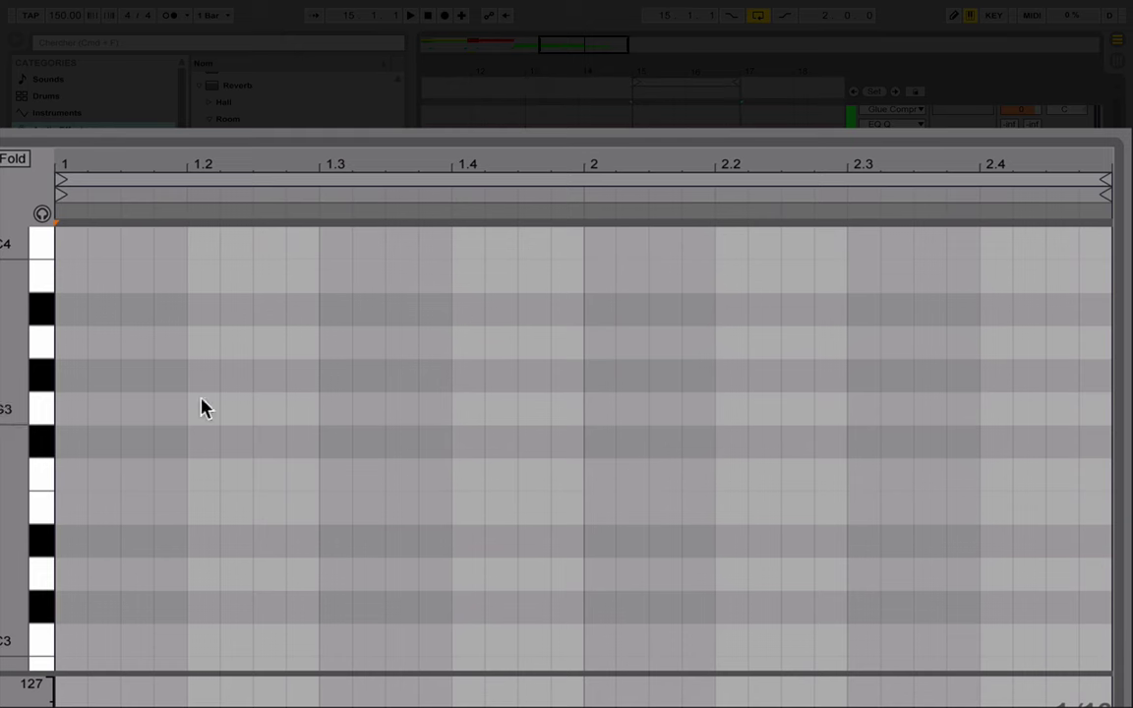
scroll(197, 412, down, 2)
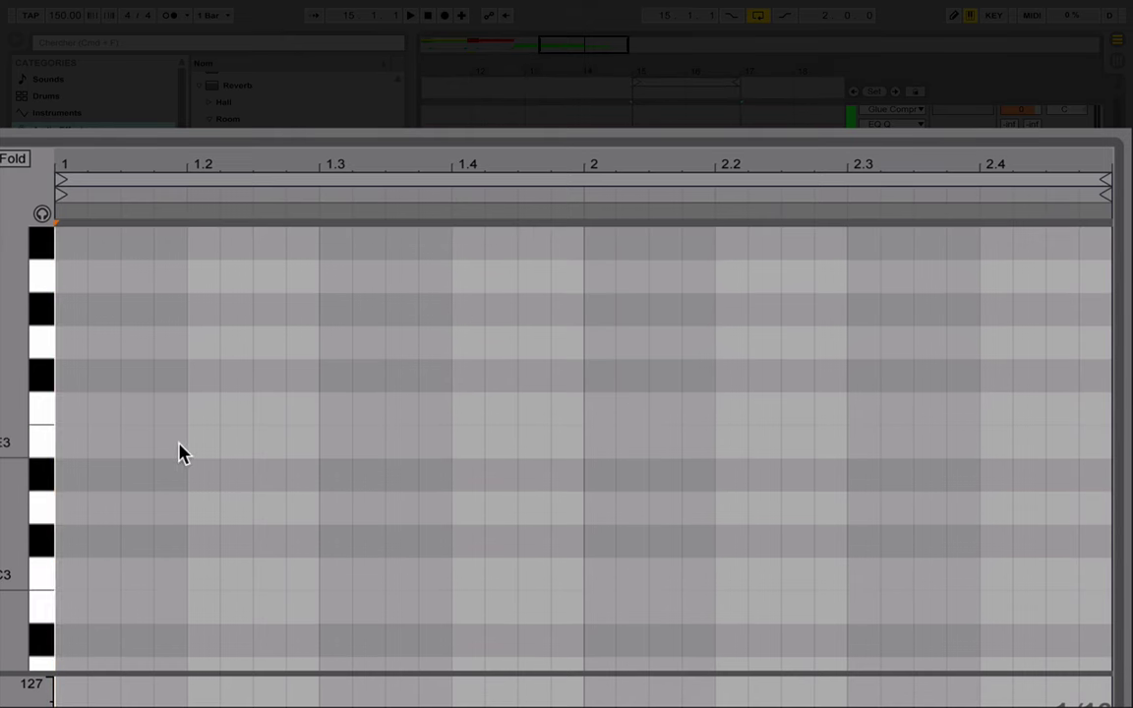
double_click(201, 578)
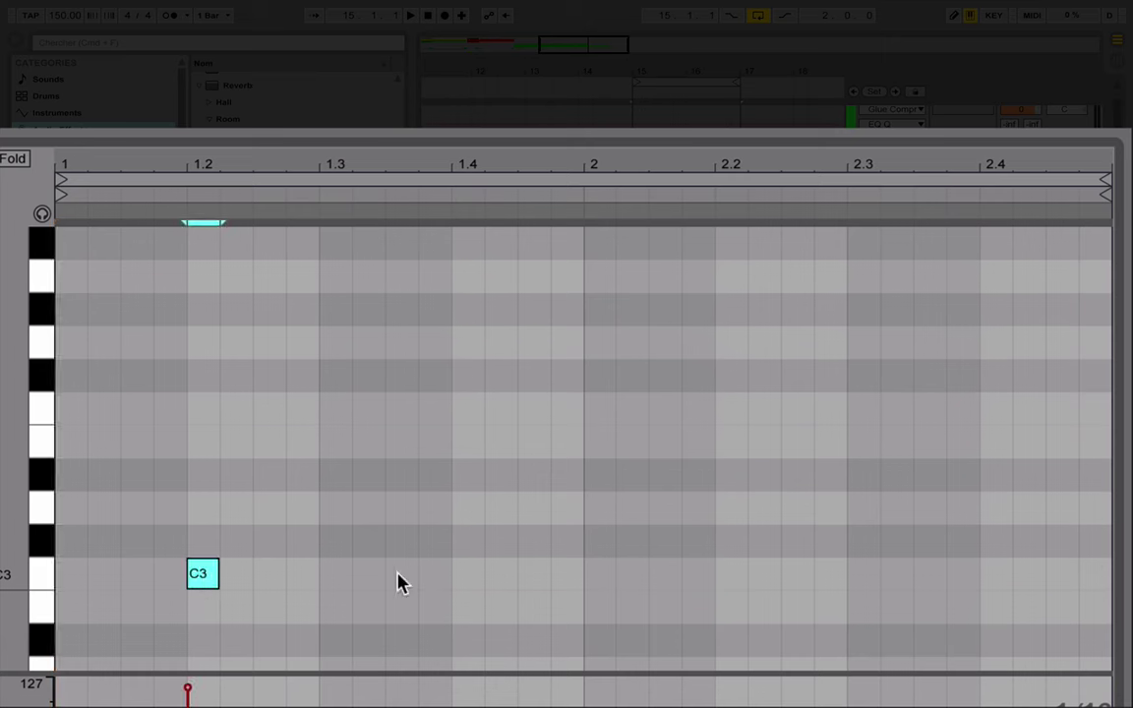
double_click(328, 580)
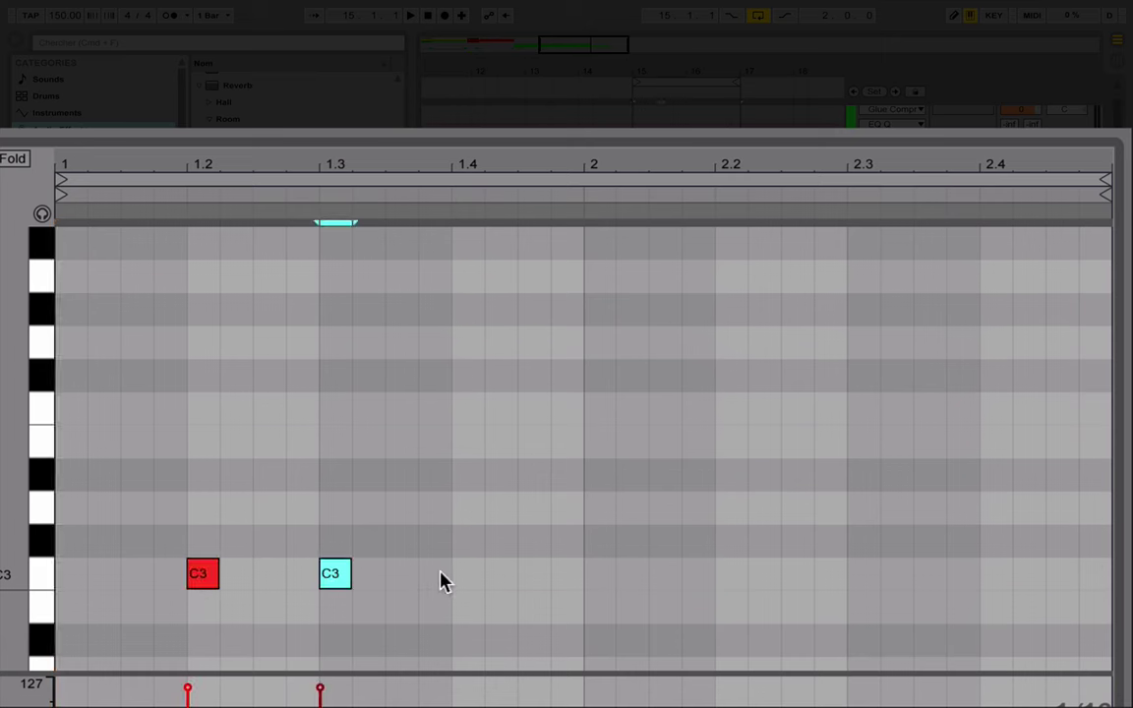
double_click(461, 578)
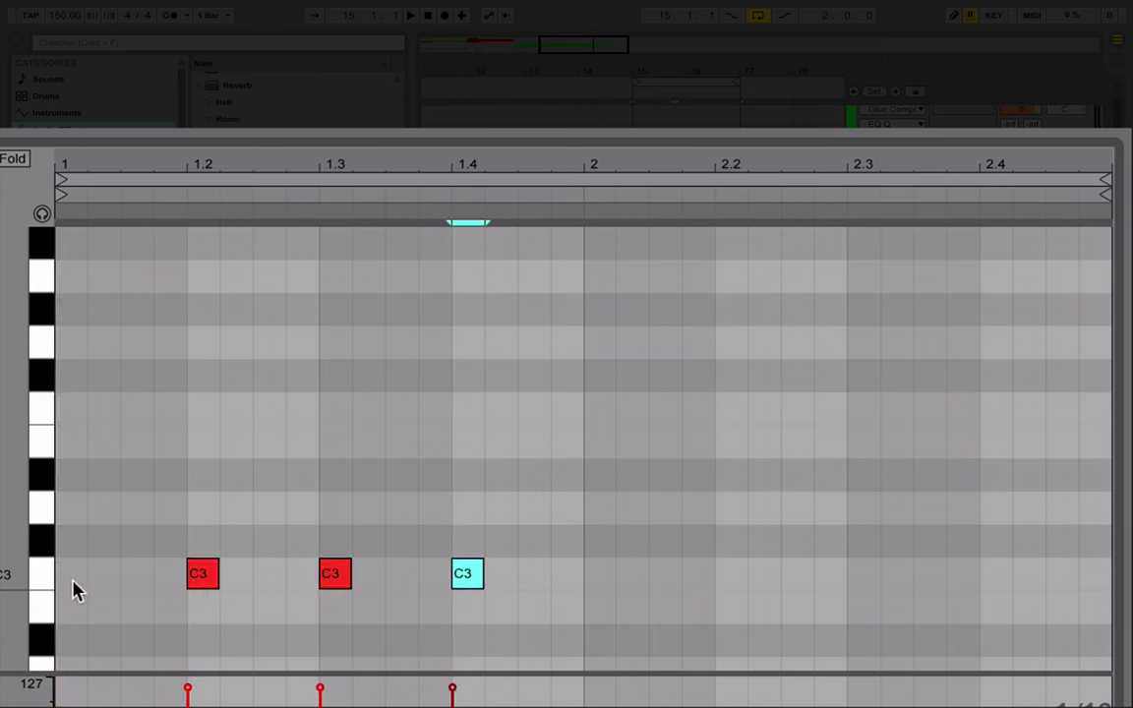
drag(76, 610, 569, 549)
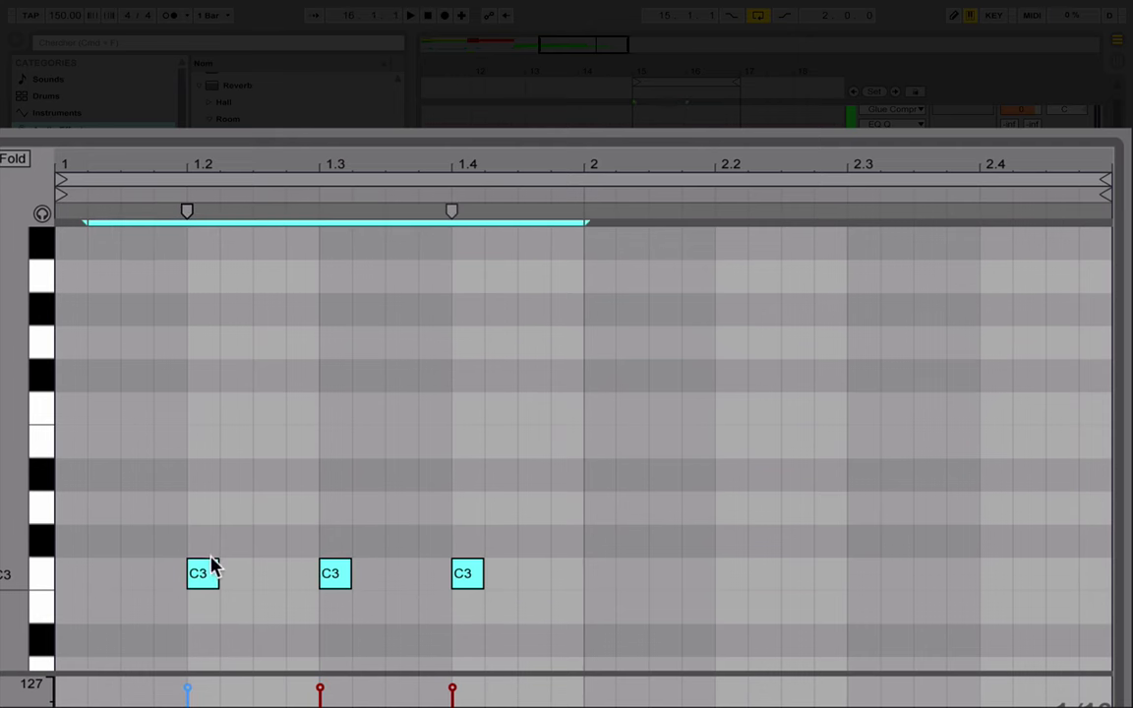
drag(218, 568, 305, 563)
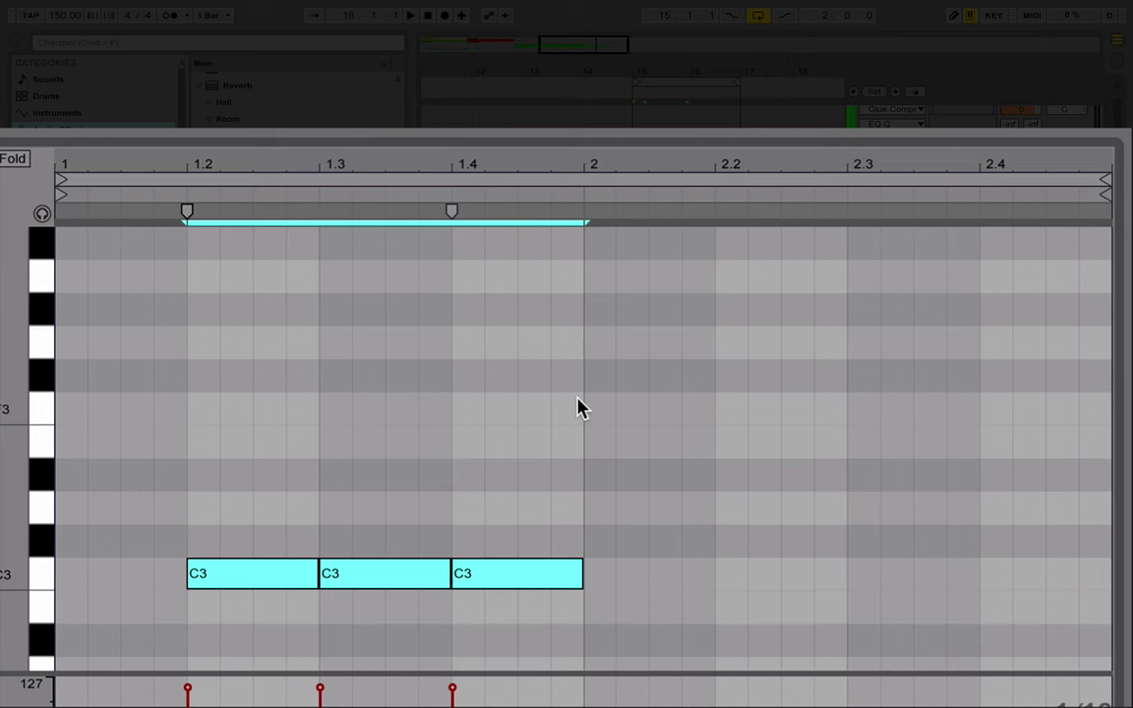
key(space)
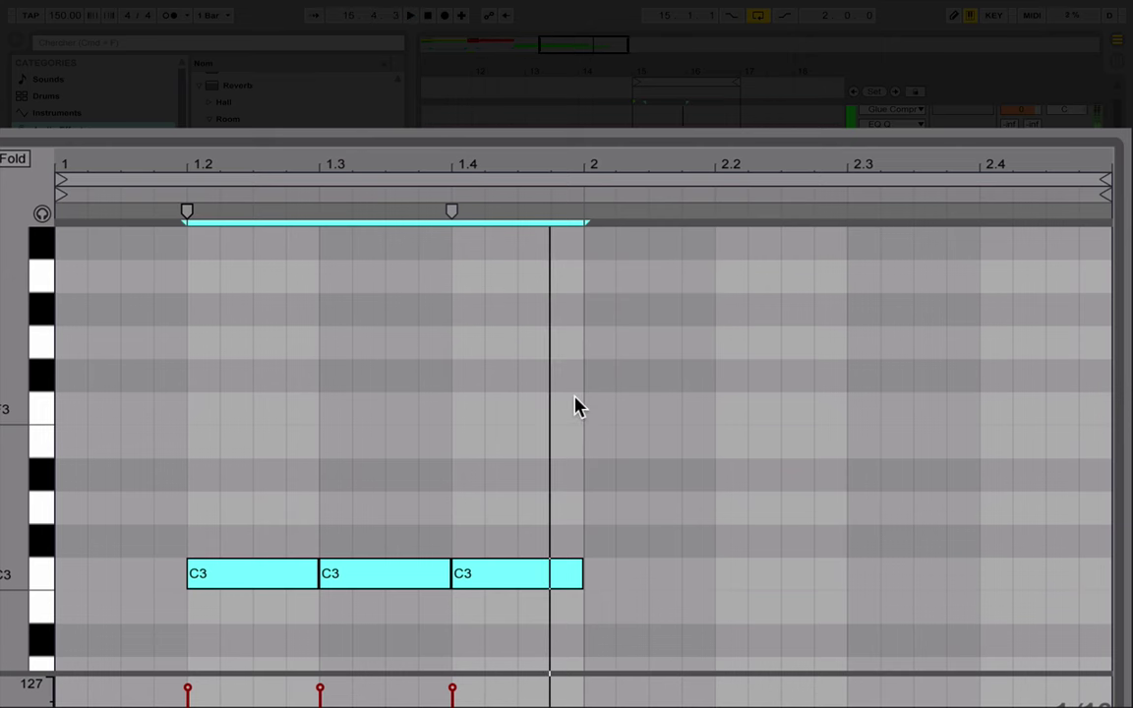
Step: Add three consecutive half-beat C3 notes starting at beat 2 of the clap clip
double_click(597, 576)
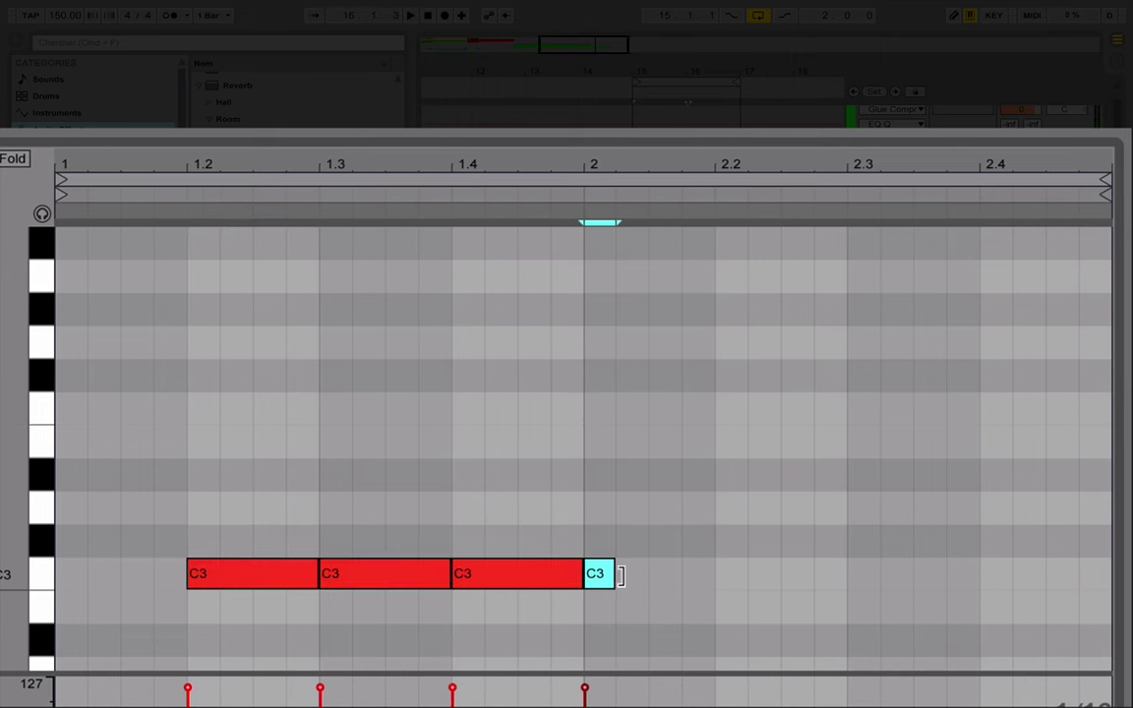
drag(617, 573, 777, 573)
click(662, 583)
double_click(661, 583)
click(726, 583)
double_click(726, 583)
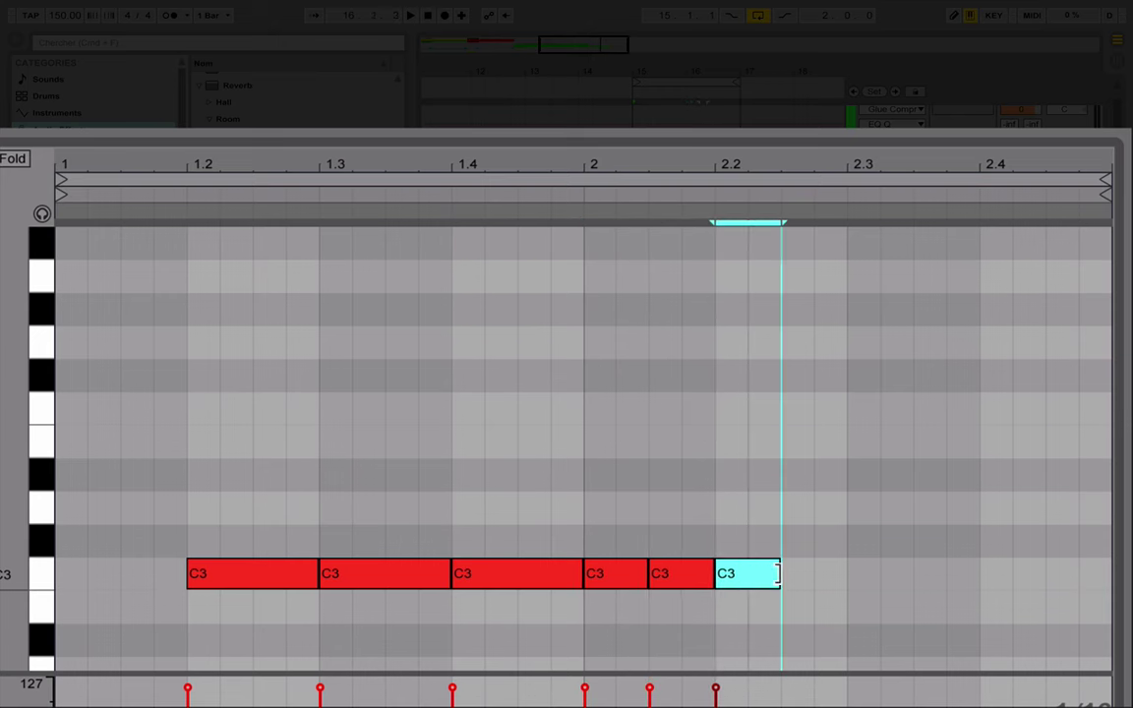
Step: Continue the clap roll with four consecutive 1/16 C3 notes, from the middle of beat 2.2 to the middle of beat 2.3
double_click(801, 575)
double_click(827, 574)
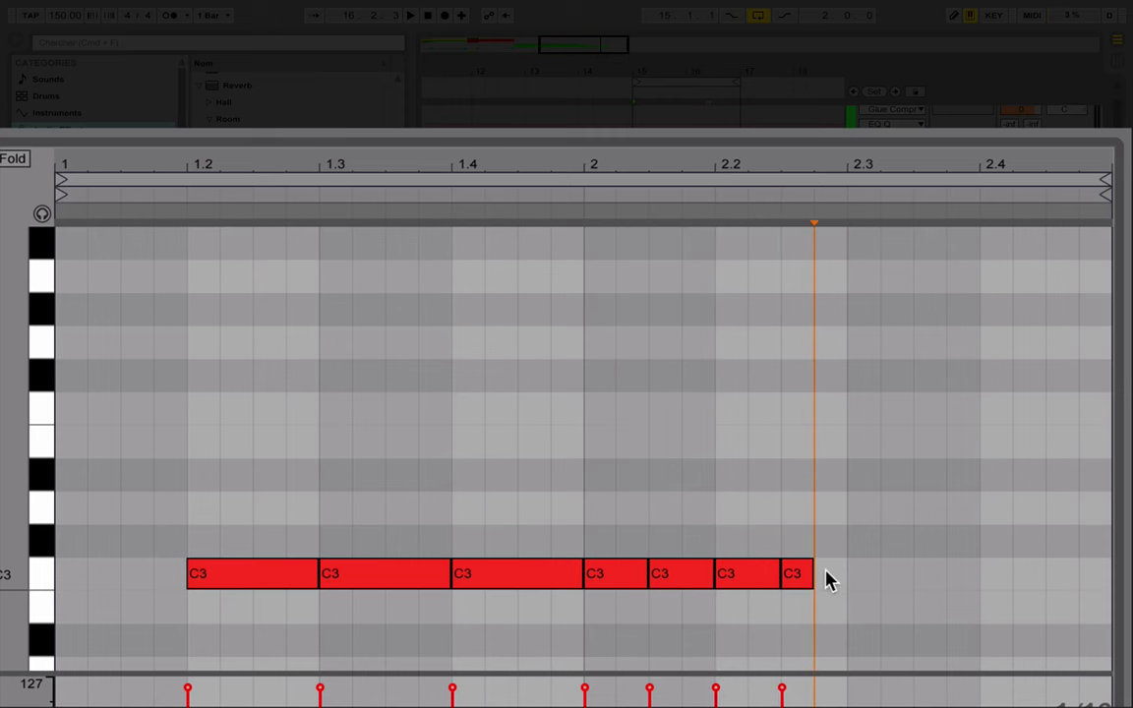
click(873, 581)
double_click(875, 583)
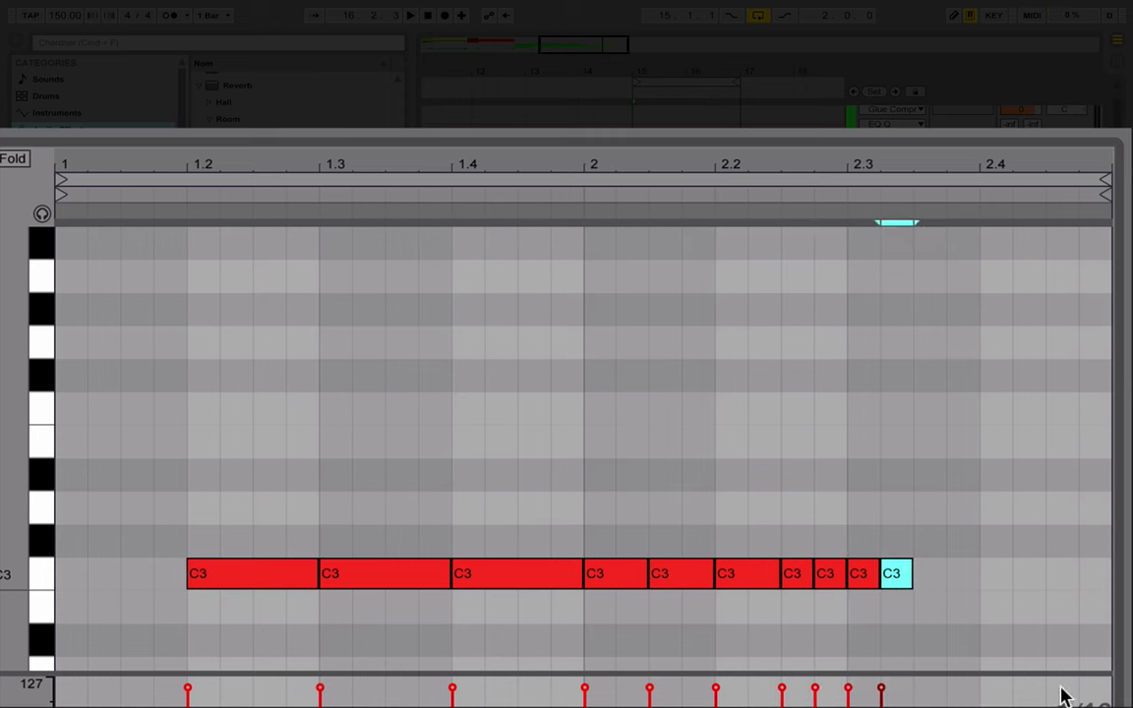
Step: Set the note grid to 1/32 and add two consecutive 1/32 C3 notes from the middle of beat 2.3
right_click(1013, 539)
click(893, 441)
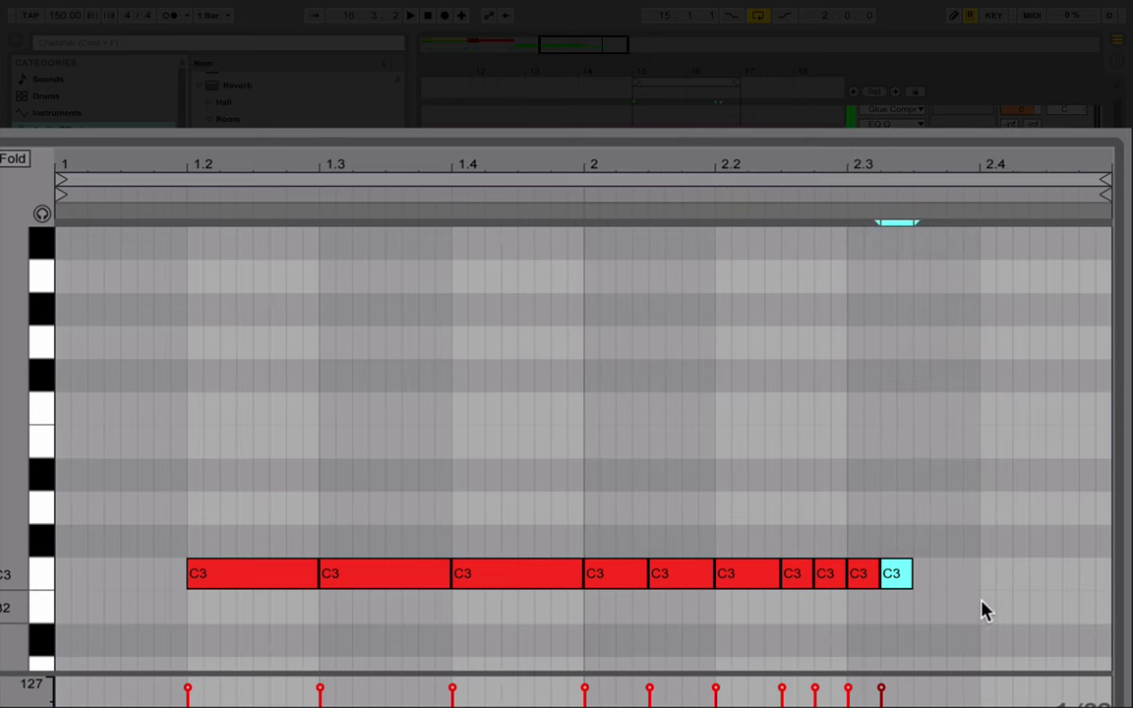
click(925, 581)
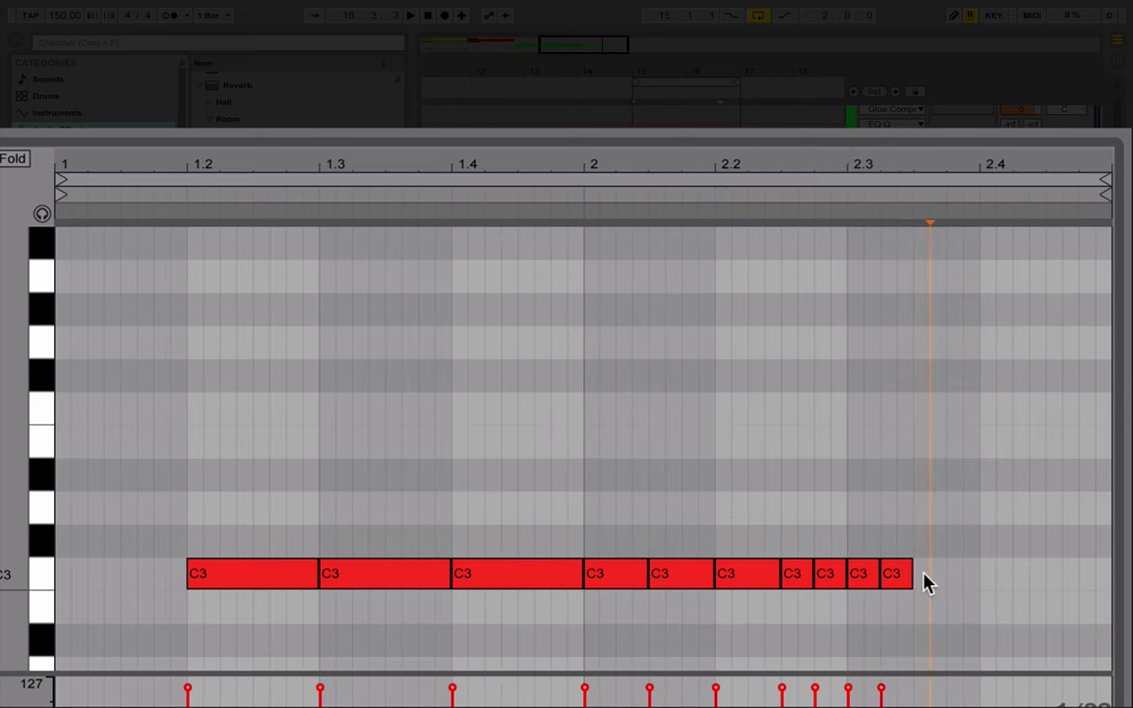
double_click(924, 580)
click(936, 579)
double_click(937, 576)
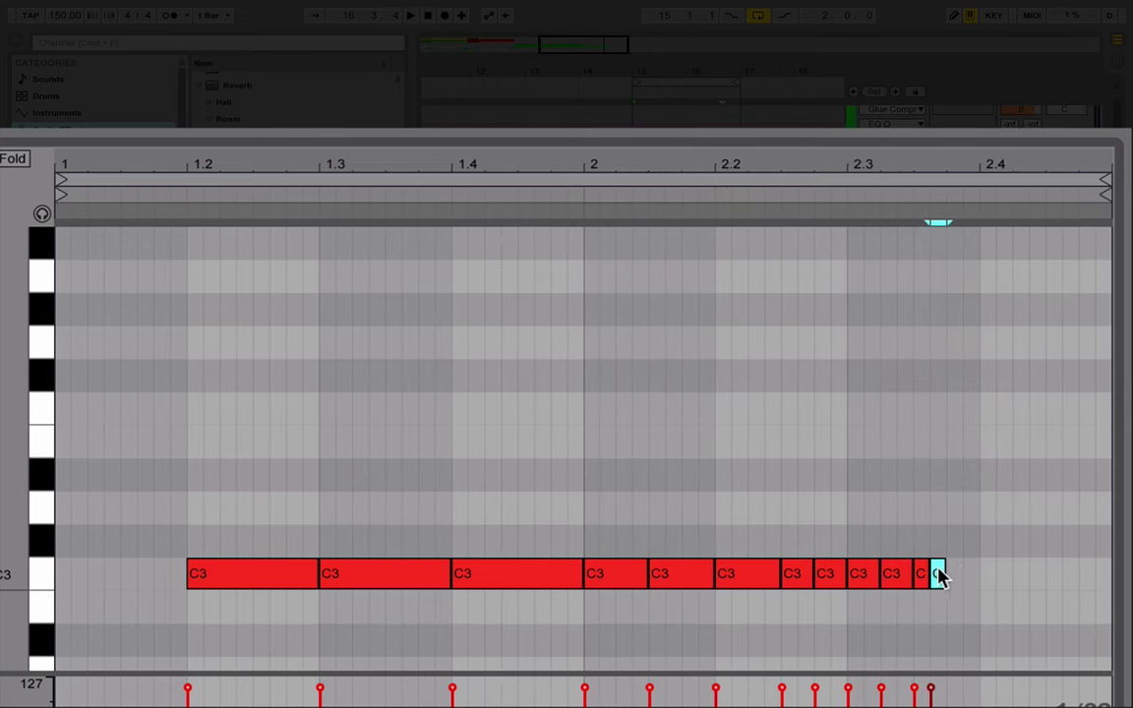
Step: Fill beat 2.4 up to the clip's end with eight consecutive 1/32 C3 notes
double_click(971, 576)
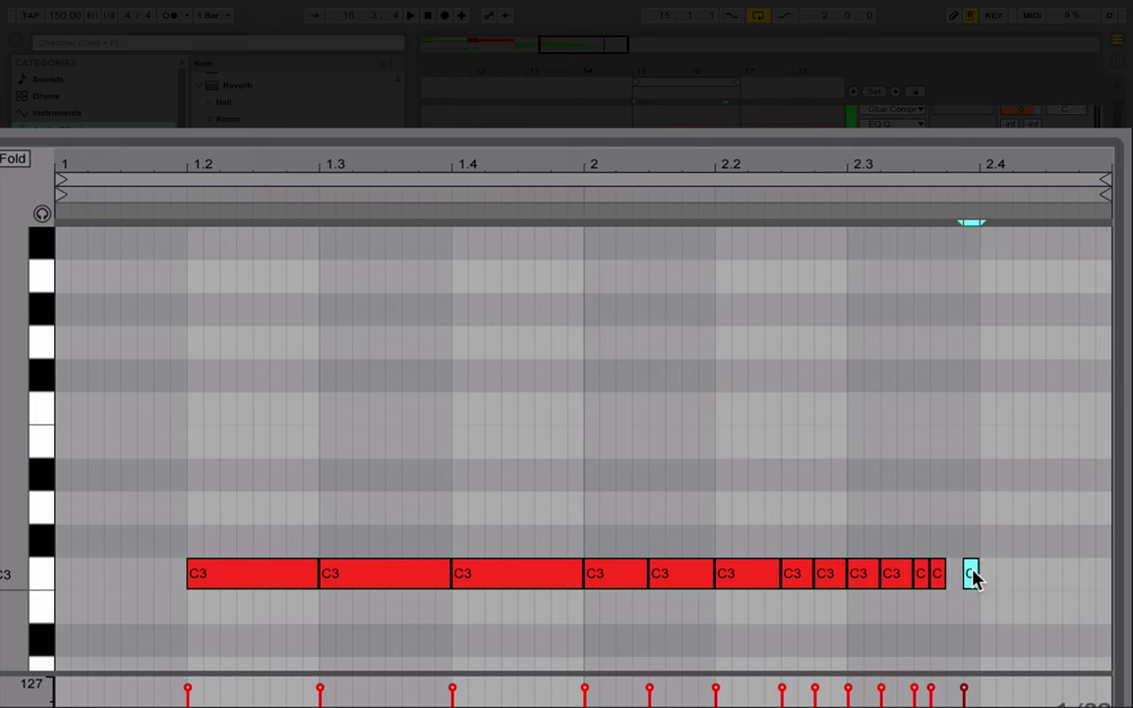
drag(972, 575, 987, 578)
double_click(1006, 573)
double_click(1022, 573)
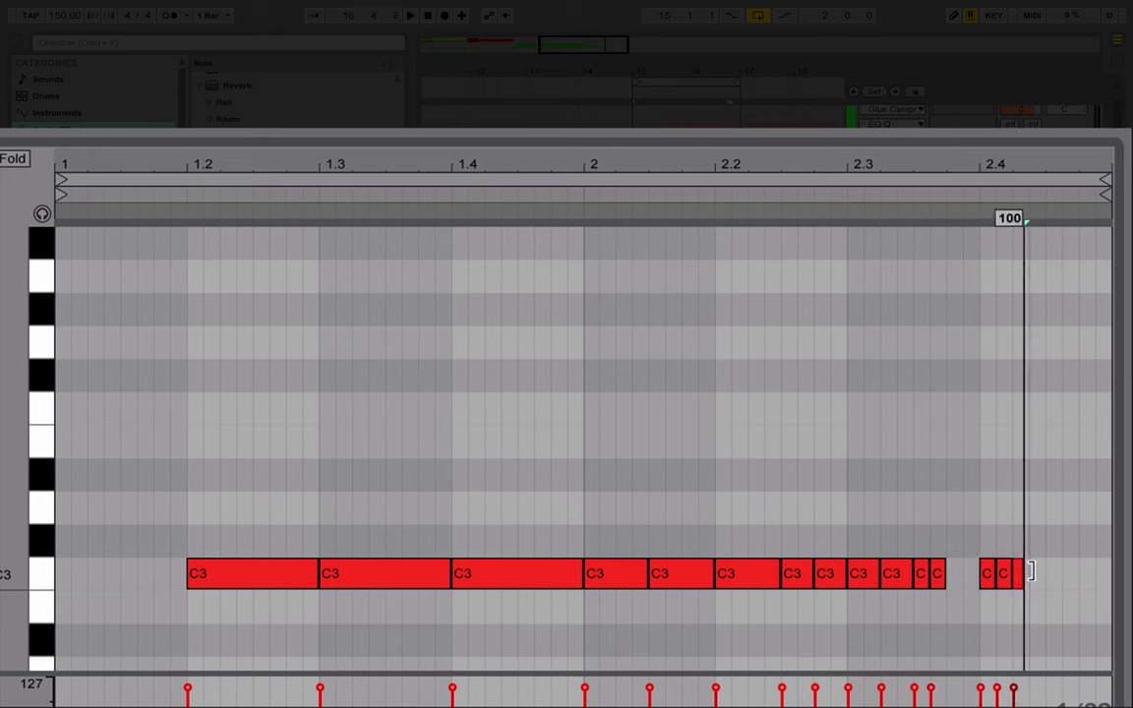
double_click(1042, 573)
double_click(1058, 572)
double_click(1076, 571)
click(1093, 569)
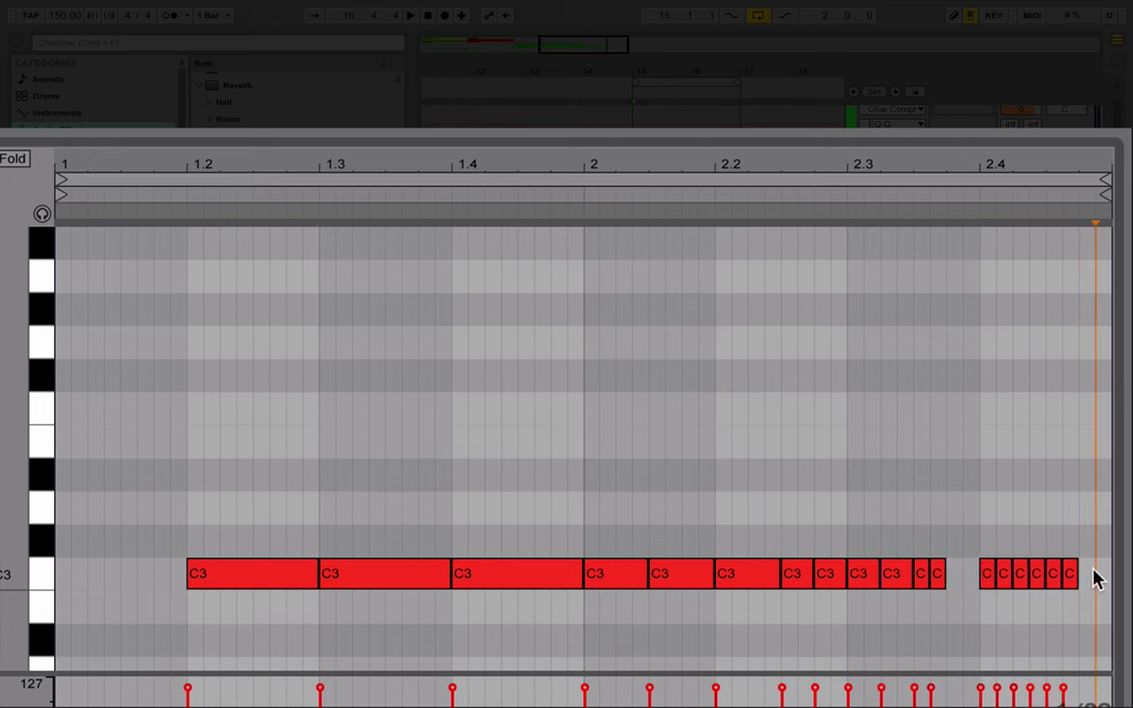
double_click(1087, 574)
double_click(1103, 574)
Step: Delete the second and fourth 1/32 notes of beat 2.4 and play the clap roll
click(1002, 576)
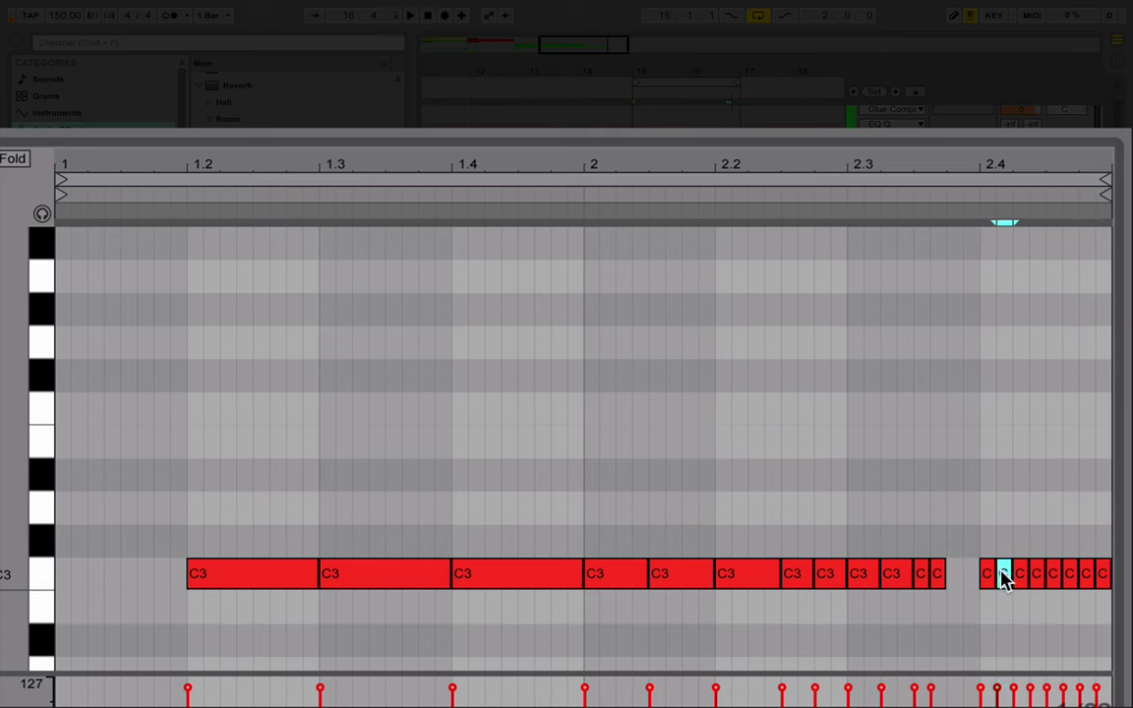
key(Delete)
click(1038, 578)
key(Delete)
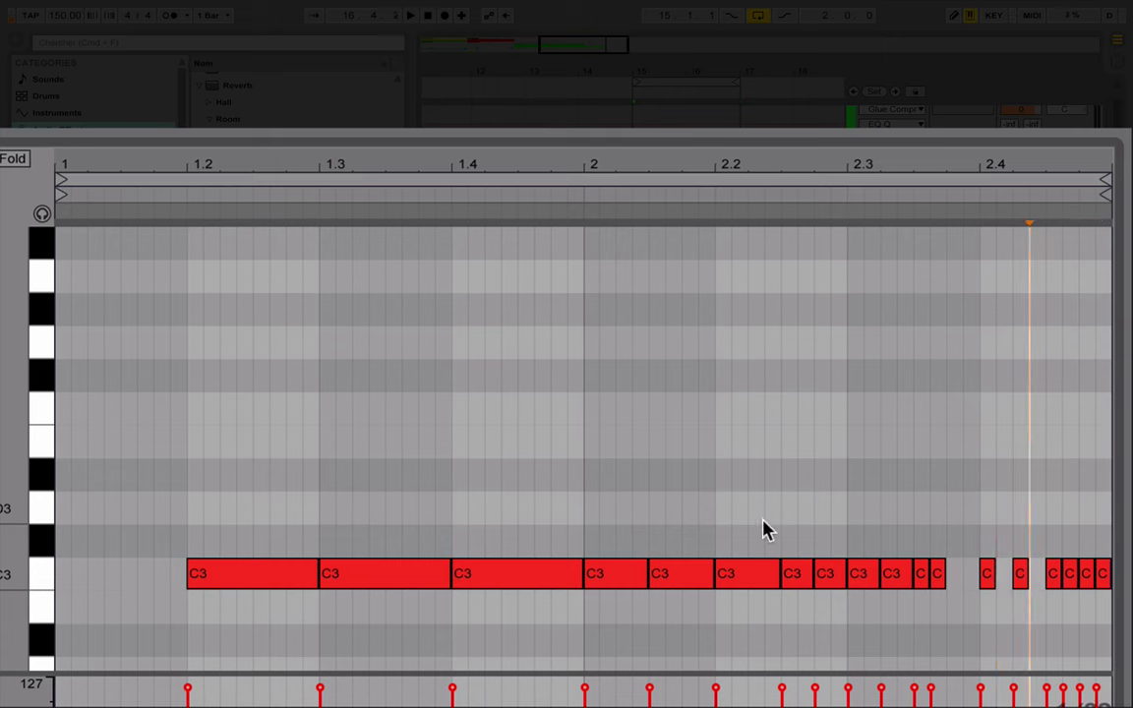
key(space)
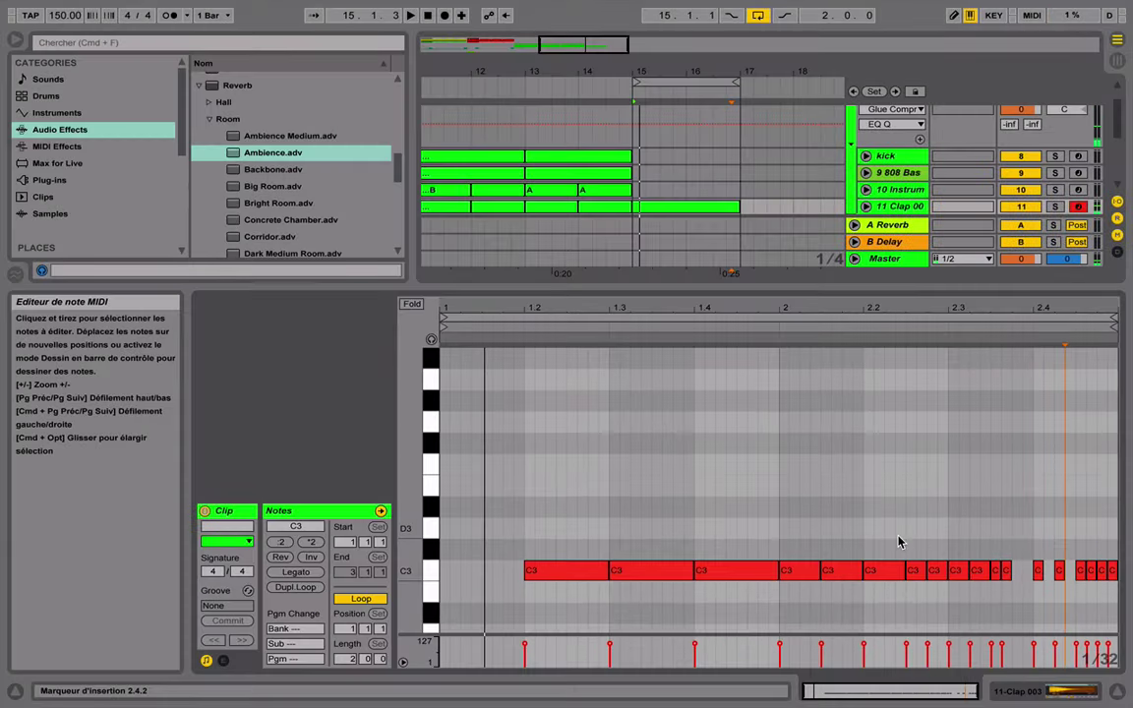
Step: Shrink the clip editor's height and move the arrangement loop to bars 13 to 15, selecting its contents
drag(681, 288, 678, 316)
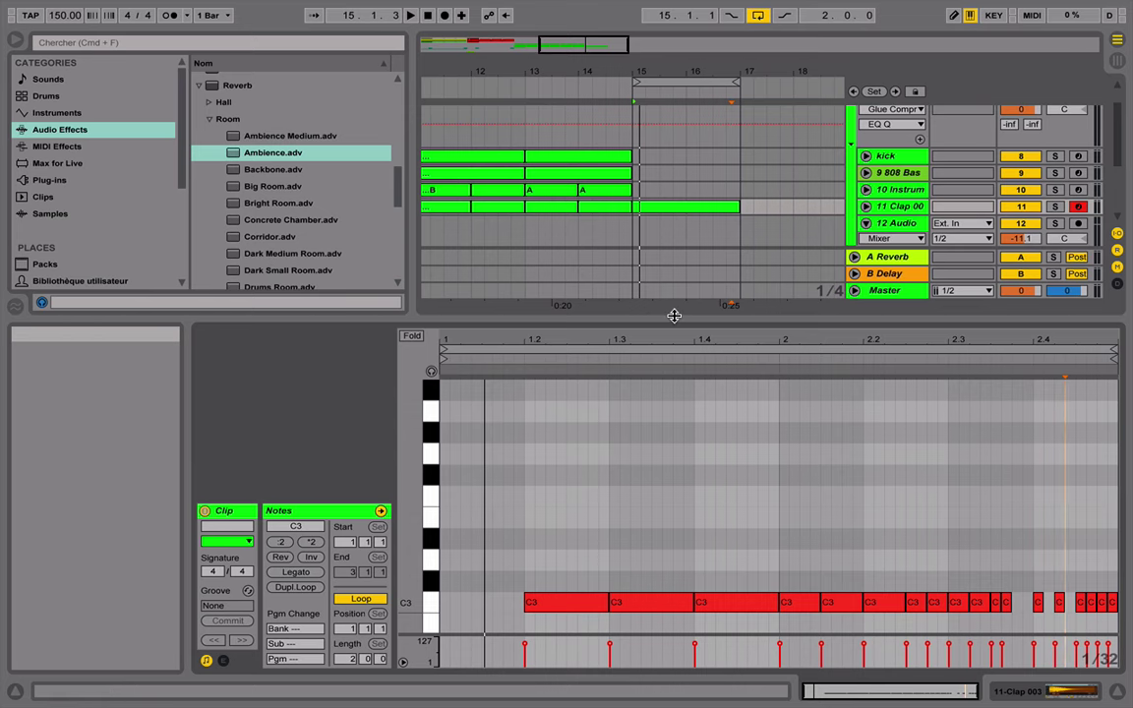
drag(674, 315, 663, 531)
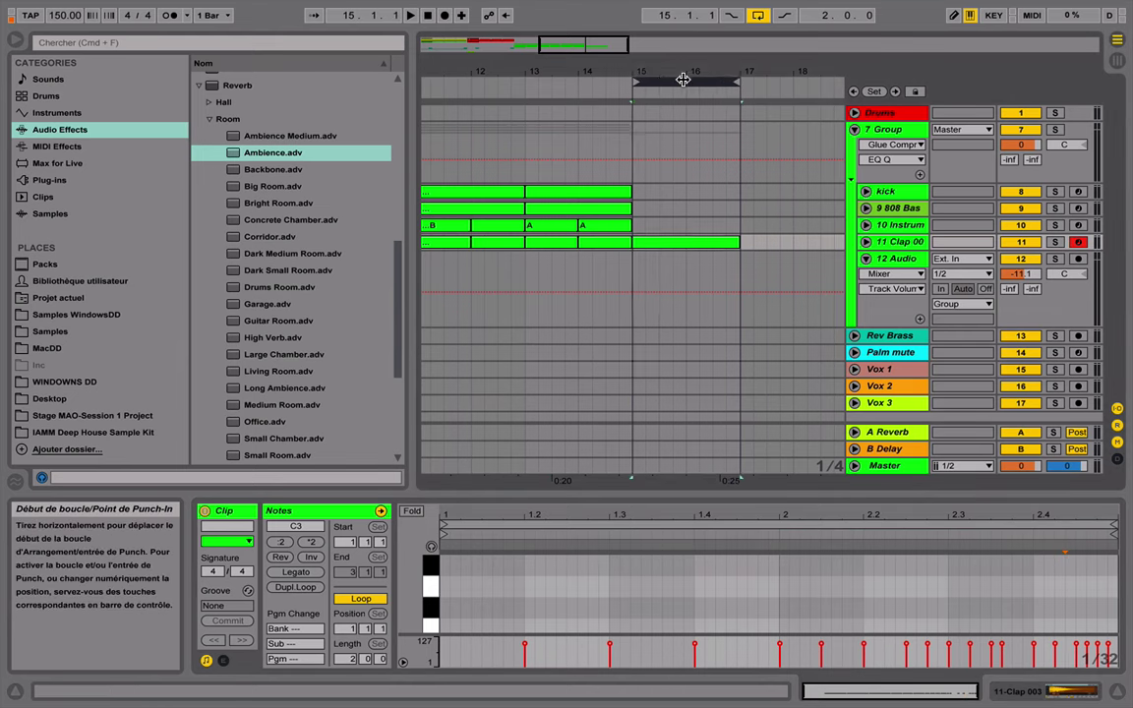
drag(677, 78, 585, 80)
click(578, 80)
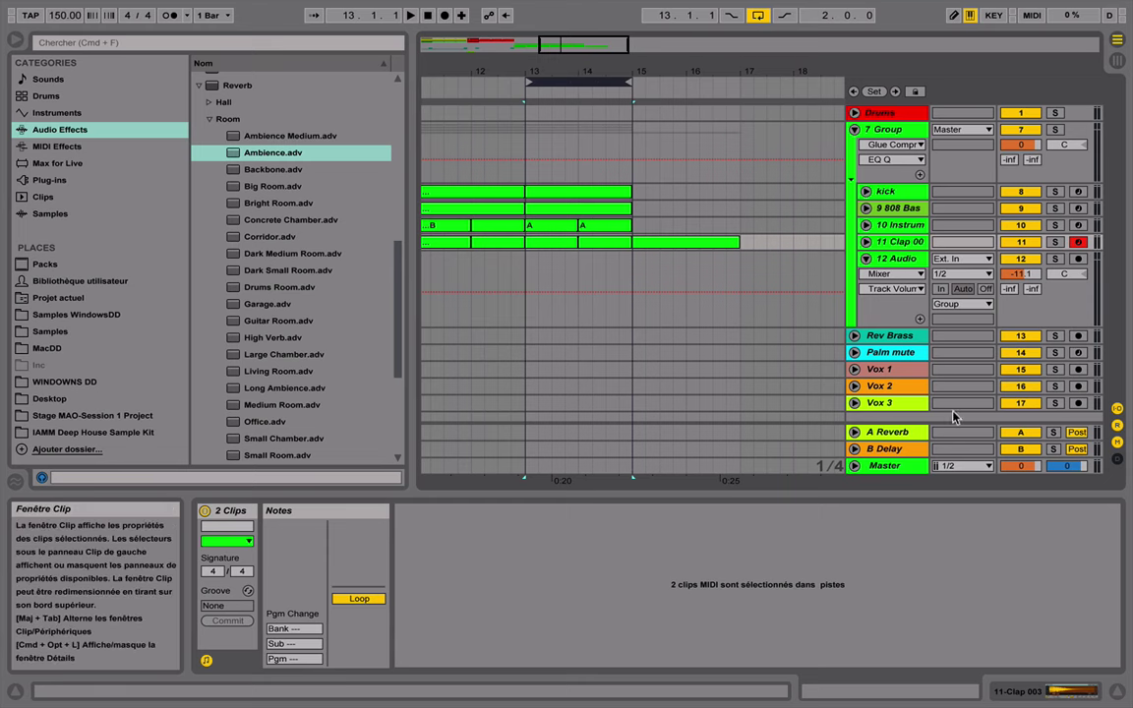
Step: Select the Rev Brass track, play the arrangement from bar 1, and hide the browser to widen the timeline
click(874, 336)
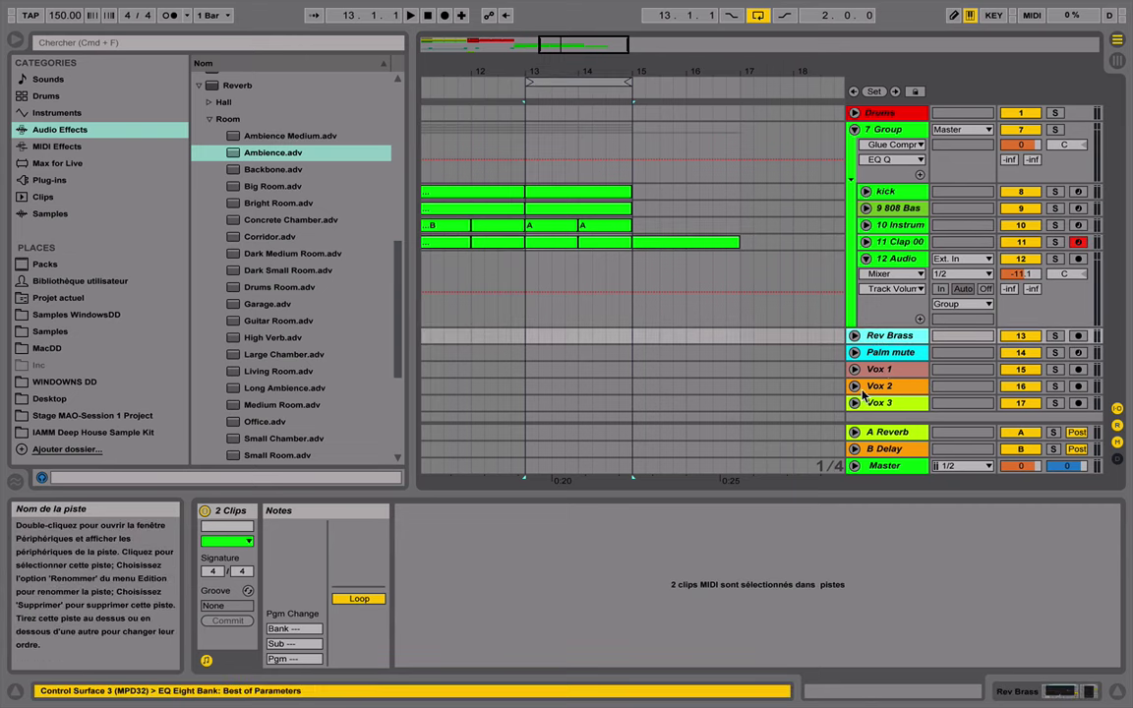
drag(561, 70, 808, 70)
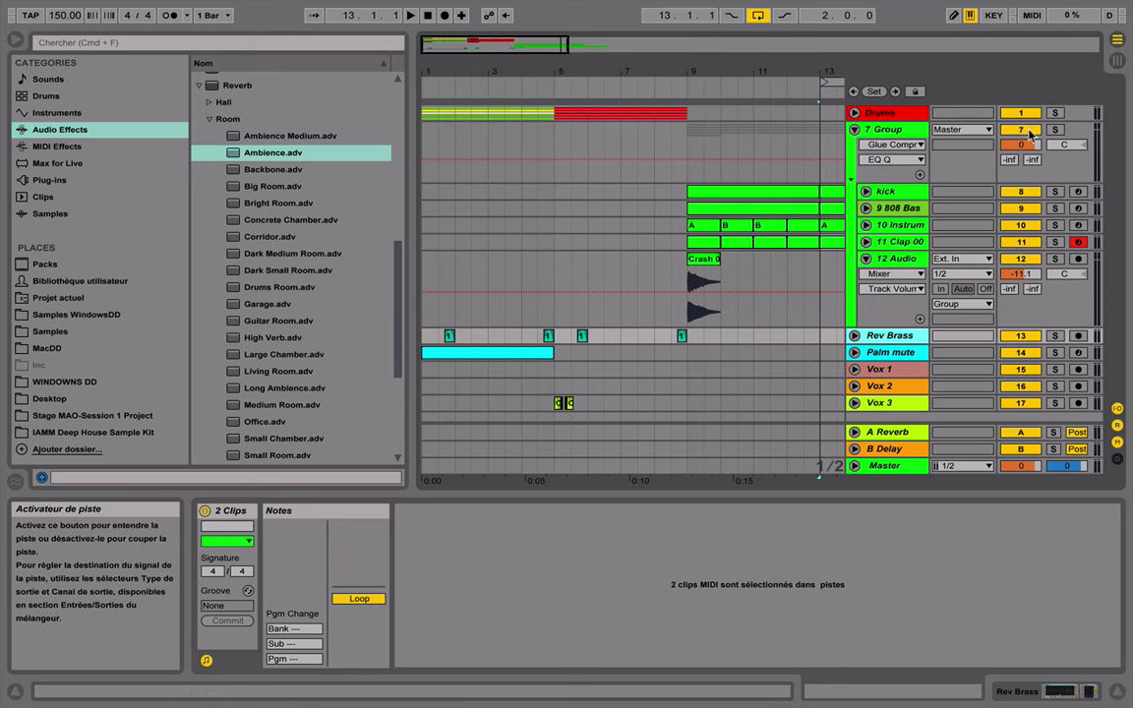
click(420, 90)
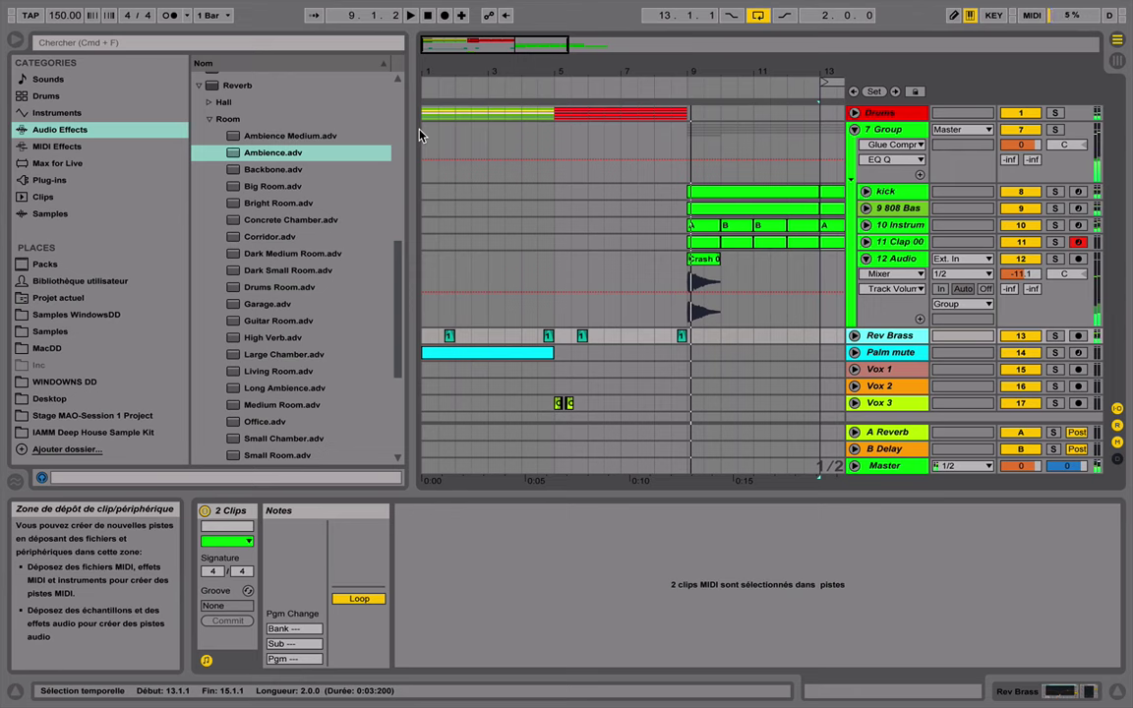
drag(450, 66, 402, 53)
click(12, 43)
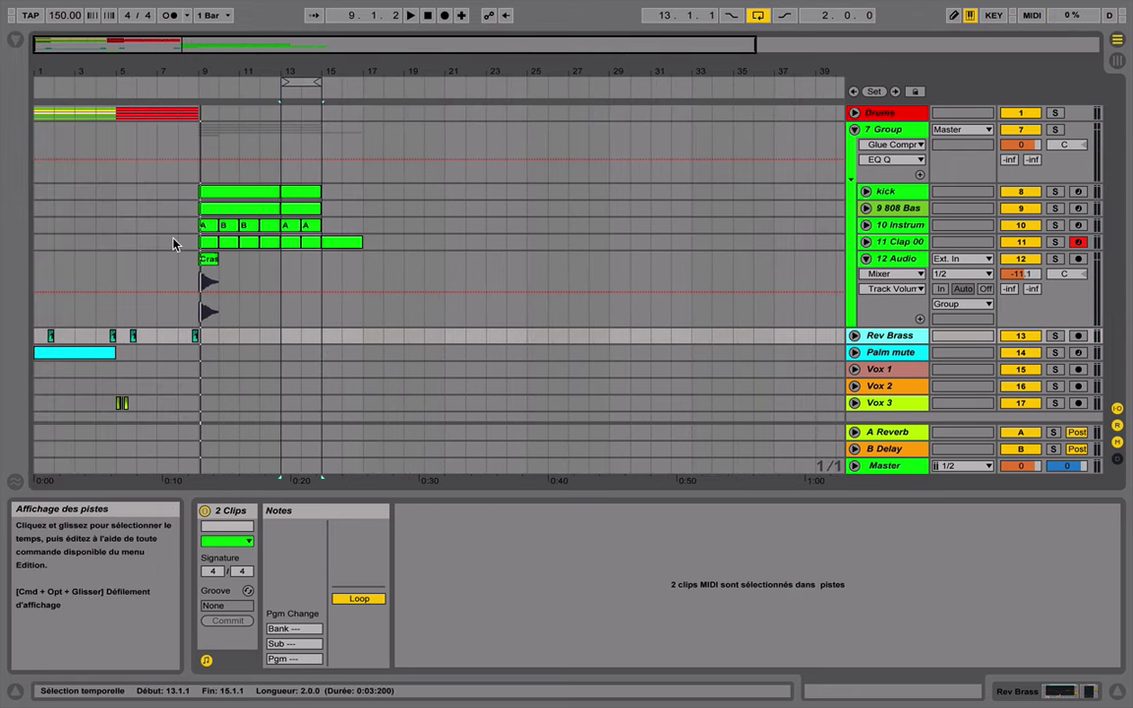